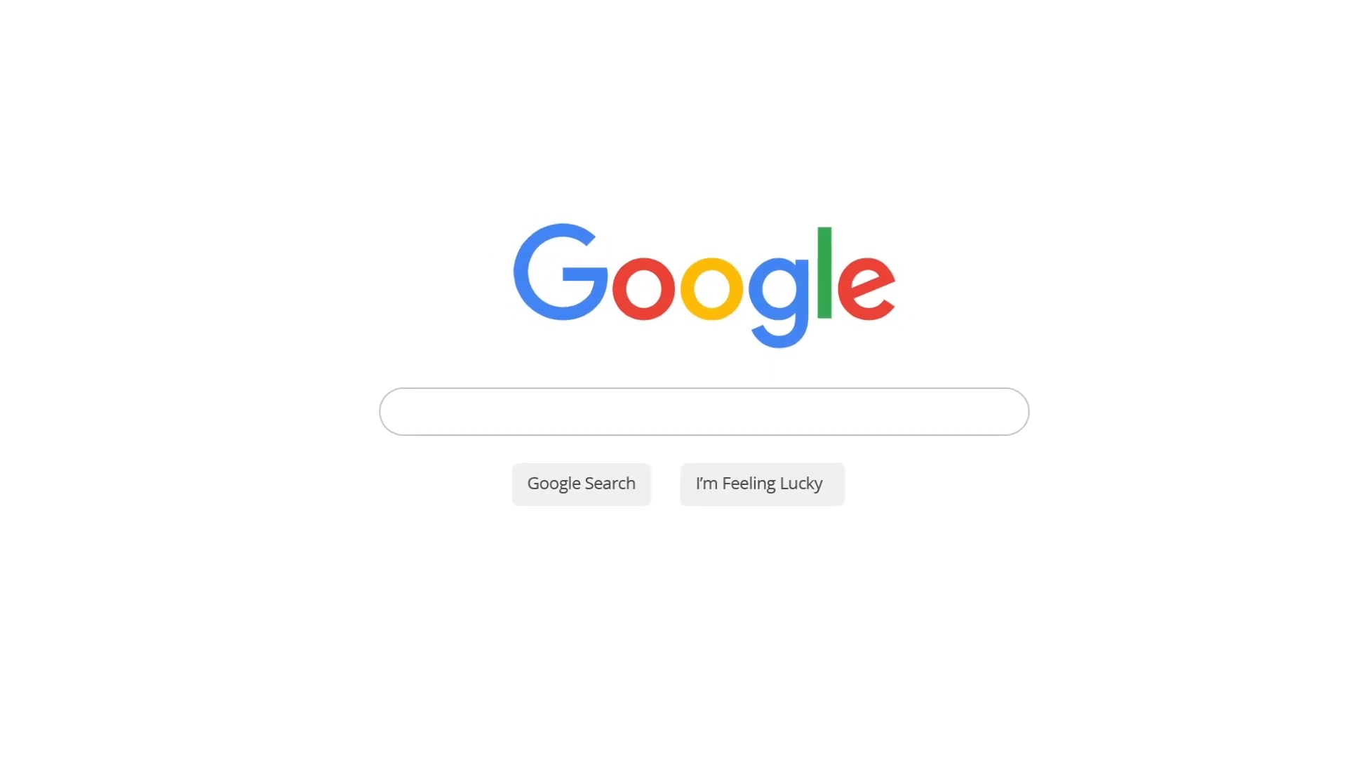
type("Adobe Premiere P")
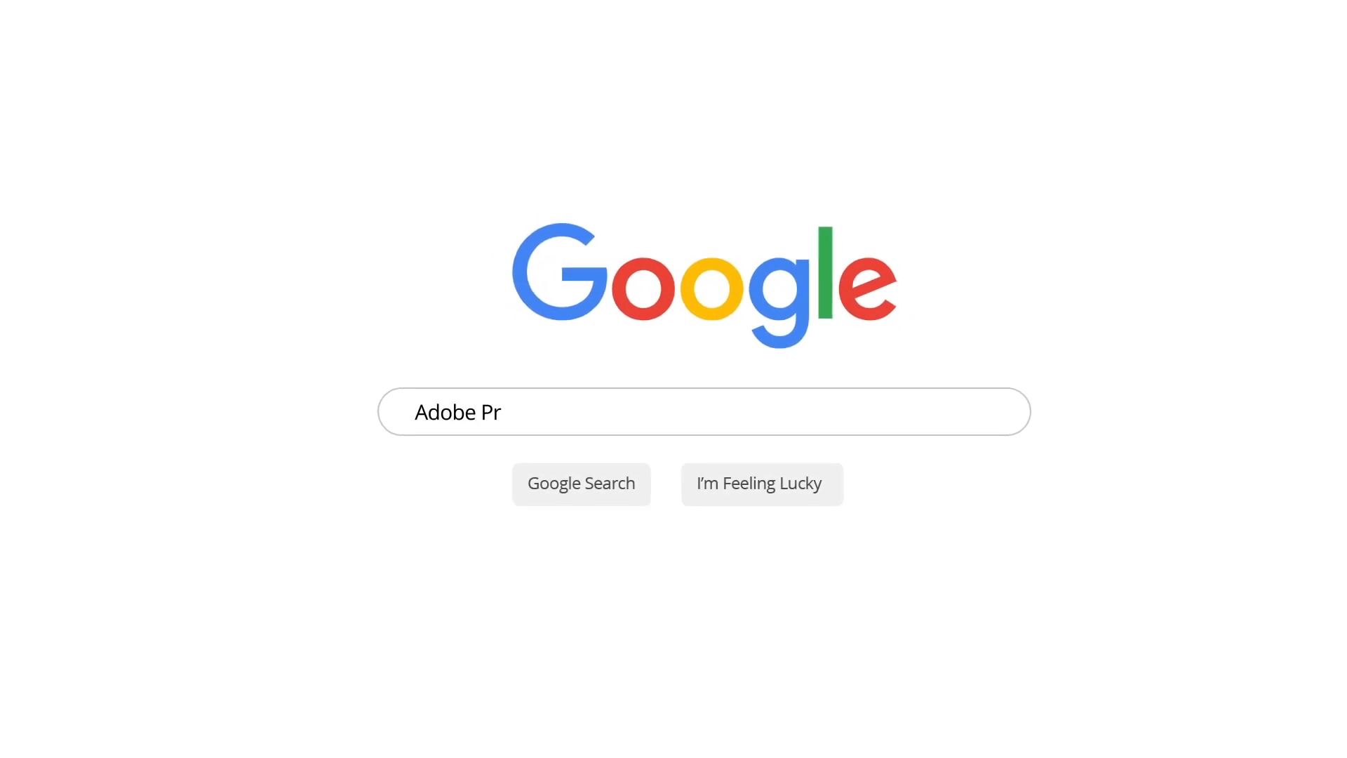
type("ro")
left_click(590, 491)
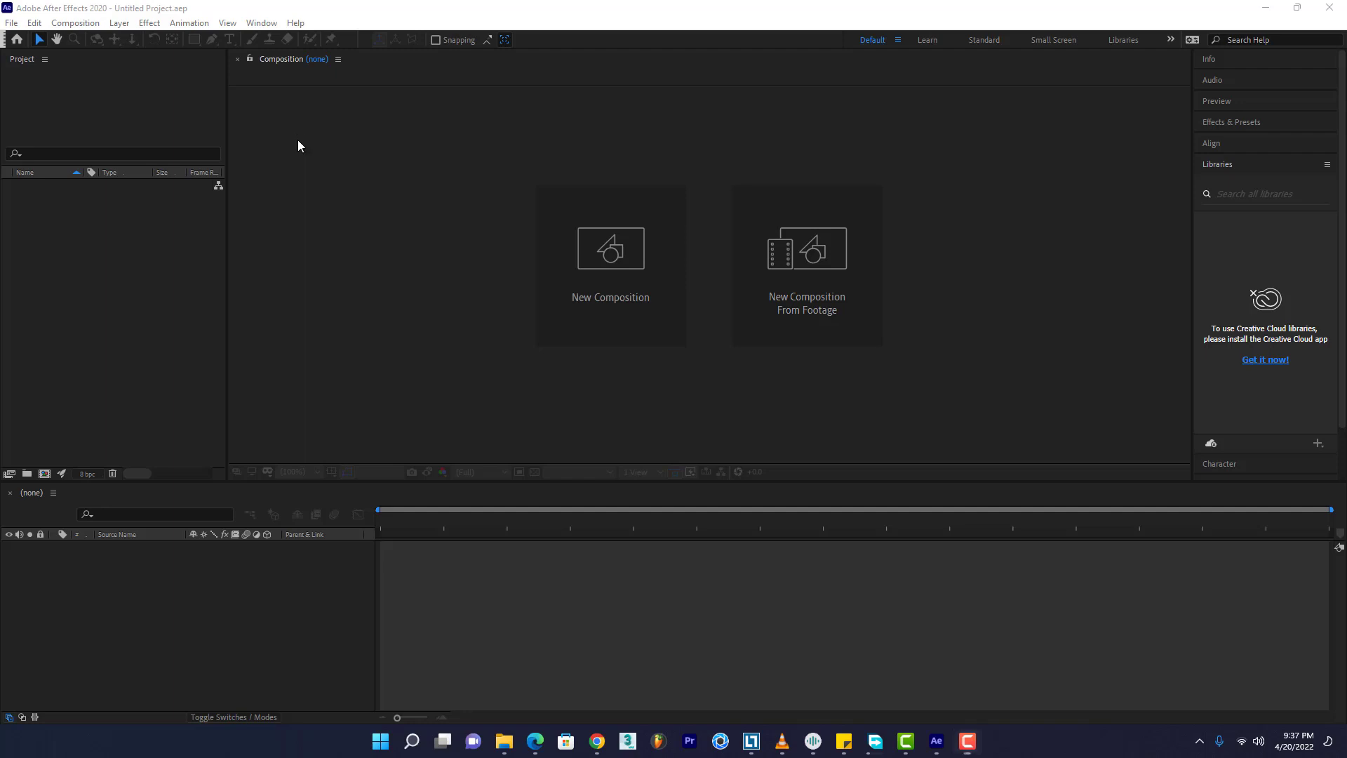
Import the Google search Photoshop file as Composition - Retain Layer Sizes with editable layer styles and open its composition
left_click(174, 287)
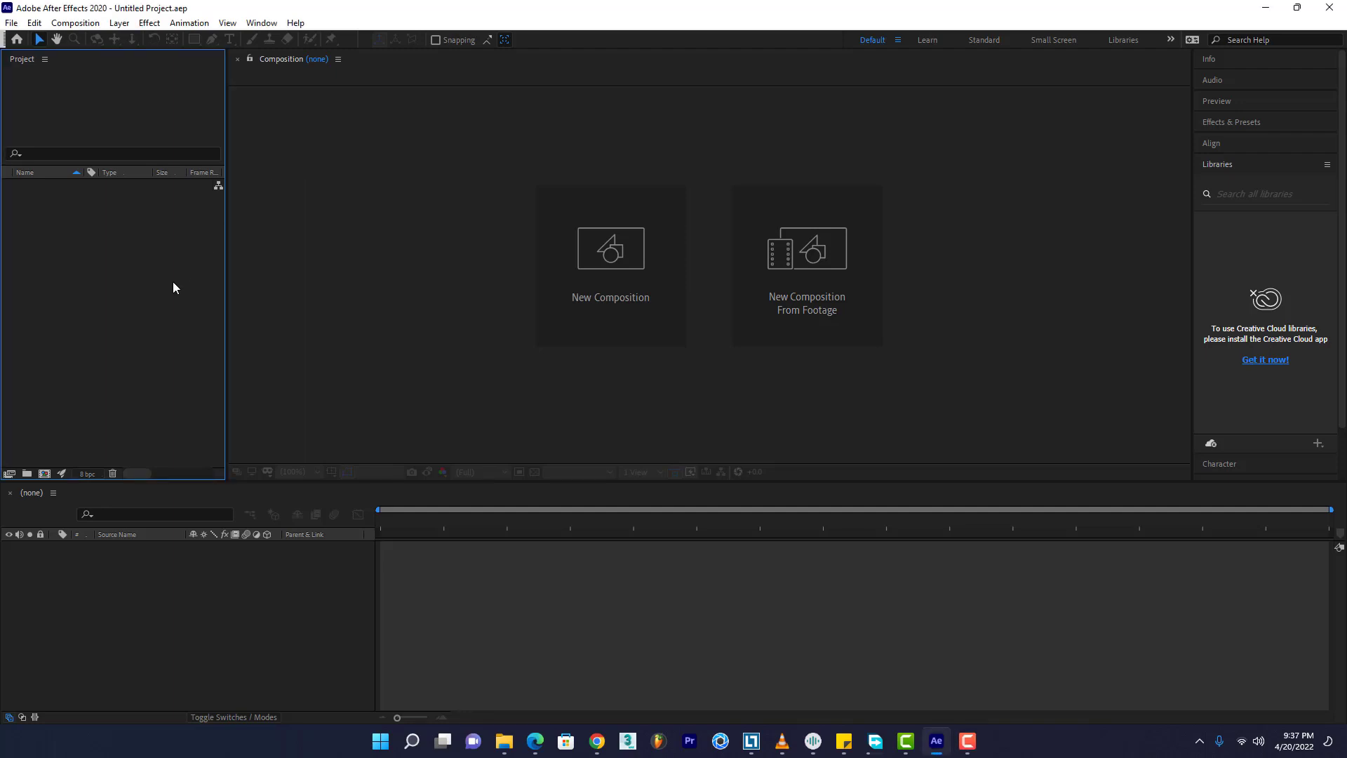
double_click(173, 282)
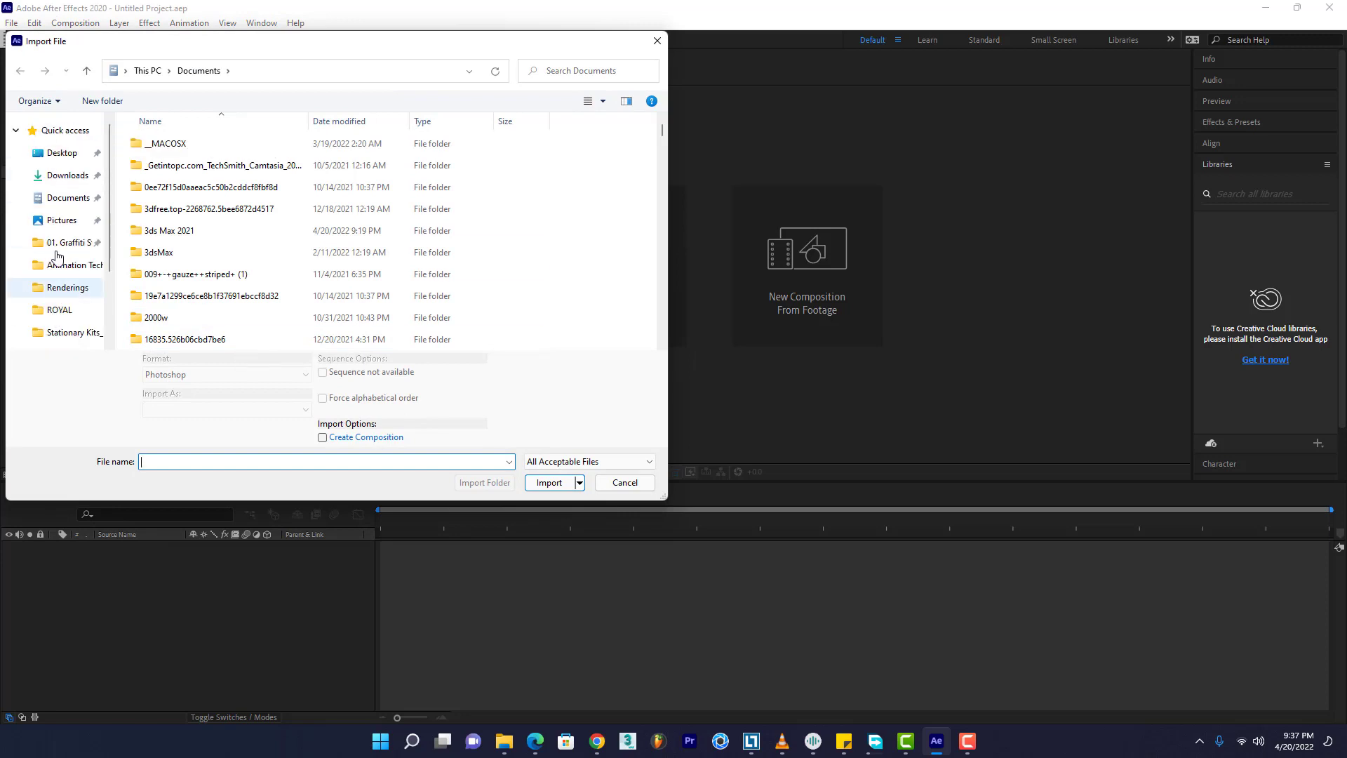
left_click(63, 131)
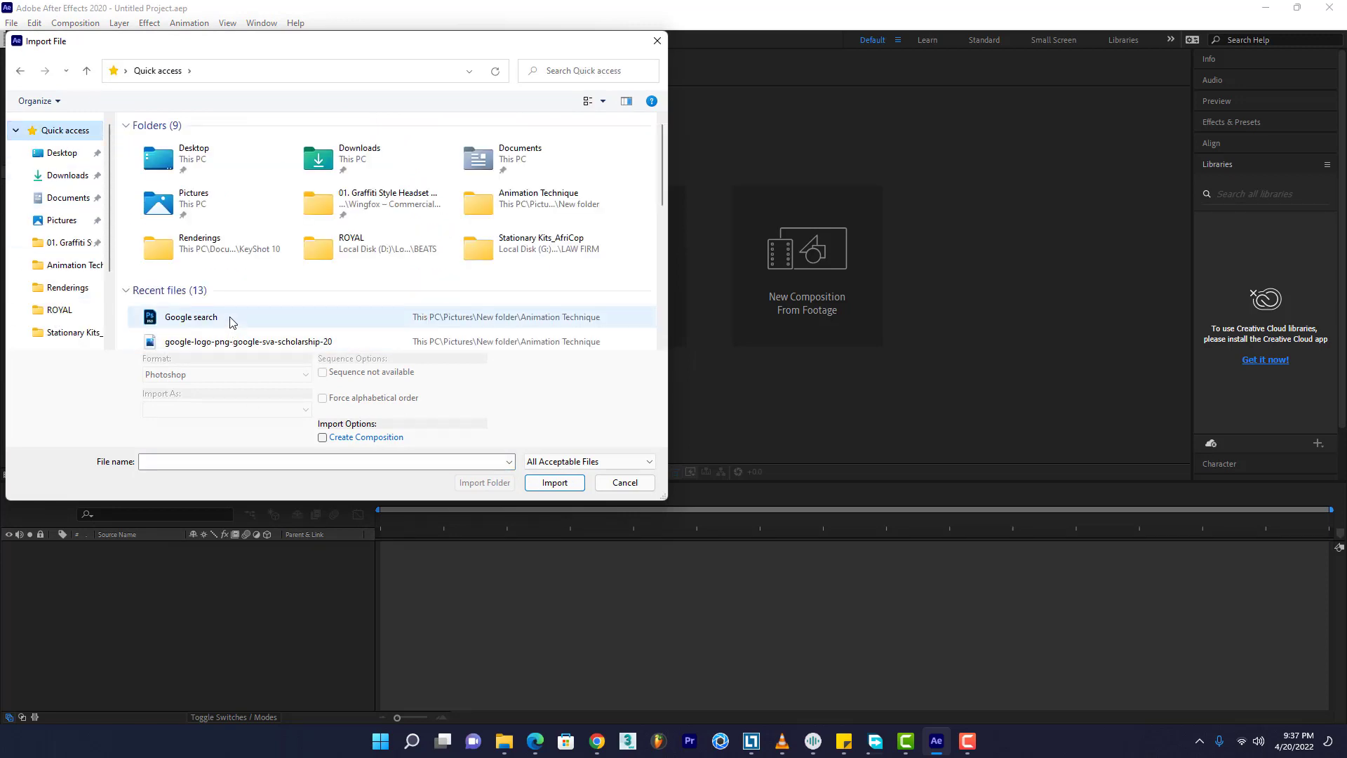
left_click(232, 319)
left_click(246, 410)
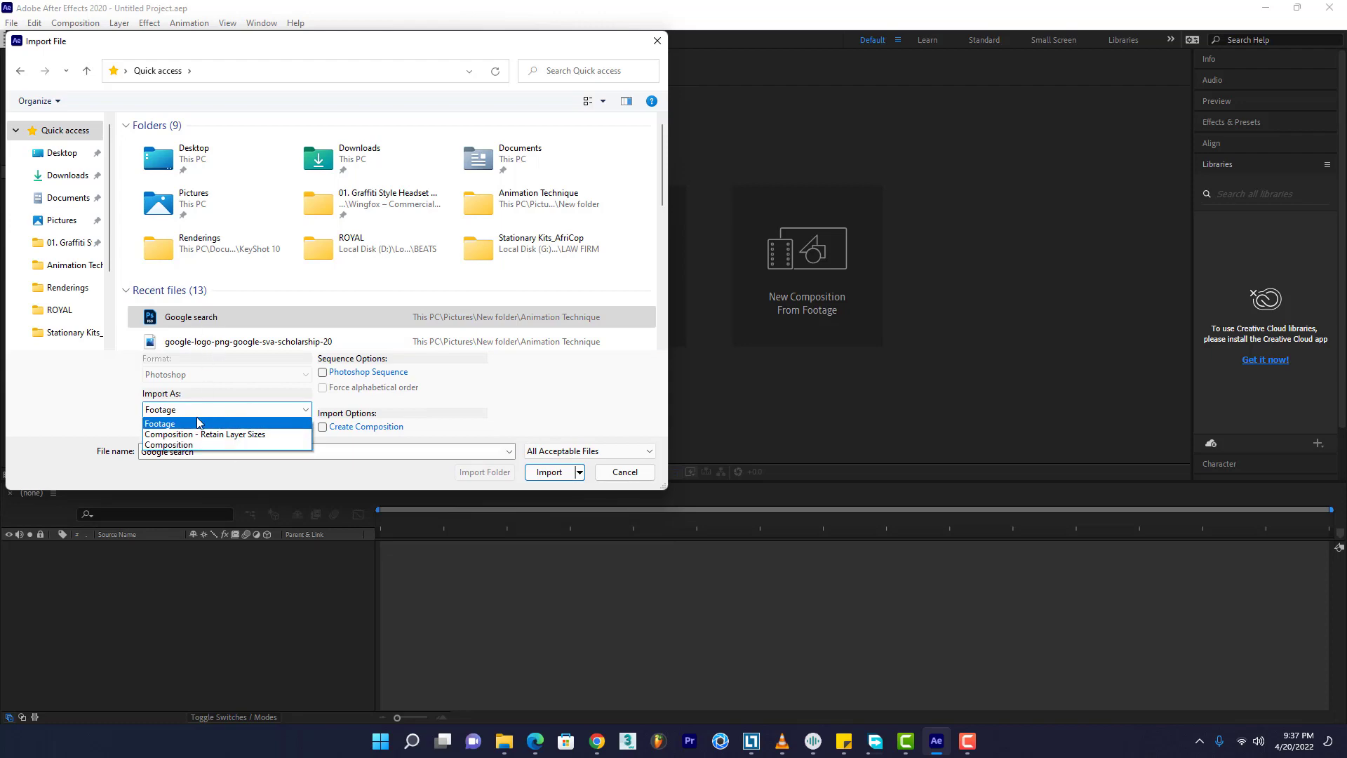
left_click(216, 435)
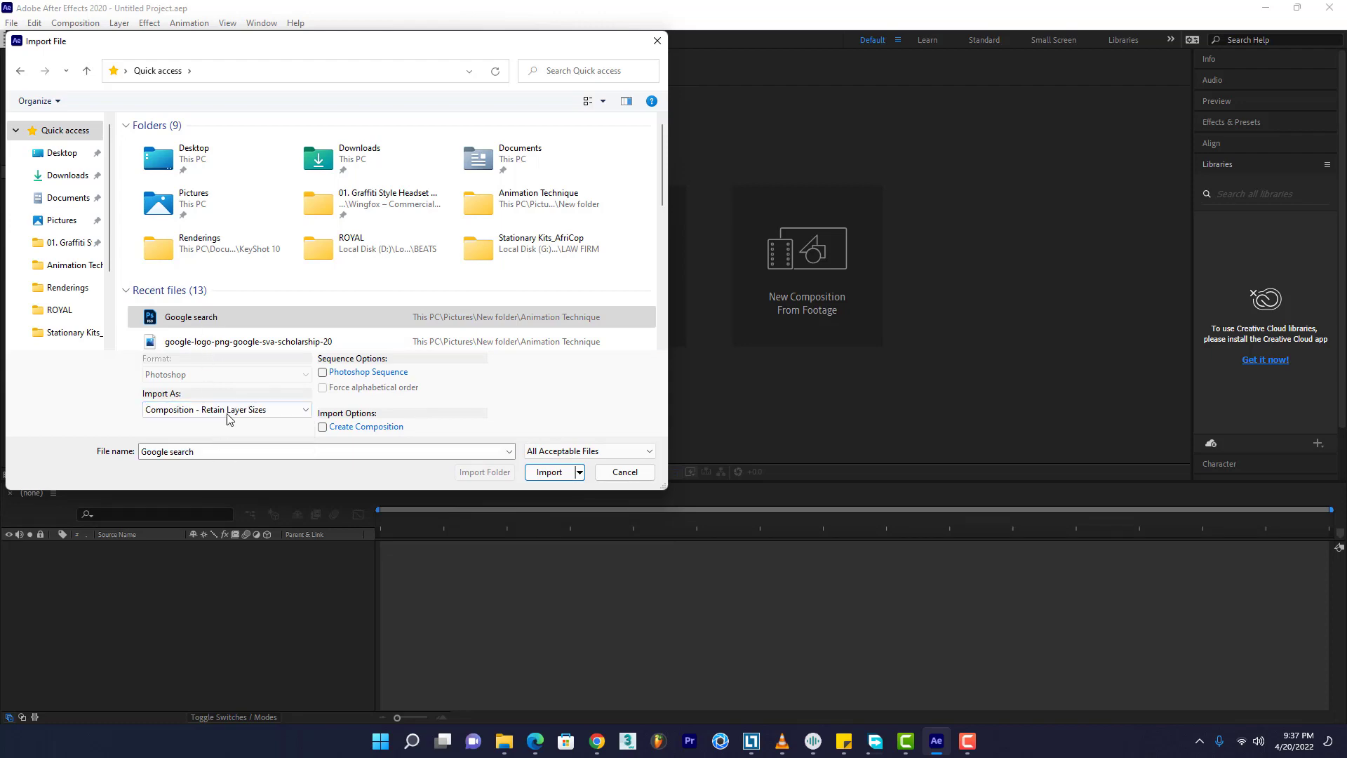
left_click(544, 473)
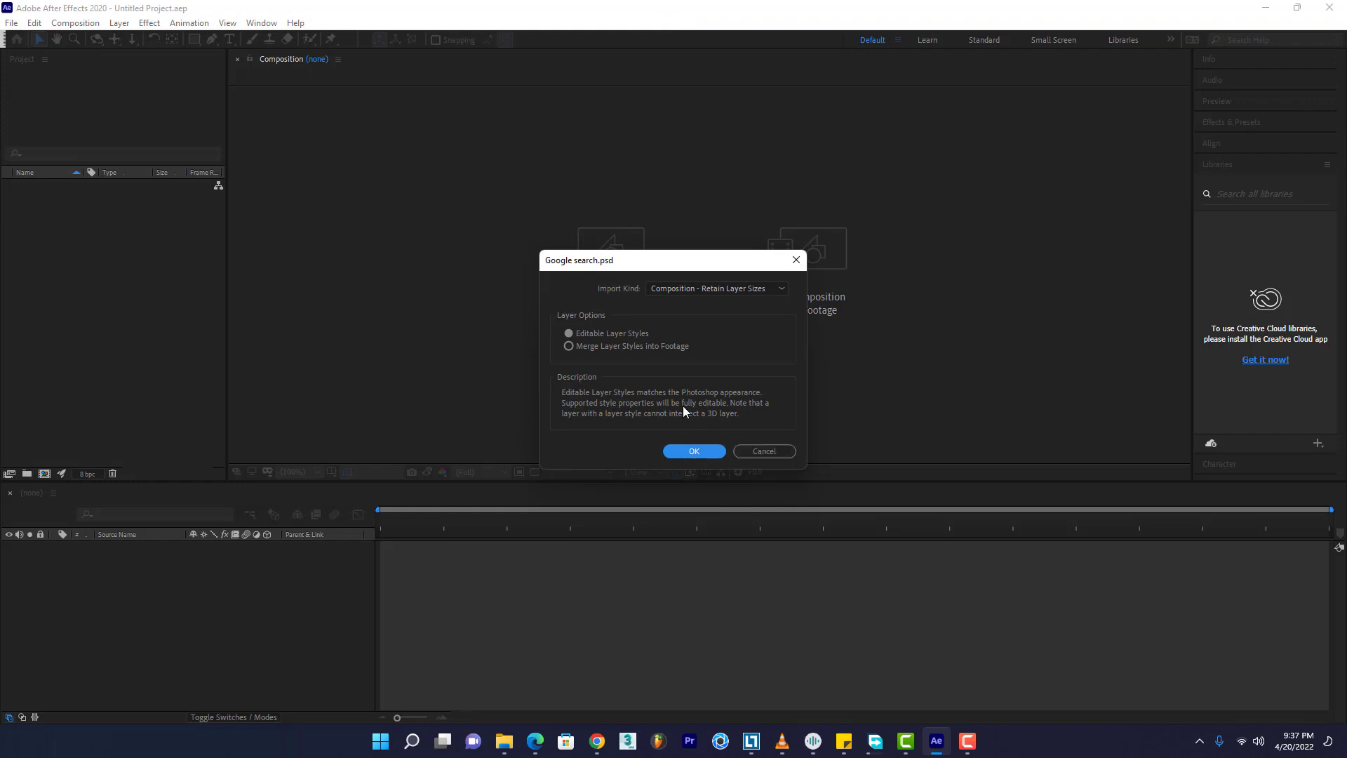
left_click(693, 451)
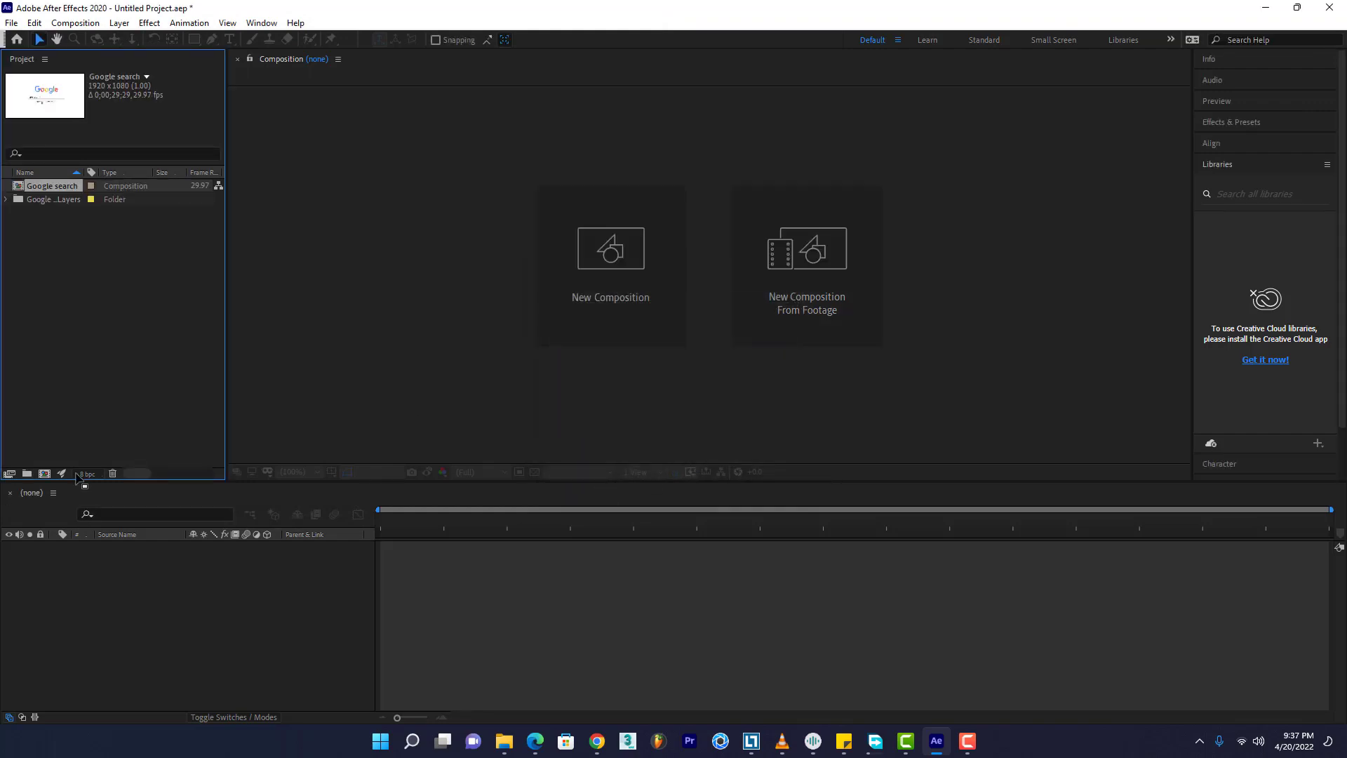
double_click(44, 188)
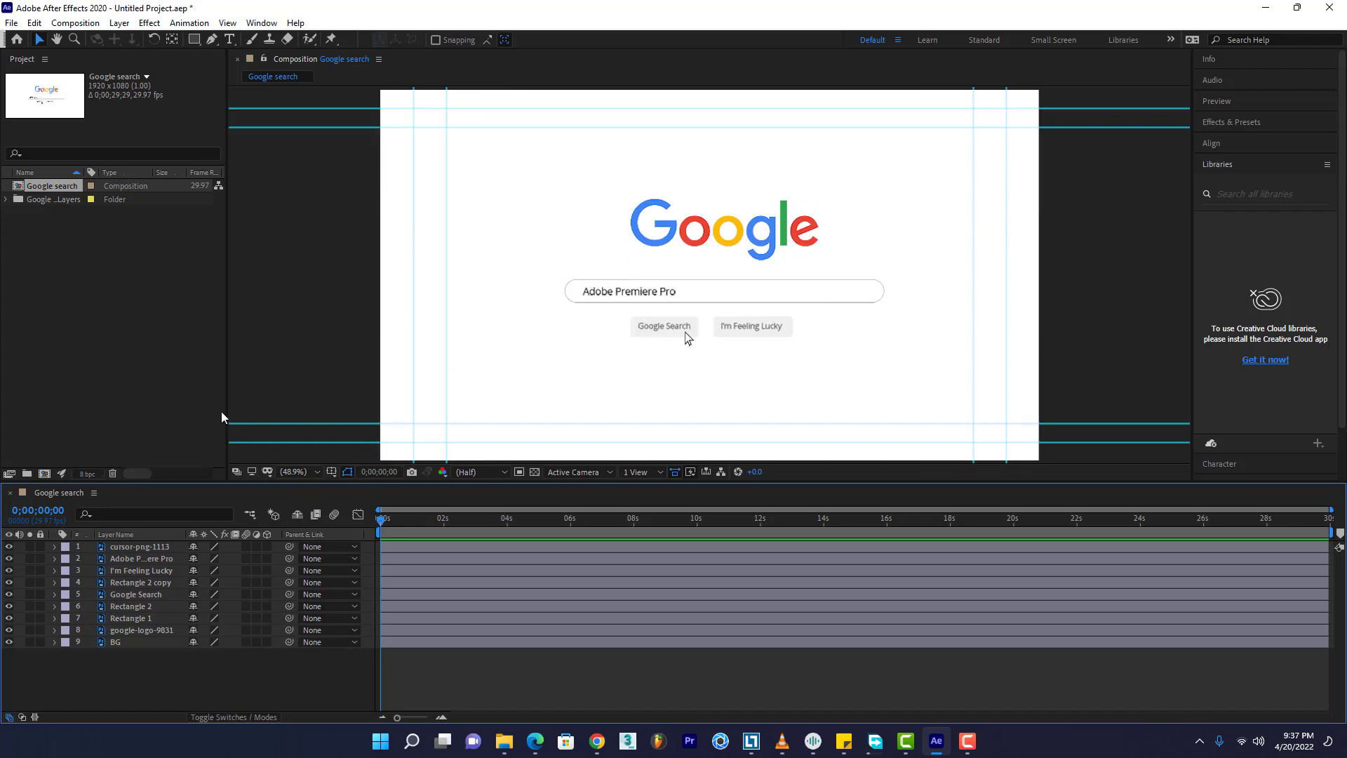
Create a new 1920 x 1080 composition with a frame rate of 30 frames per second
left_click(74, 23)
left_click(84, 42)
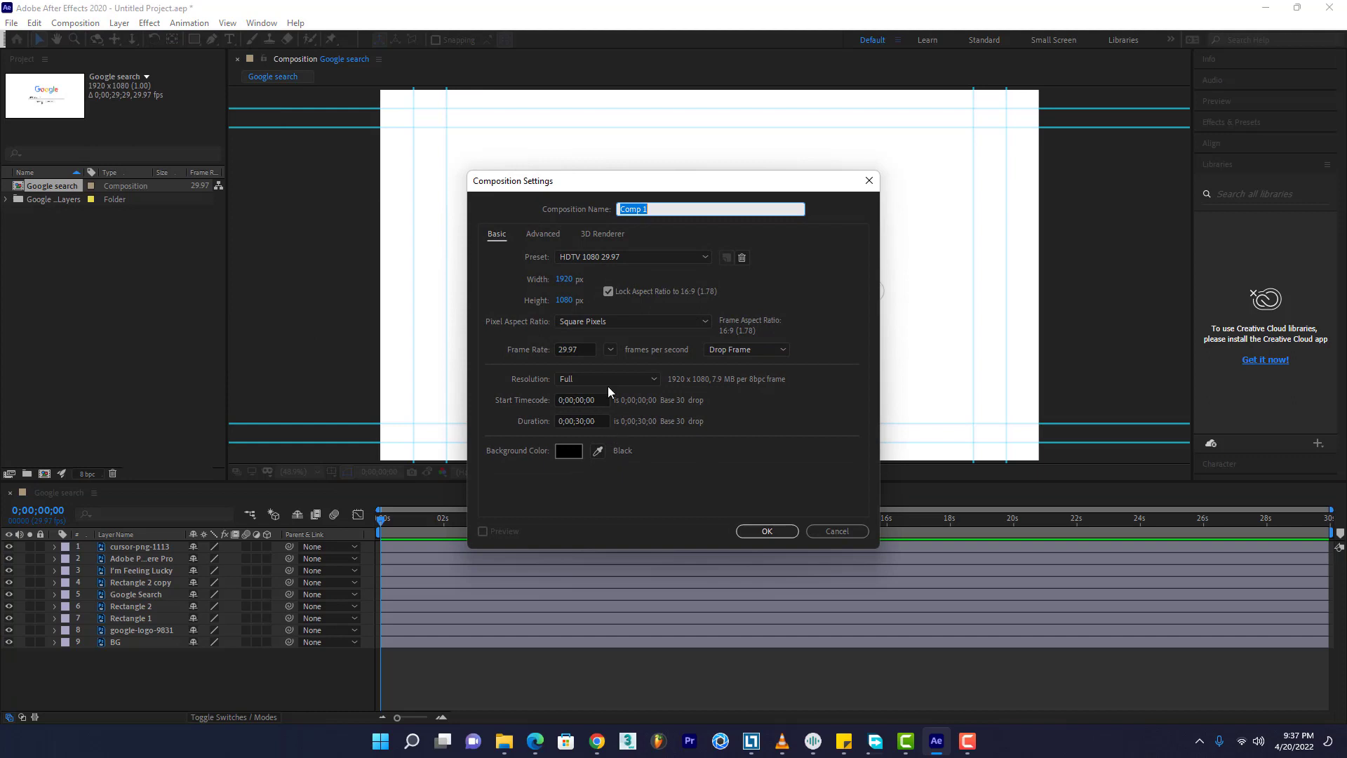
left_click(611, 350)
left_click(619, 472)
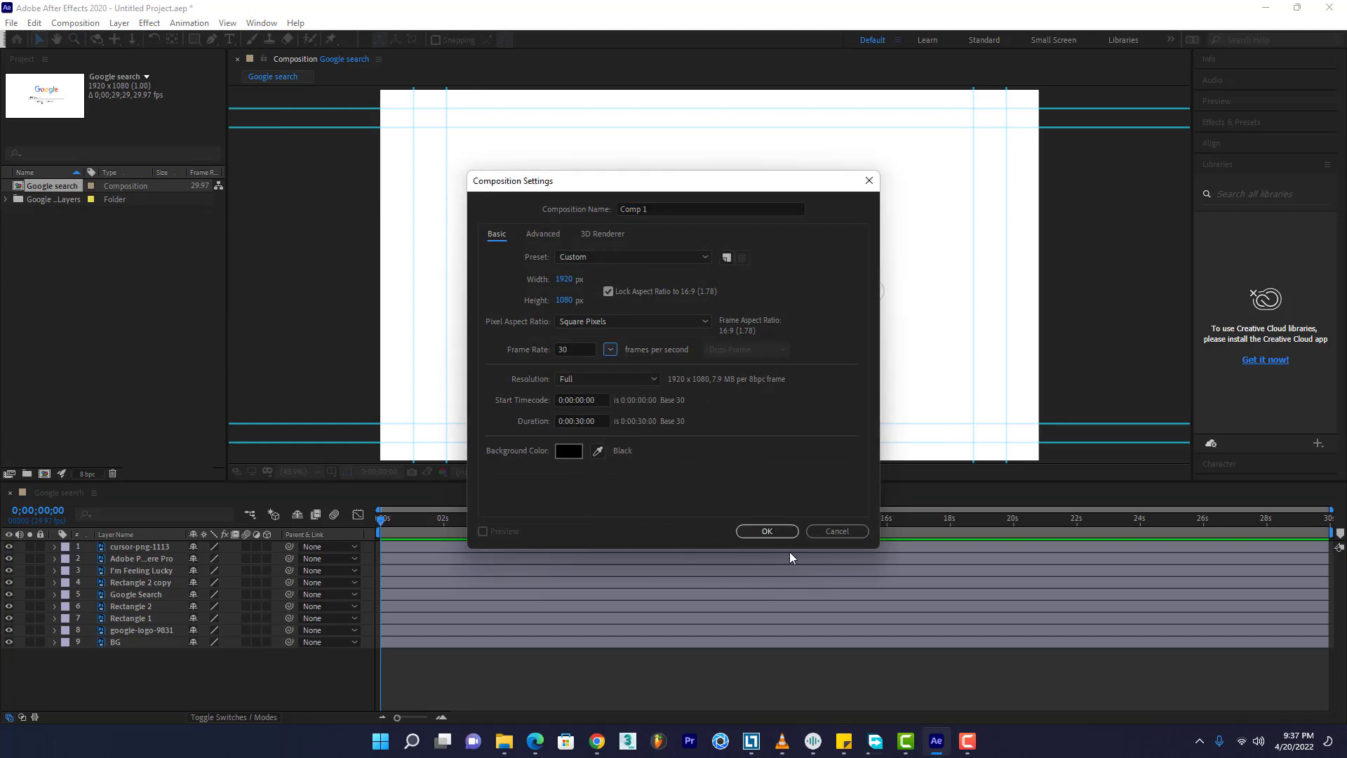
left_click(779, 533)
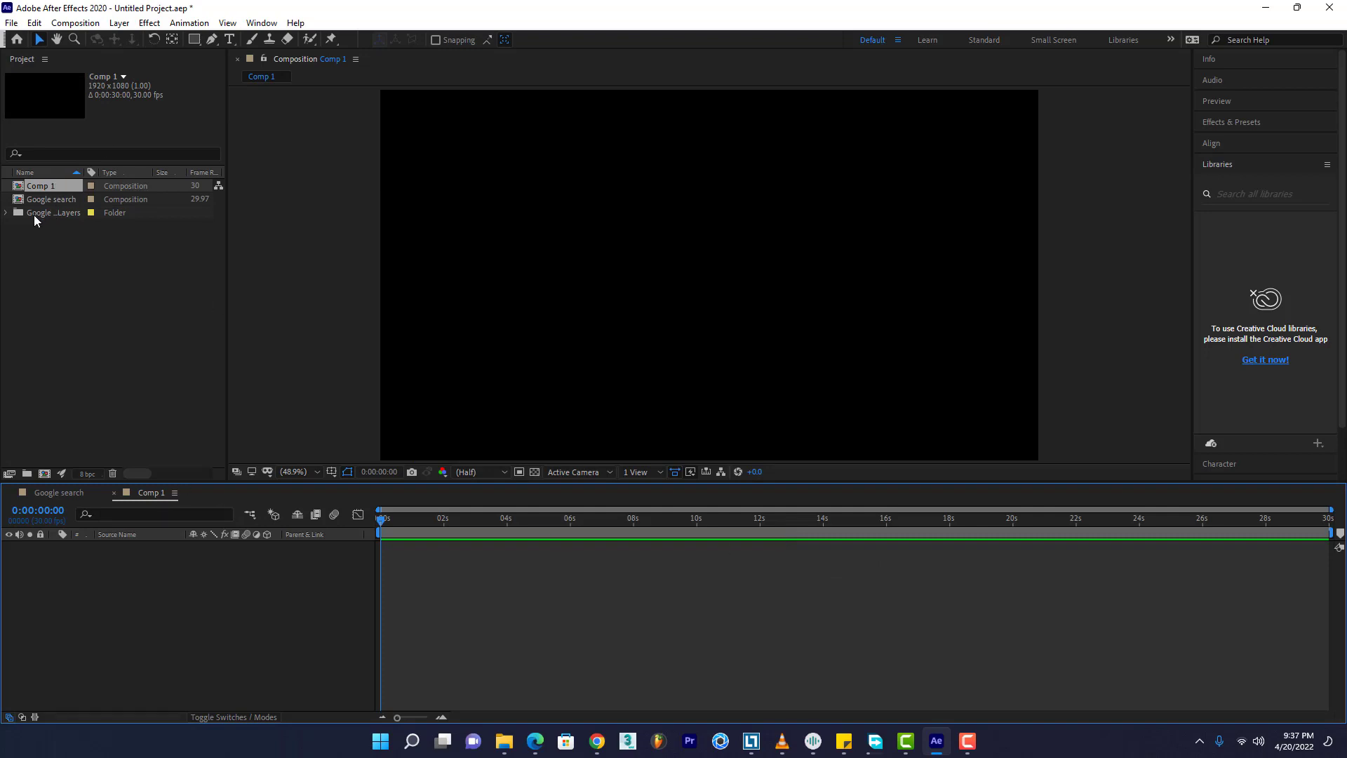
Place the Google logo from the imported layers folder in the upper middle of the new composition
left_click(7, 213)
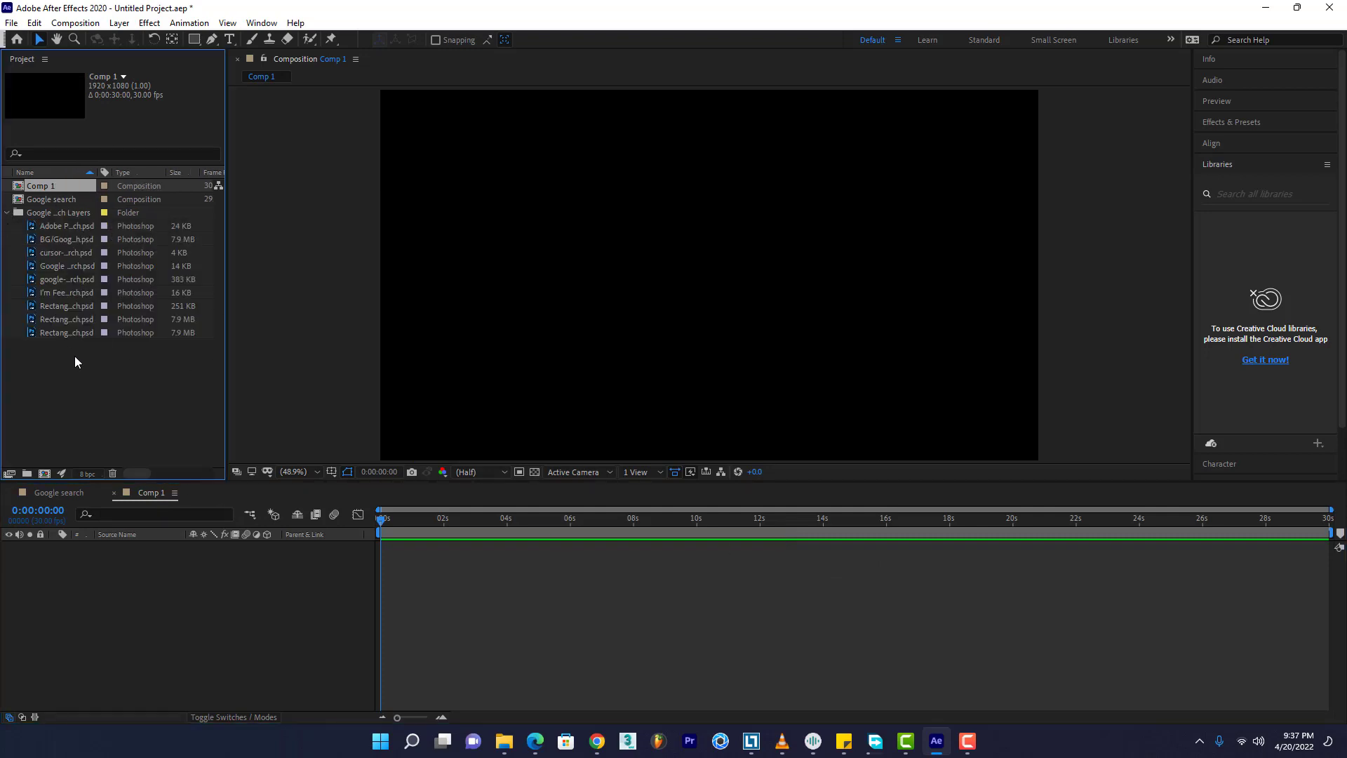
left_click(73, 267)
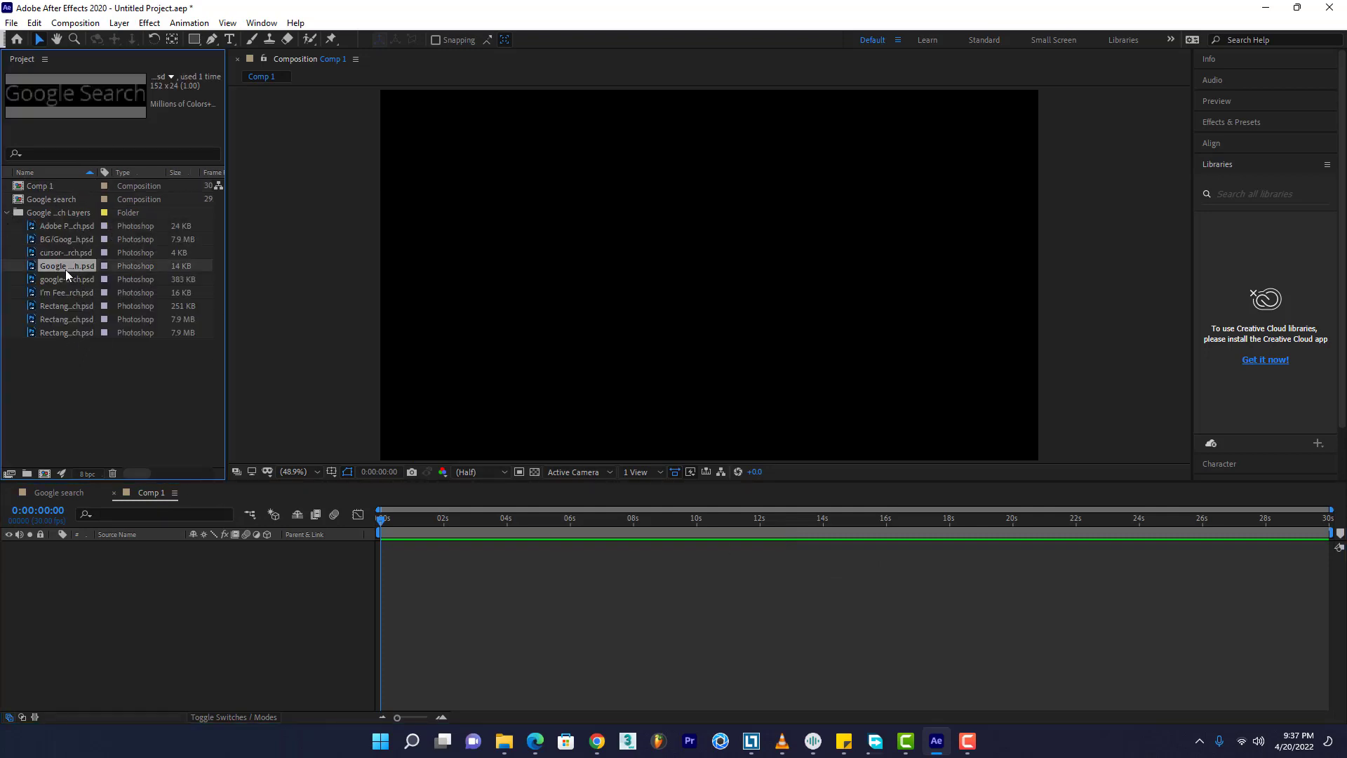
left_click(69, 281)
left_click_drag(65, 279, 717, 245)
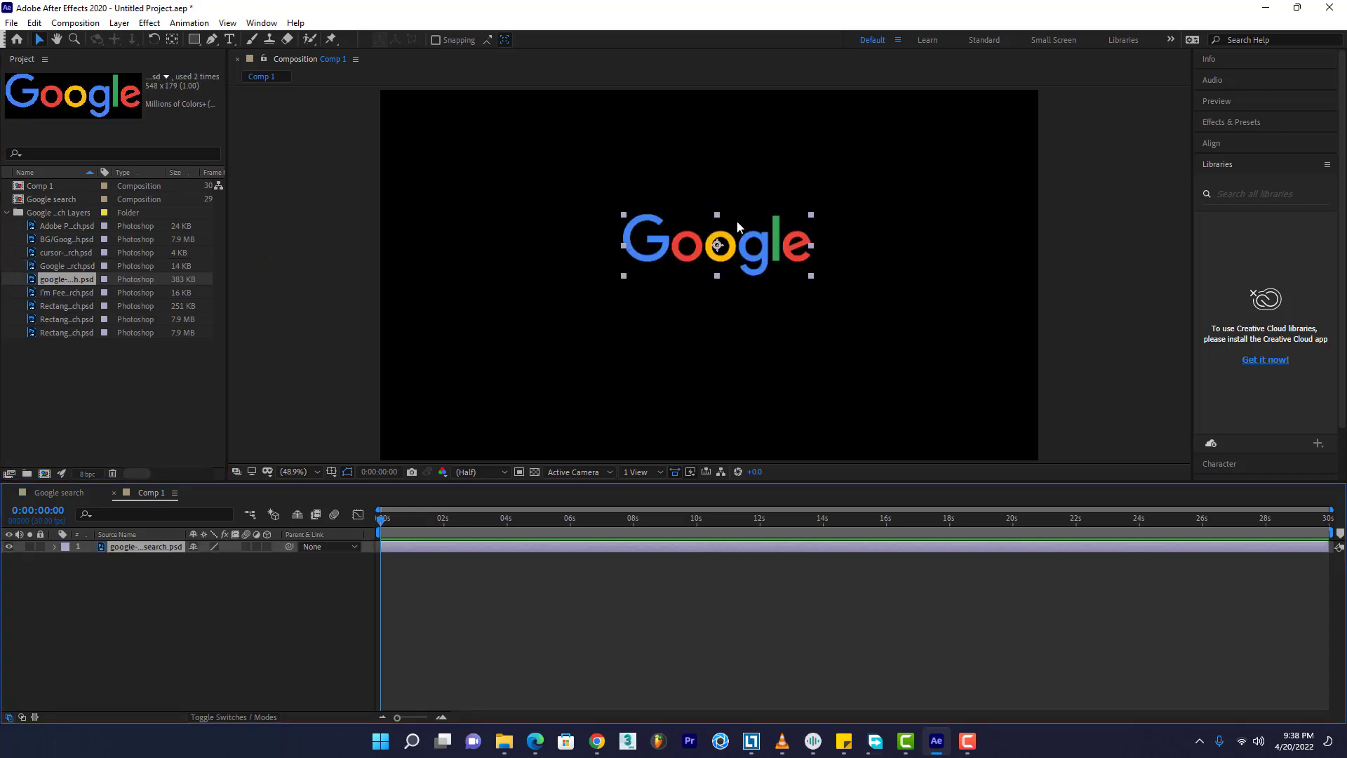
In the Google search composition, hide every layer except the Google logo and the background
left_click(79, 499)
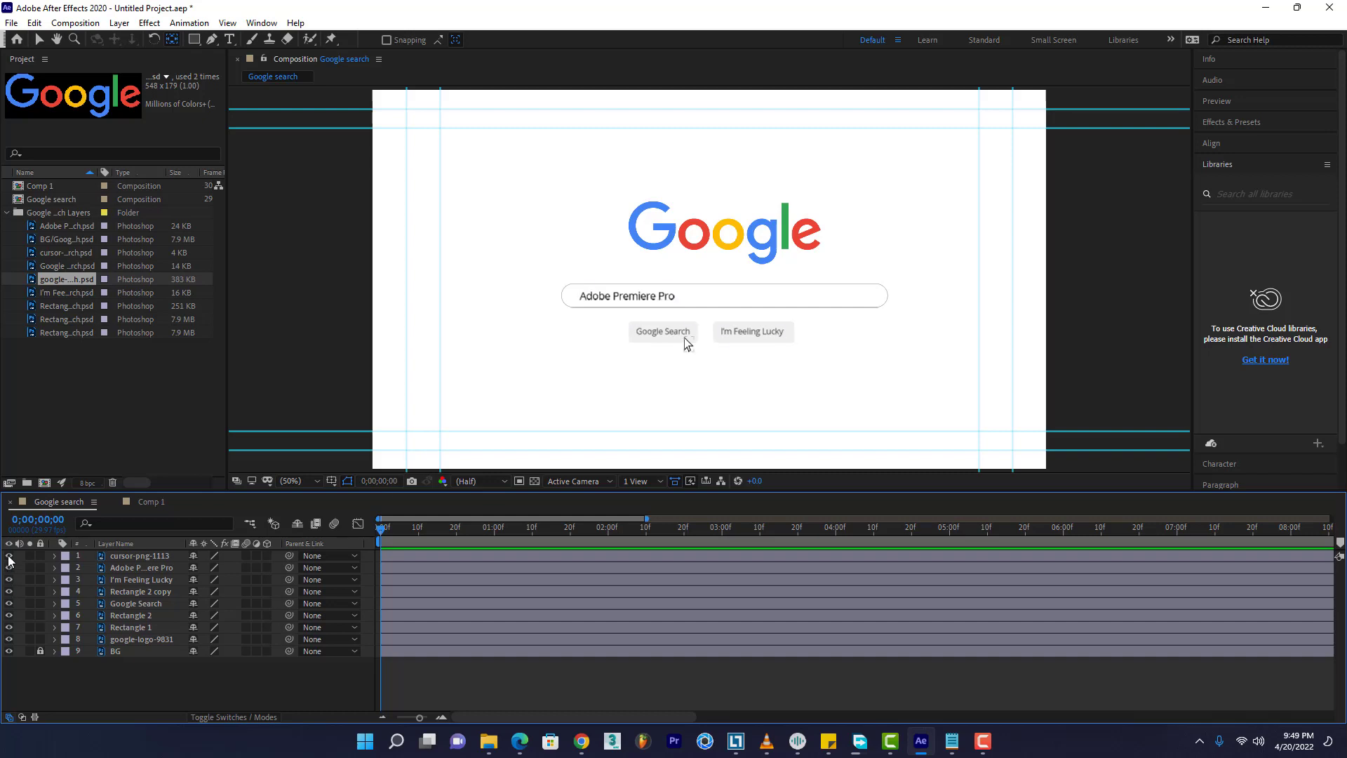
left_click_drag(9, 555, 14, 629)
left_click(147, 639)
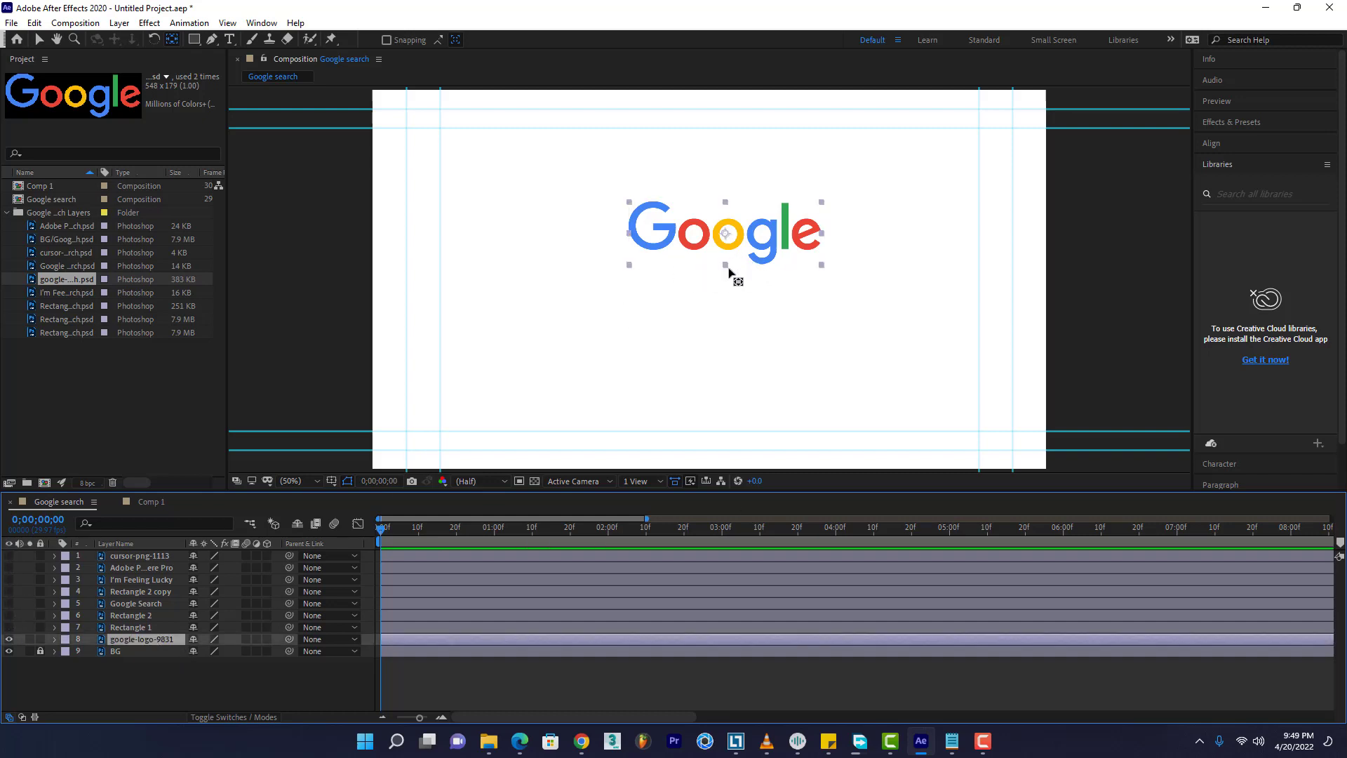
left_click(105, 668)
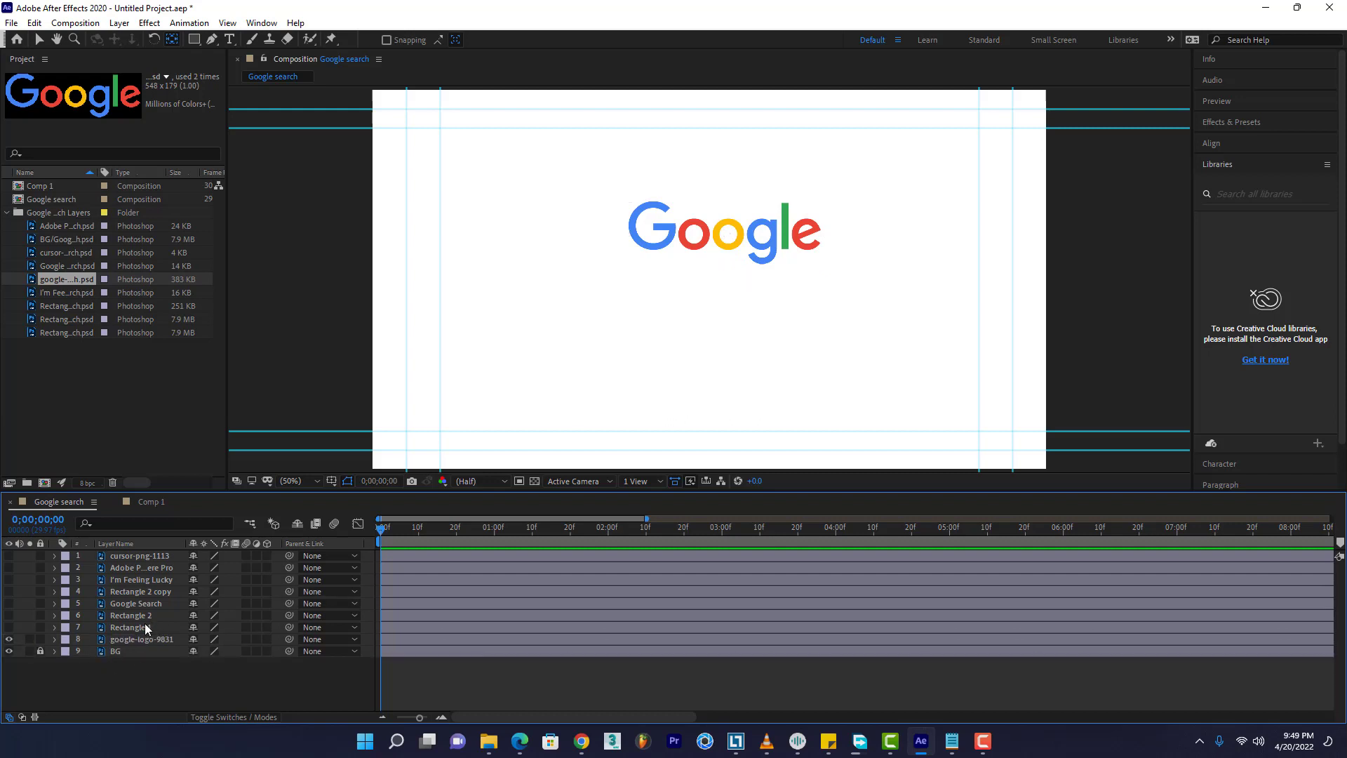
Add a Scale keyframe at 0;00;00;20 to the google-logo layer
left_click(40, 40)
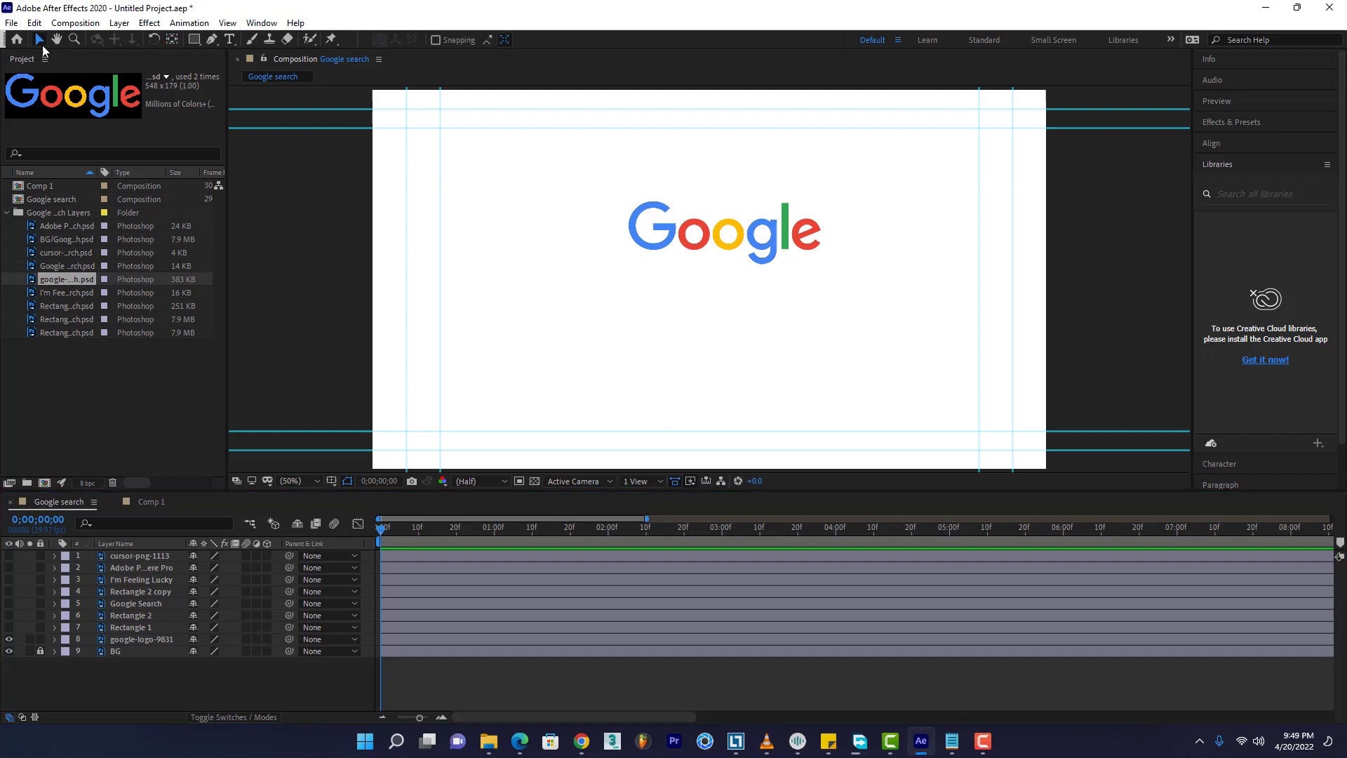
left_click(397, 640)
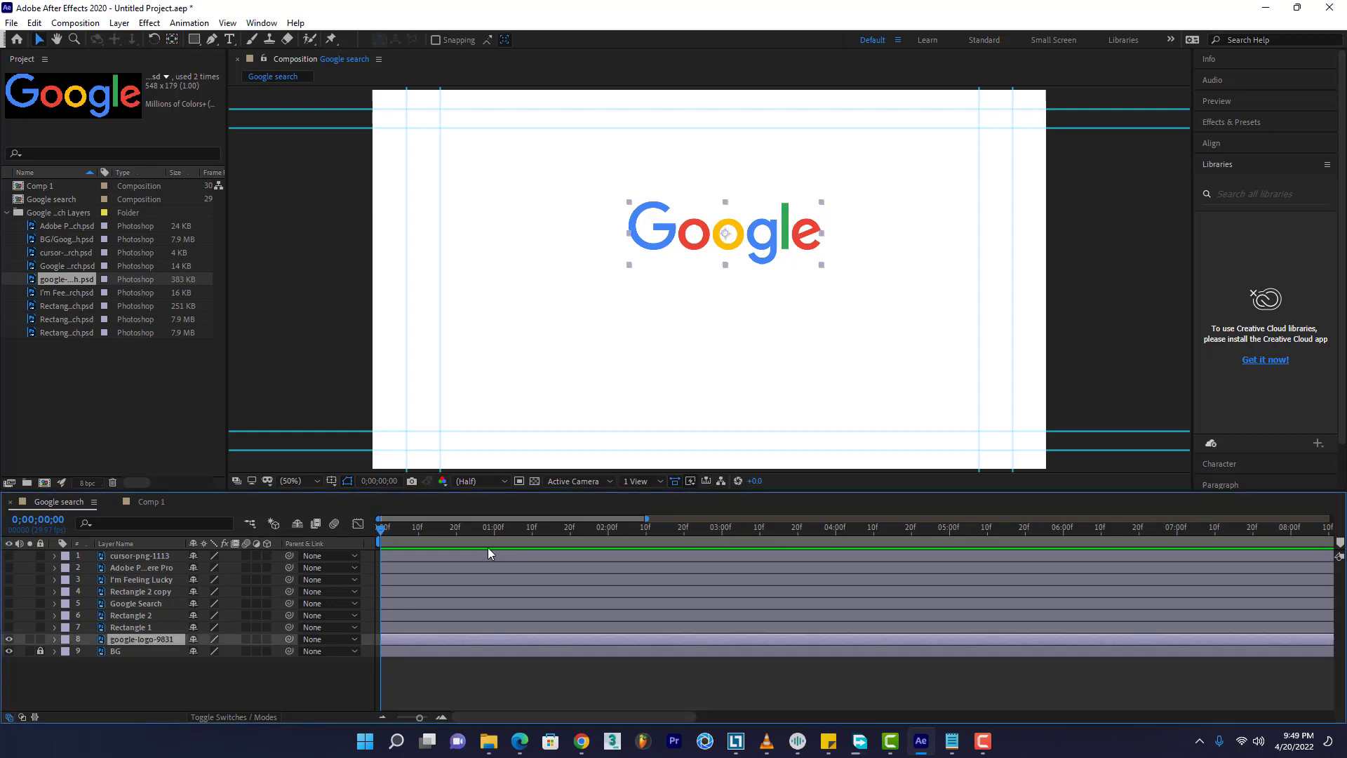
left_click_drag(447, 536, 457, 537)
key("s")
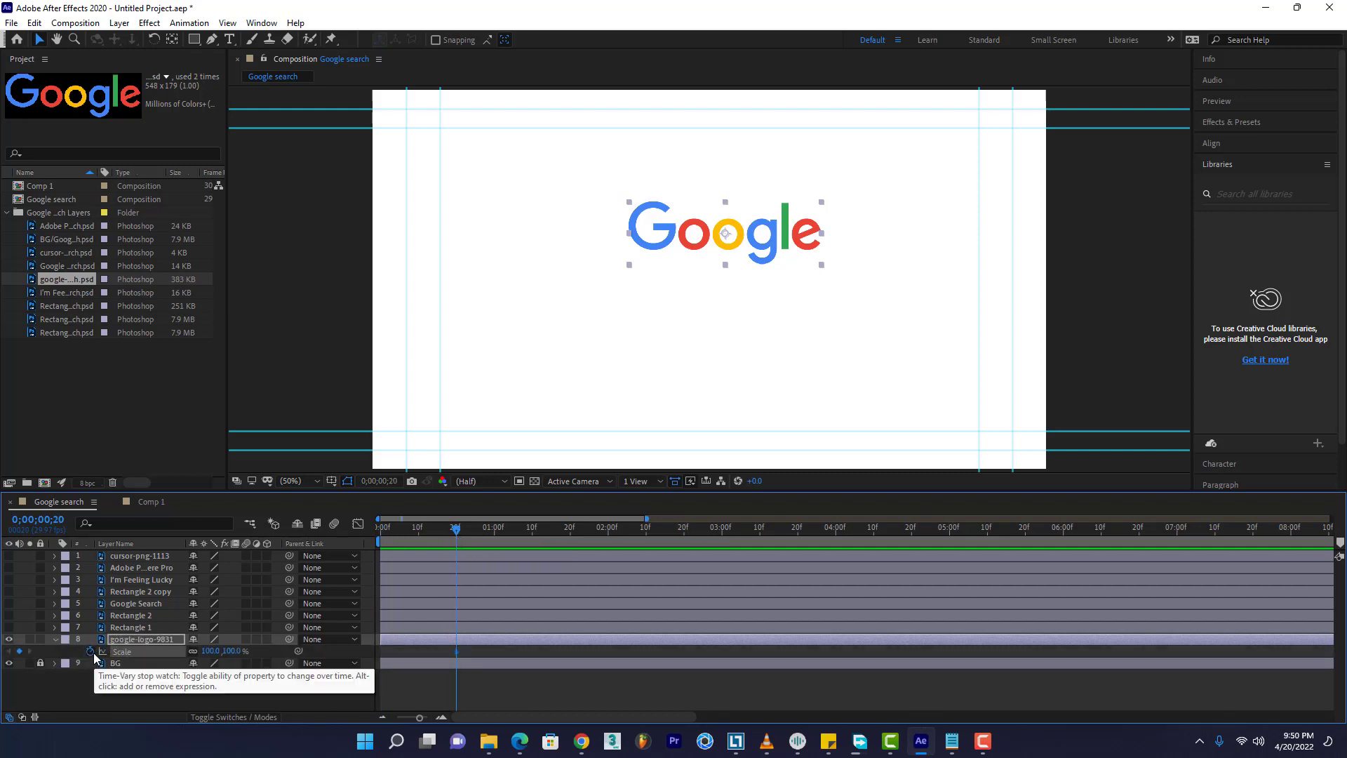
left_click(91, 652)
Set the logo's Scale to 0% at the first frame and preview the scale-up animation
key("Home")
left_click(235, 651)
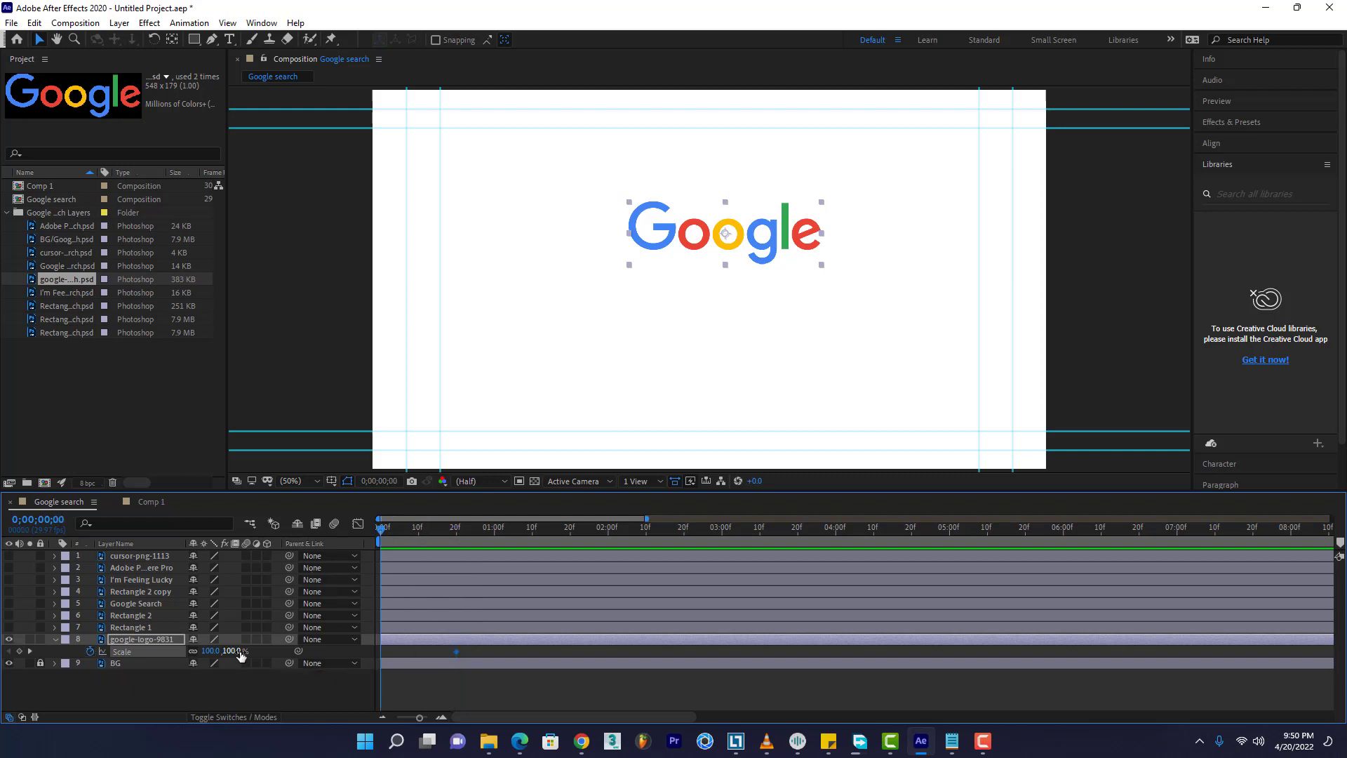
type("0")
key("Return")
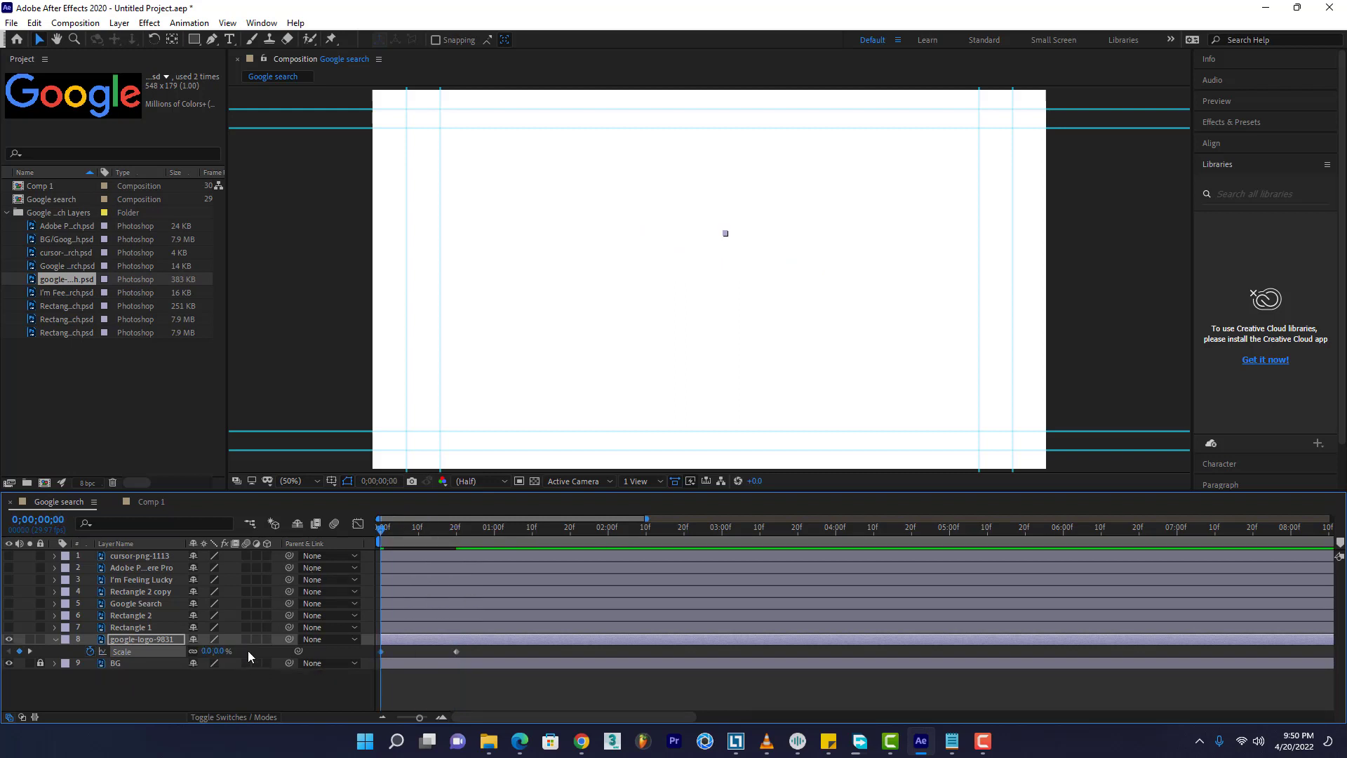
key("space")
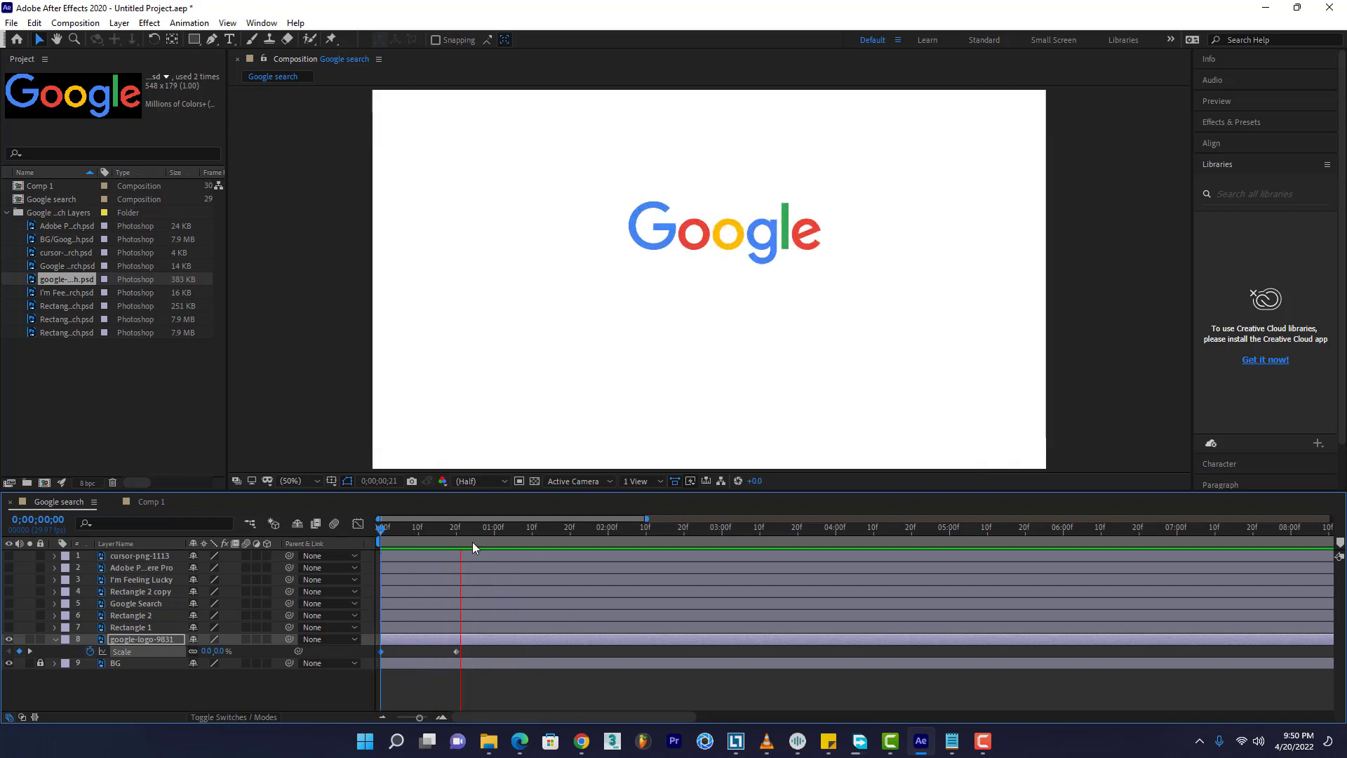
Enable an expression on the logo's Scale at frame 20 and copy the expression code with amp .04, freq 3 and decay 5.0 from Sticky Notes
left_click(457, 534)
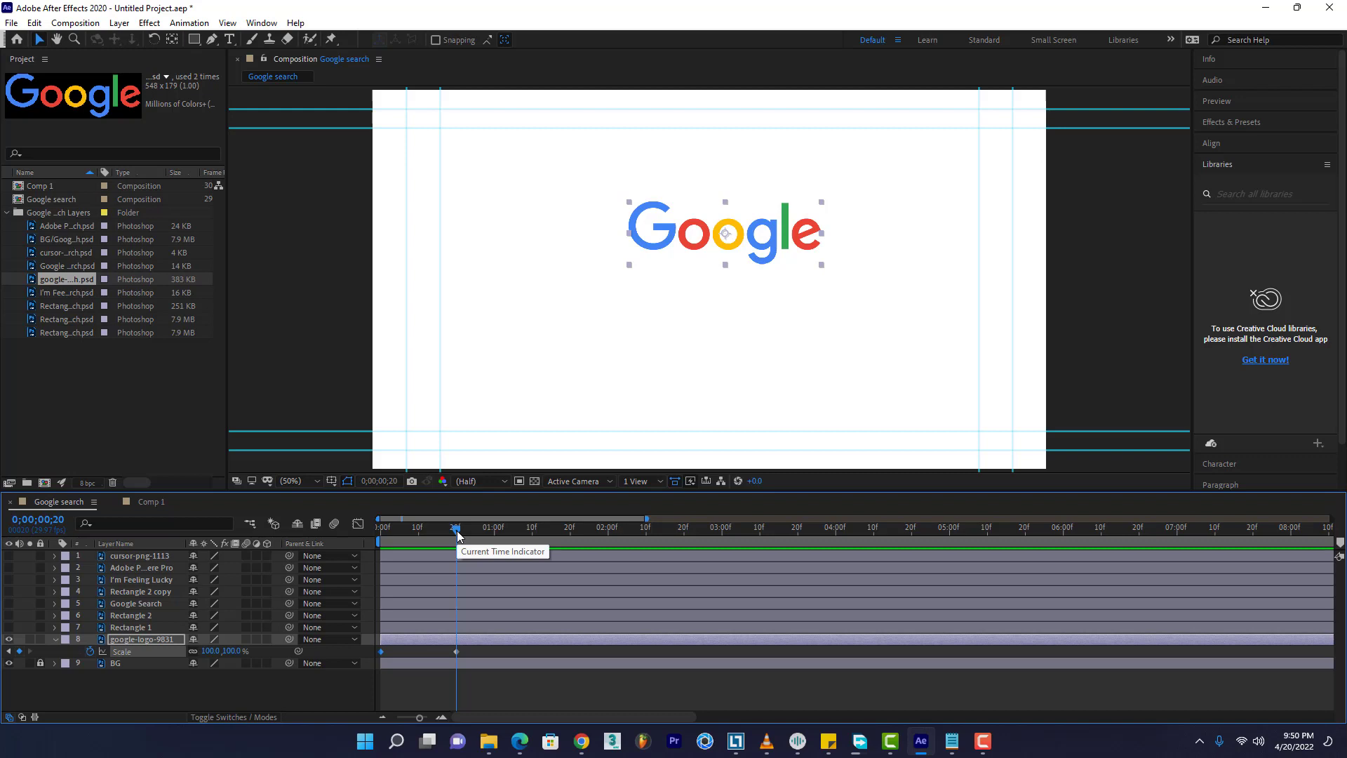
left_click(90, 652, "alt")
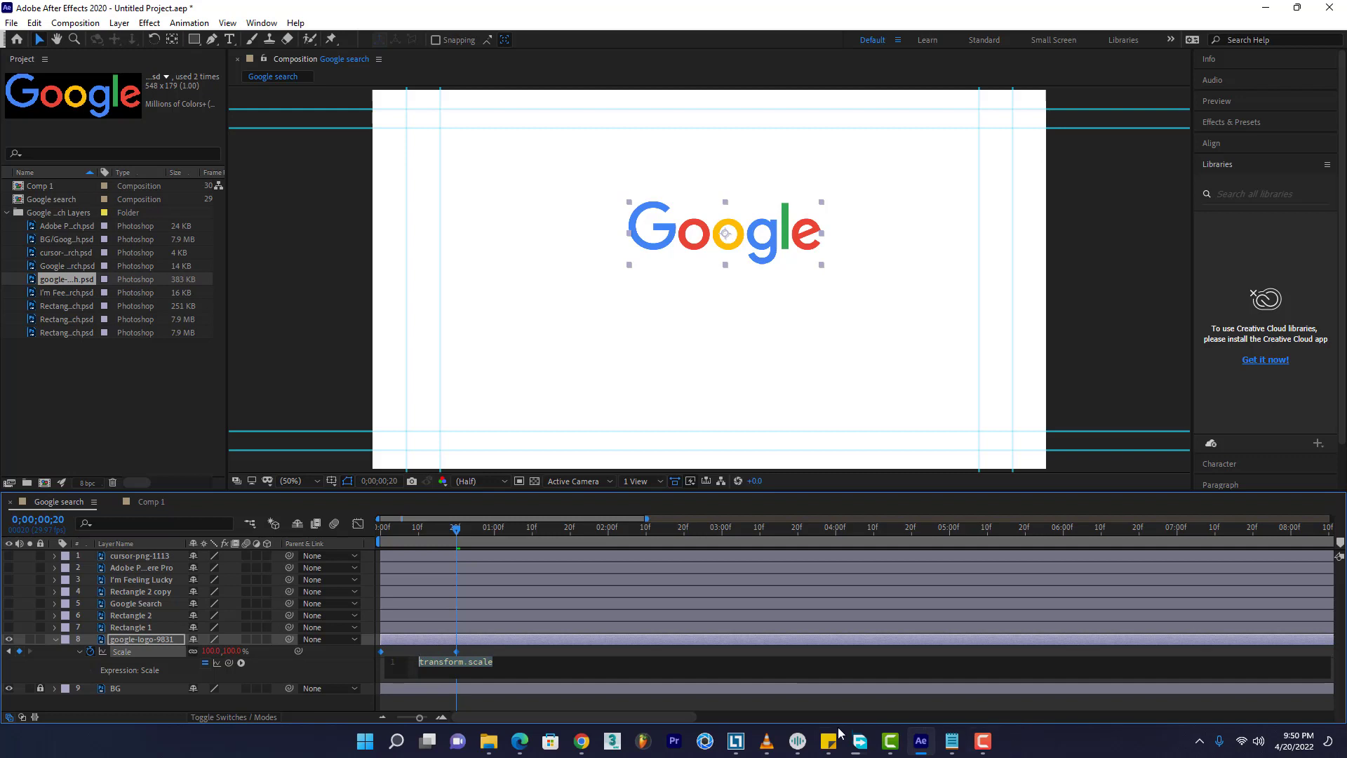
mouse_move(830, 737)
left_click(874, 663)
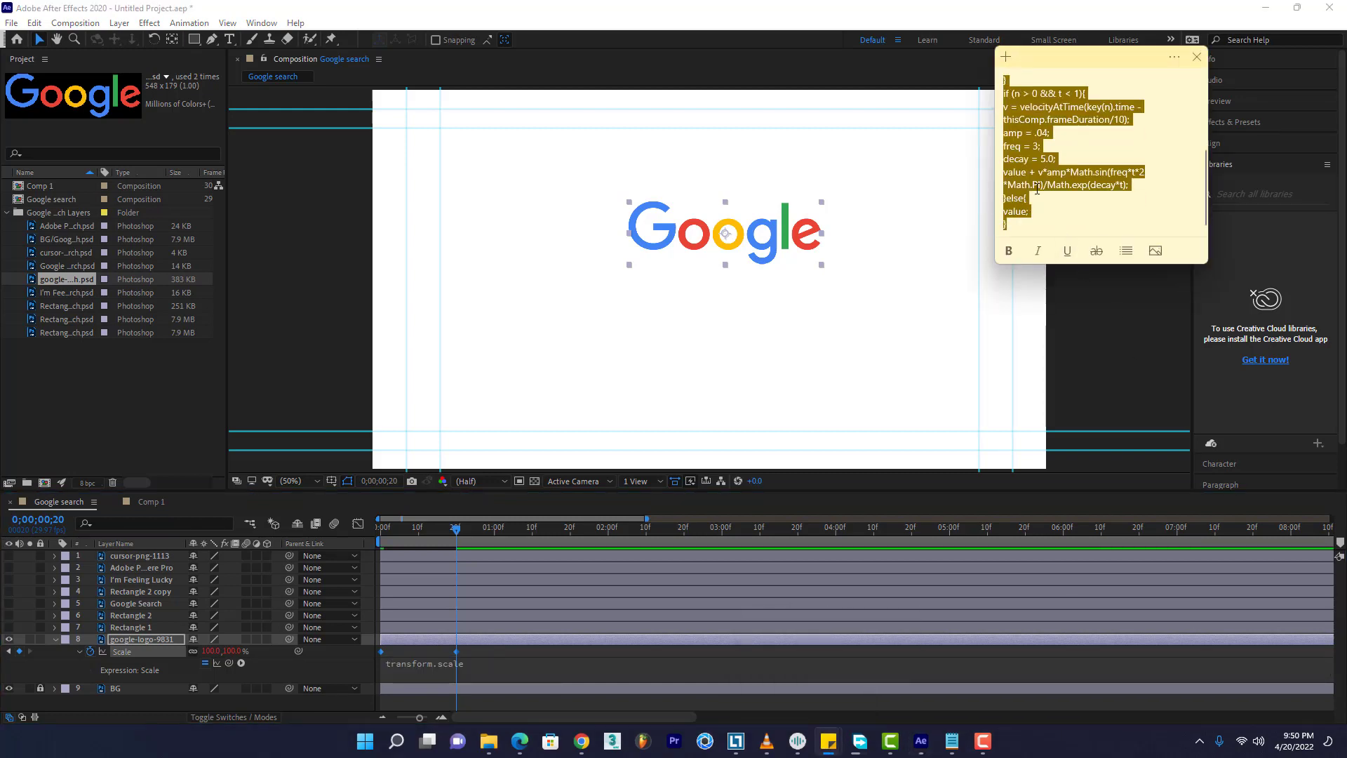
scroll(1036, 184, "up", 2)
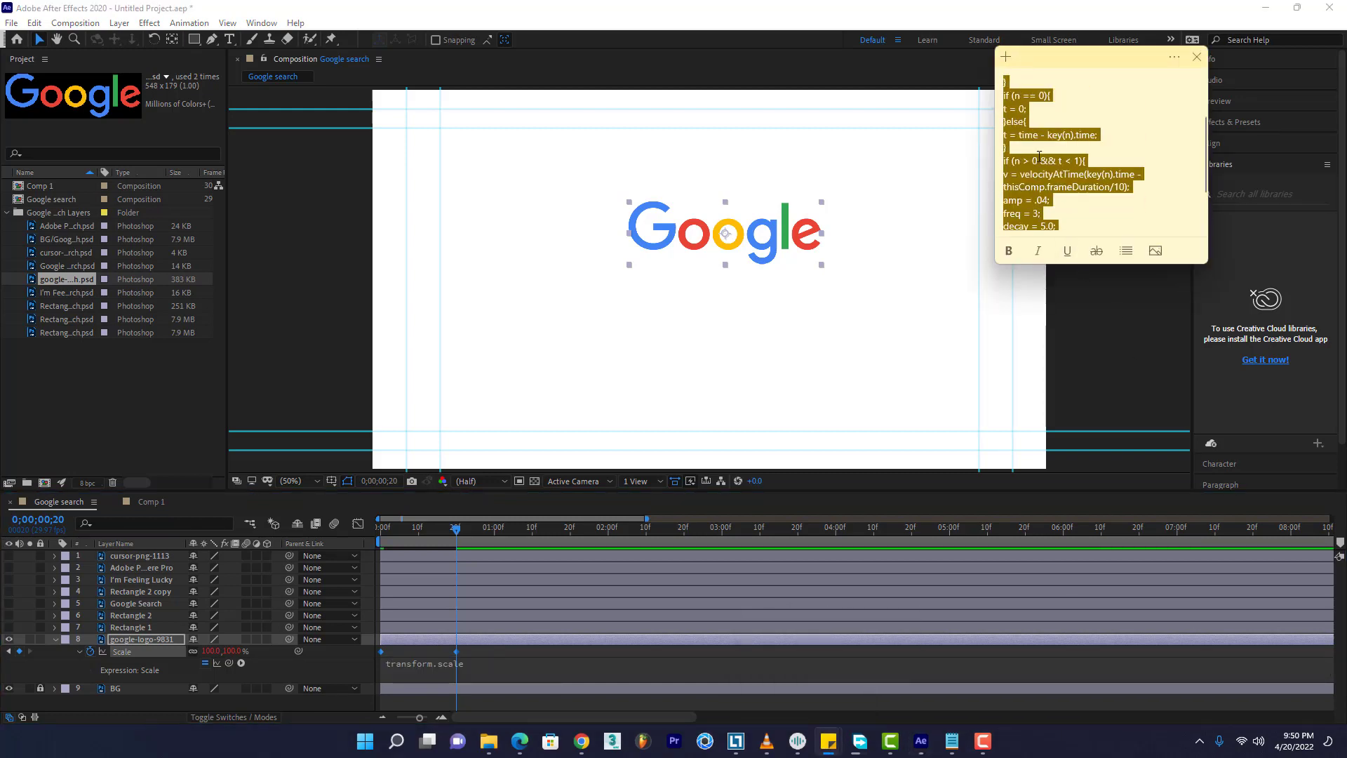
right_click(1042, 163)
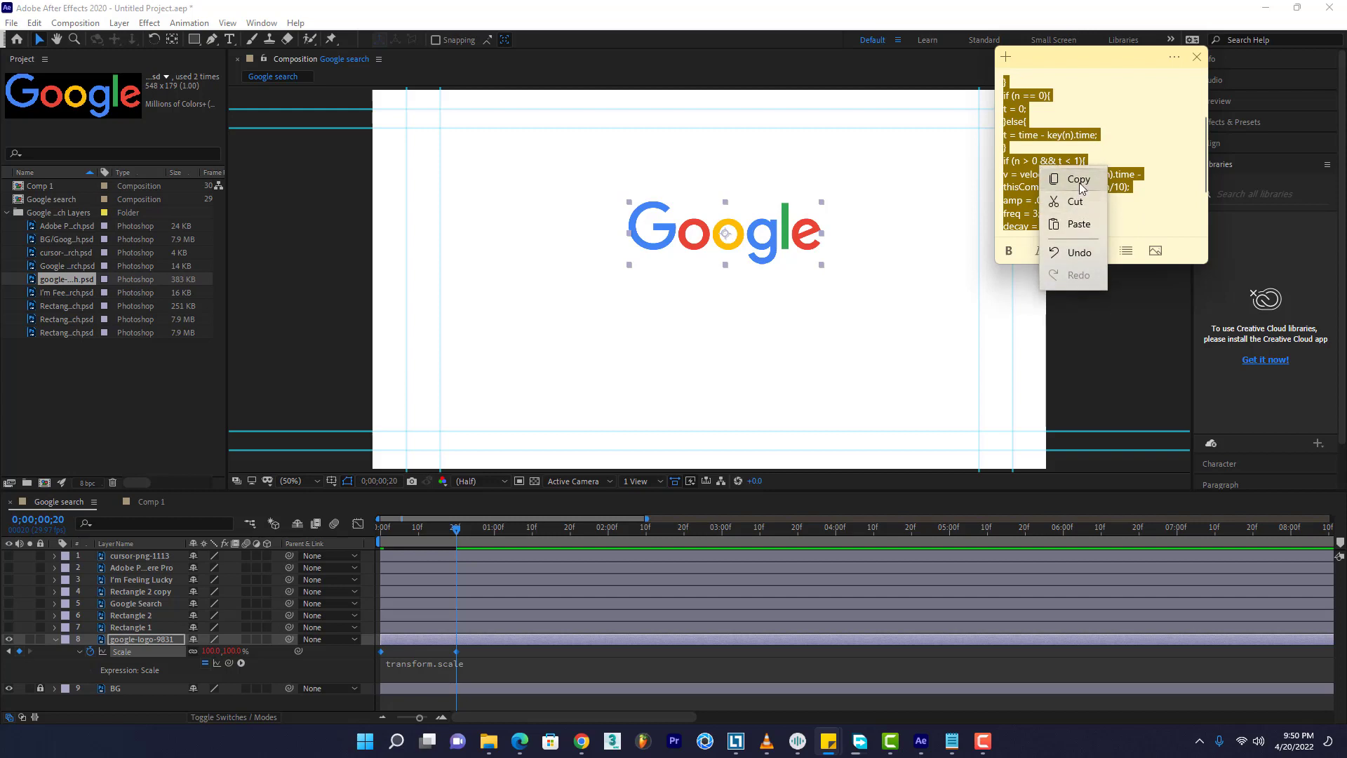
left_click(1078, 180)
Replace the default transform.scale expression on the logo's Scale with the copied code
left_click(430, 668)
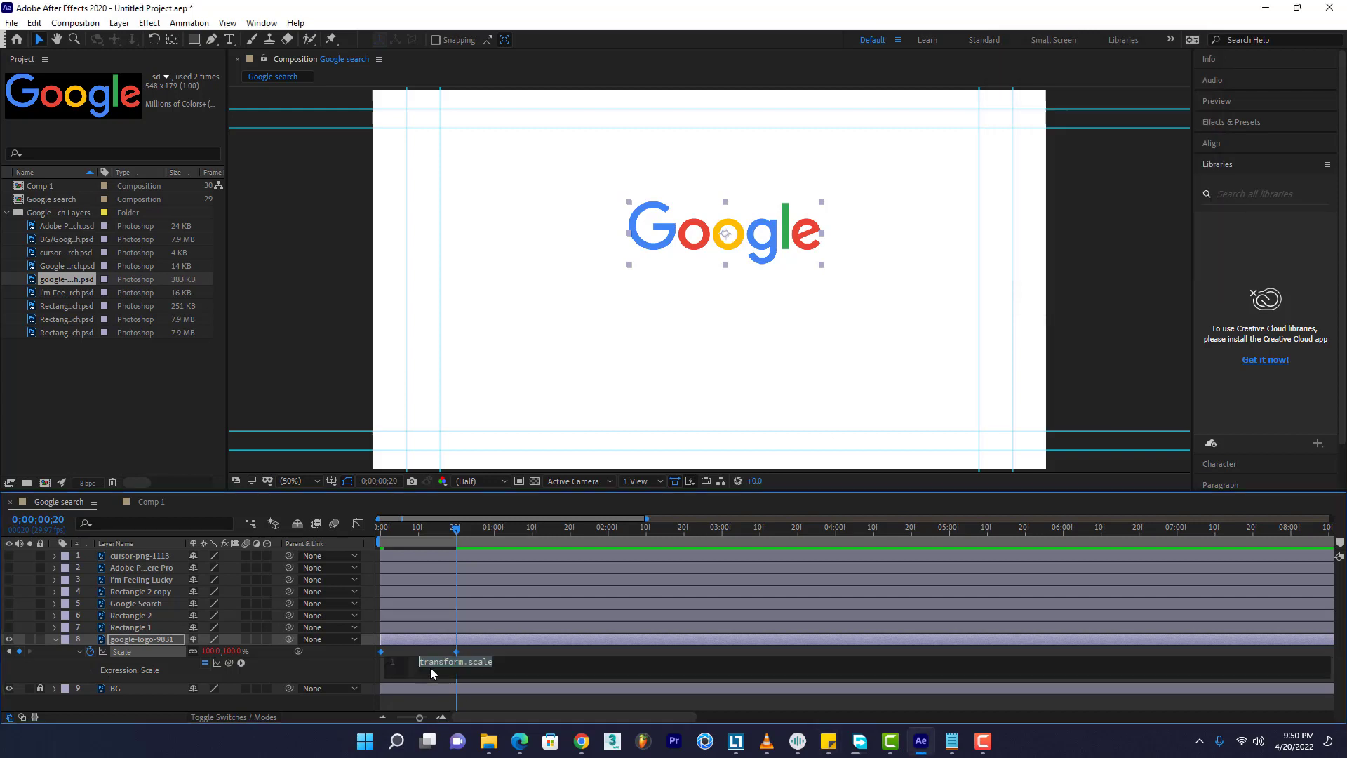
right_click(440, 663)
left_click(491, 614)
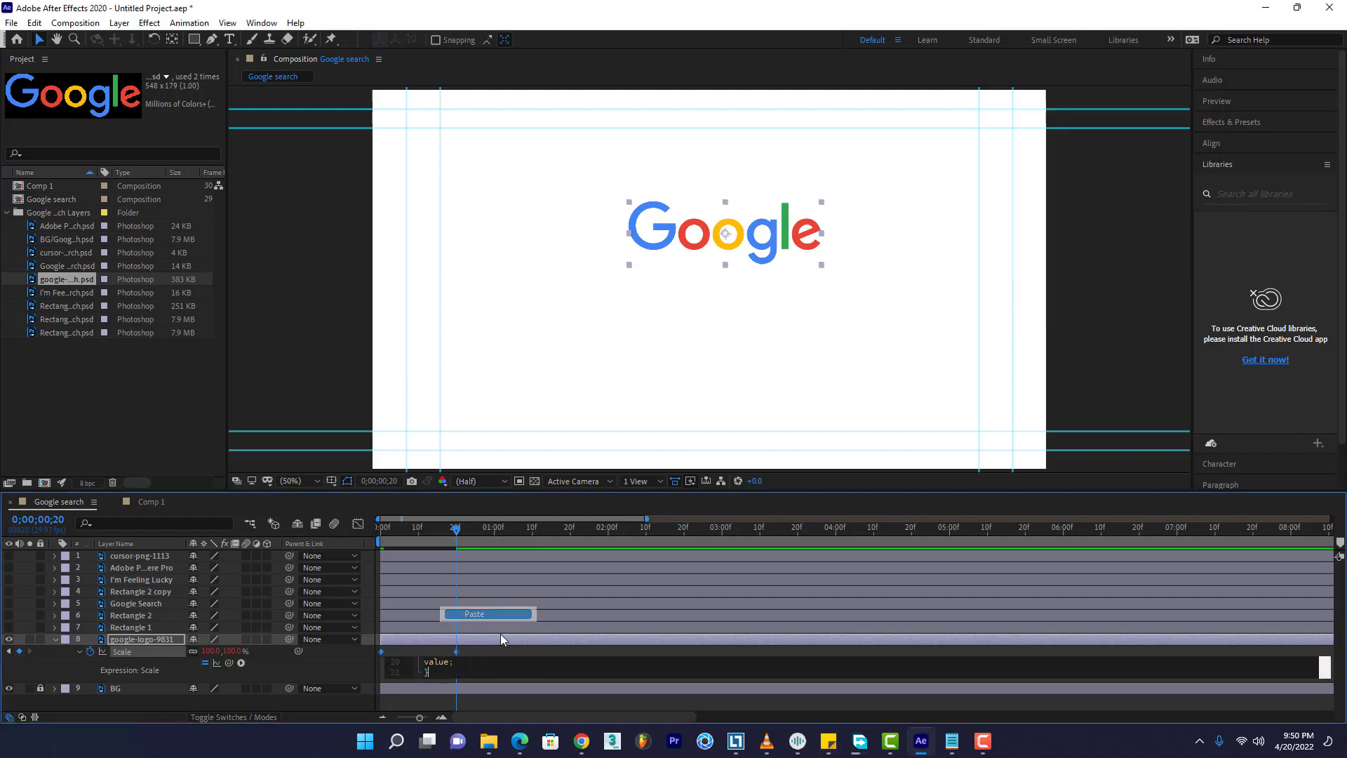
left_click(581, 655)
Preview the logo animation from the start and collapse the logo layer's properties
left_click_drag(460, 537, 358, 545)
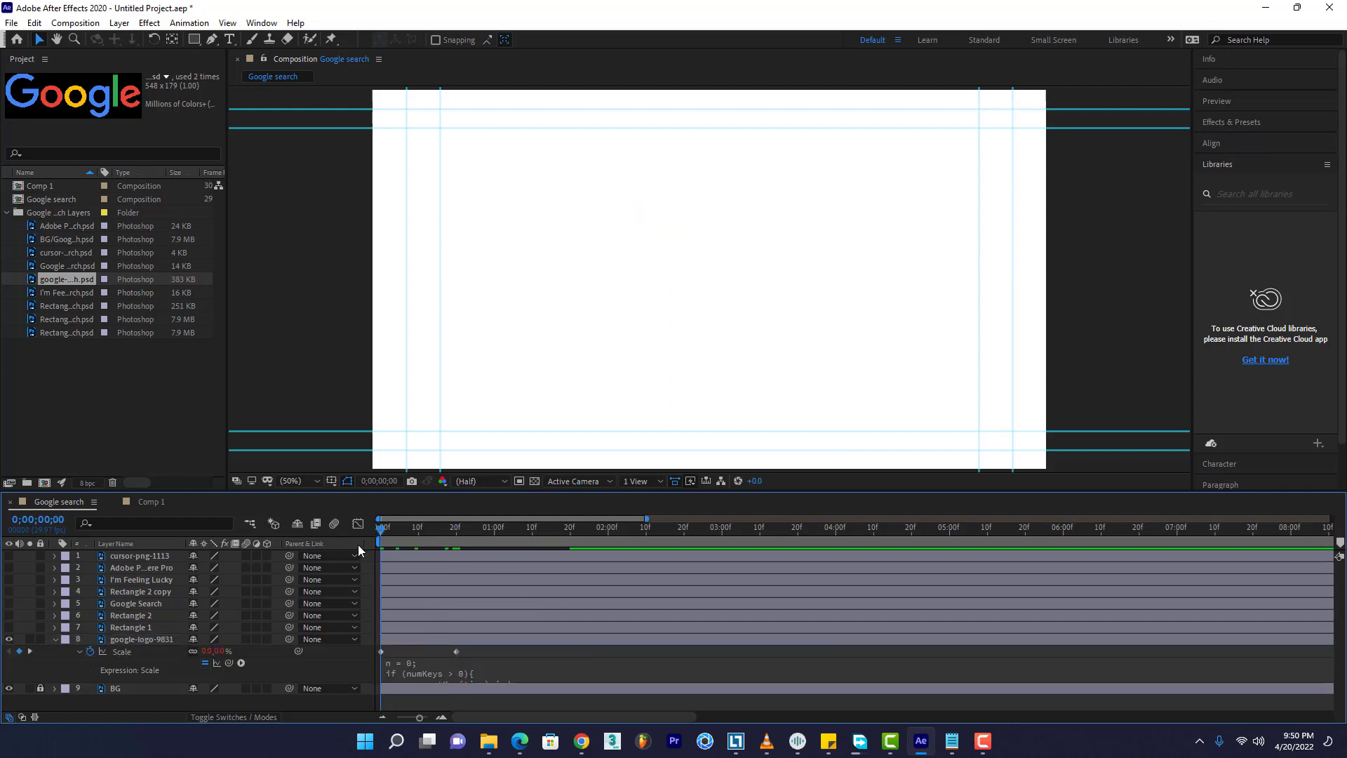
key("space")
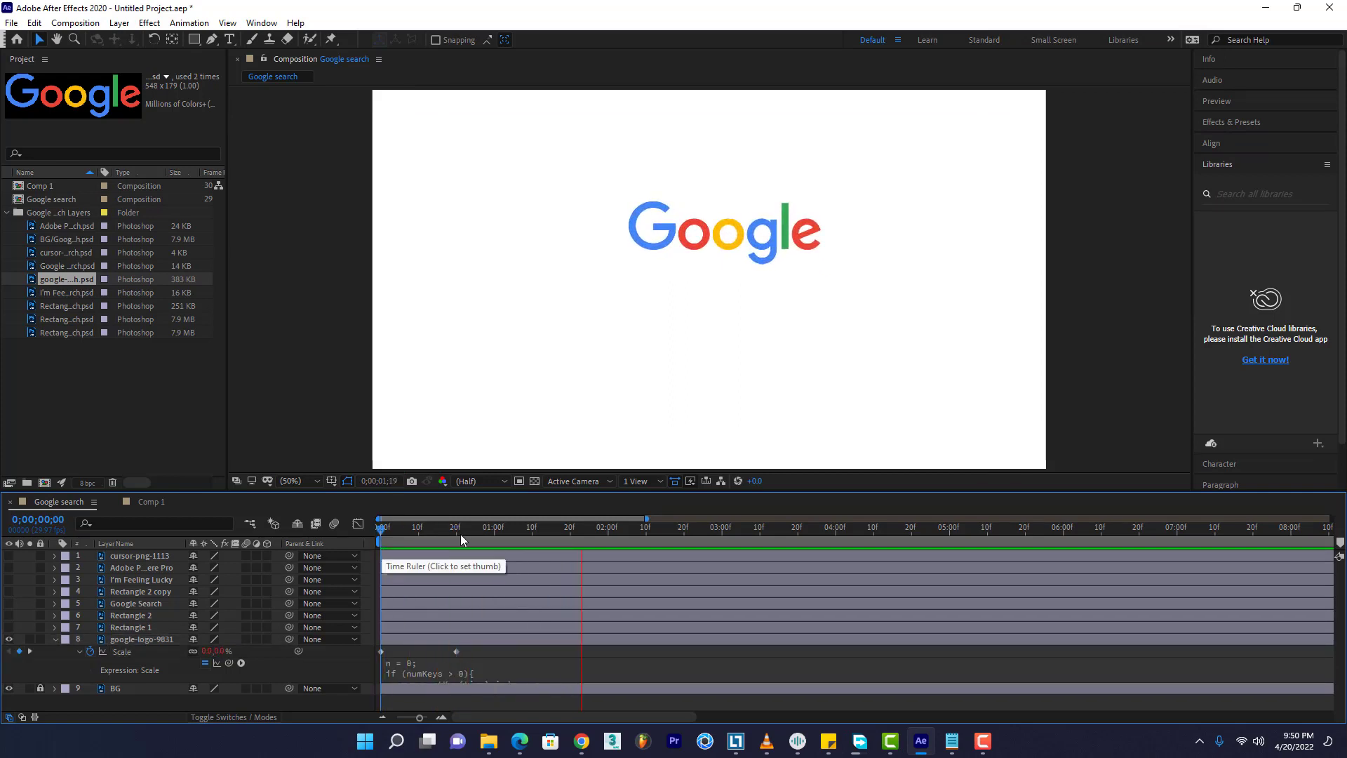
key("space")
left_click(55, 640)
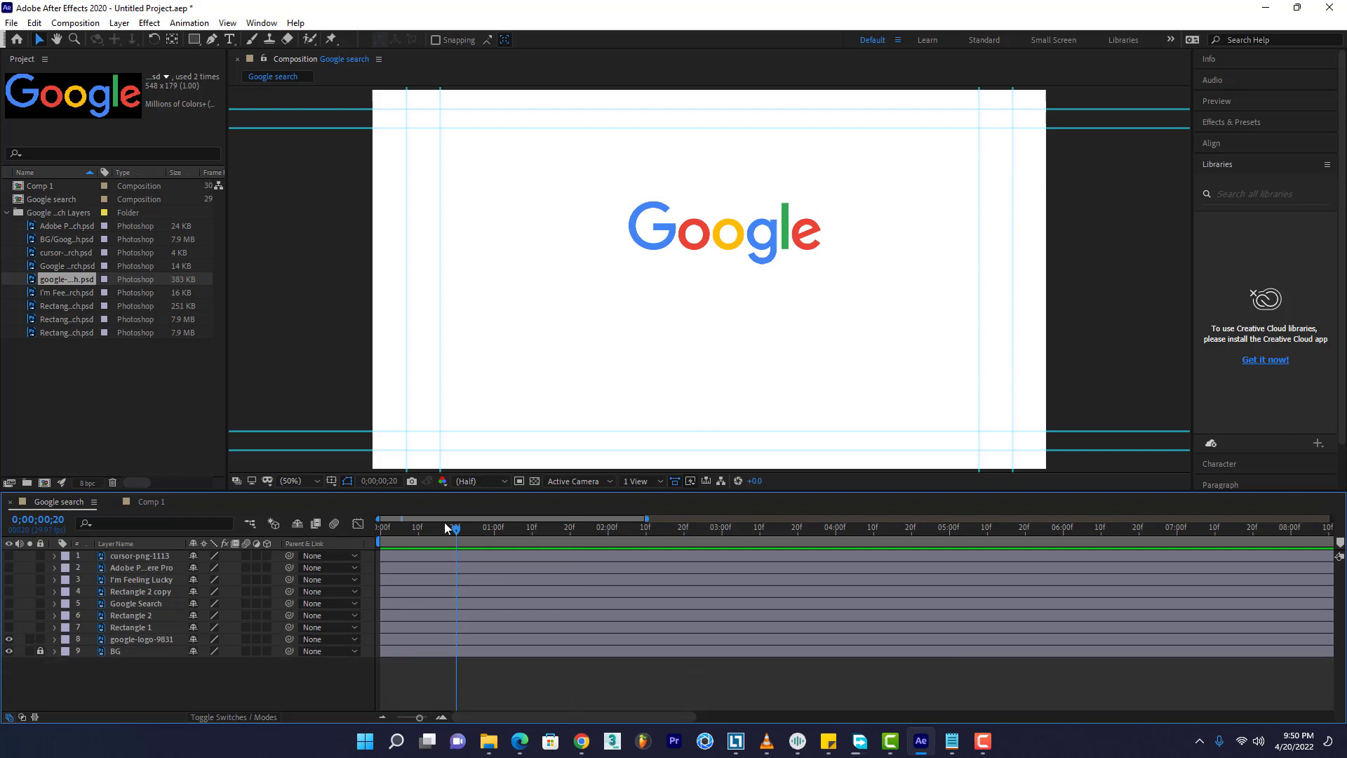
Retime the logo's ending Scale keyframe from frame 20 to frame 10
left_click(436, 529)
left_click(152, 641)
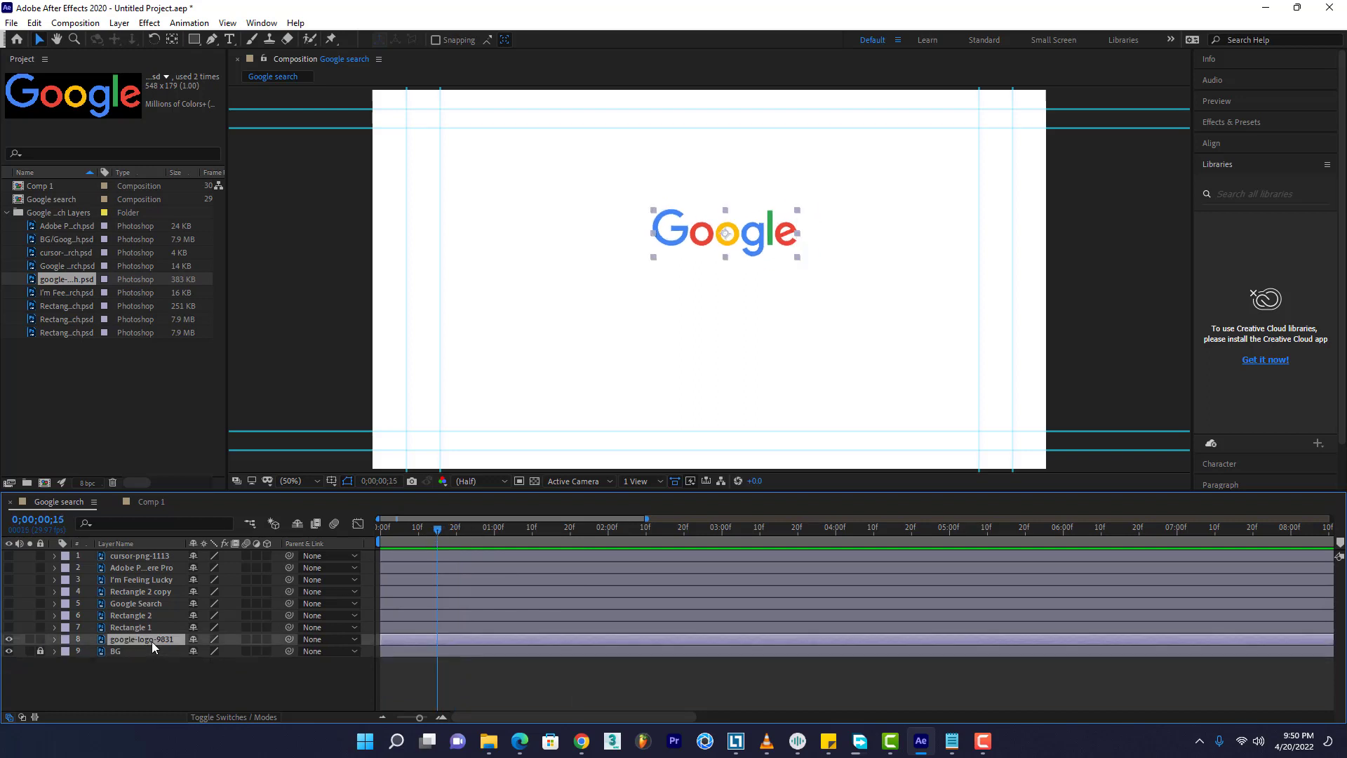
key("s")
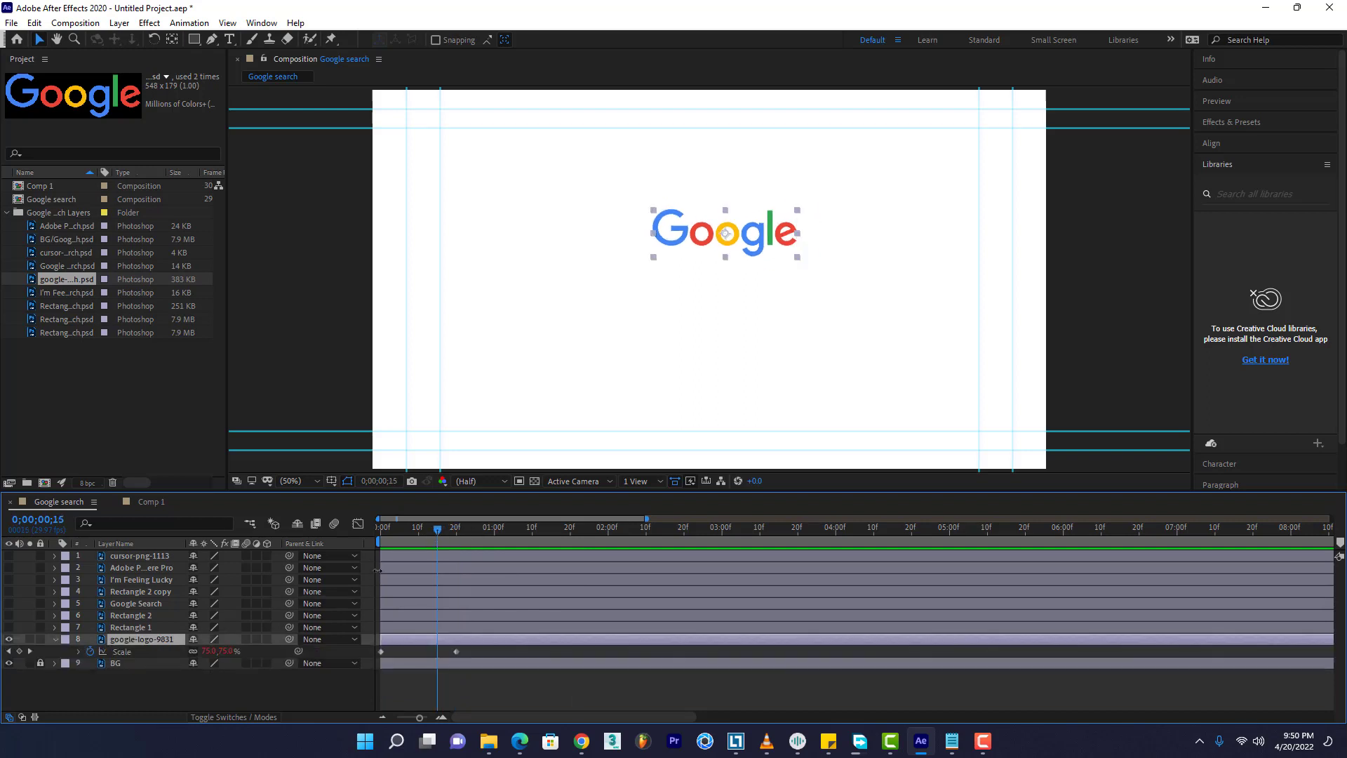
left_click(418, 534)
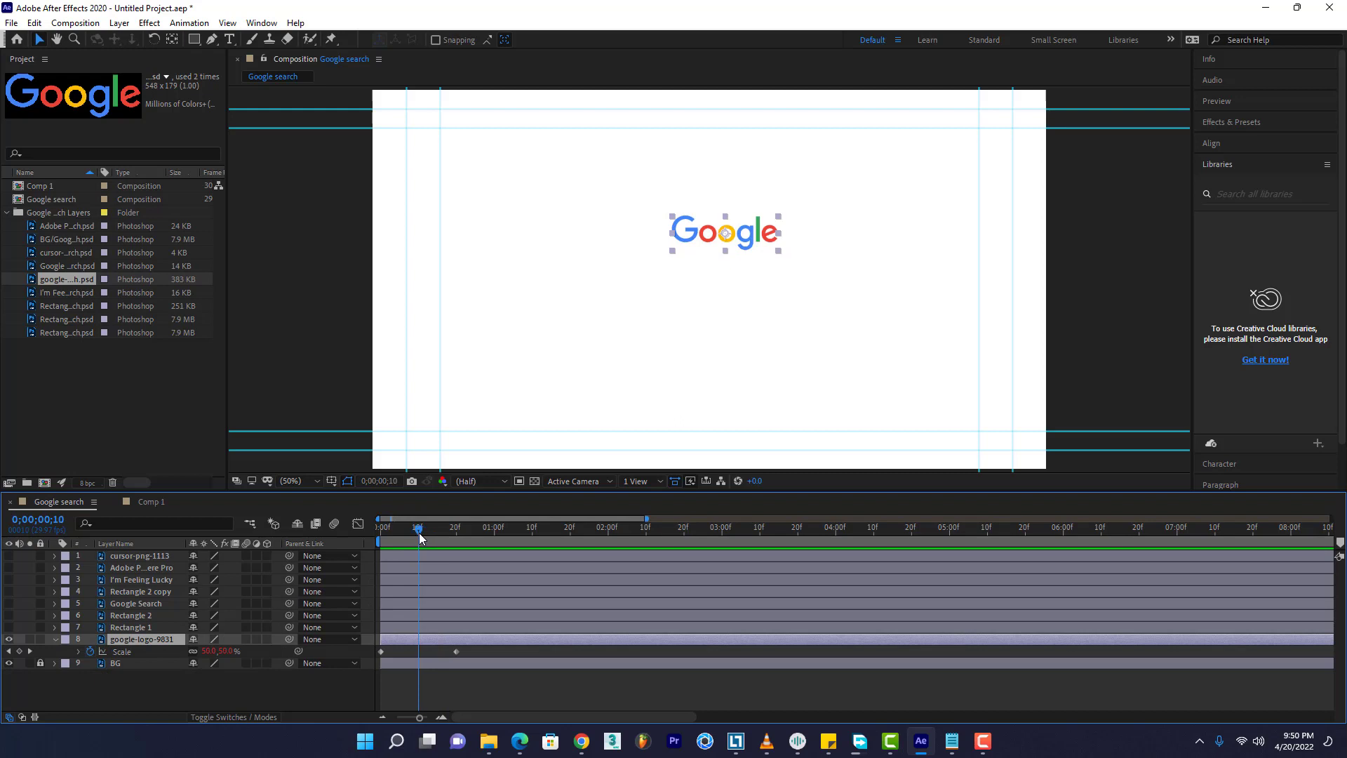
left_click(452, 651)
left_click_drag(456, 651, 419, 651)
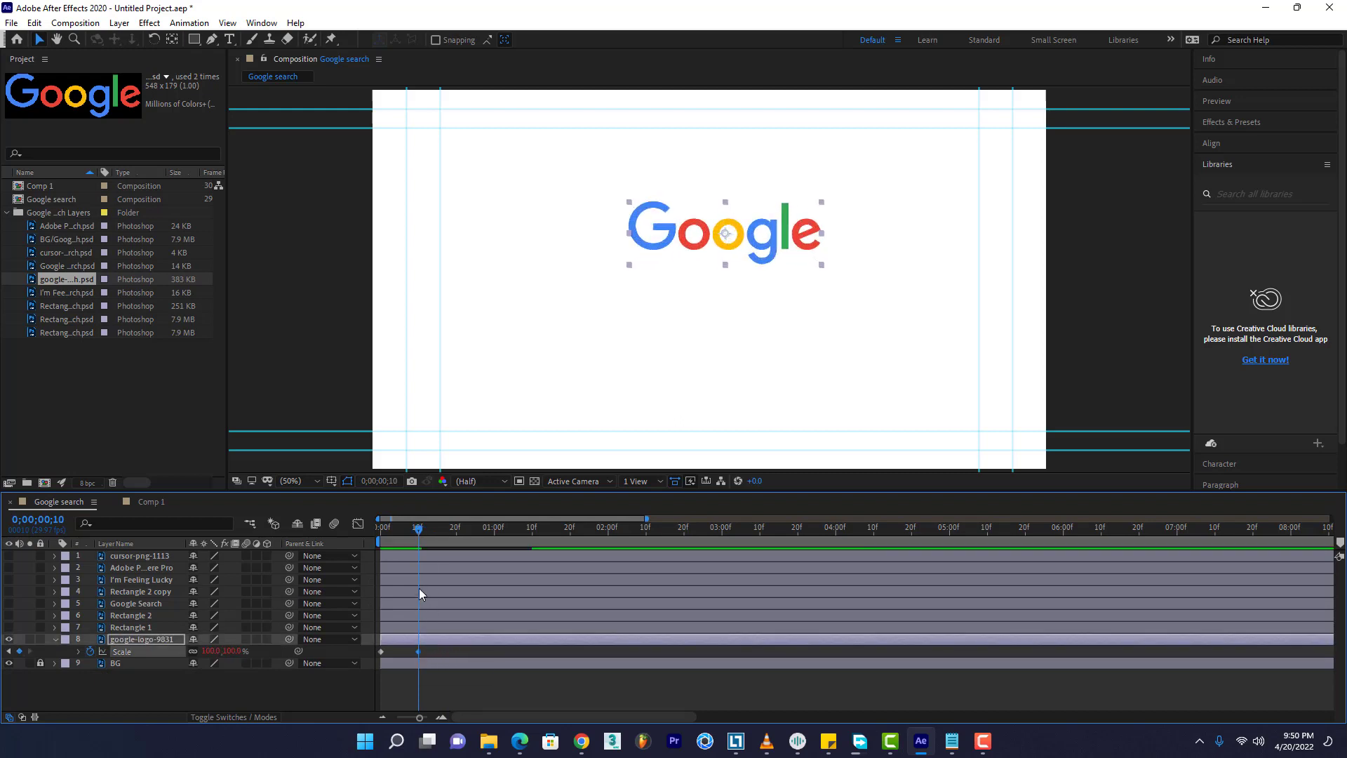
Preview the logo's scale-in from the first frame and inspect its Scale curve in the graph editor
left_click_drag(419, 533, 355, 566)
key("space")
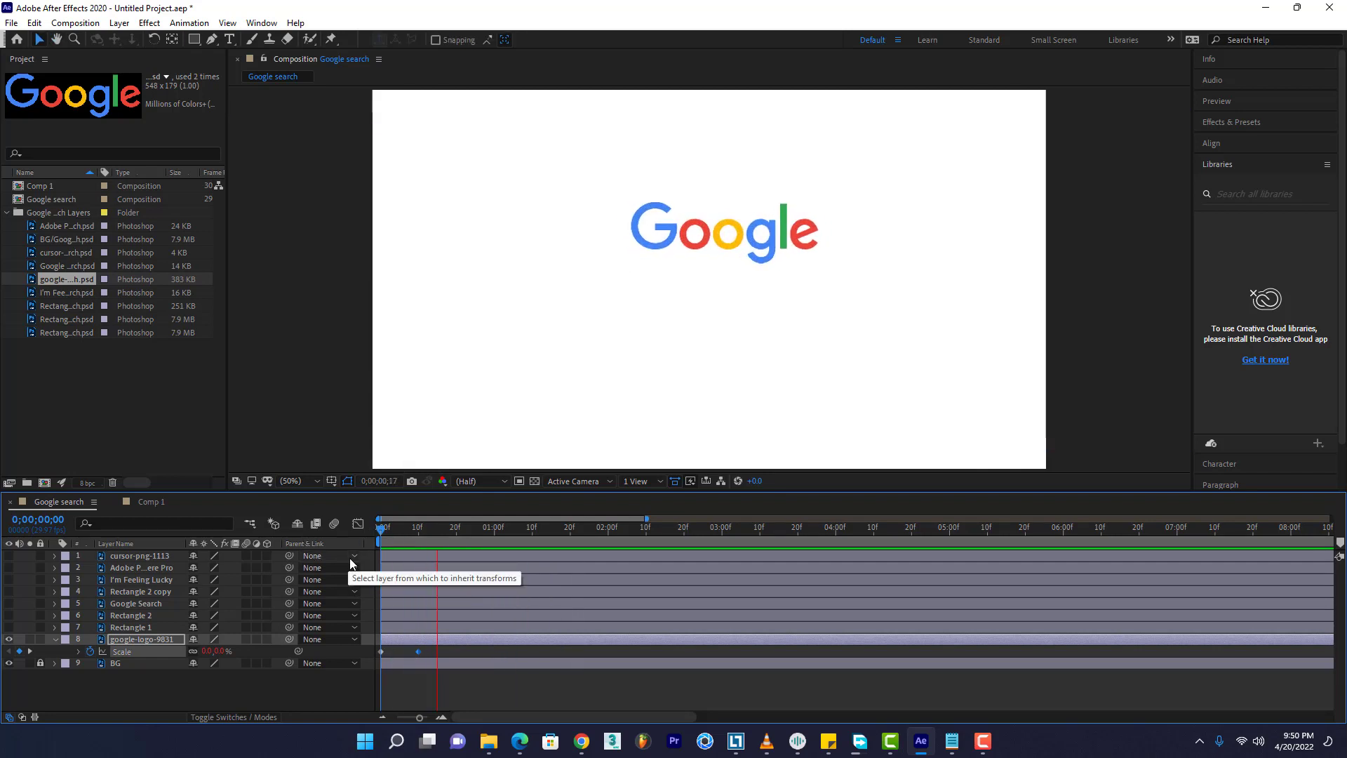
left_click(358, 523)
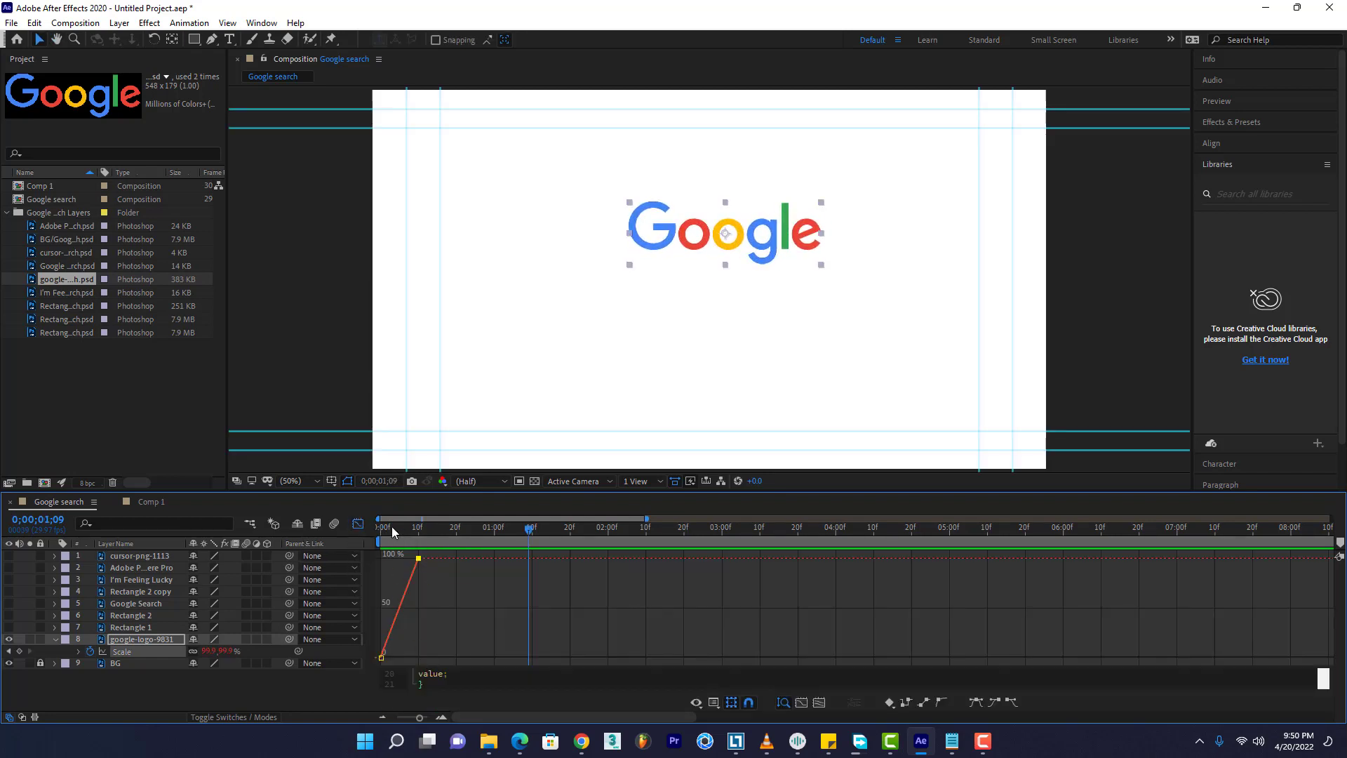
left_click(359, 525)
mouse_move(422, 532)
left_mouse_down()
mouse_move(373, 537)
mouse_move(419, 537)
left_mouse_up()
key("space")
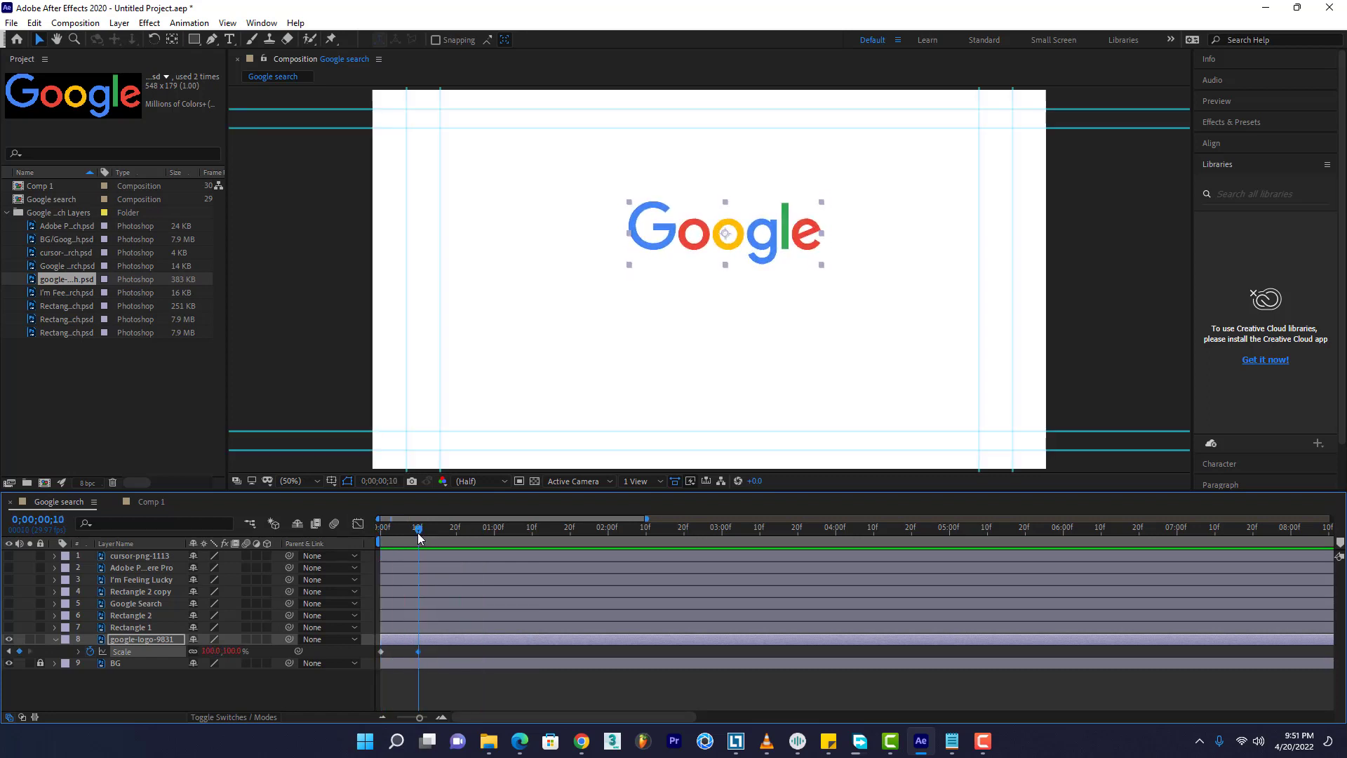
Copy both of the logo's Scale keyframes and paste them onto the Rectangle 1 layer at the first frame
left_click_drag(427, 650, 366, 658)
key("ctrl+c")
left_click(395, 626)
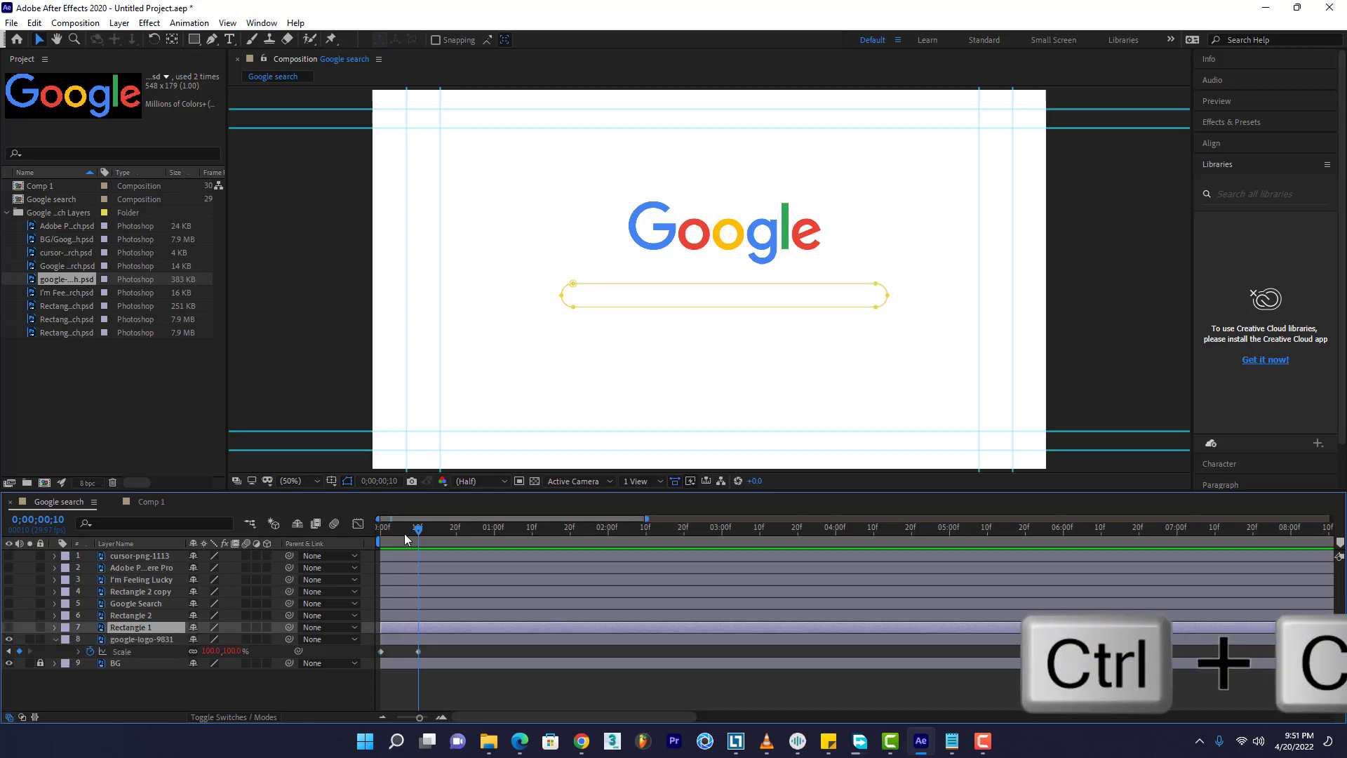
left_click_drag(400, 532, 376, 531)
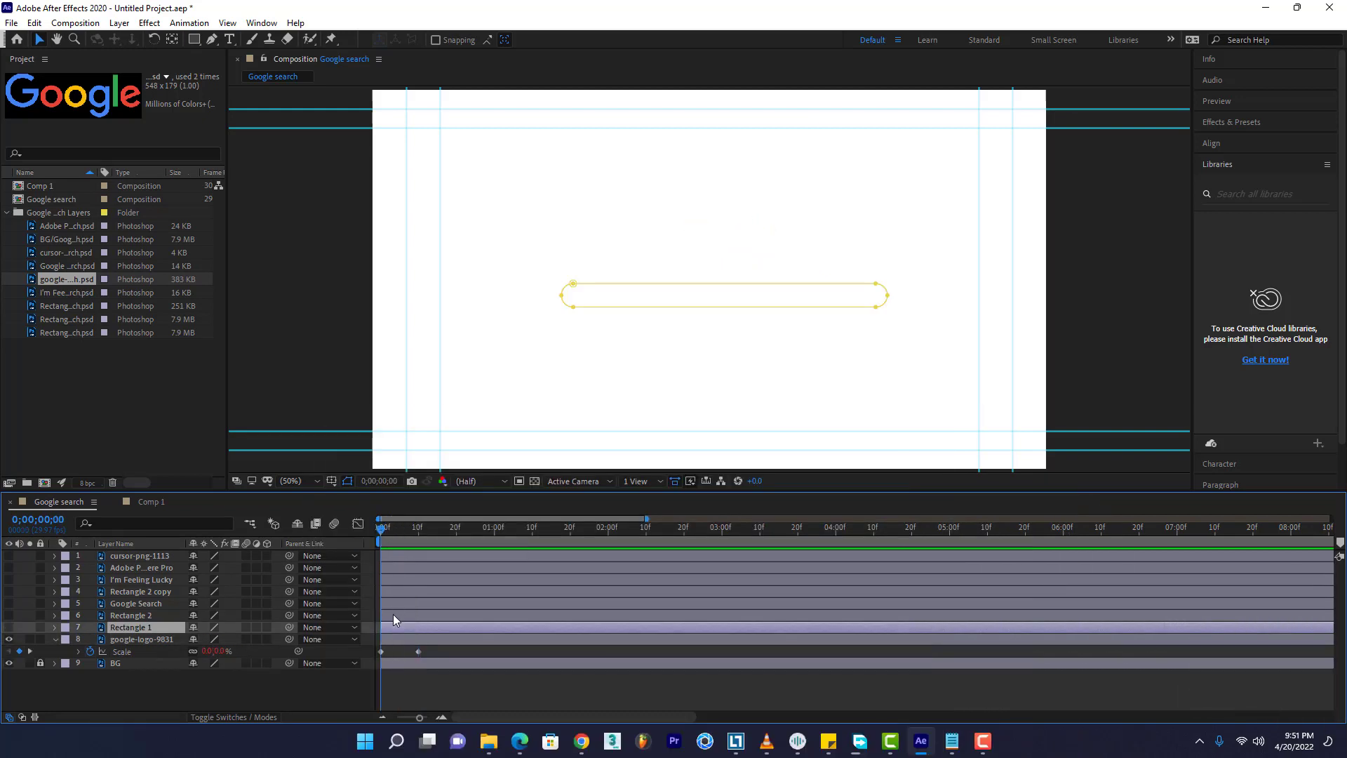
key("ctrl+v")
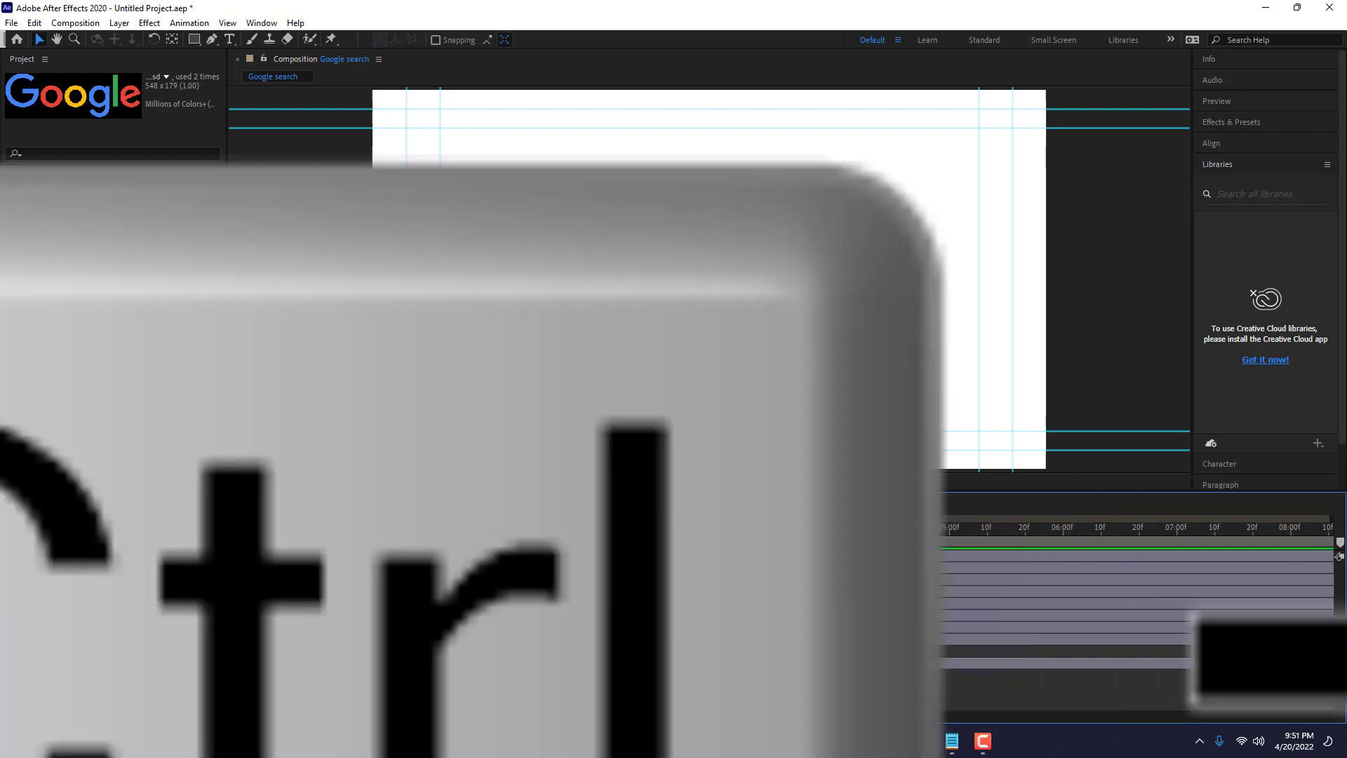
Make the Rectangle 1 layer visible and preview the search bar scaling in with the logo
left_click(10, 628)
left_click_drag(407, 531, 395, 532)
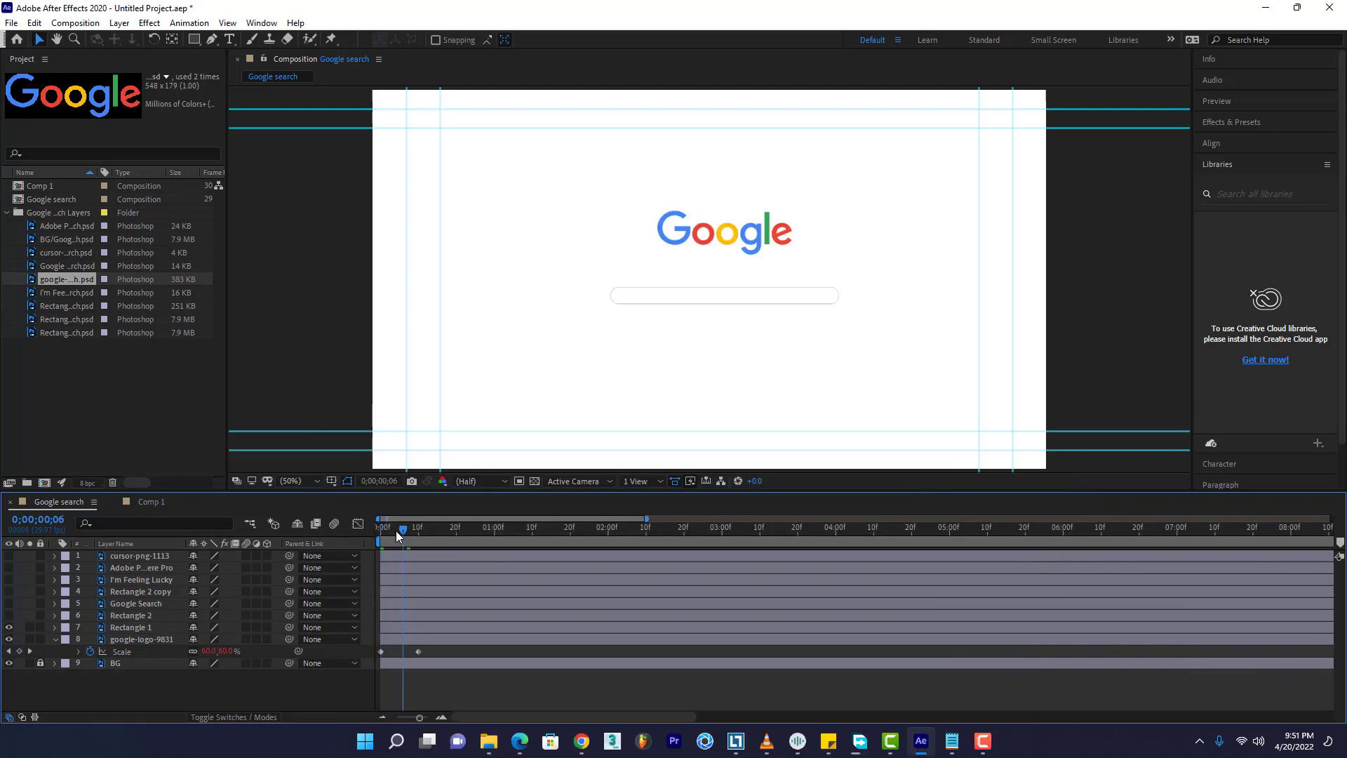
key("space")
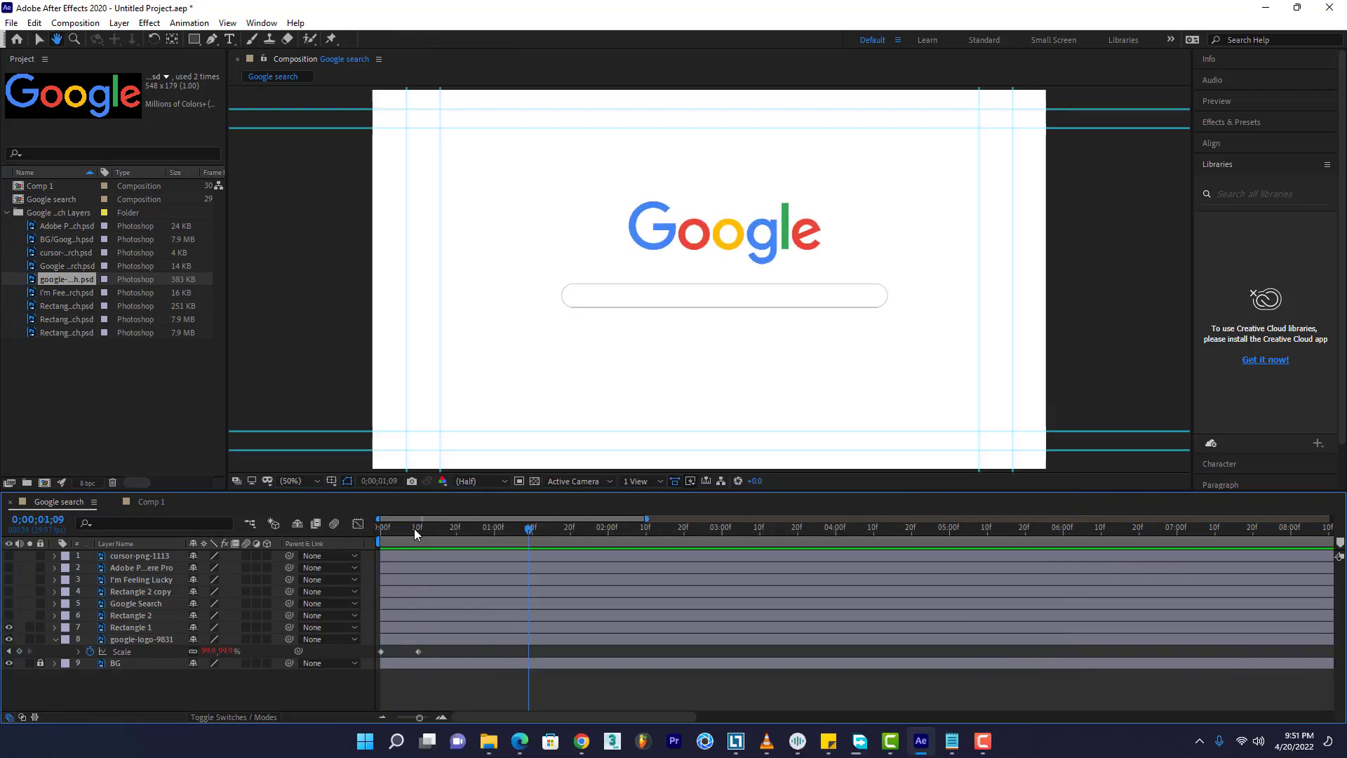
left_click(415, 531)
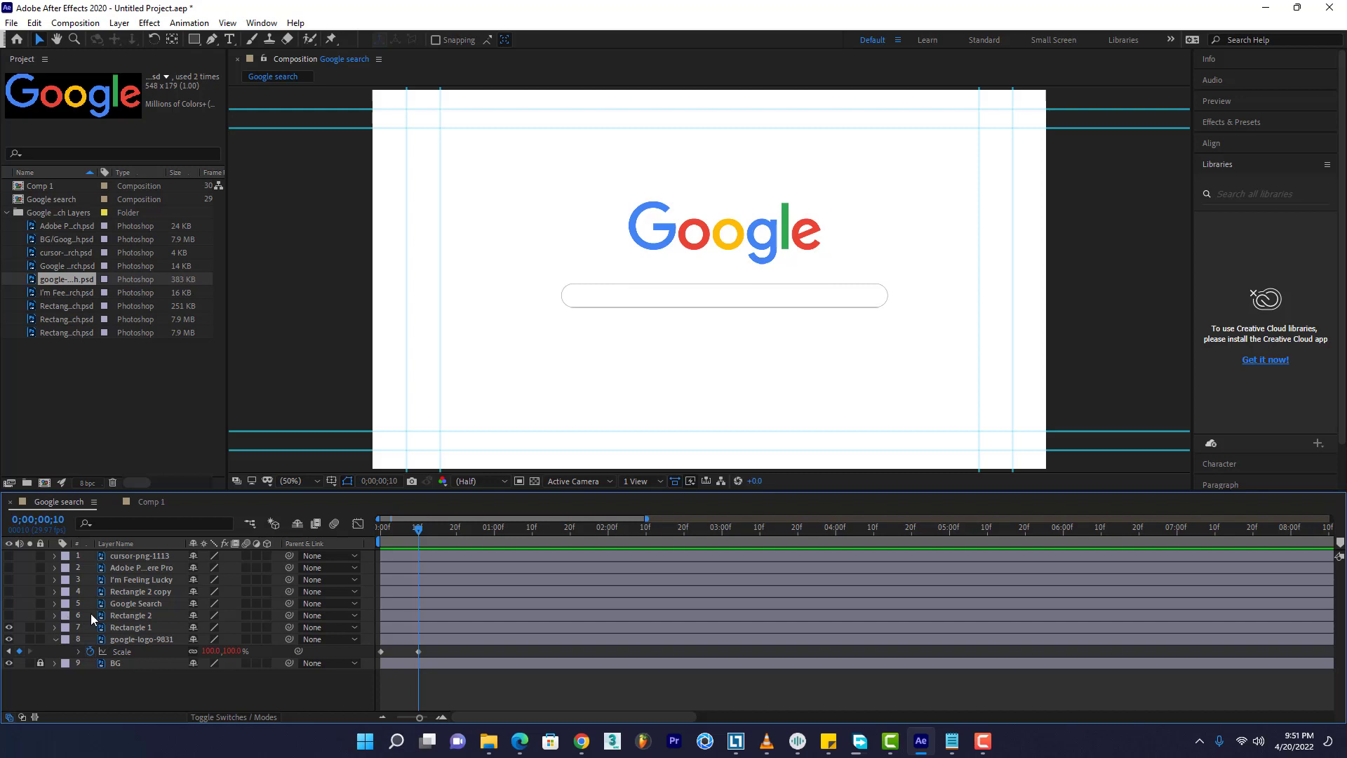
Make the Rectangle 2, Google Search, Rectangle 2 copy and I'm Feeling Lucky layers visible
left_click(124, 613)
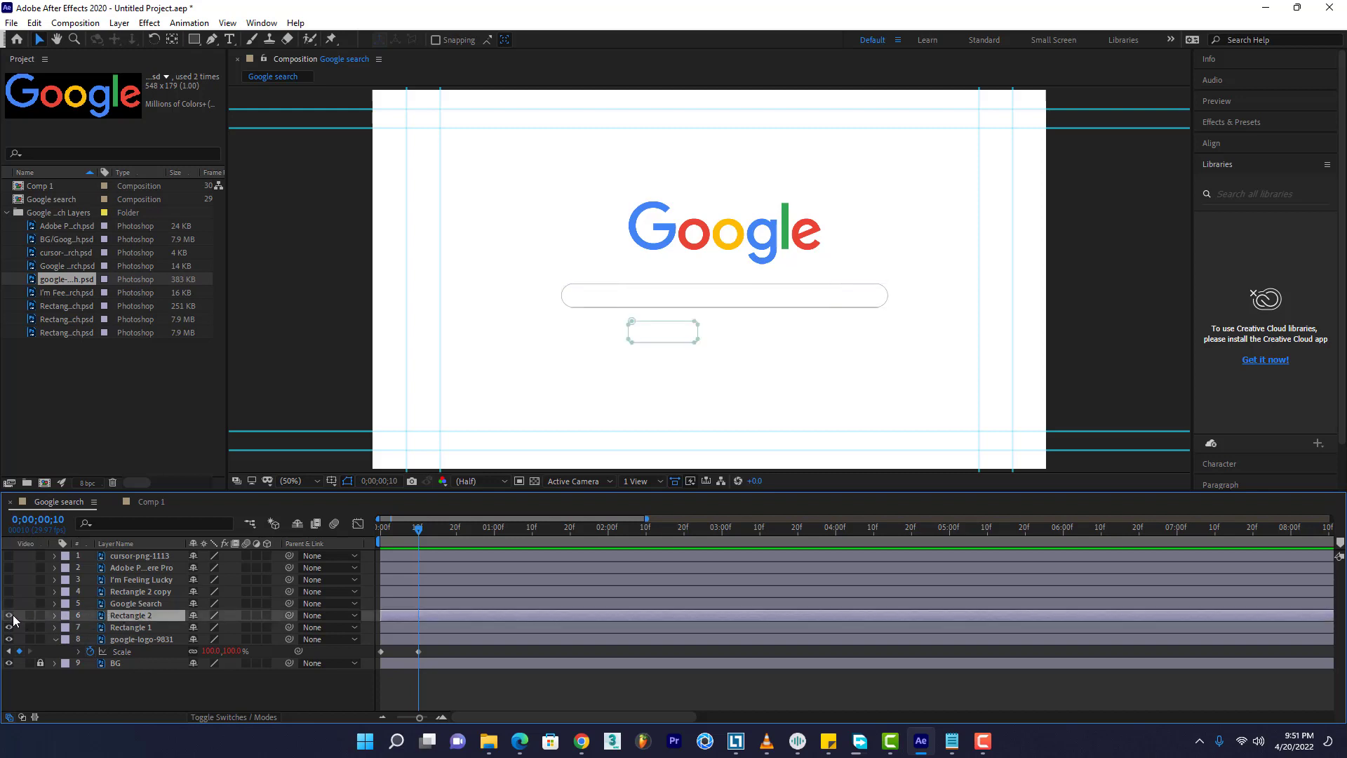
left_click(8, 615)
left_click(114, 600)
left_click(9, 603)
left_click(112, 592)
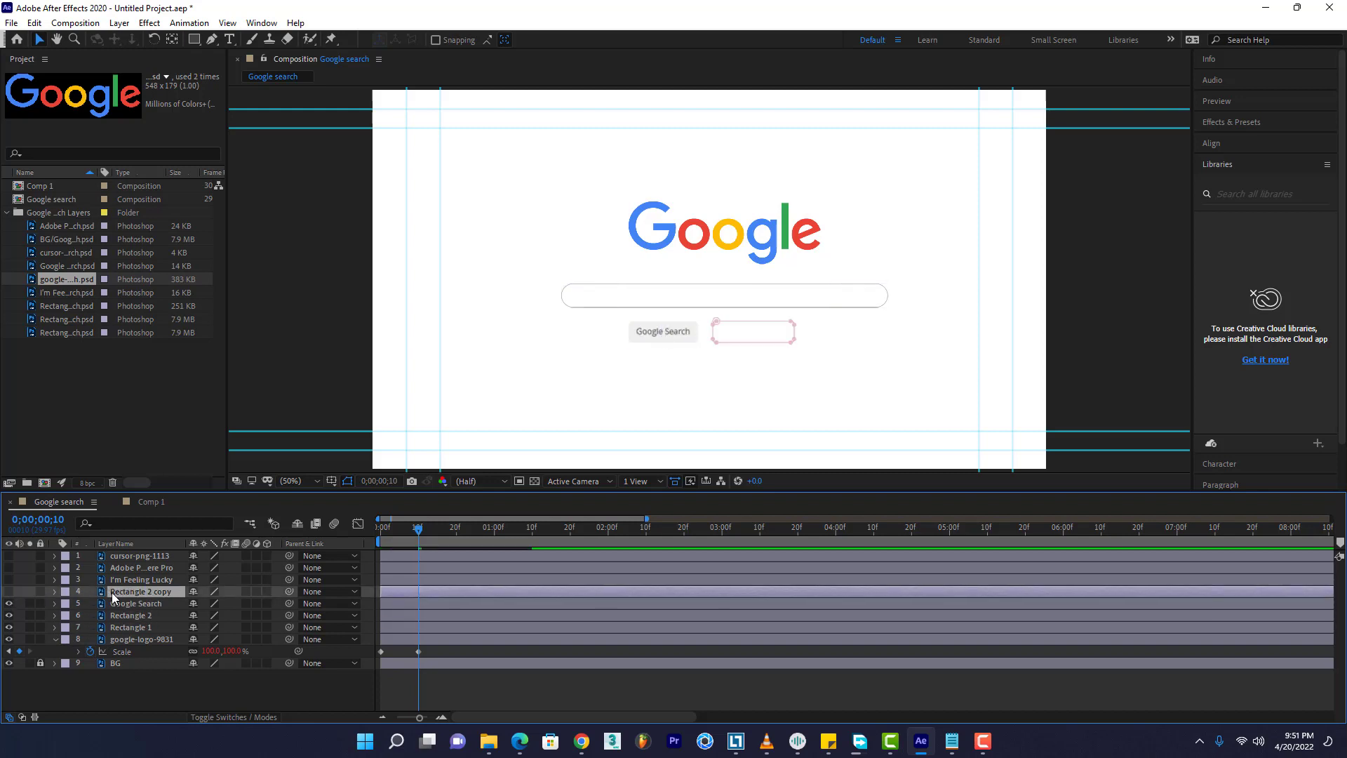
left_click(8, 592)
left_click(162, 579)
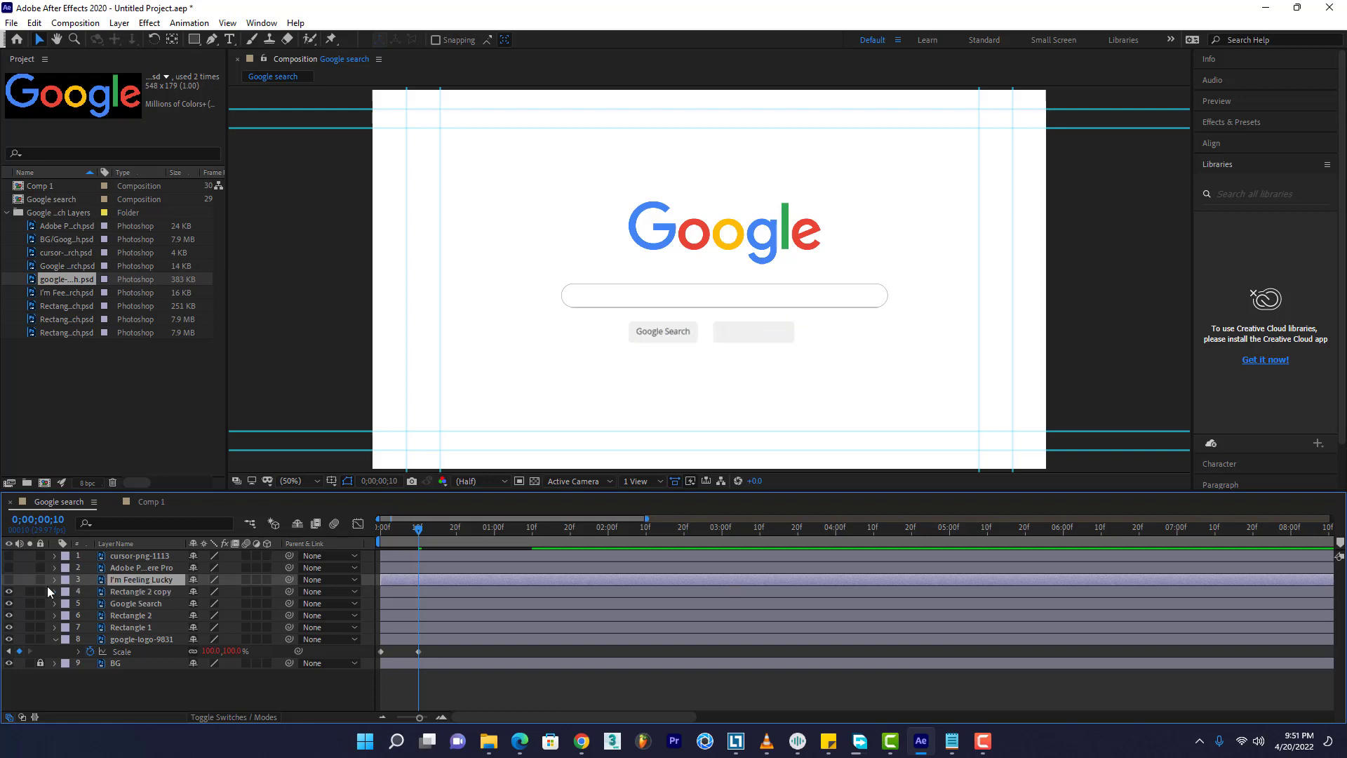
left_click(9, 579)
left_click(135, 566)
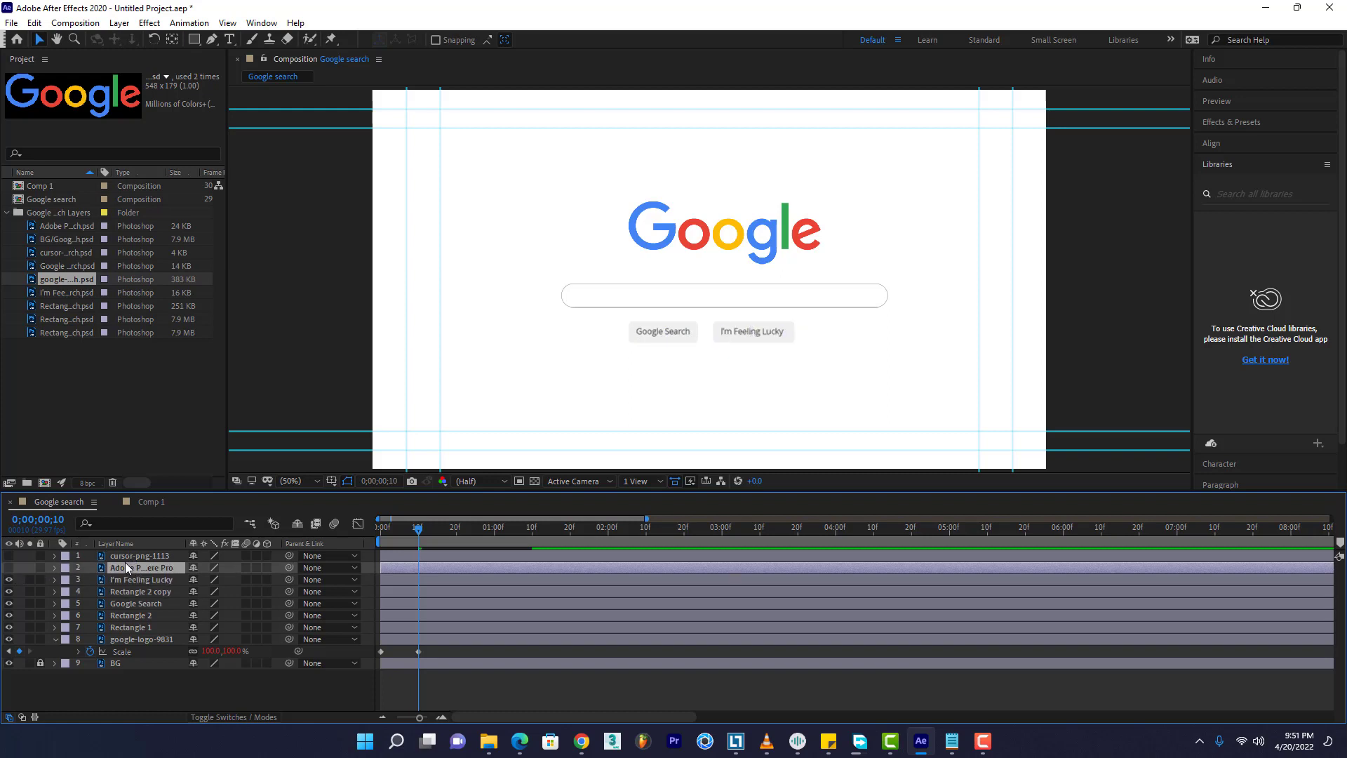
Paste the copied Scale animation at the first frame onto Rectangle 2, Google Search, Rectangle 2 copy and I'm Feeling Lucky
left_click(400, 629)
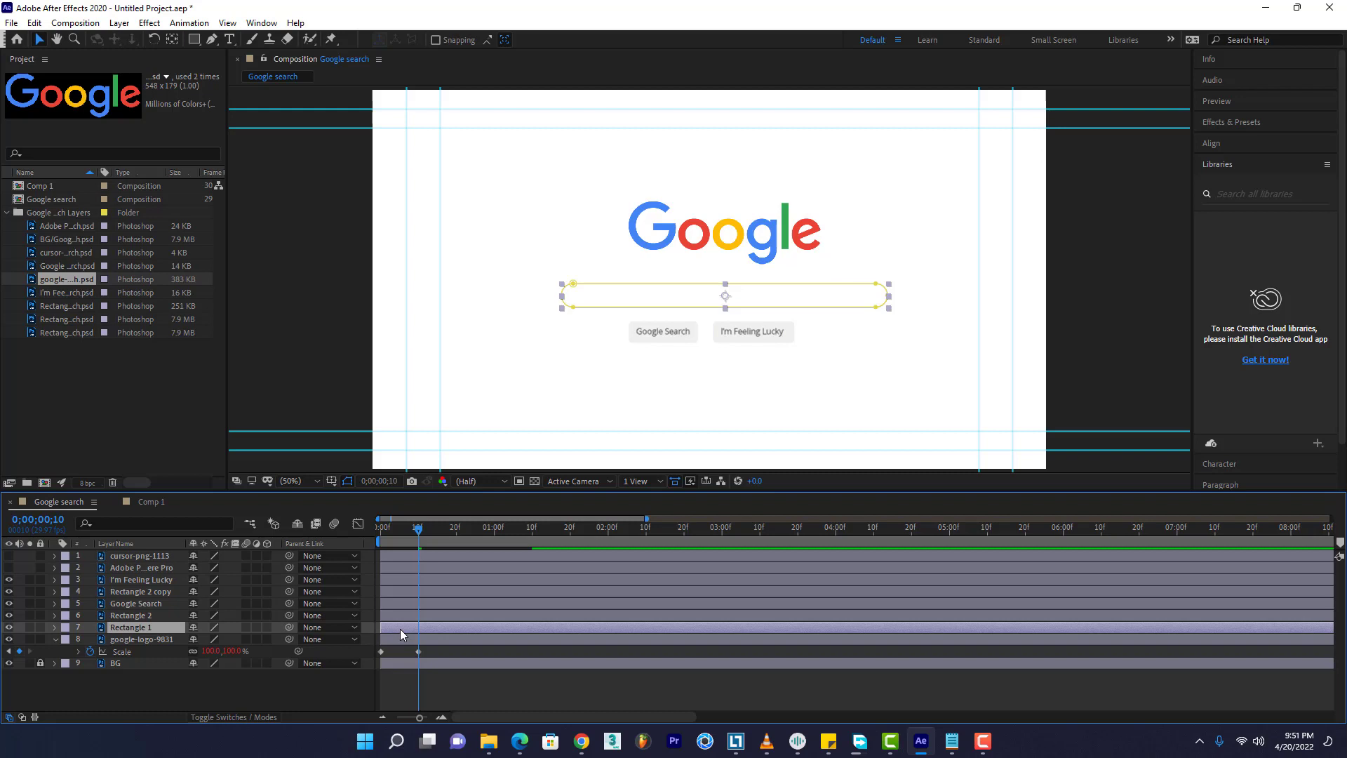
key("u")
key("Home")
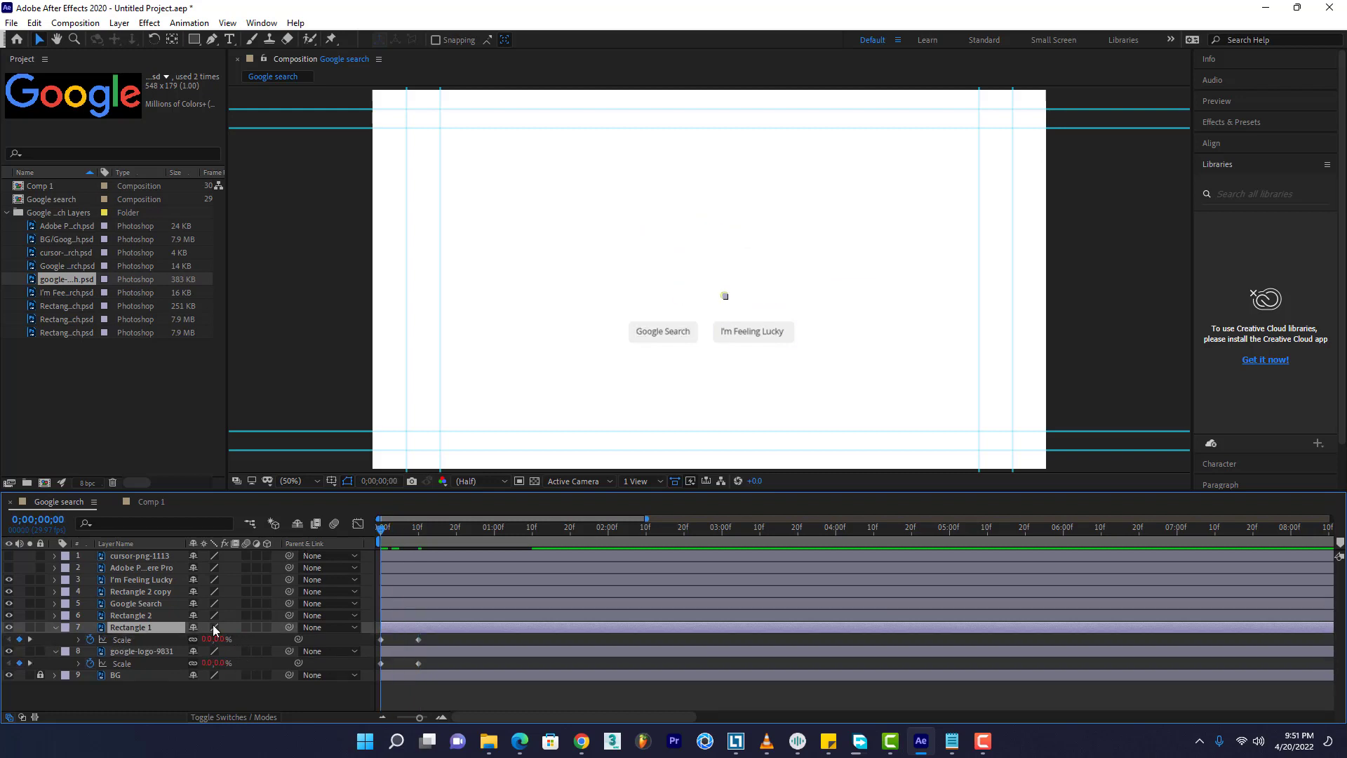
left_click(394, 616)
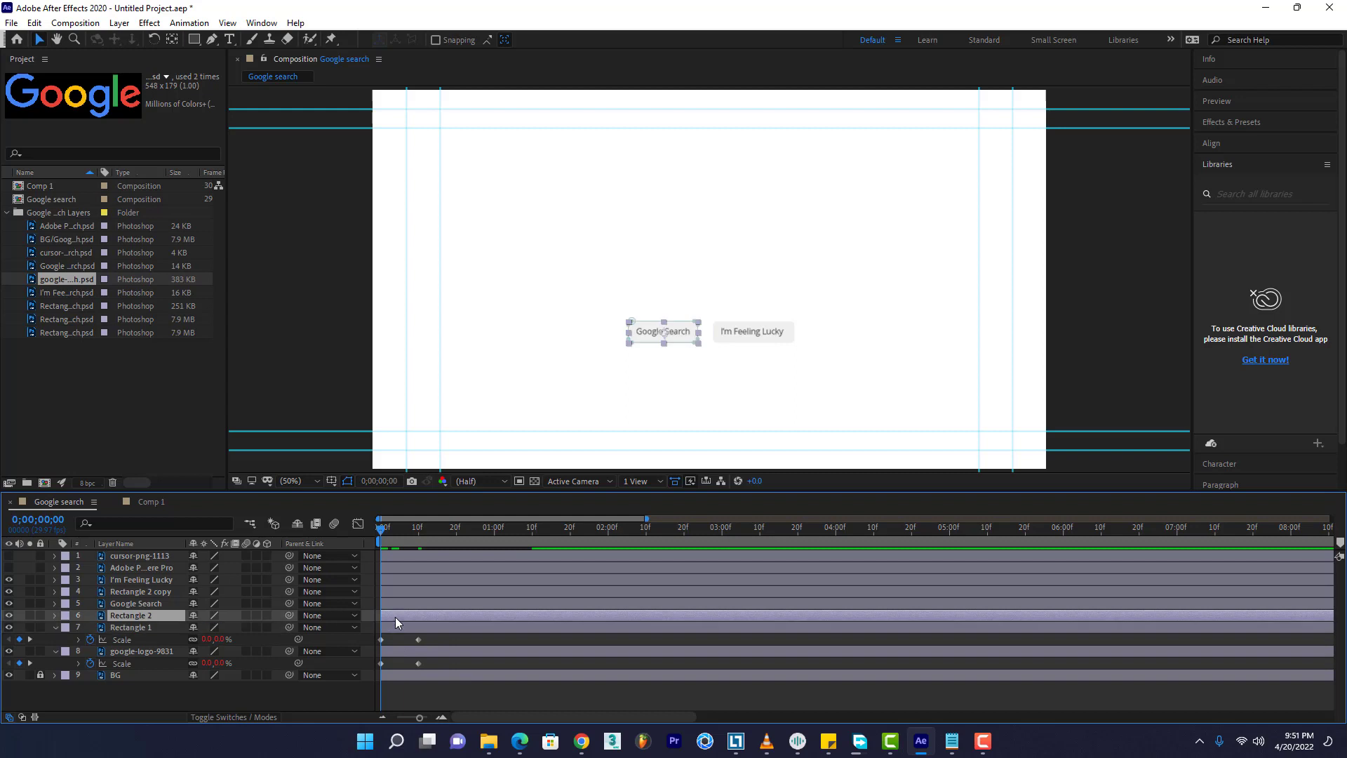
key("ctrl+v")
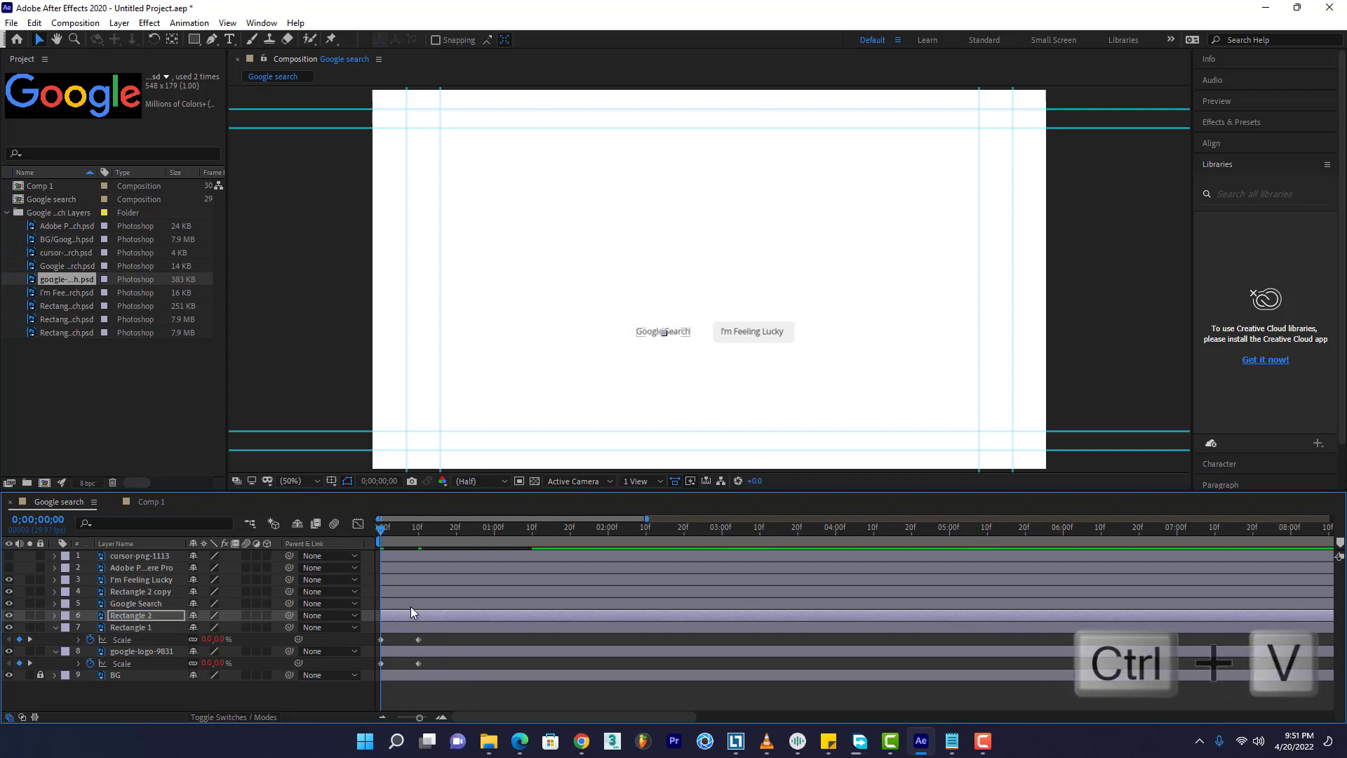
left_click(410, 606)
key("ctrl+v")
left_click(410, 594)
key("ctrl+v")
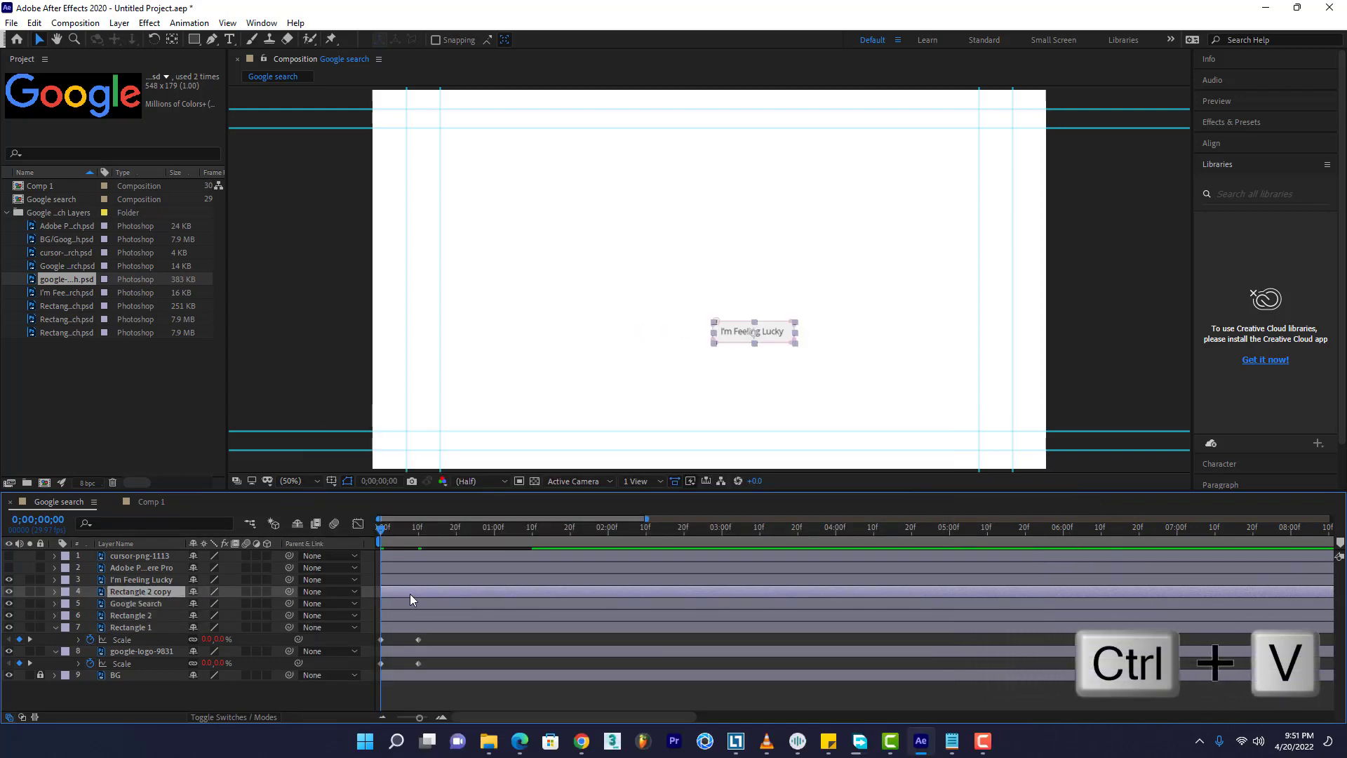
left_click(405, 580)
key("ctrl+v")
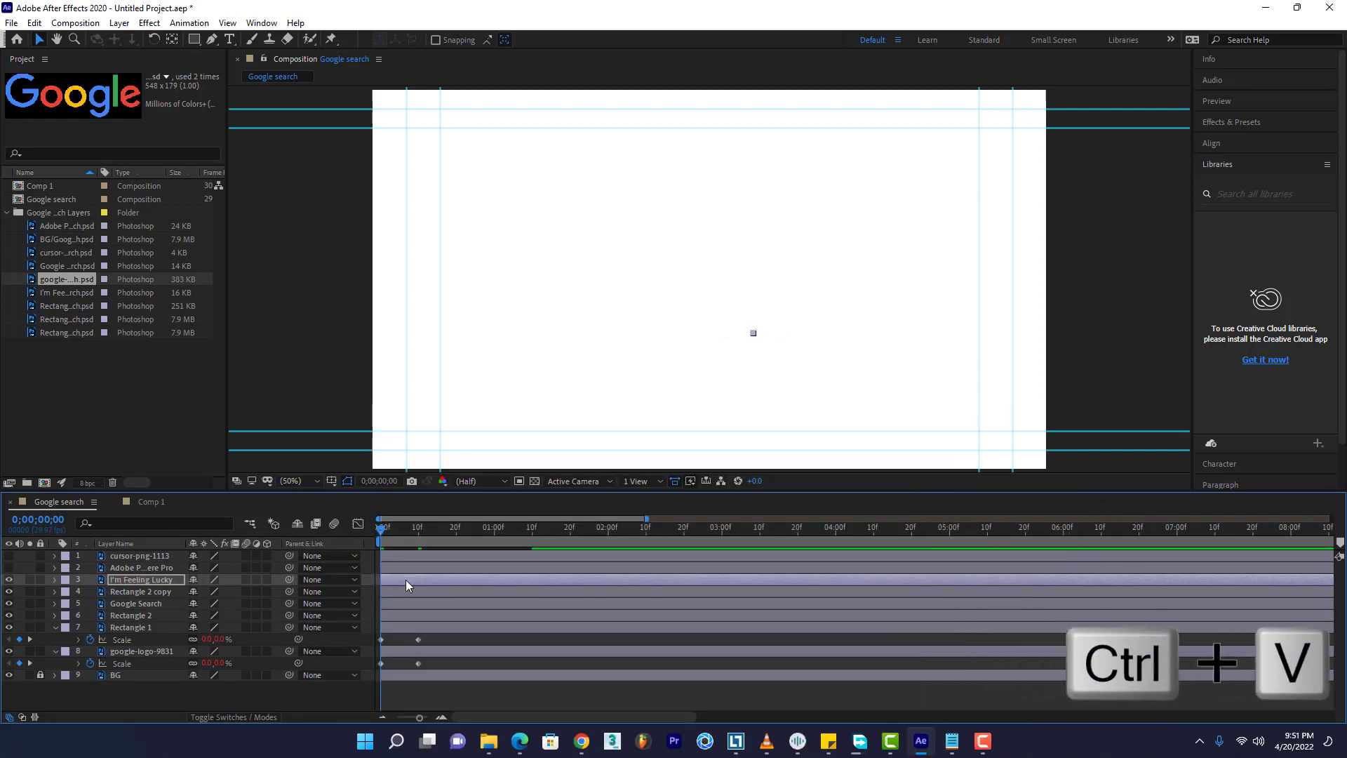
key("ctrl+v")
Preview the scale-in animation of all visible layers and return to the first frame
key("space")
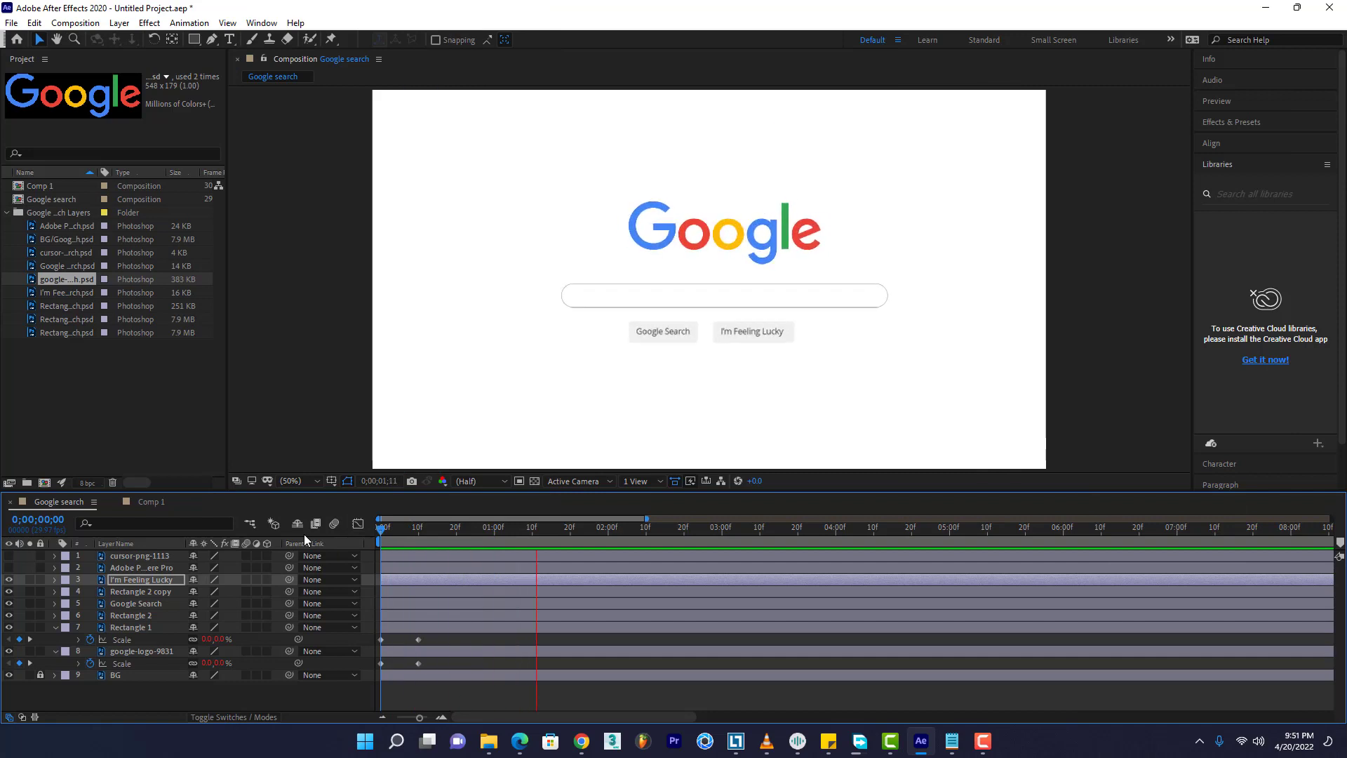
key("space")
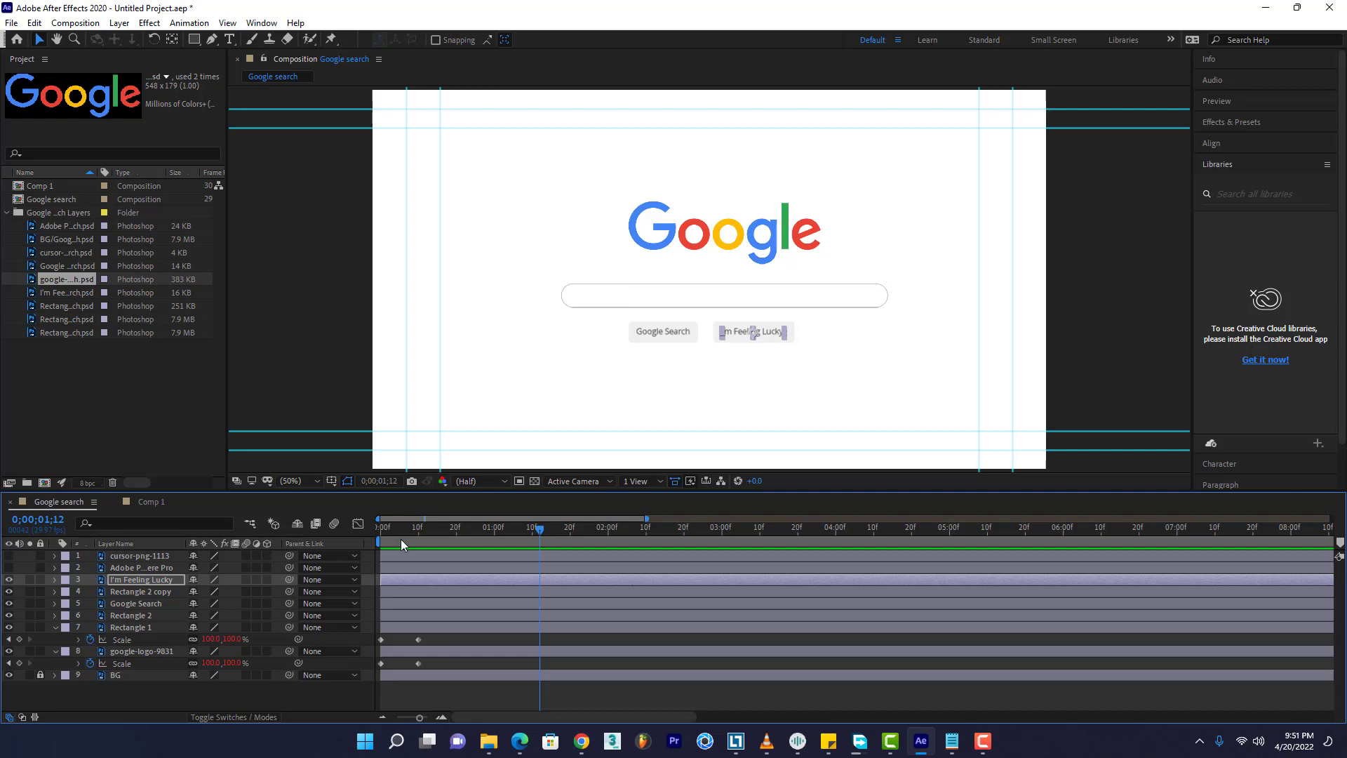
left_click_drag(399, 532, 371, 543)
Stagger the layer starts: Rectangle 1 at frame 1, Rectangle 2 at 2, Google Search at 3, Rectangle 2 copy at 4, I'm Feeling Lucky at 5
left_click_drag(424, 717, 429, 717)
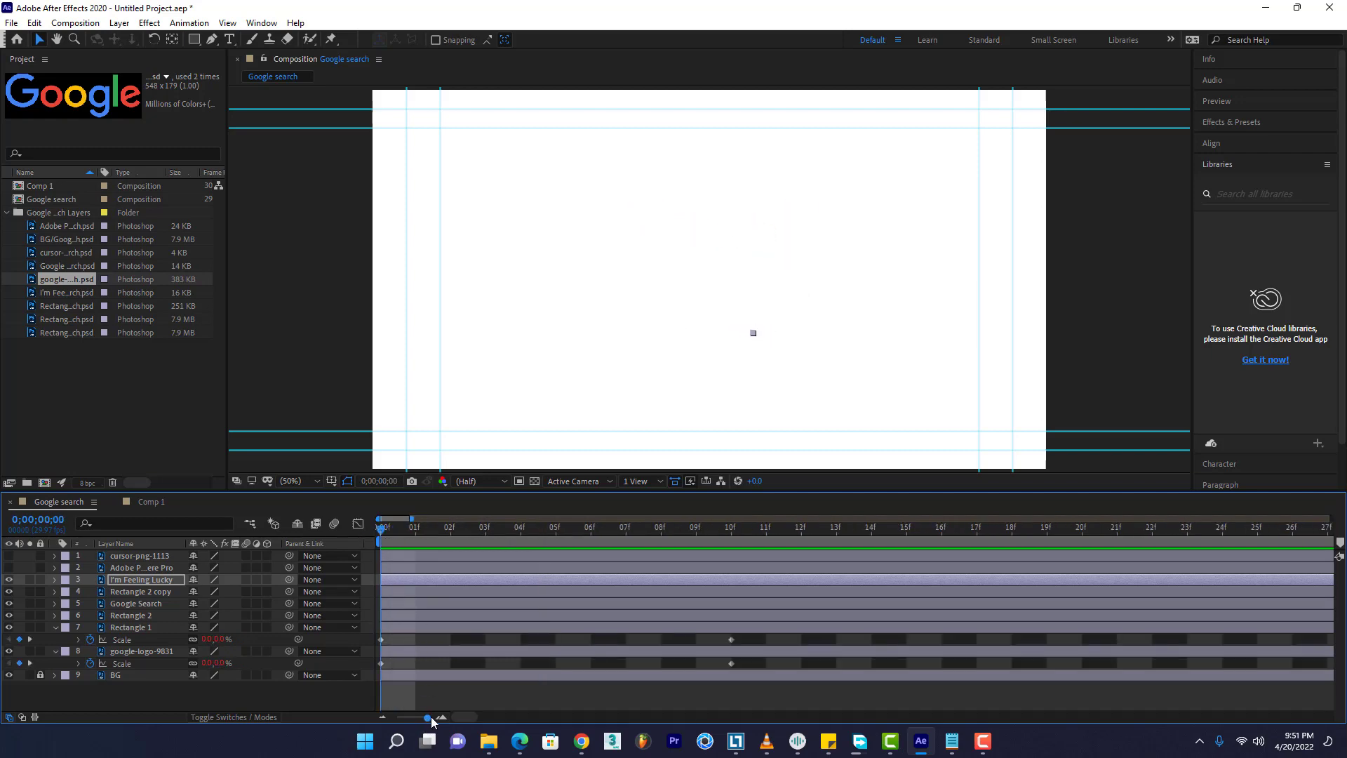
left_click(395, 651)
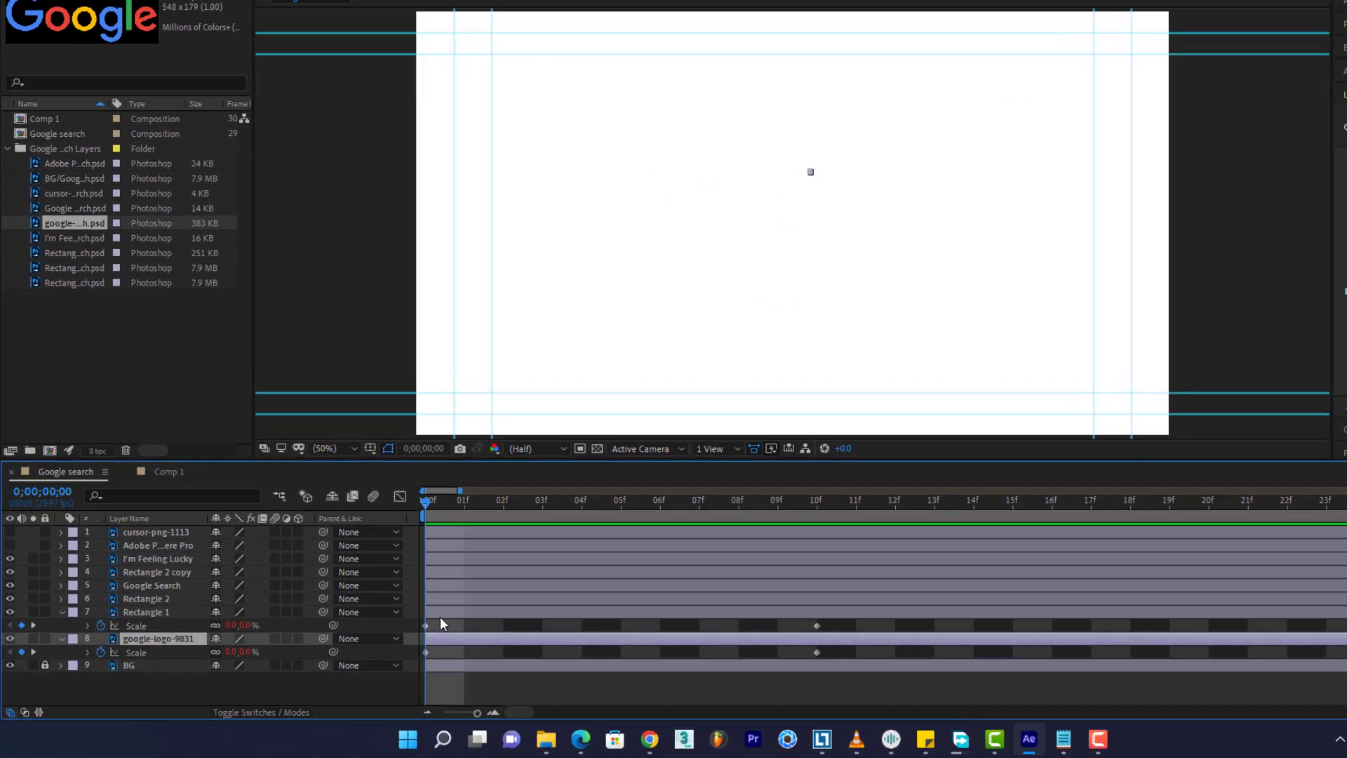
left_click(398, 628)
left_click_drag(728, 533, 761, 535)
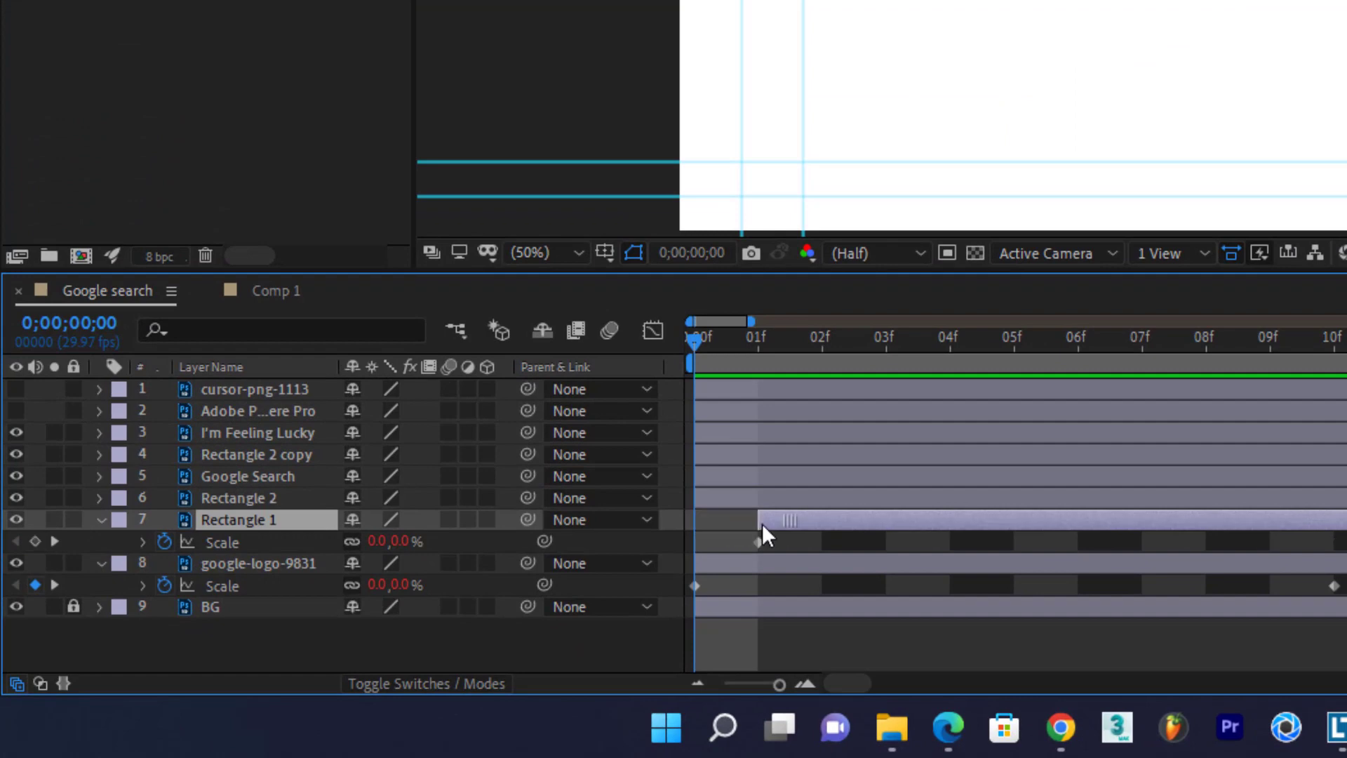
left_click_drag(716, 510, 839, 508)
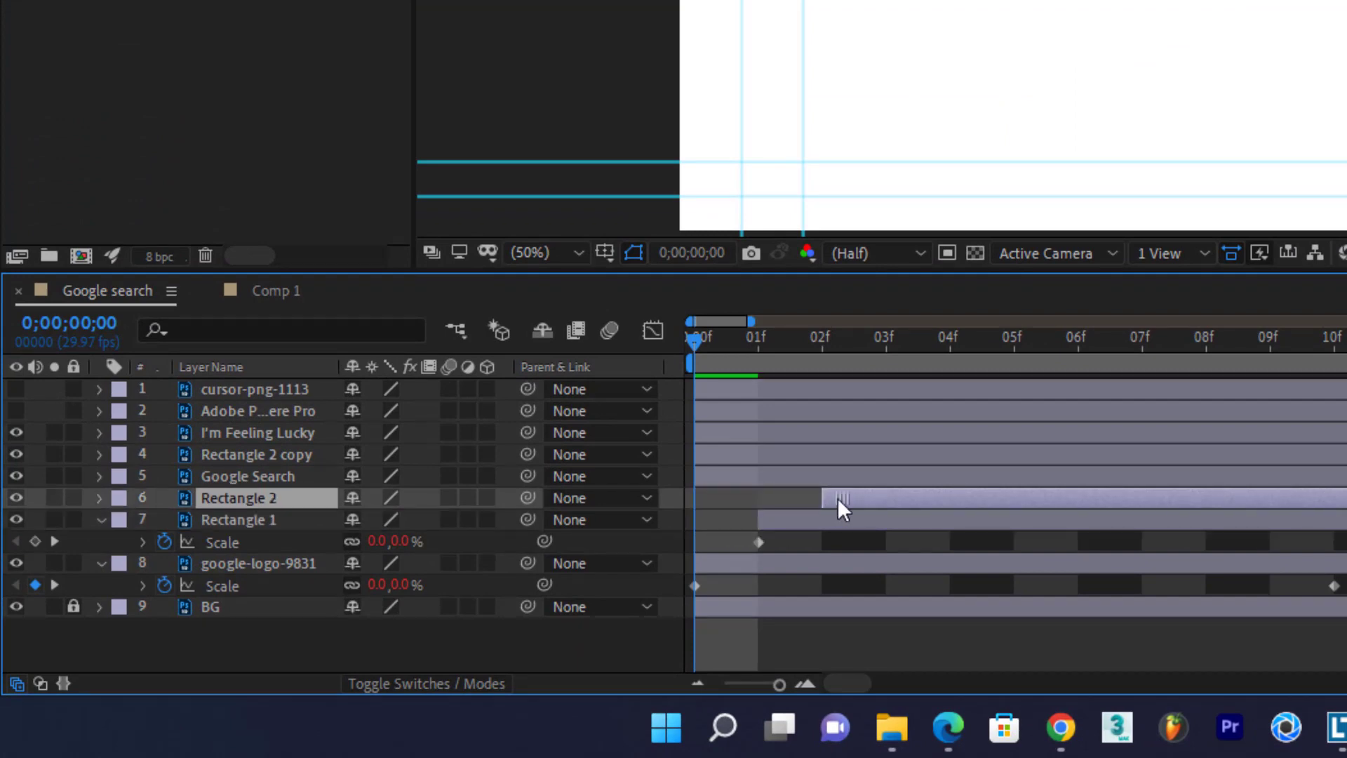
left_click_drag(769, 484, 947, 495)
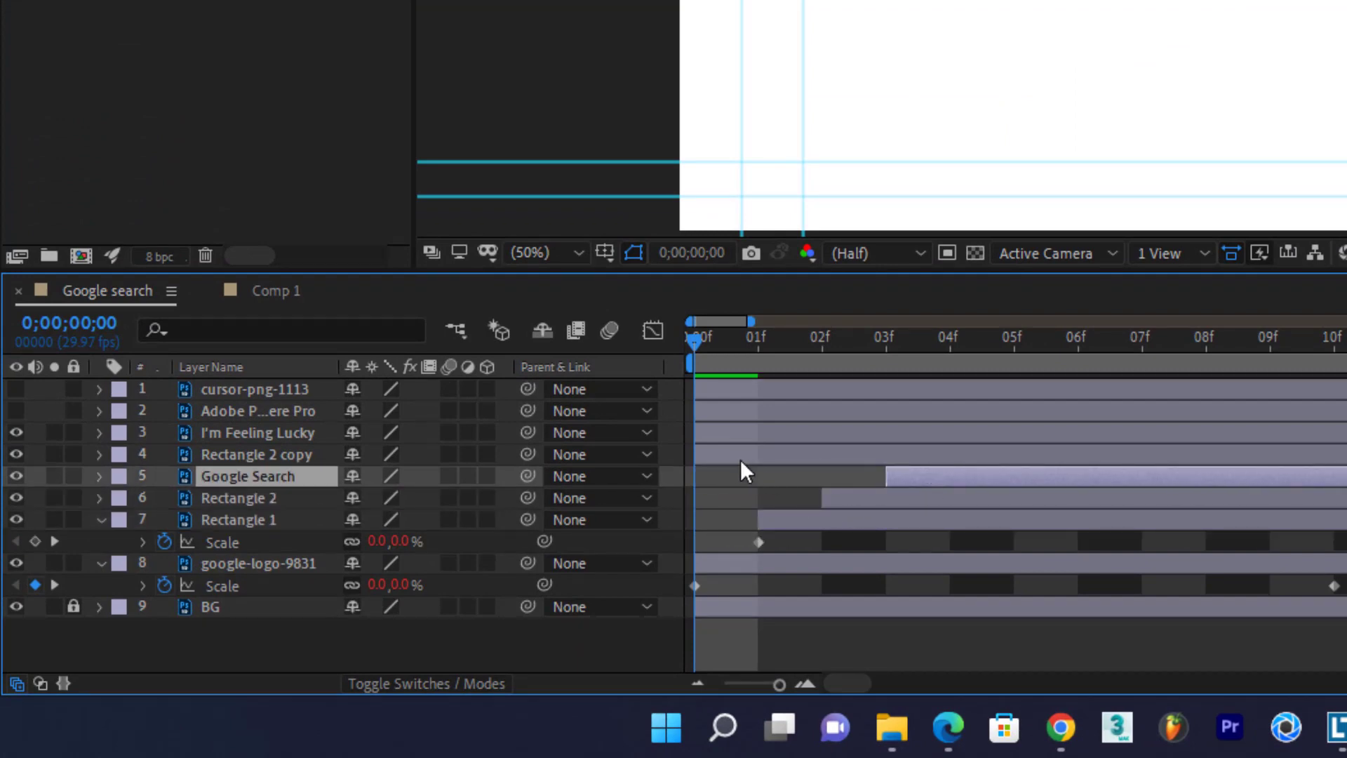
left_click_drag(744, 456, 999, 467)
left_click_drag(742, 437, 1053, 435)
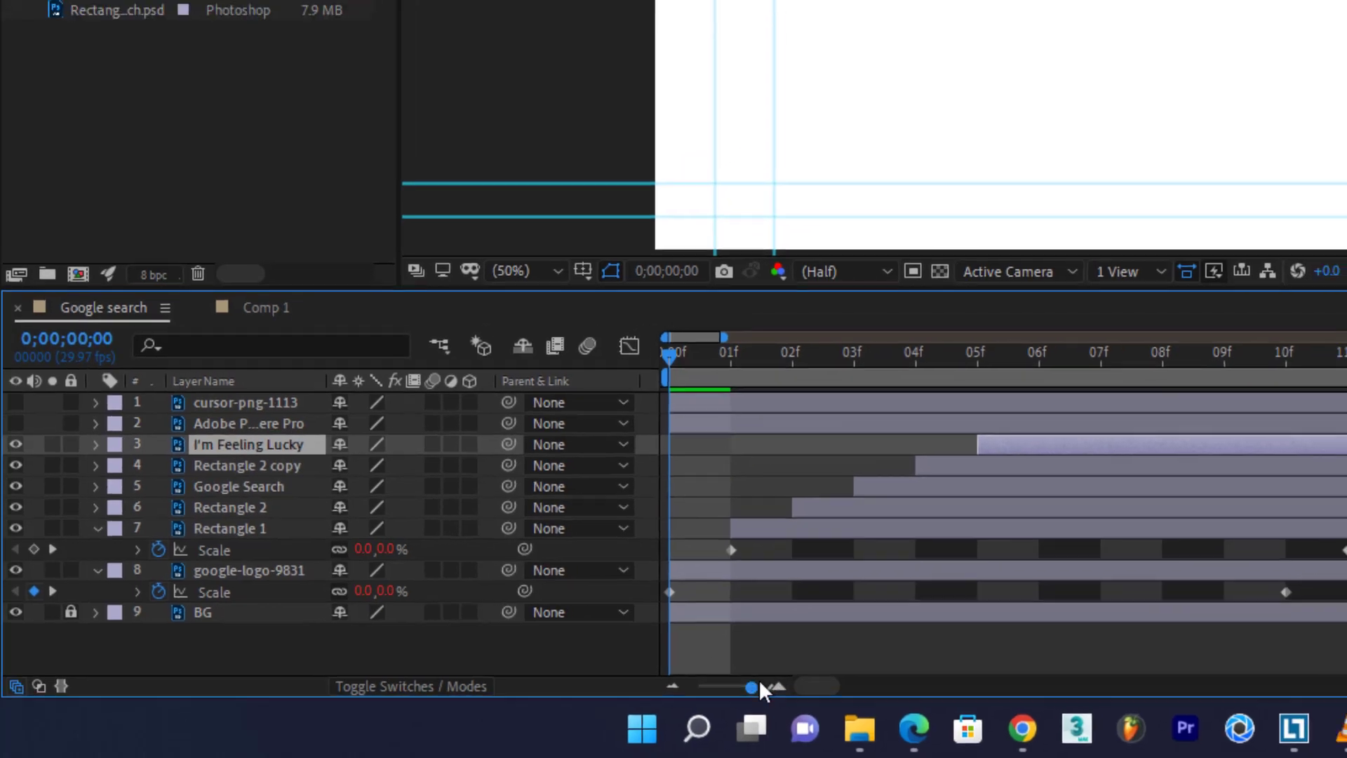
Preview the staggered scale-in animation of the logo, search bar and buttons
left_click_drag(778, 684, 676, 682)
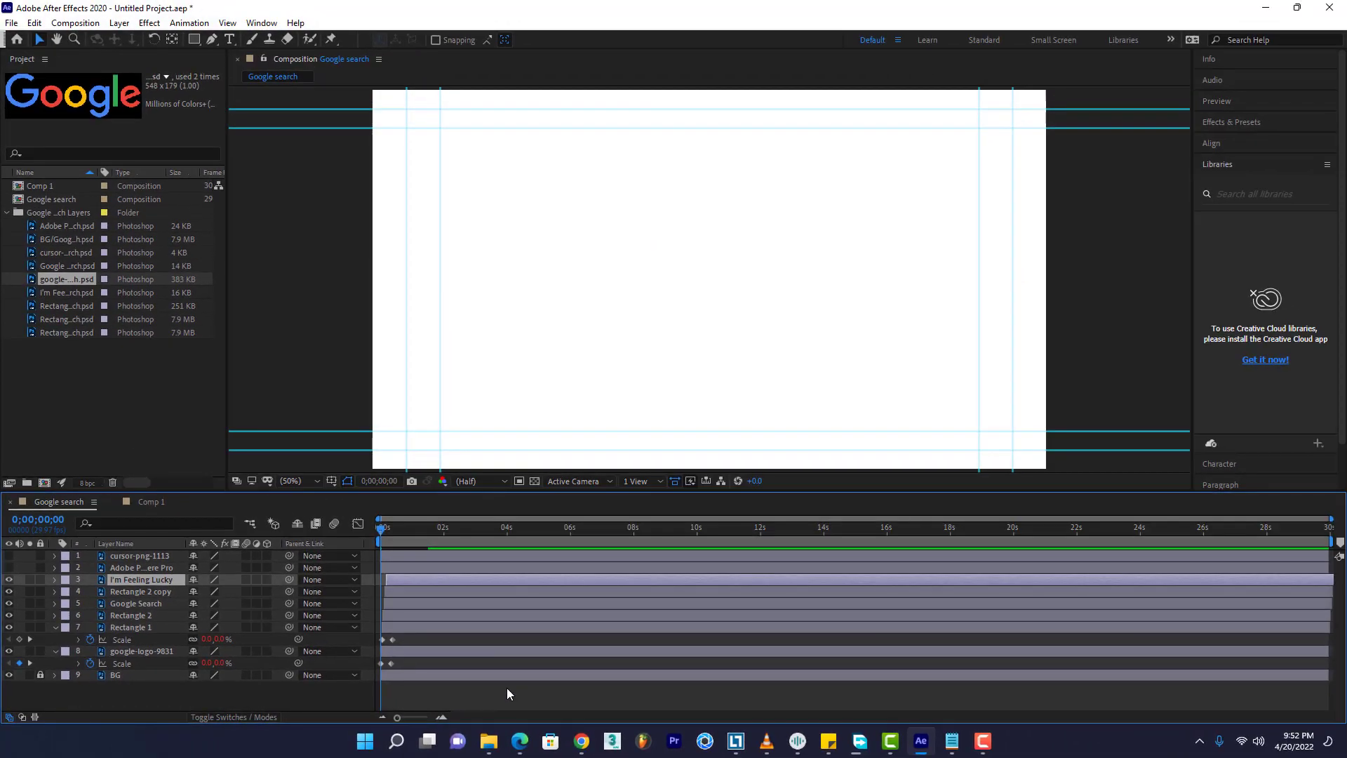
key("space")
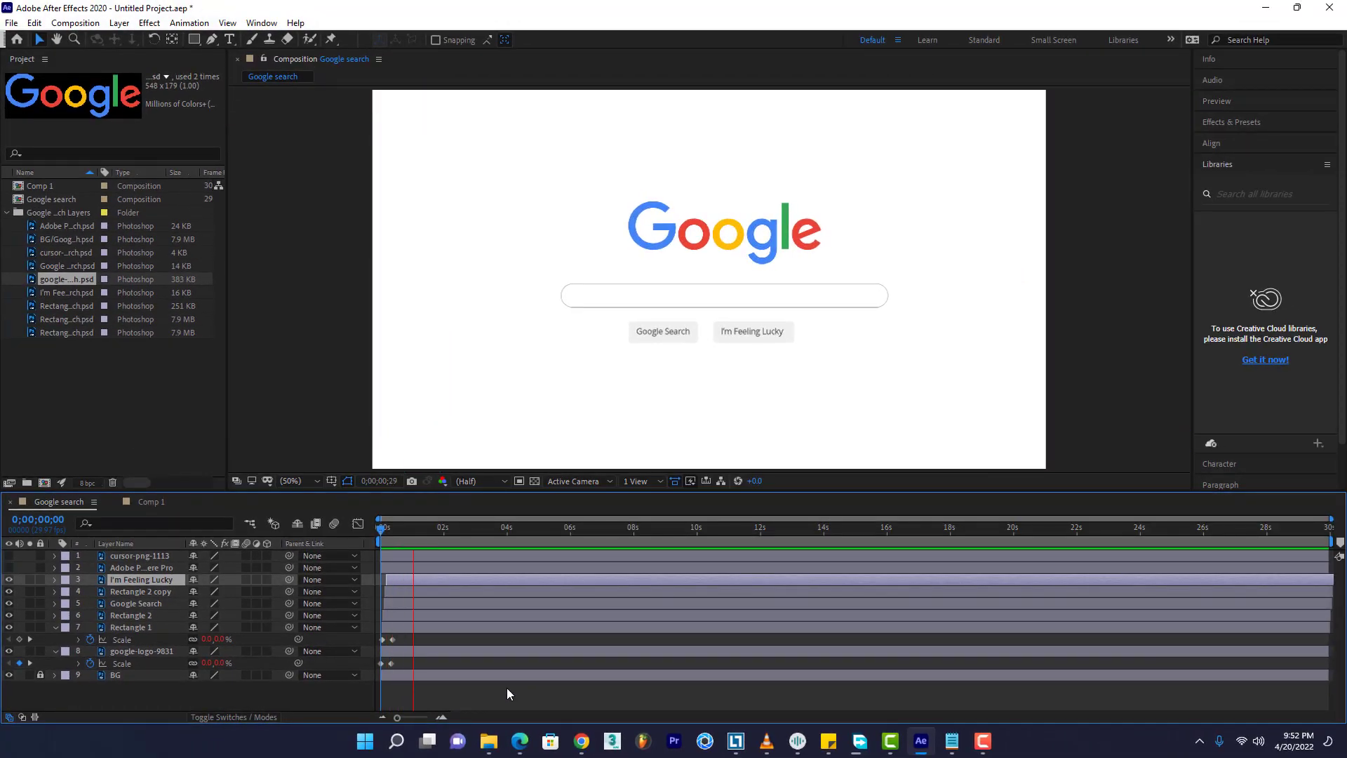
left_click(386, 528)
key("space")
Show the Adobe Premiere Pro layer and shift it in the timeline so it starts at 0;00;00;25
left_click_drag(397, 717, 424, 718)
left_click_drag(452, 533, 565, 536)
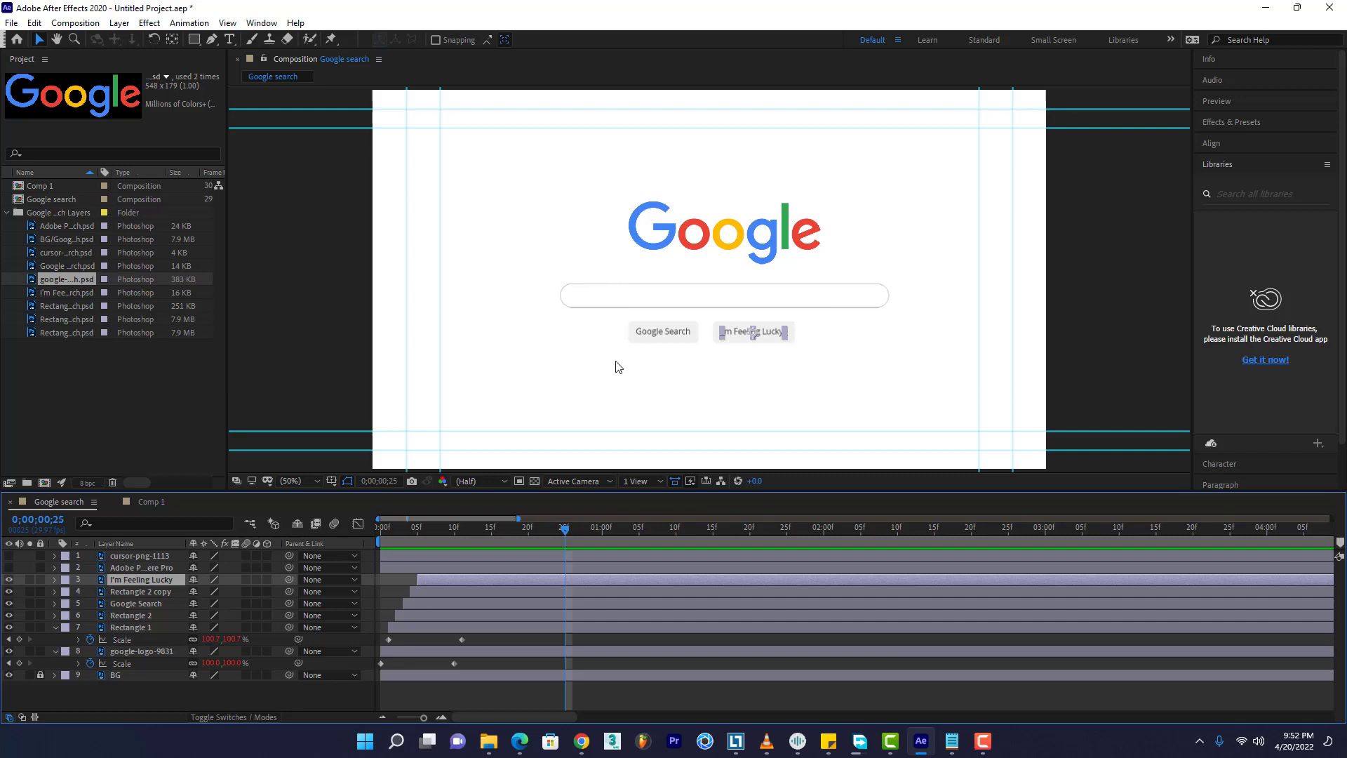
left_click(128, 571)
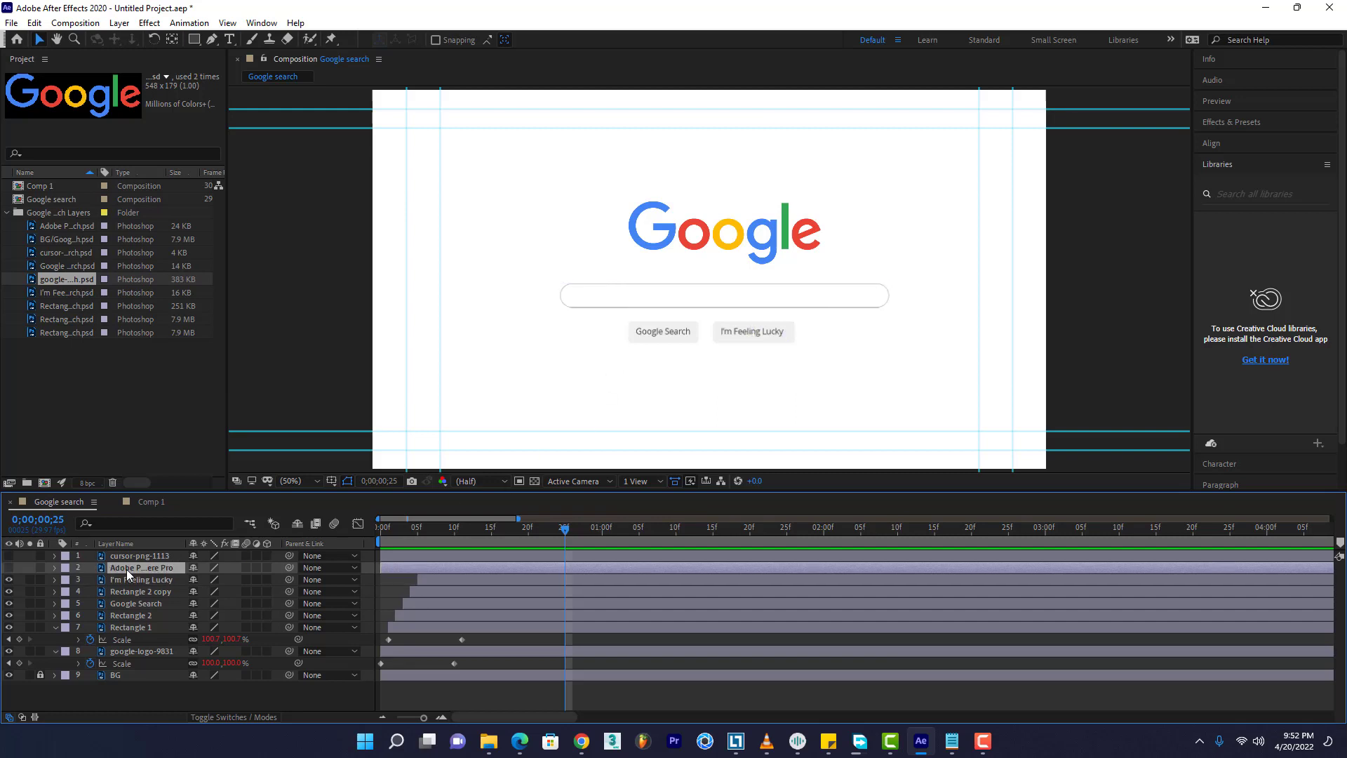
left_click(9, 568)
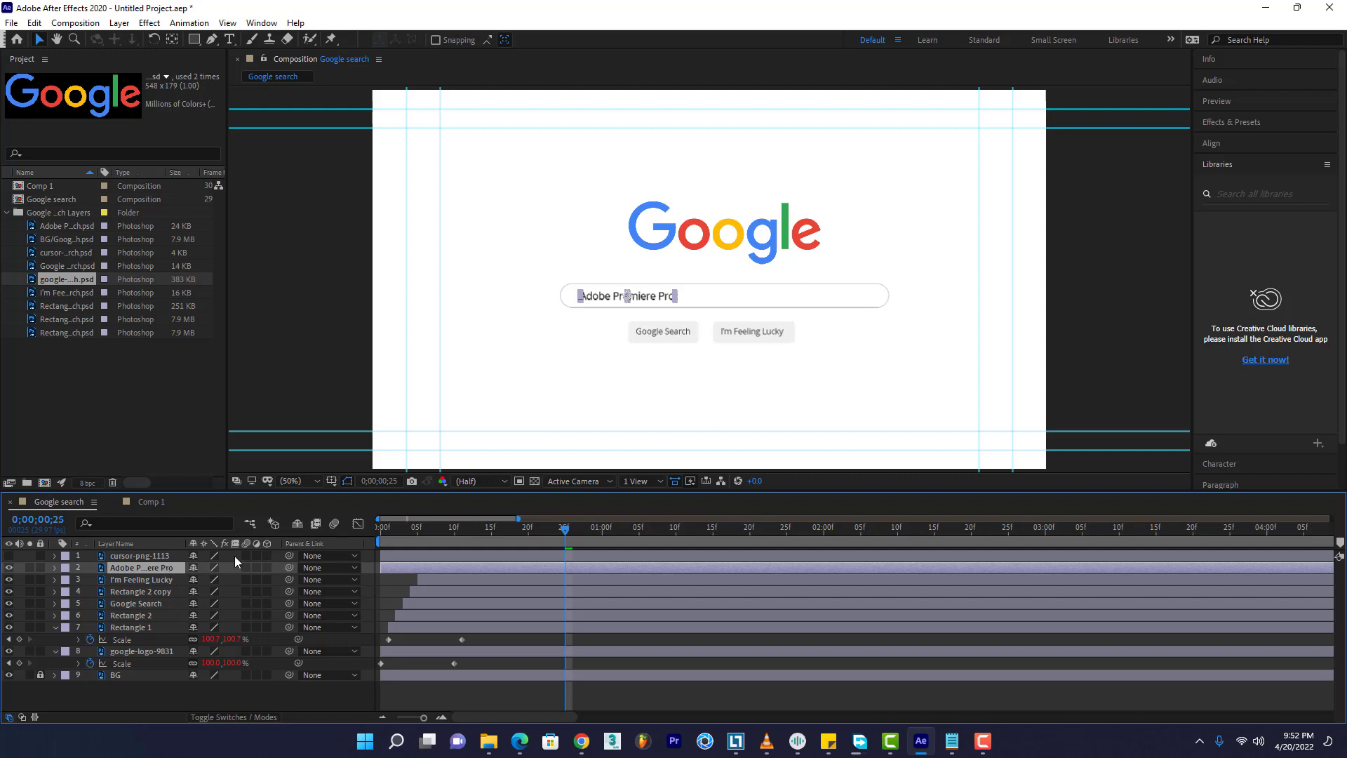
left_click_drag(411, 576, 591, 573)
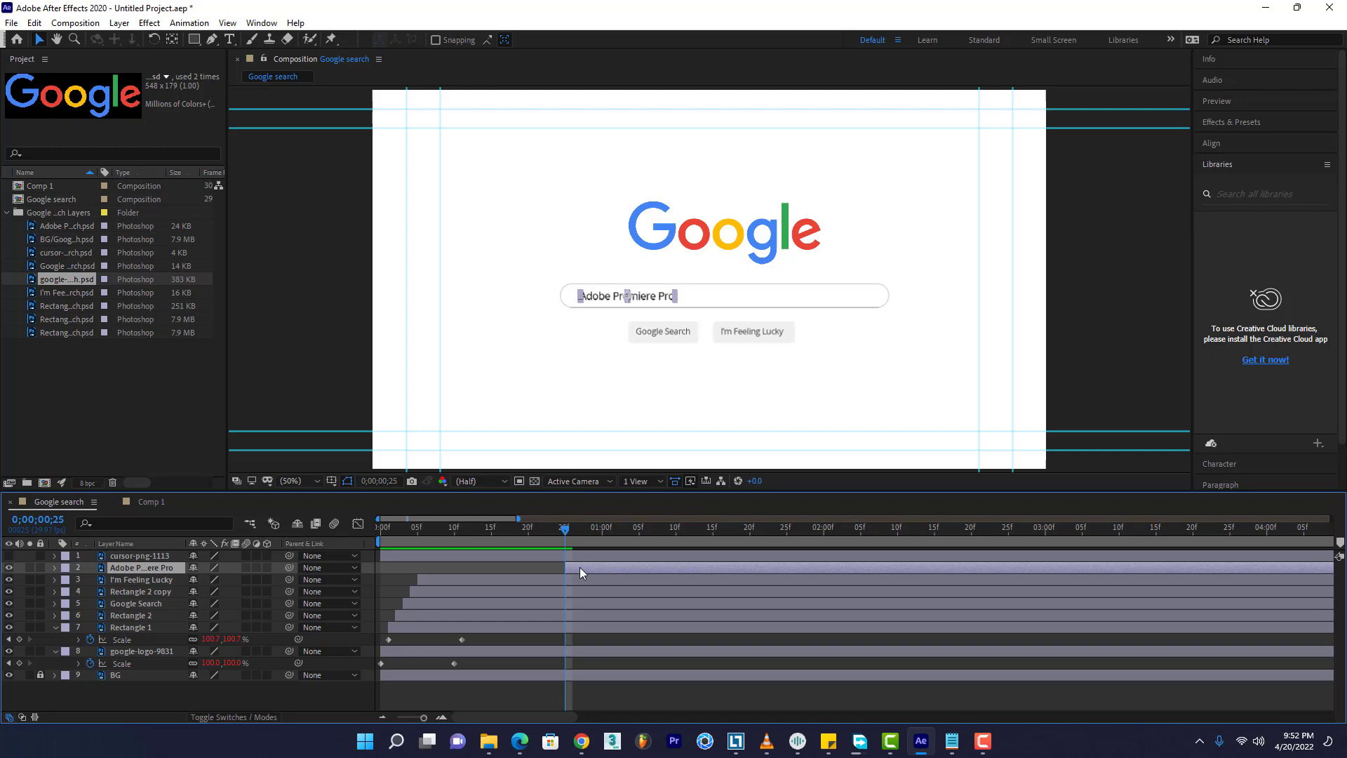
Convert the Adobe Premiere Pro Photoshop layer to editable text
right_click(163, 570)
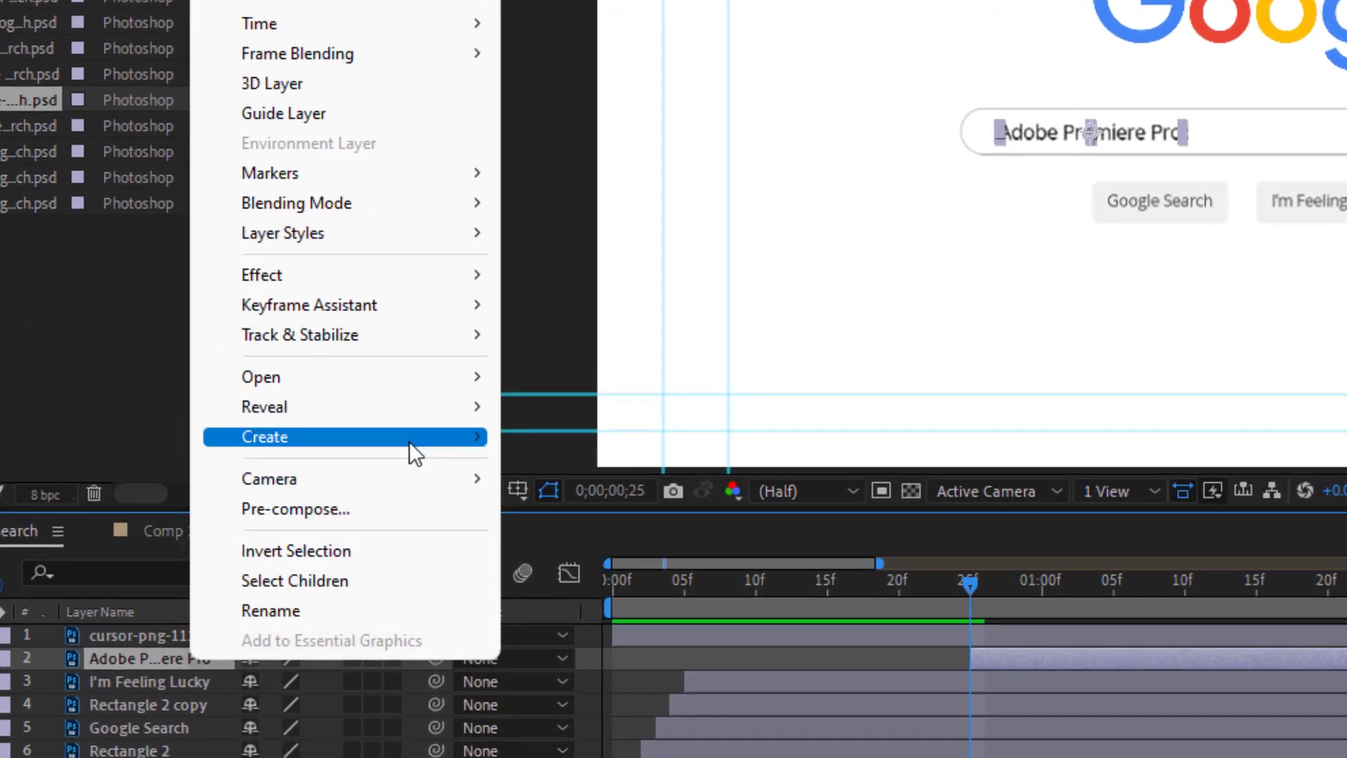
mouse_move(409, 438)
left_click(609, 437)
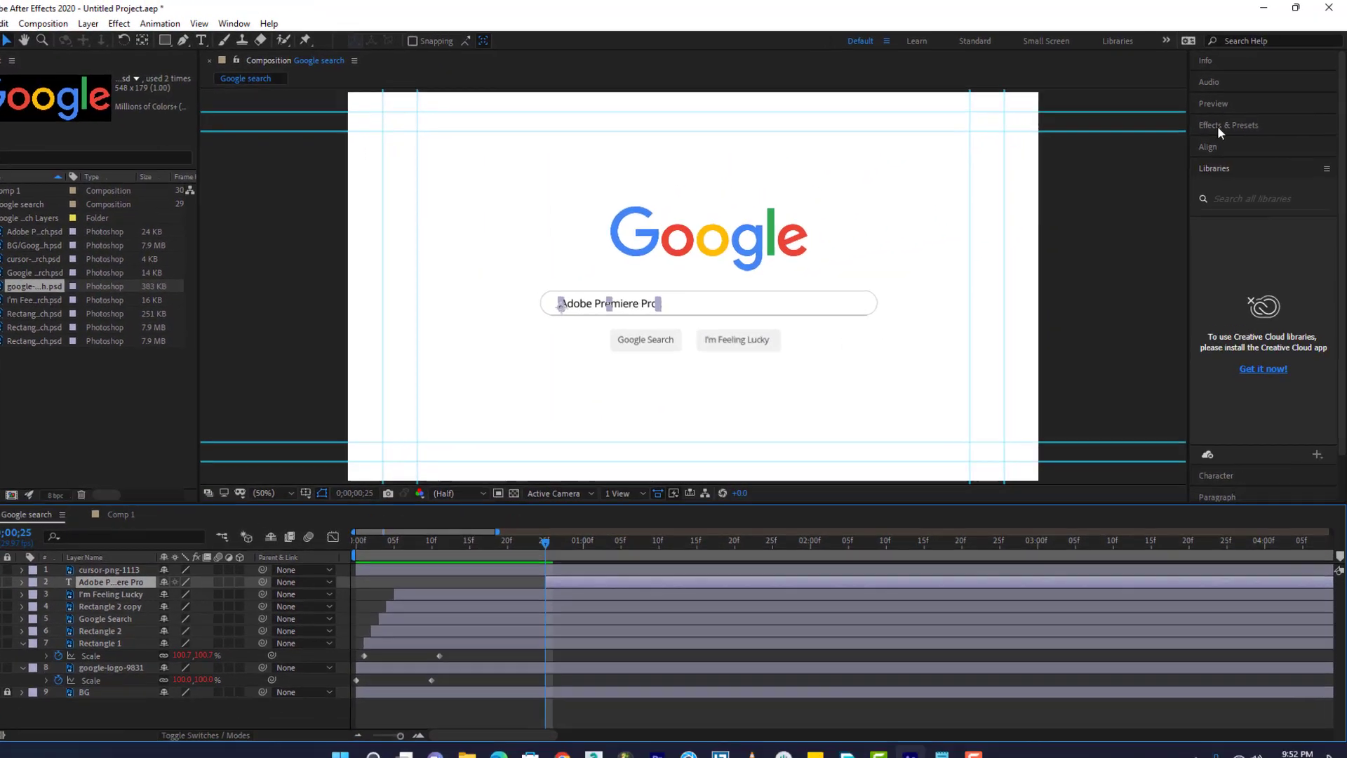
Find the Typewriter animation preset and apply it to the Adobe Premiere Pro text layer
left_click(1220, 126)
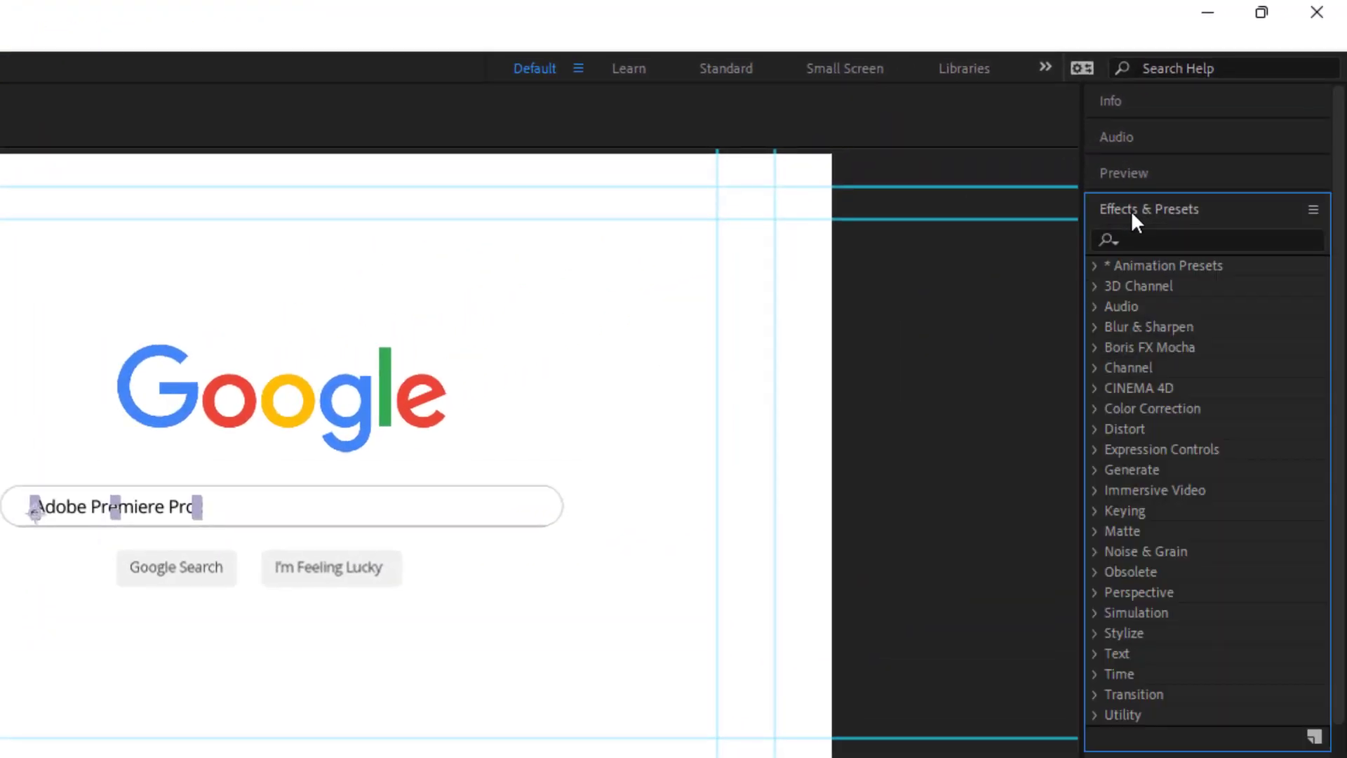
left_click(1134, 238)
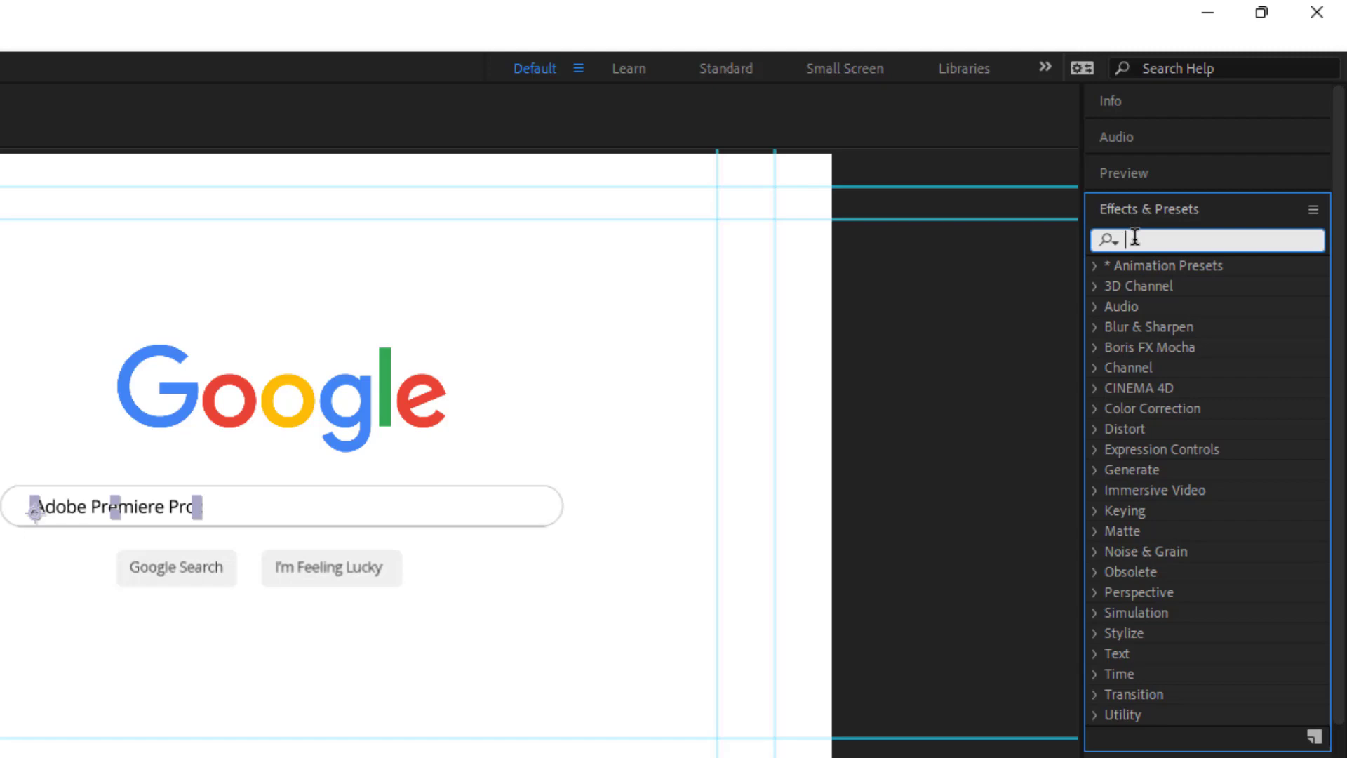
type("type")
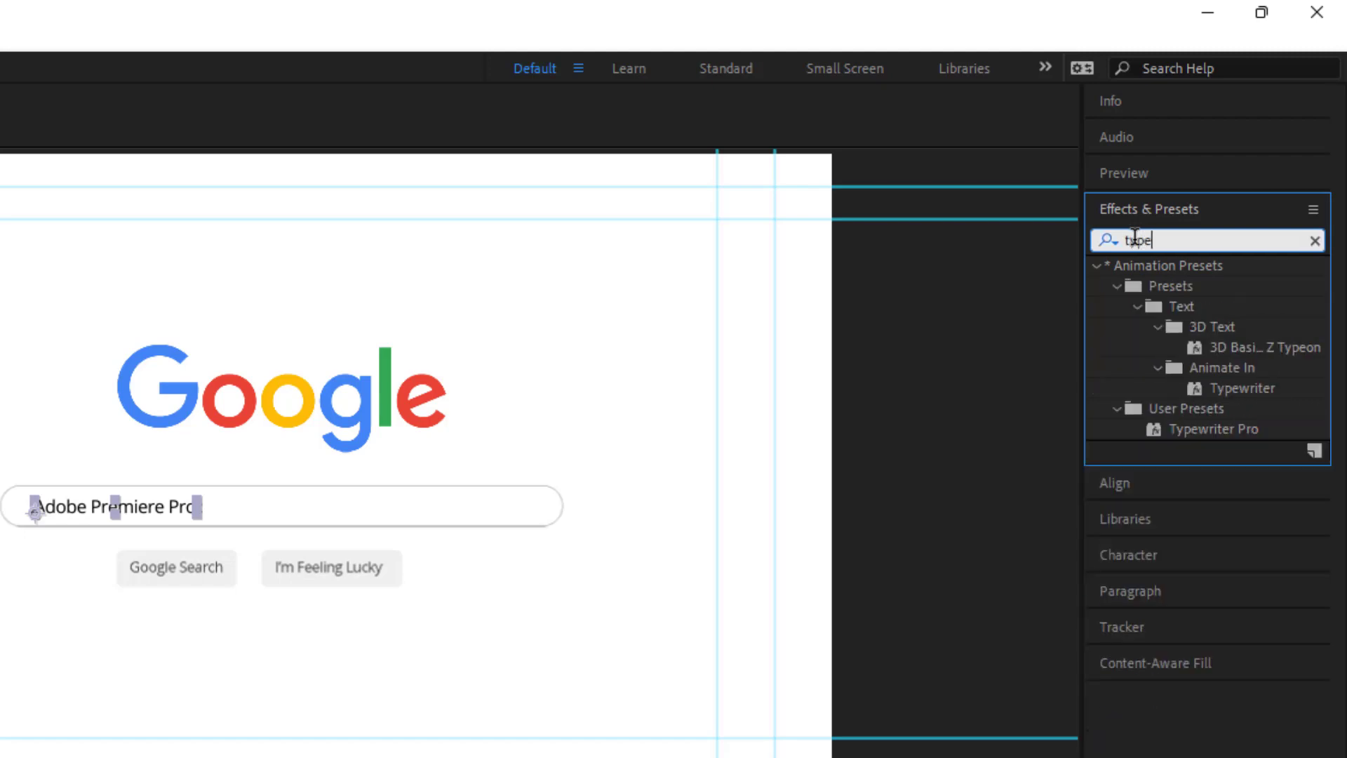
type("w")
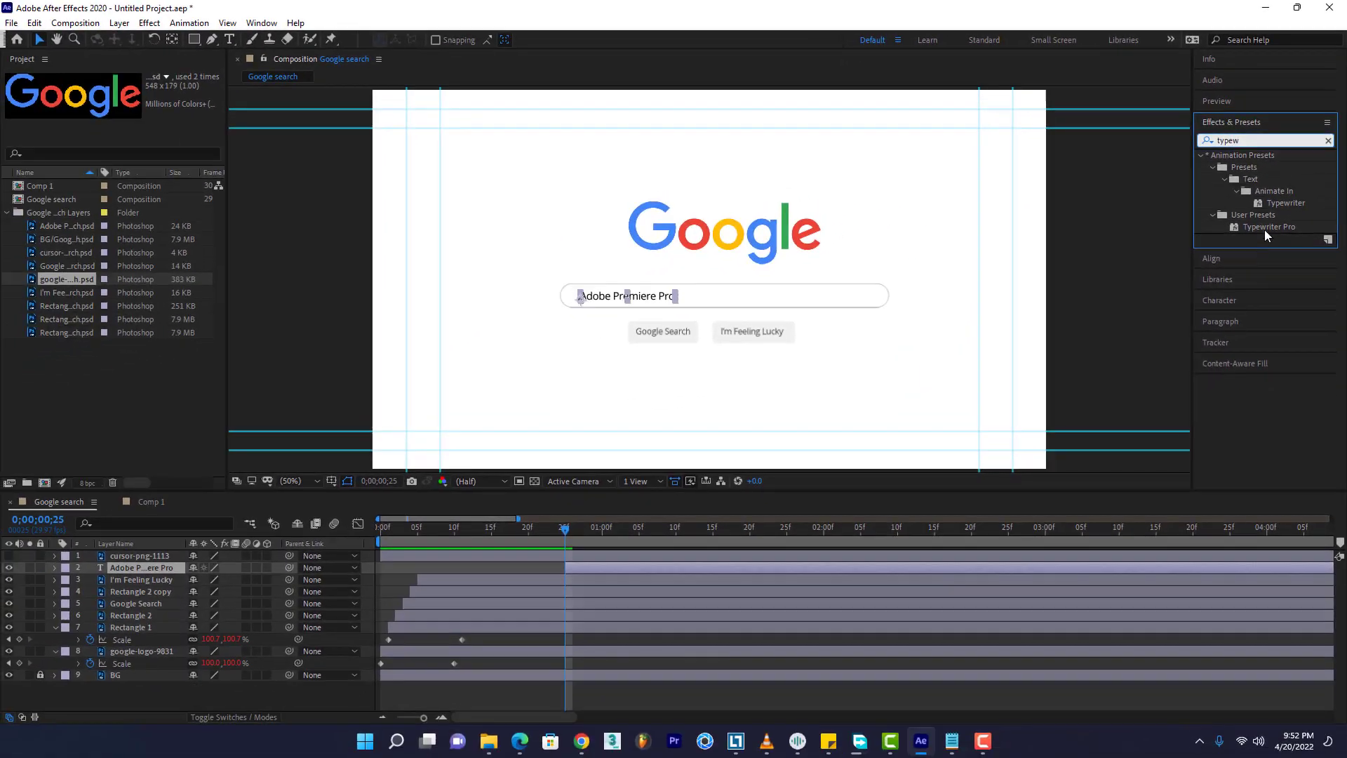
left_click(1285, 204)
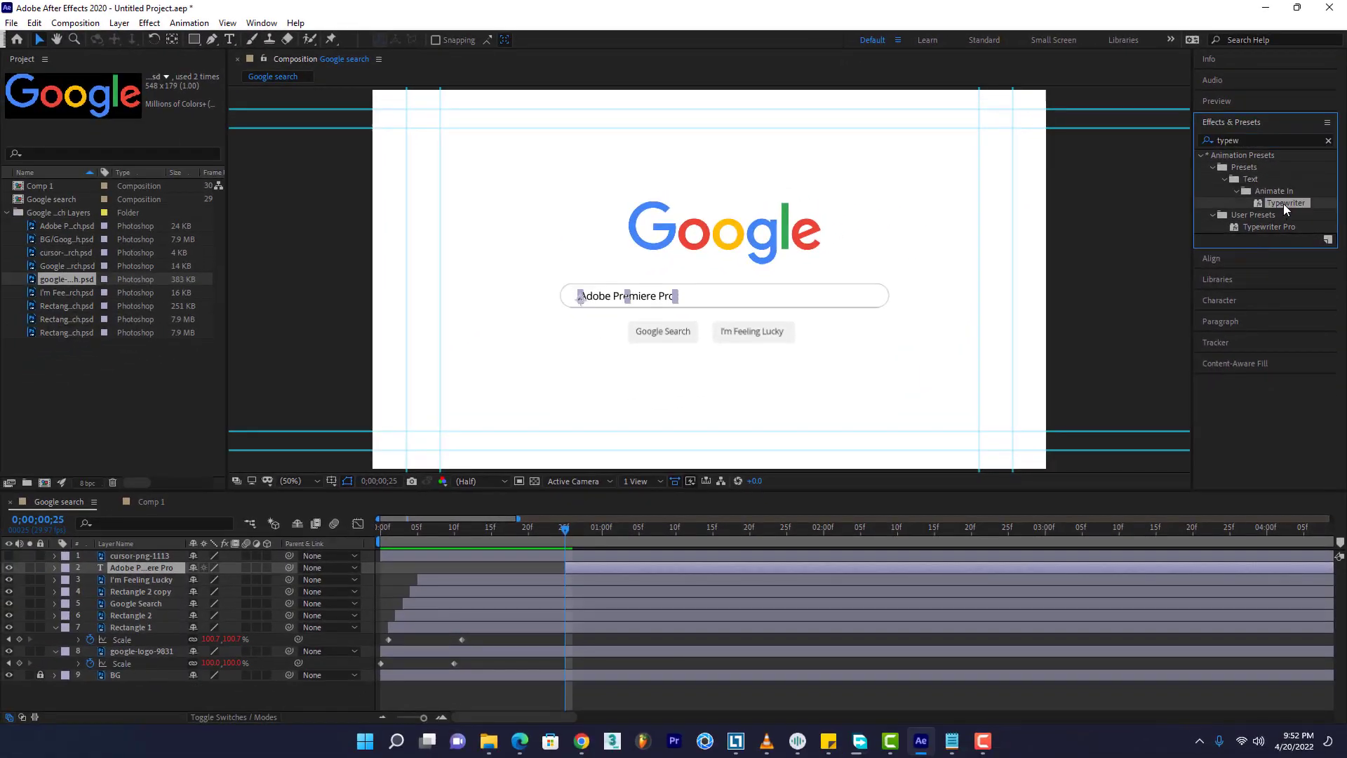
left_click_drag(1288, 205, 157, 572)
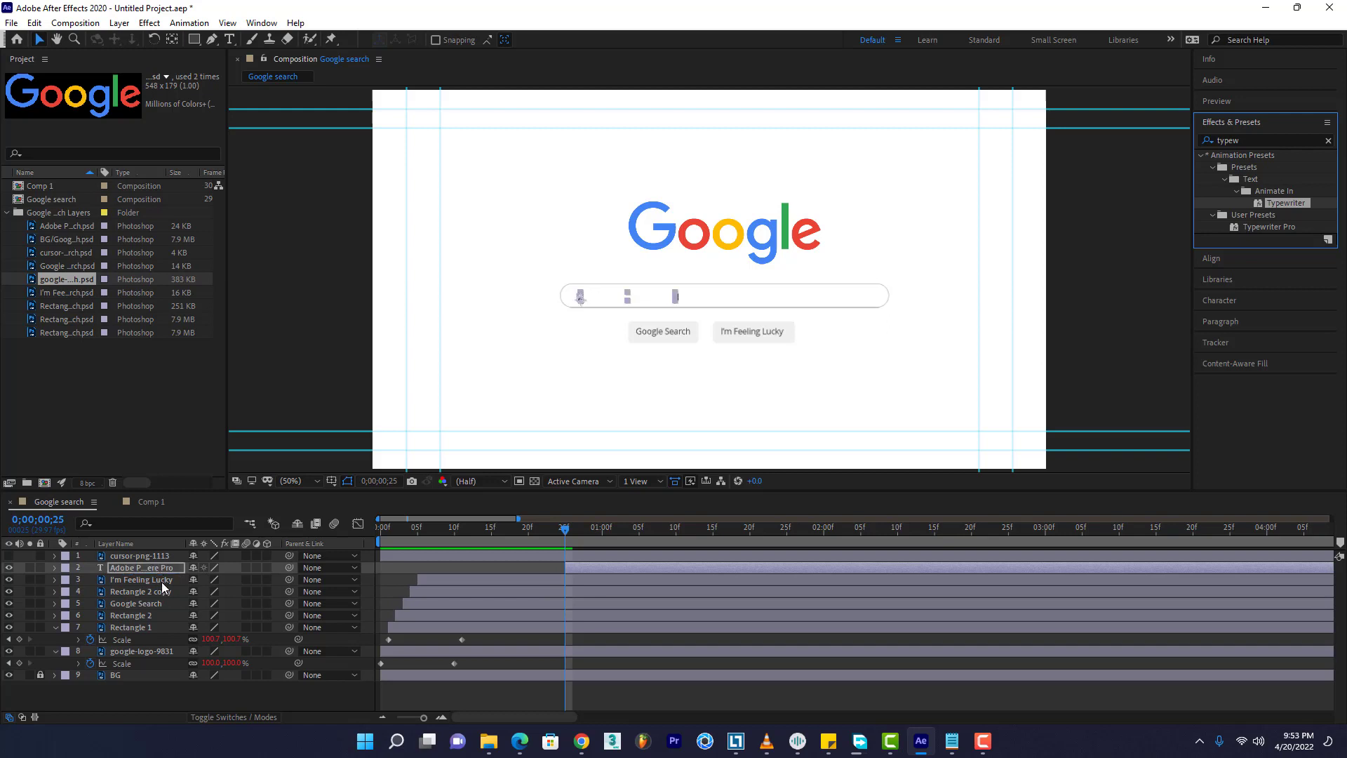
Delay the Adobe Premiere Pro text layer's start by about two frames and preview the typing animation
key("space")
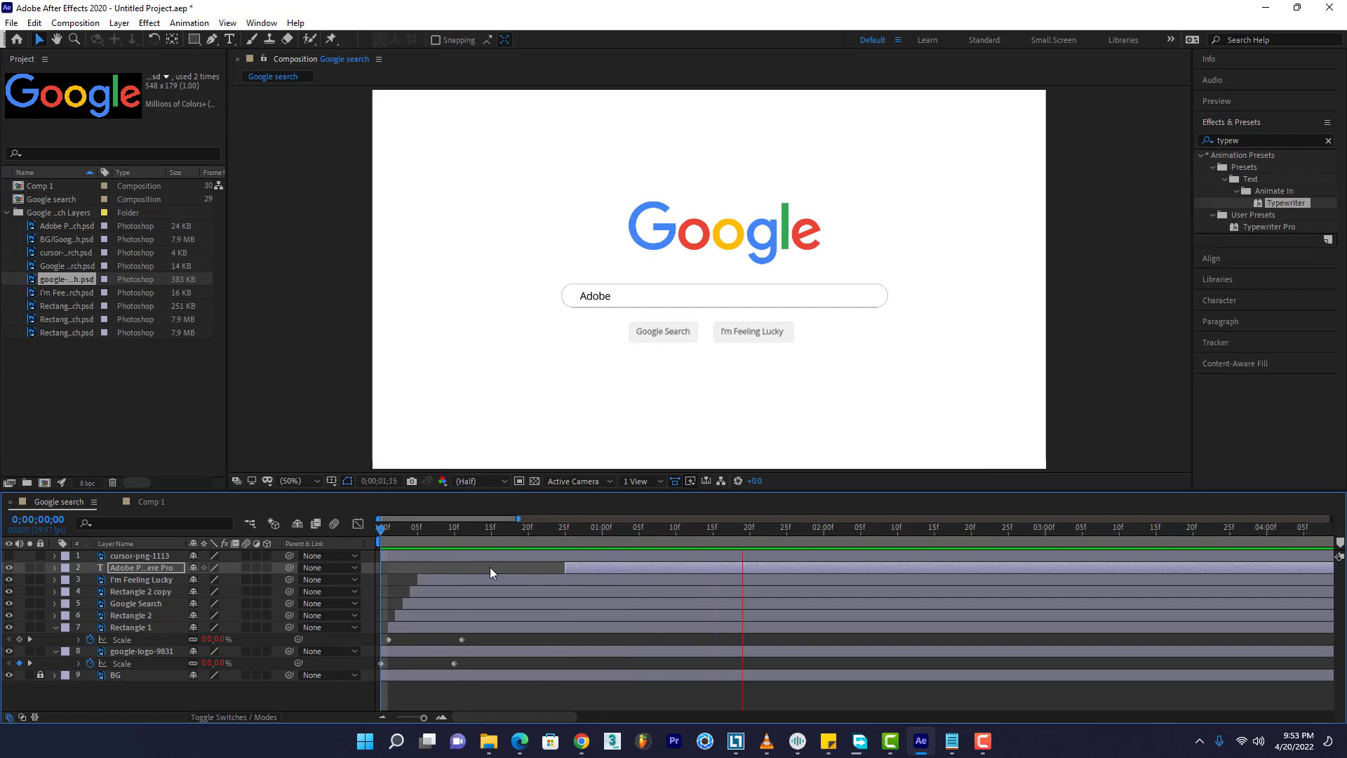
left_click(566, 530)
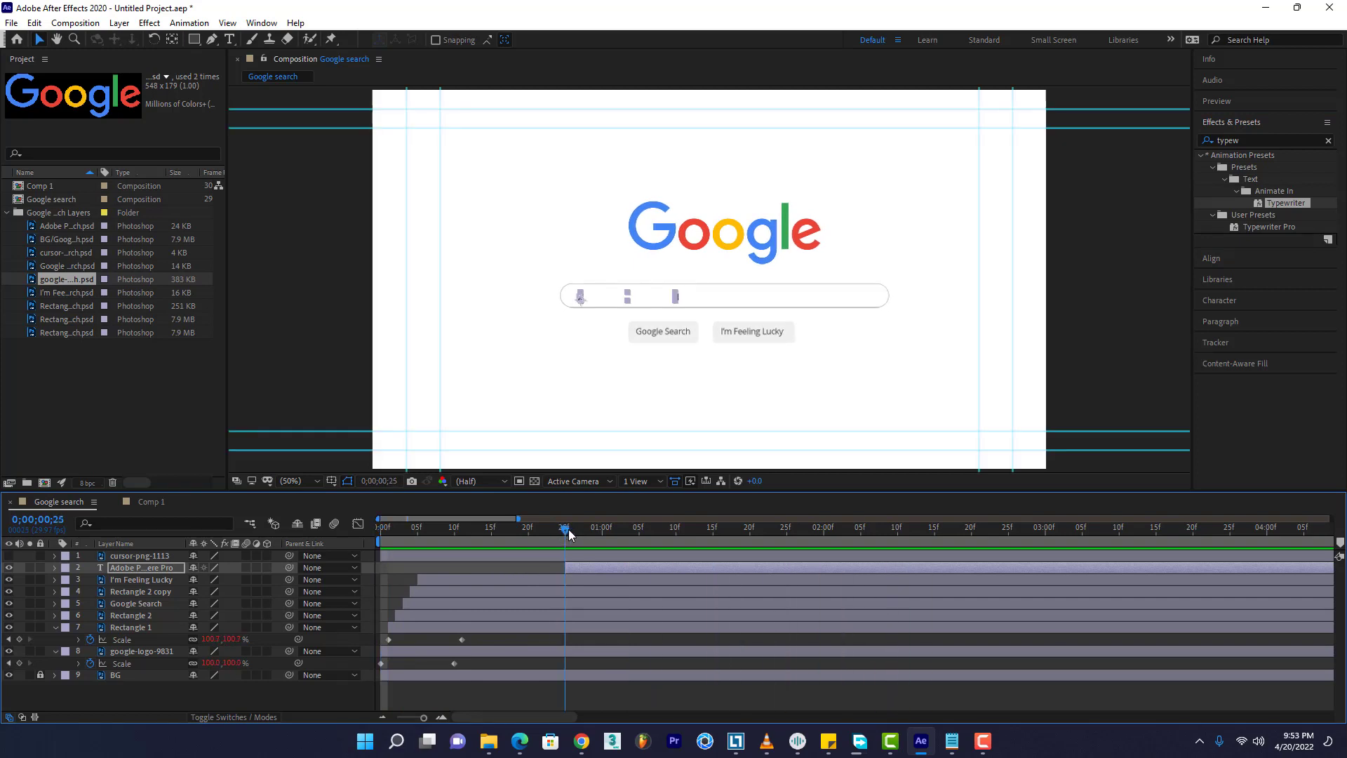
left_click_drag(577, 570, 591, 575)
key("space")
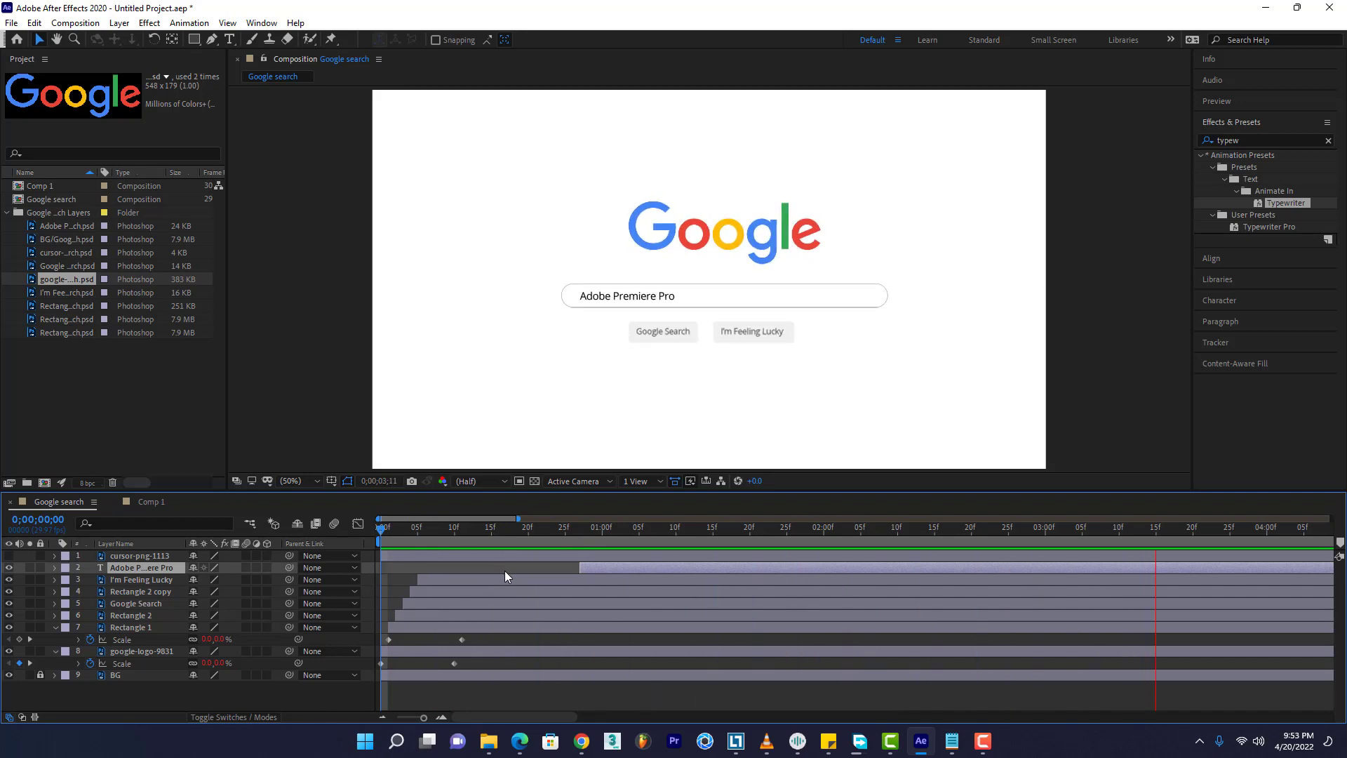
key("space")
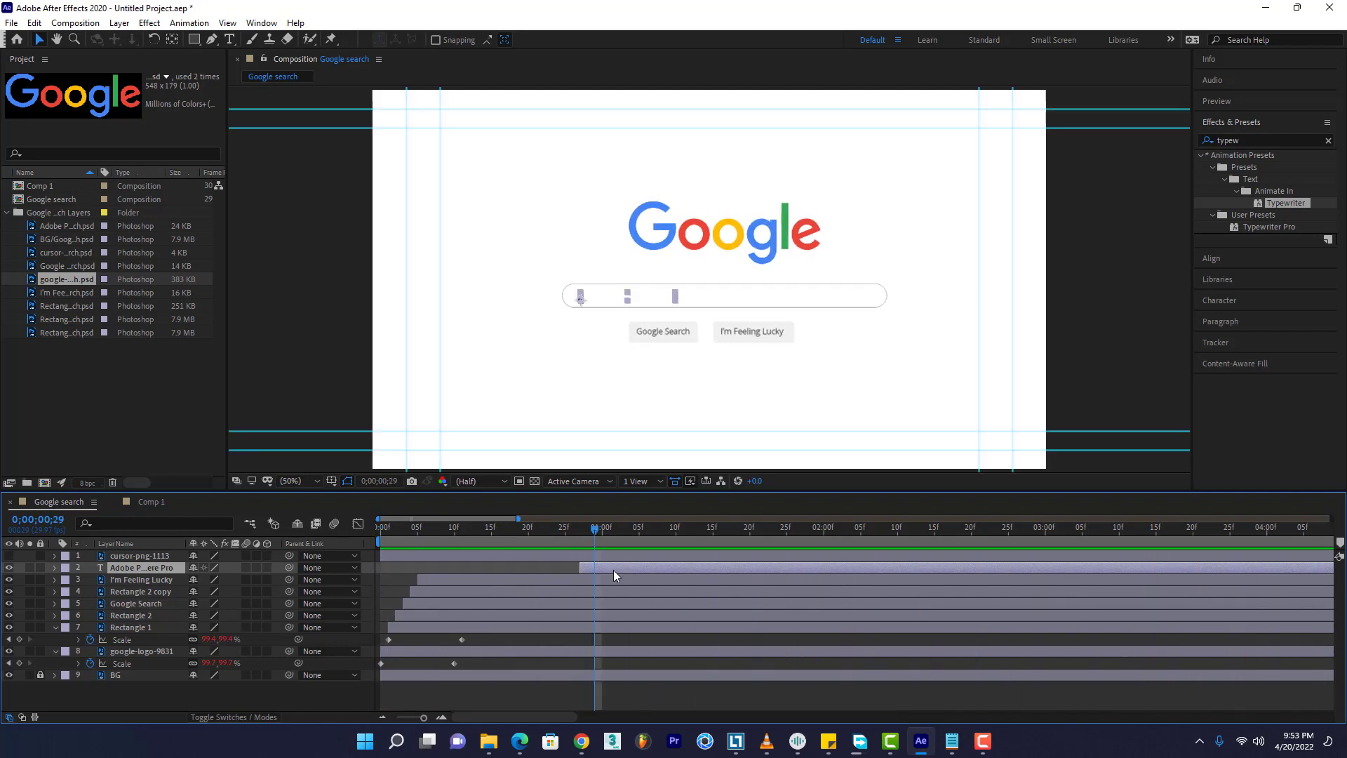
Move the text layer's final Range Selector Start keyframe to 0;00;02;00 and preview the faster typing
key("u")
left_click_drag(594, 532, 663, 532)
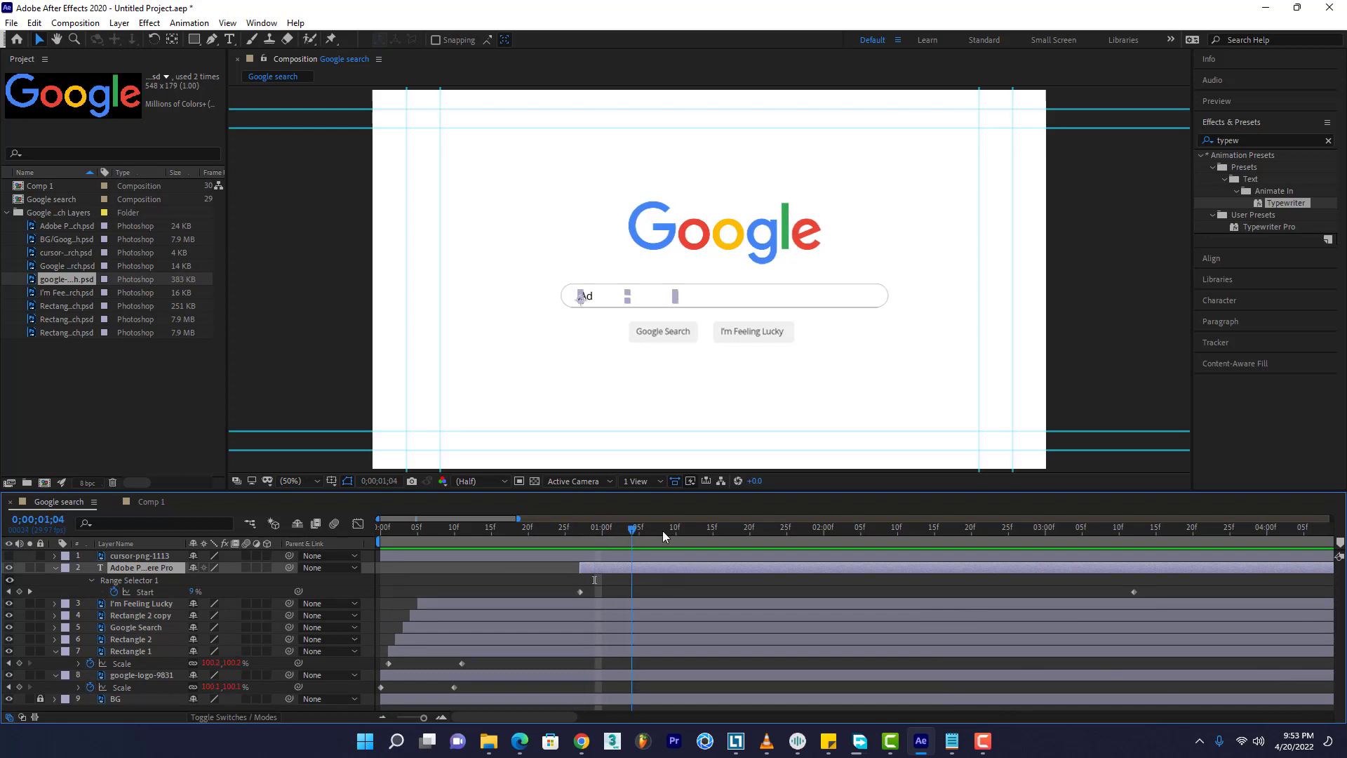
left_click(824, 530)
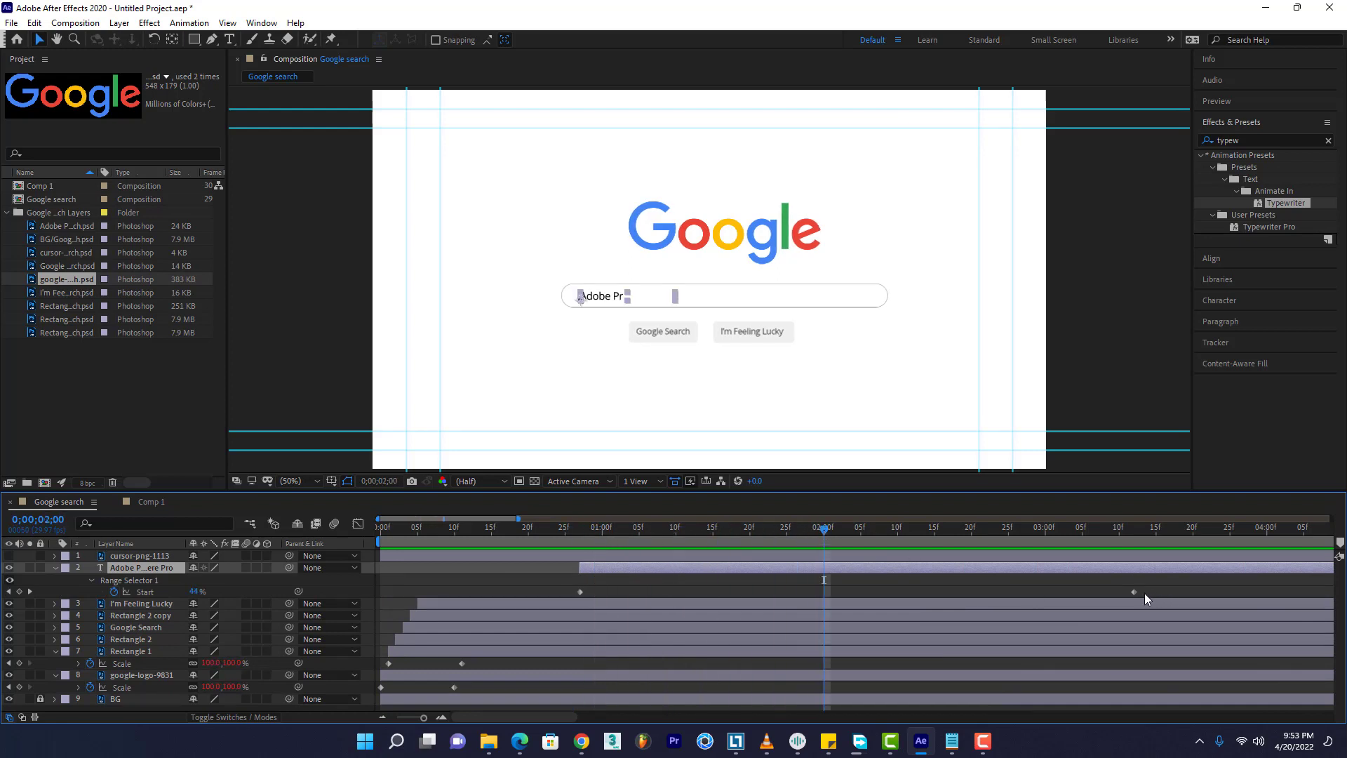
left_click_drag(1134, 593, 824, 593)
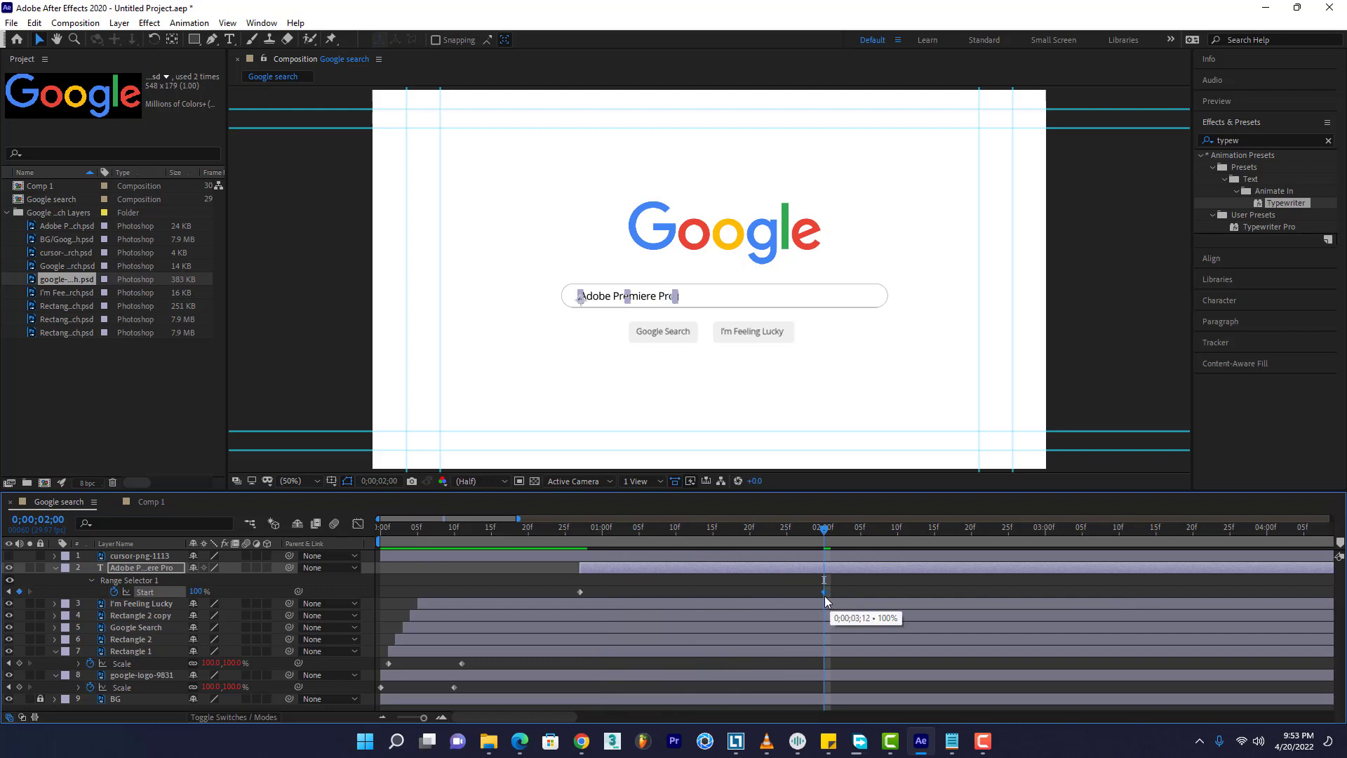
key("Home")
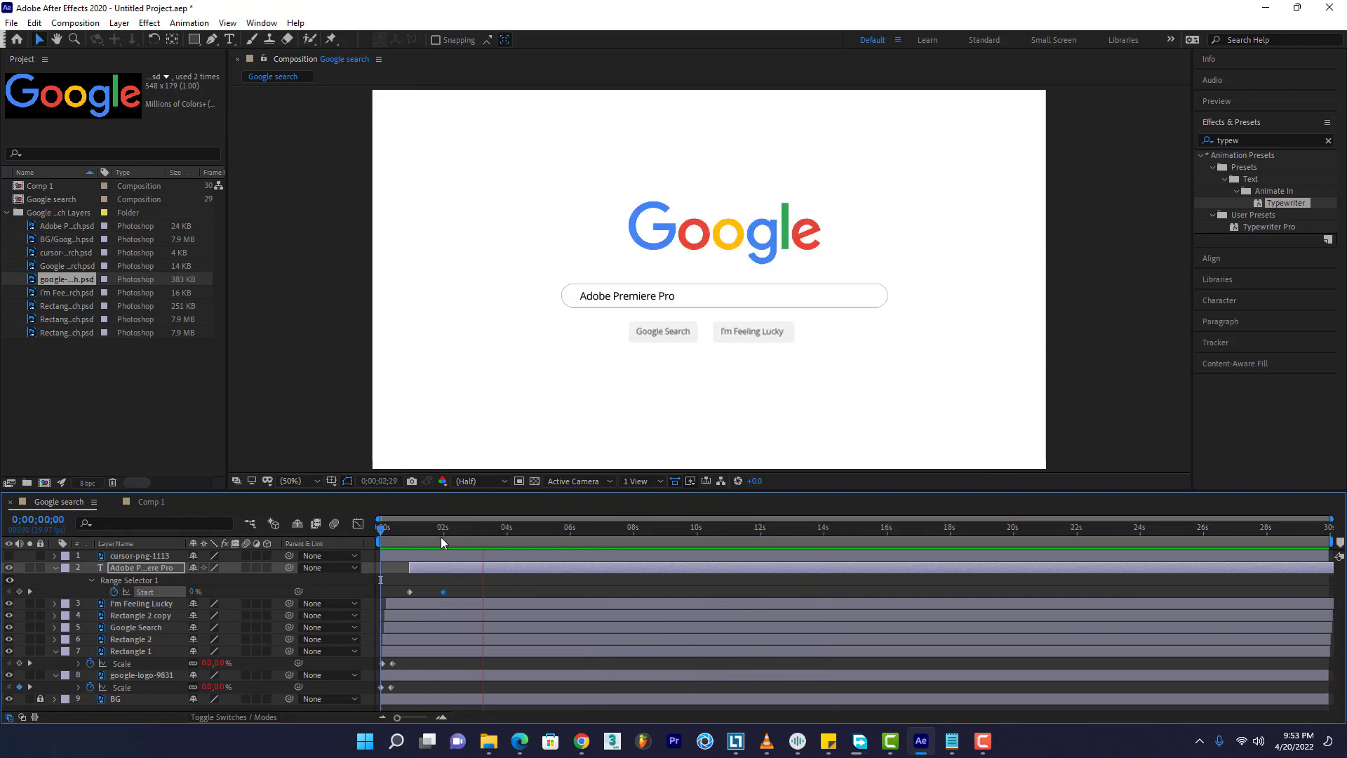
At 0;00;02;01, show the cursor-png-1113 layer and move it off the canvas, below the lower edge and right of center
left_click(444, 539)
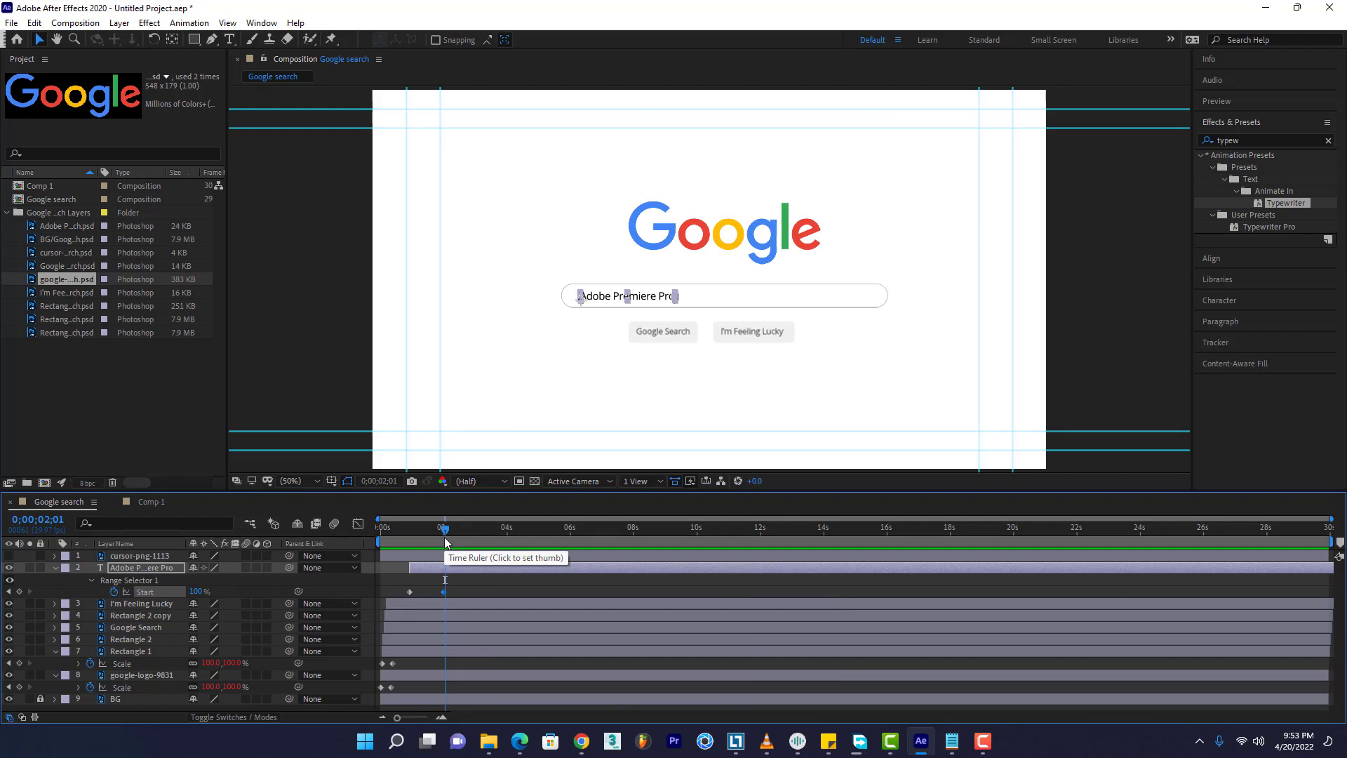
left_click(10, 556)
left_click(130, 558)
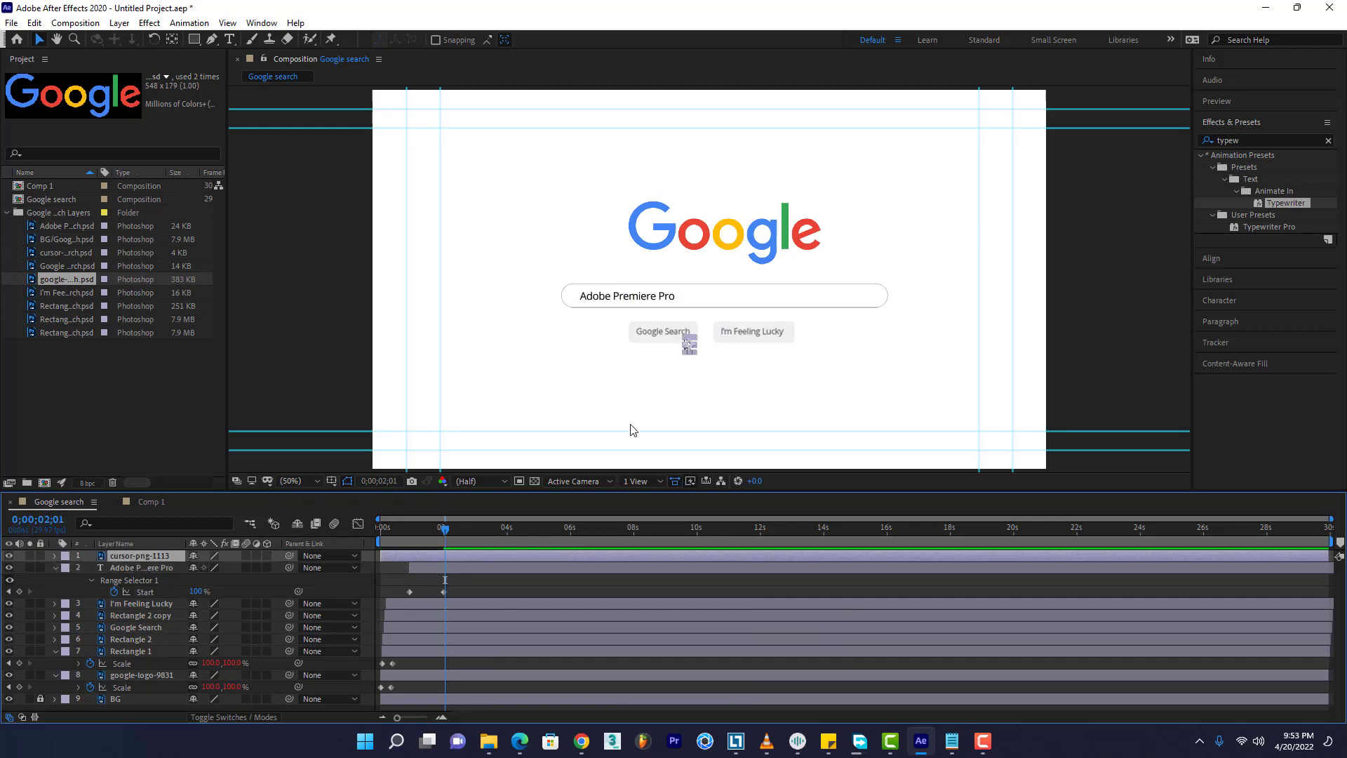
key("/")
left_click_drag(722, 389, 711, 271)
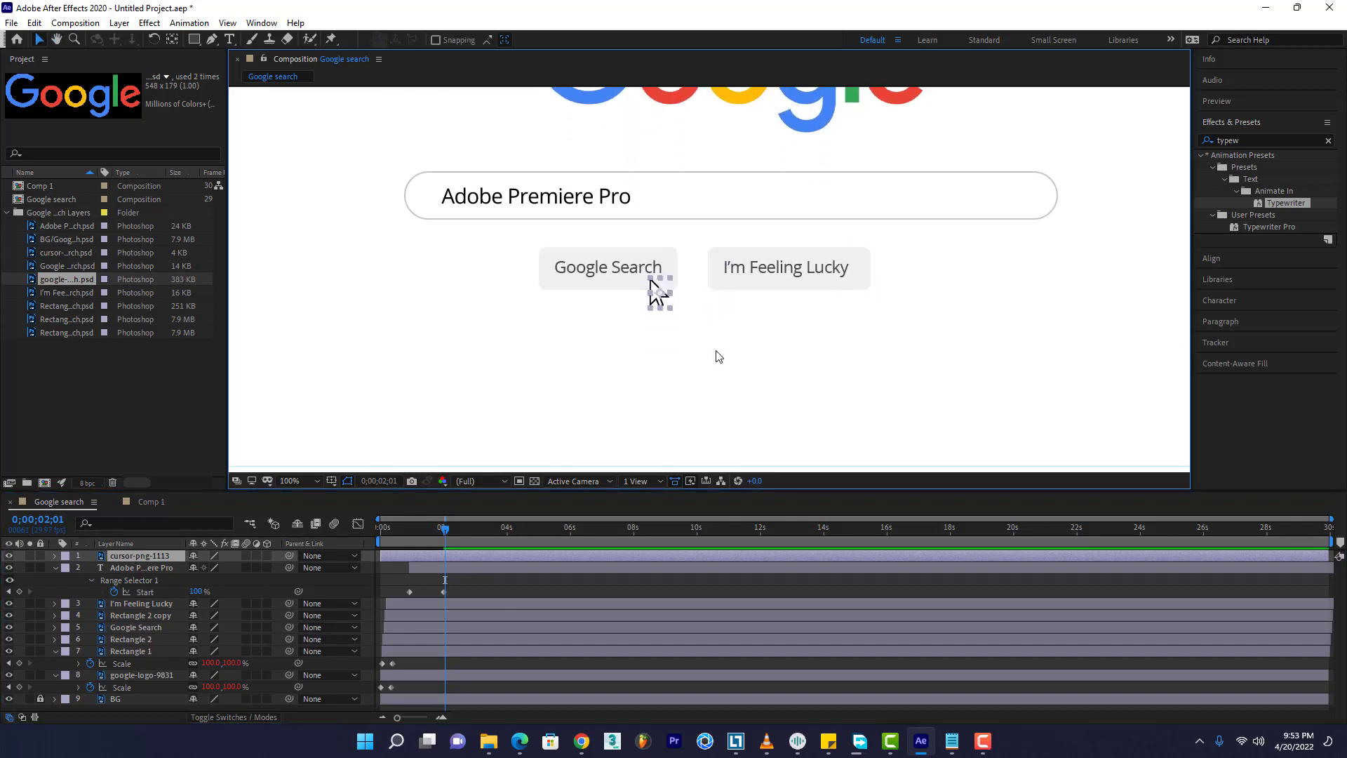
scroll(719, 331, "down", 1)
left_click_drag(717, 333, 706, 299)
scroll(700, 313, "up", 1)
scroll(700, 313, "down", 1)
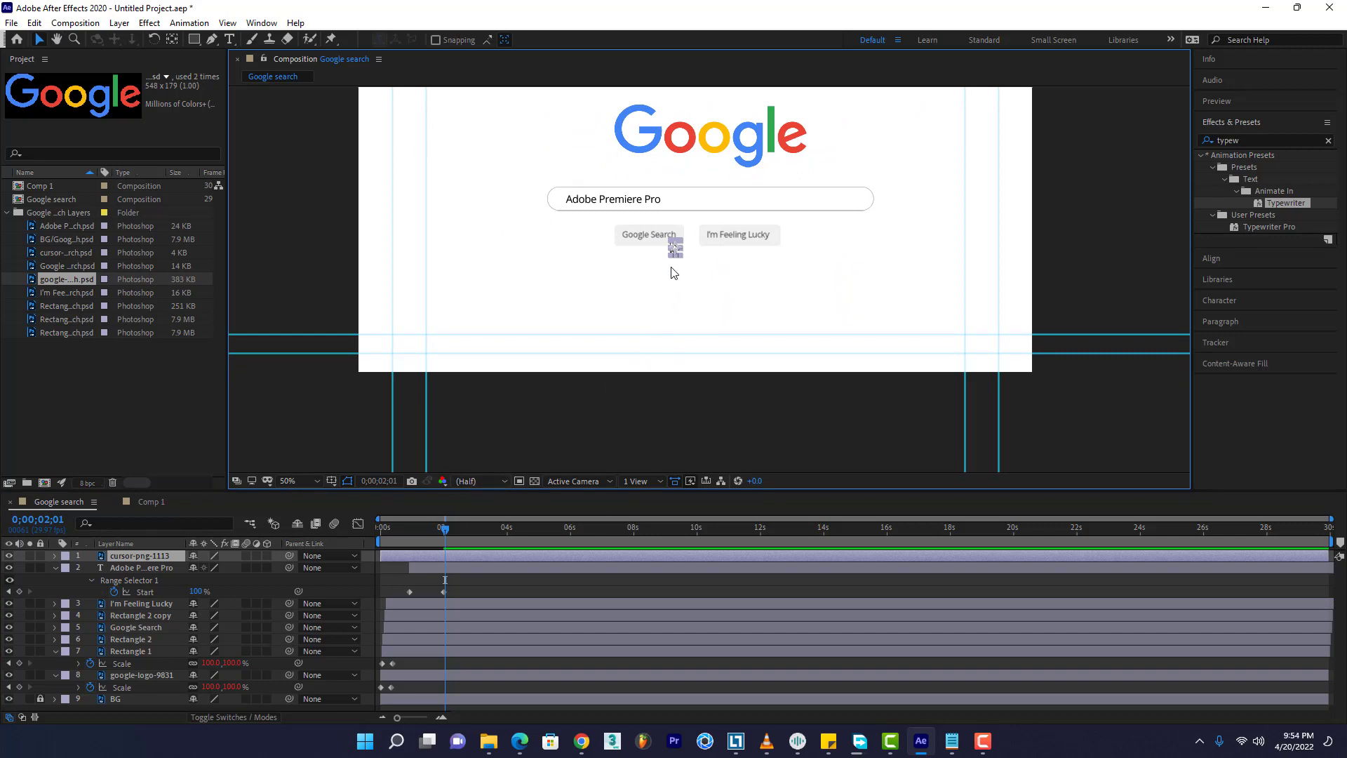
left_click_drag(674, 252, 789, 391)
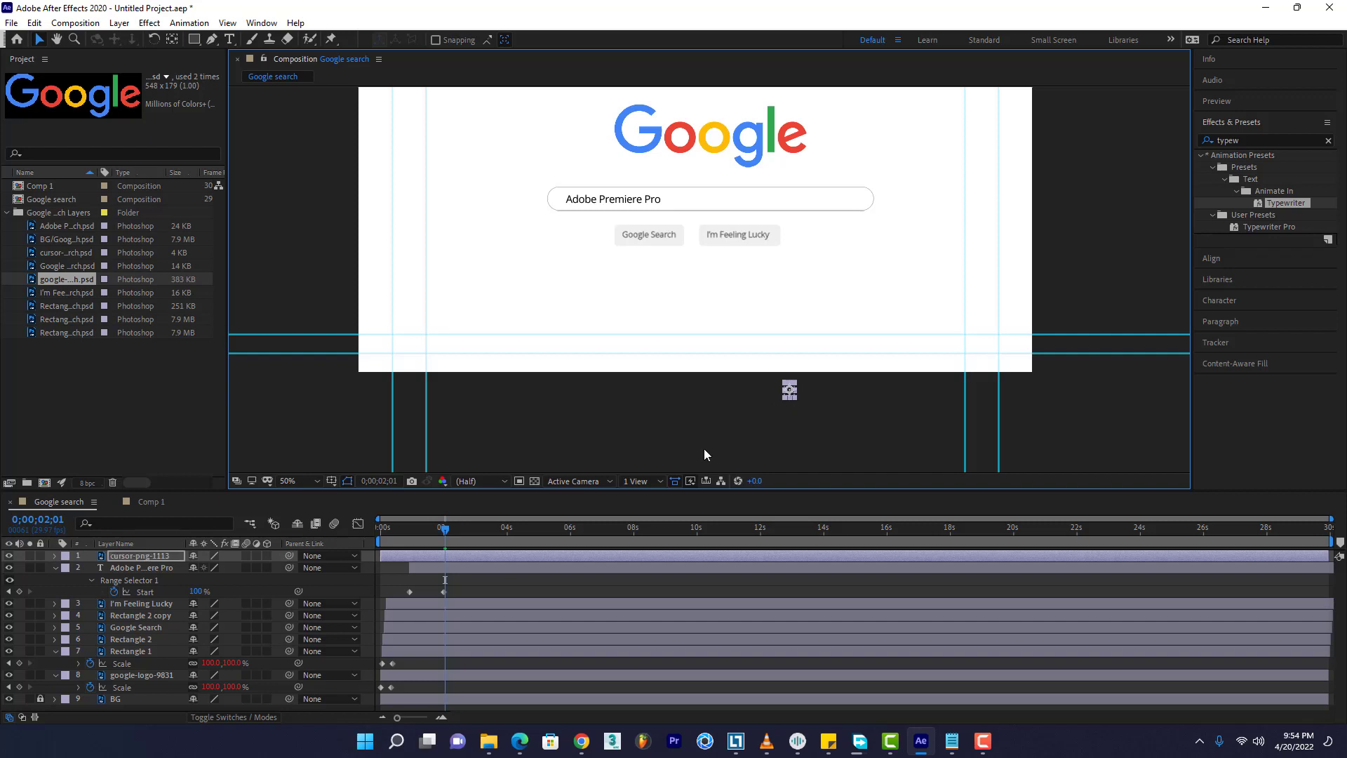
Keyframe the cursor layer's Position off-canvas at 0;00;02;01 and on the Google Search button at 0;00;03;02
key("p")
left_click(91, 568)
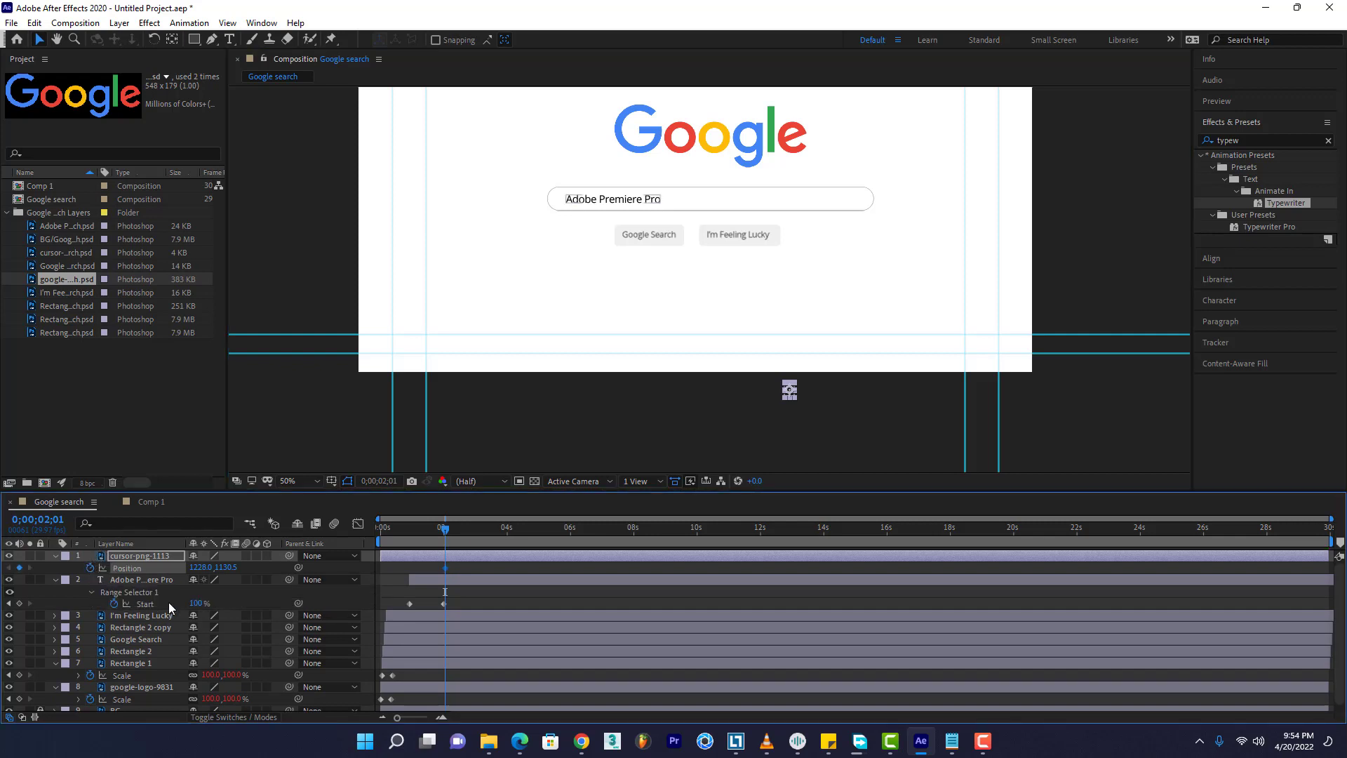
left_click_drag(444, 536, 476, 536)
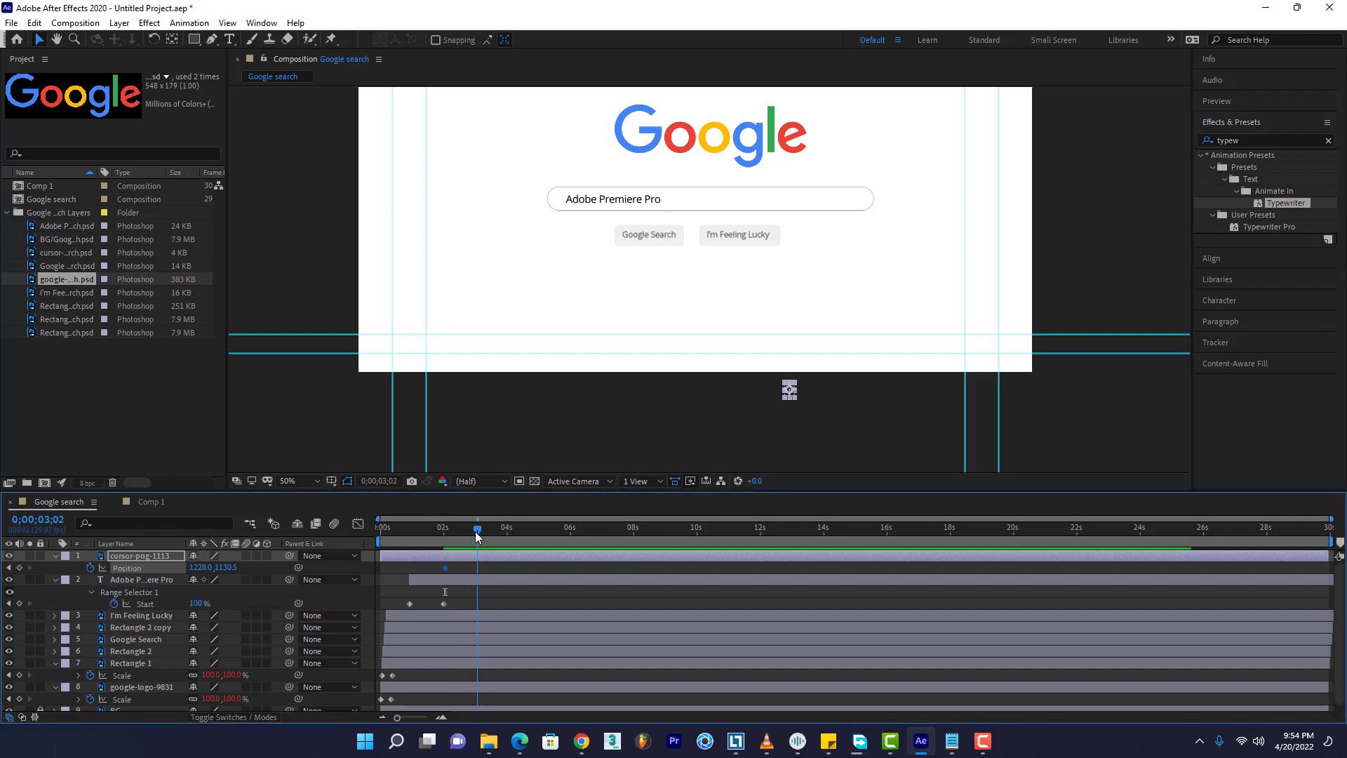
left_click_drag(789, 395, 659, 247)
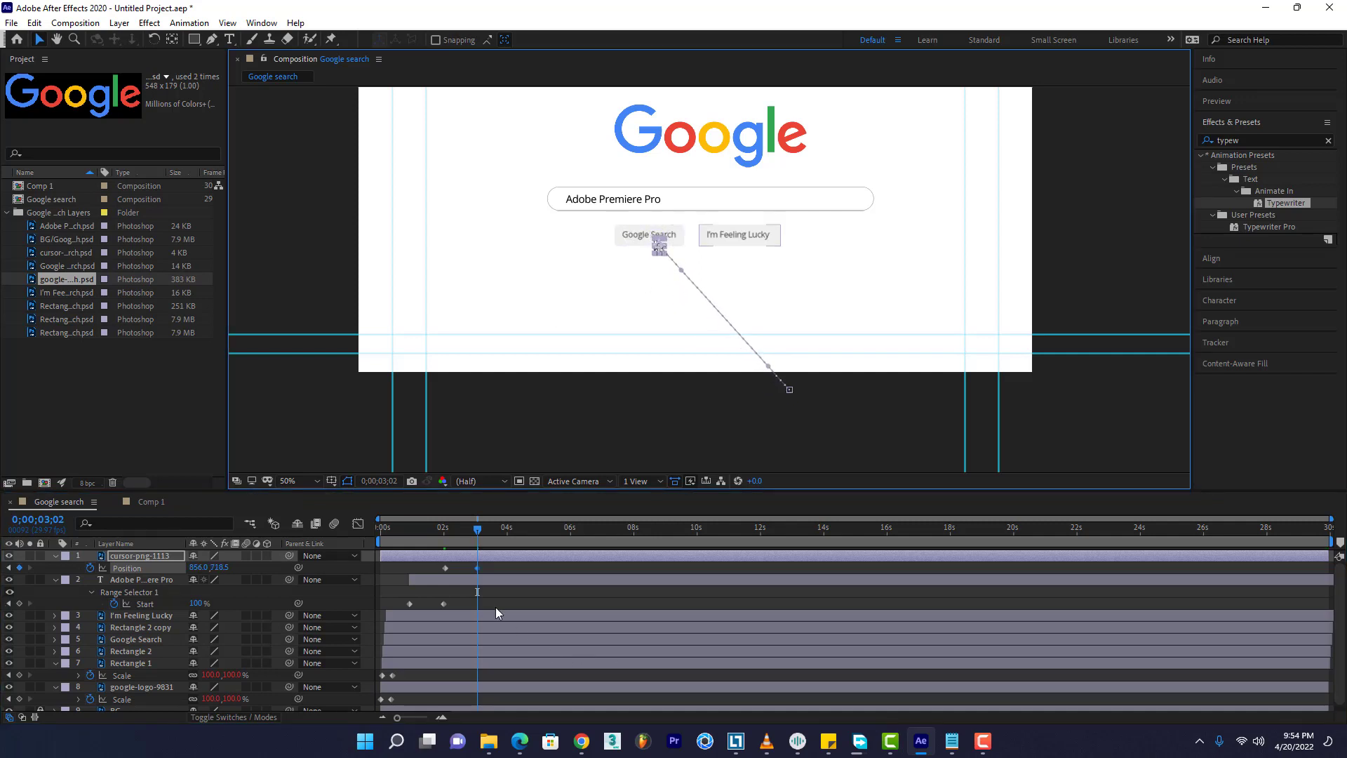
Hold the cursor on Google Search with a Position keyframe at 0;00;03;18, and move it off-canvas at the lower left by 0;00;05;03
mouse_move(477, 528)
left_mouse_down()
mouse_move(506, 534)
mouse_move(494, 535)
left_mouse_up()
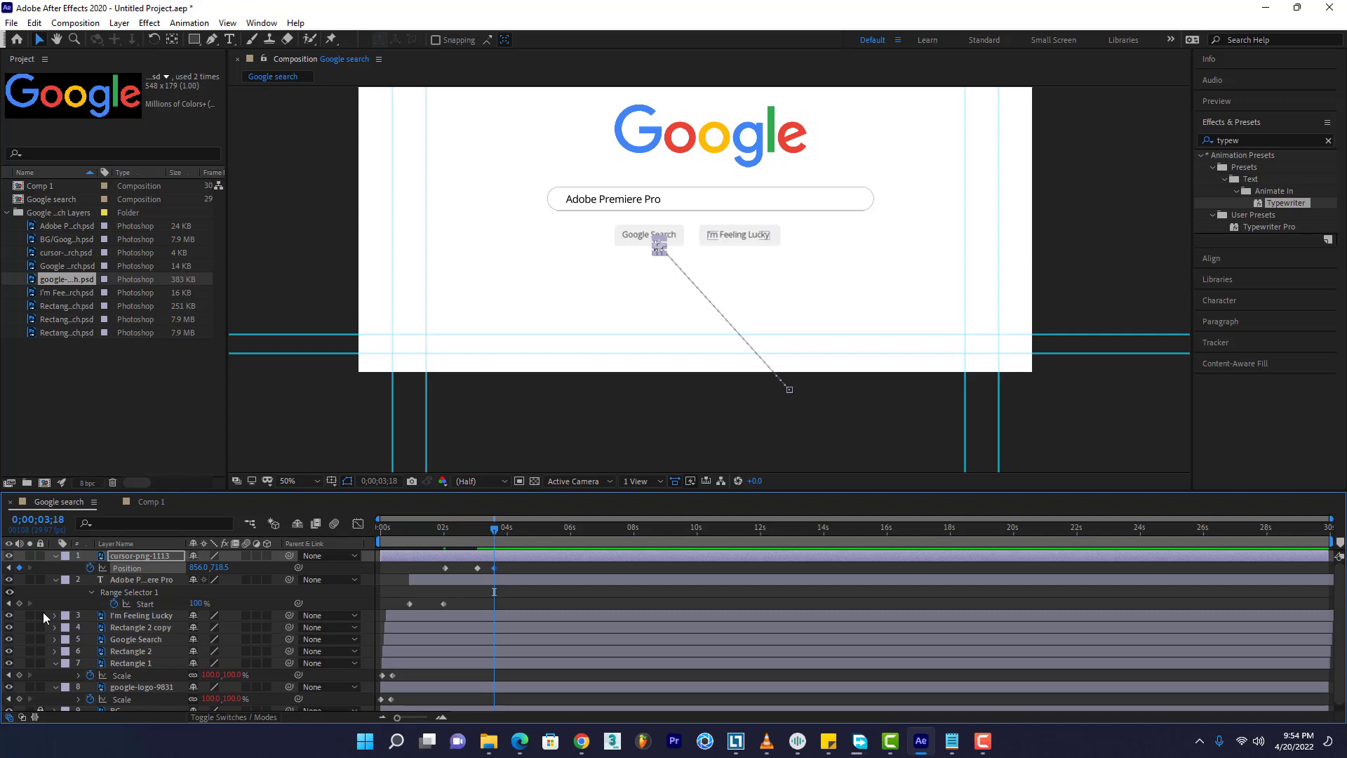
left_click_drag(496, 537, 541, 534)
left_click_drag(658, 246, 523, 409)
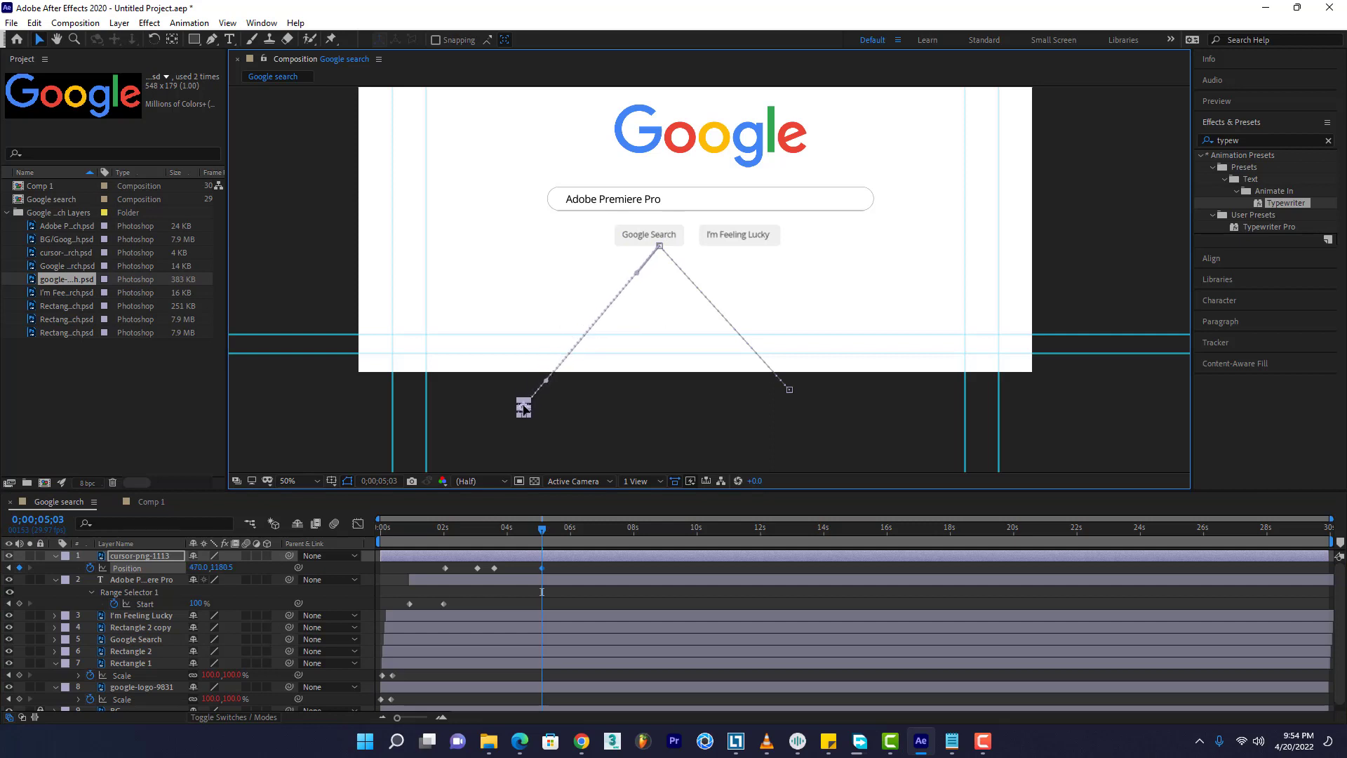
Preview the cursor's movement to and from the Google Search button, replaying it from about two seconds
key("space")
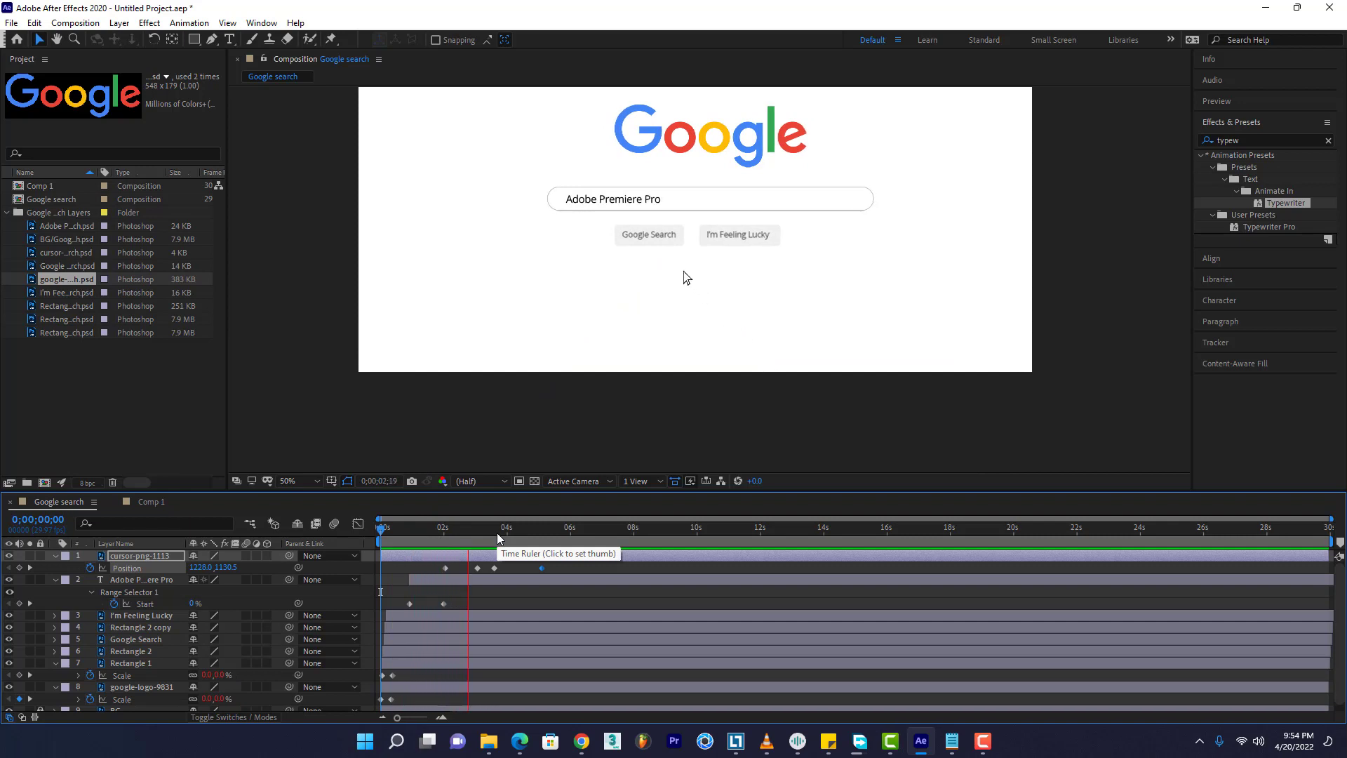
left_click(499, 537)
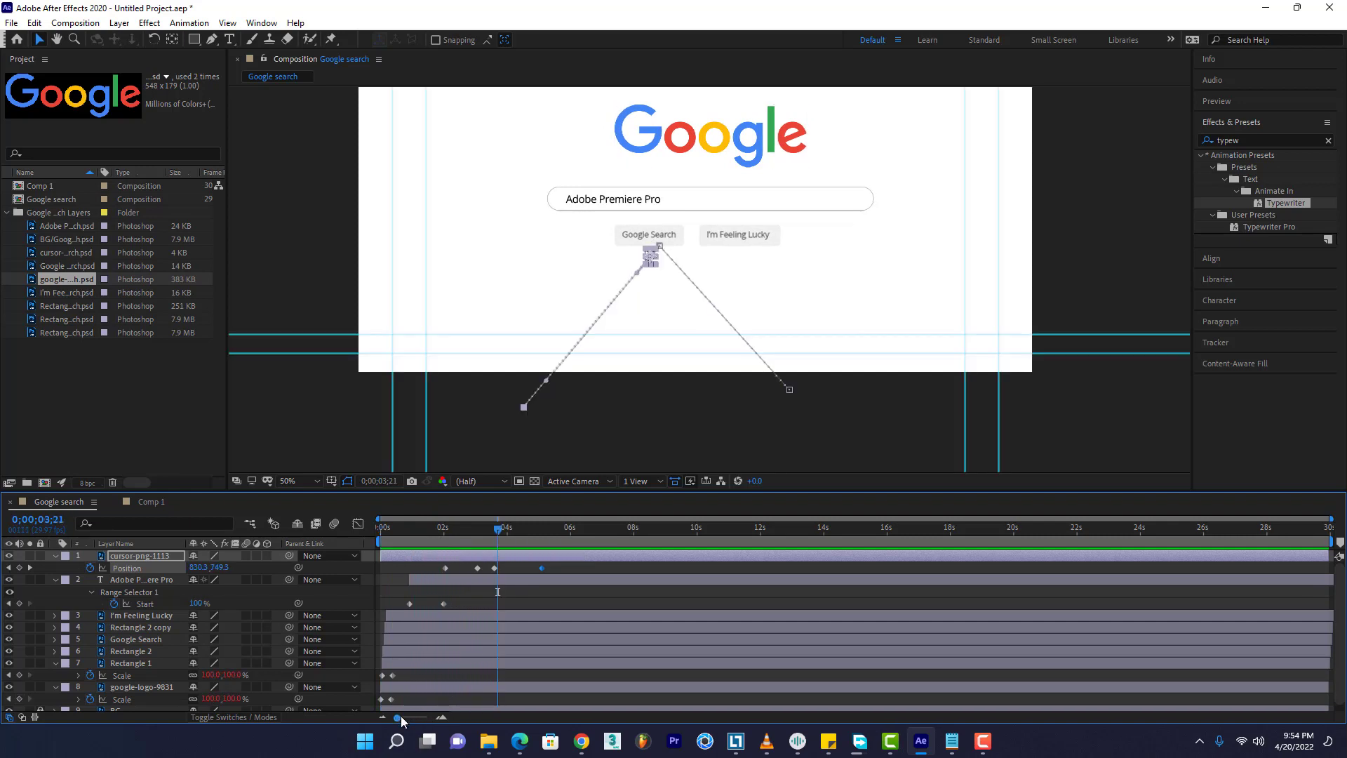
left_click_drag(402, 716, 417, 718)
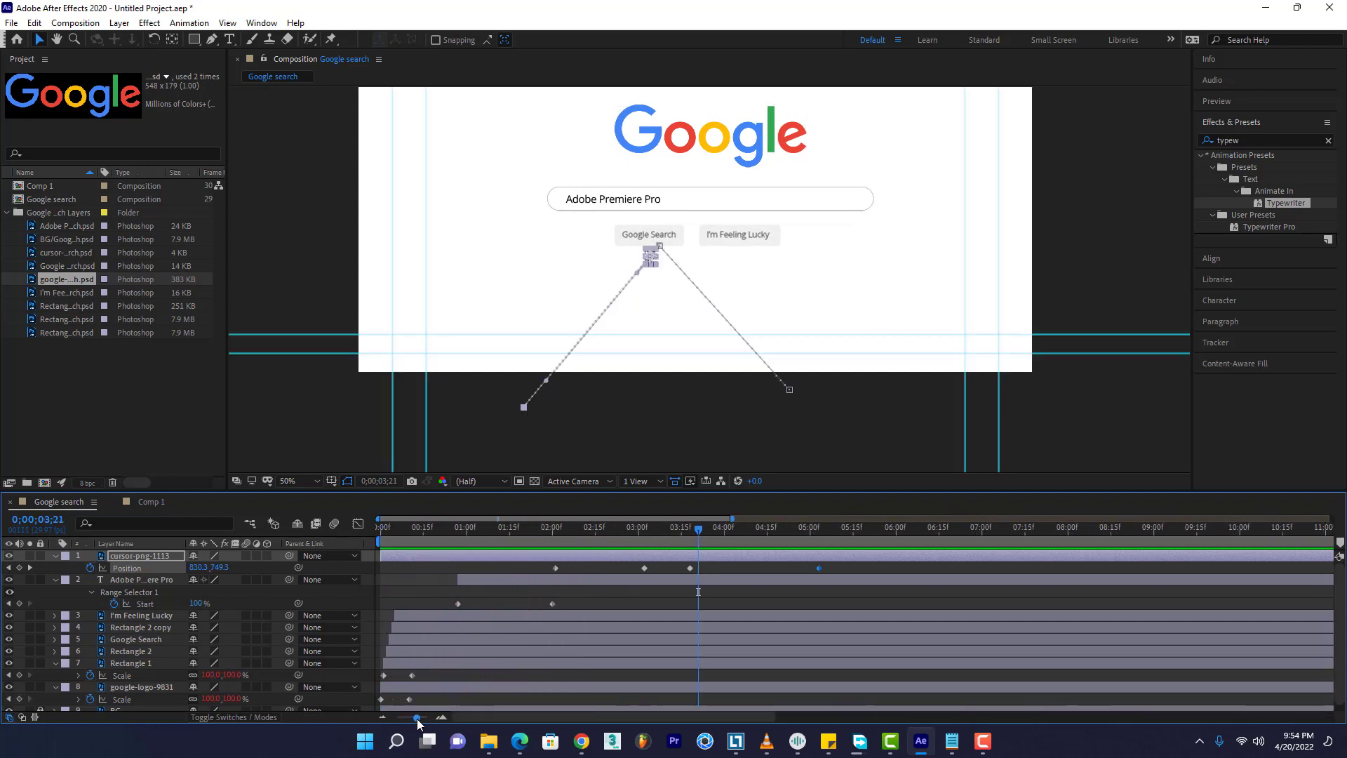
left_click(550, 530)
key("space")
key("space")
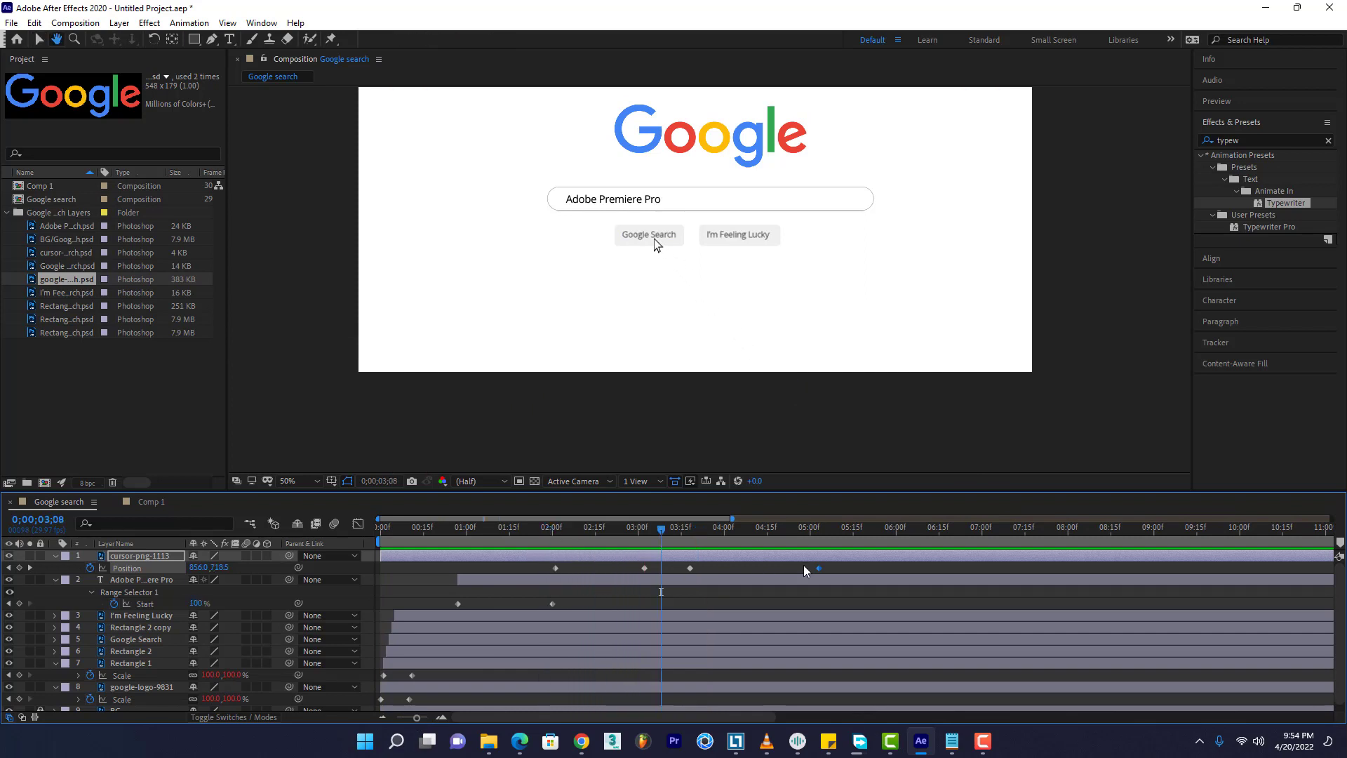
Shift the cursor layer's last three Position keyframes together so the cursor reaches Google Search at 0;00;02;15, and preview the timing
left_click_drag(824, 564, 629, 571)
left_click(596, 533)
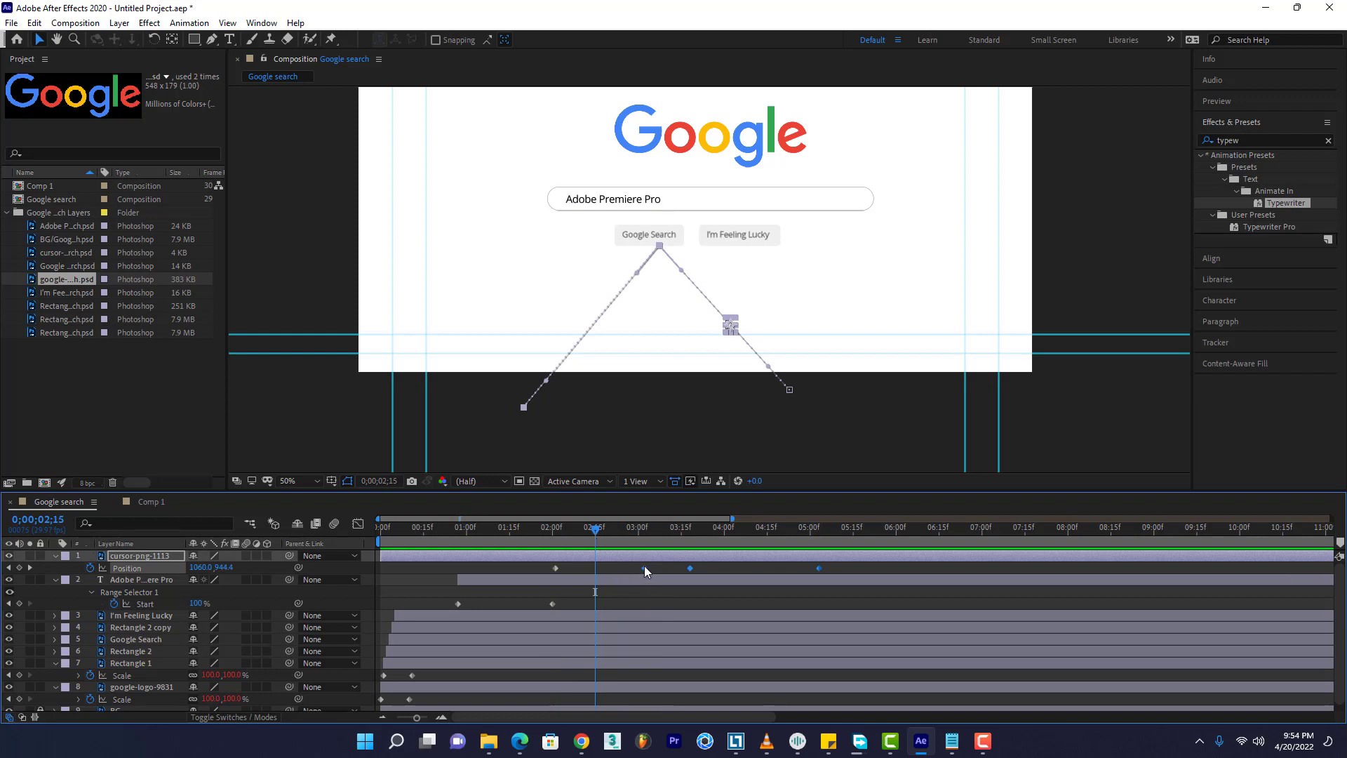
left_click_drag(644, 567, 596, 565)
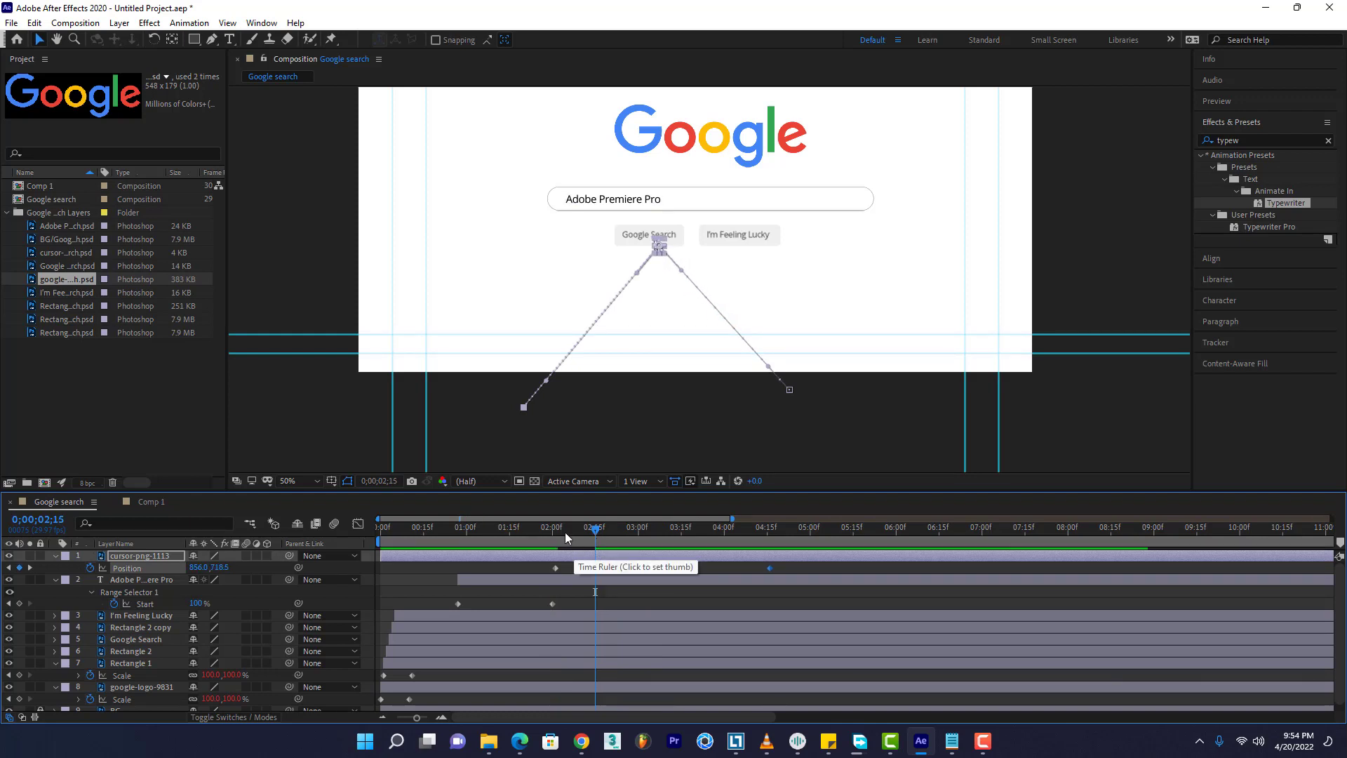
key("space")
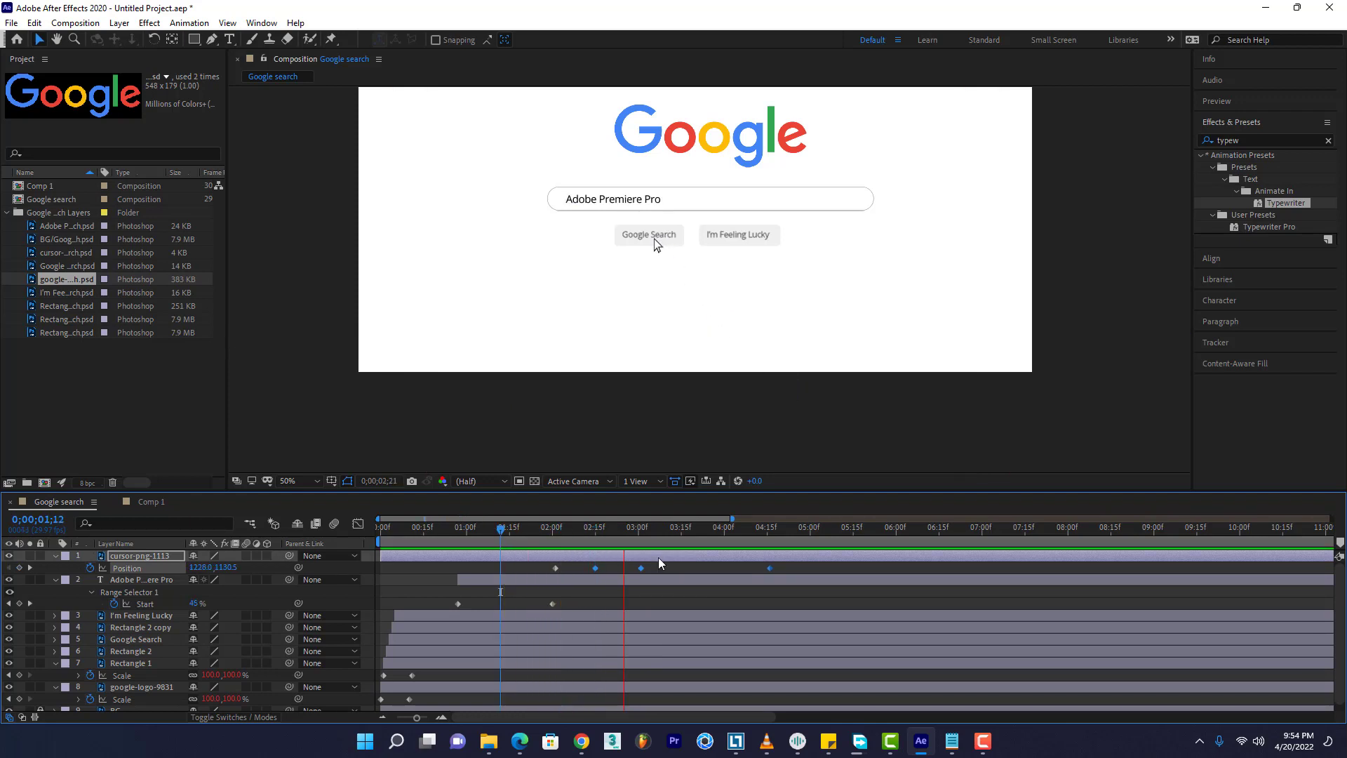
key("space")
left_click(627, 587)
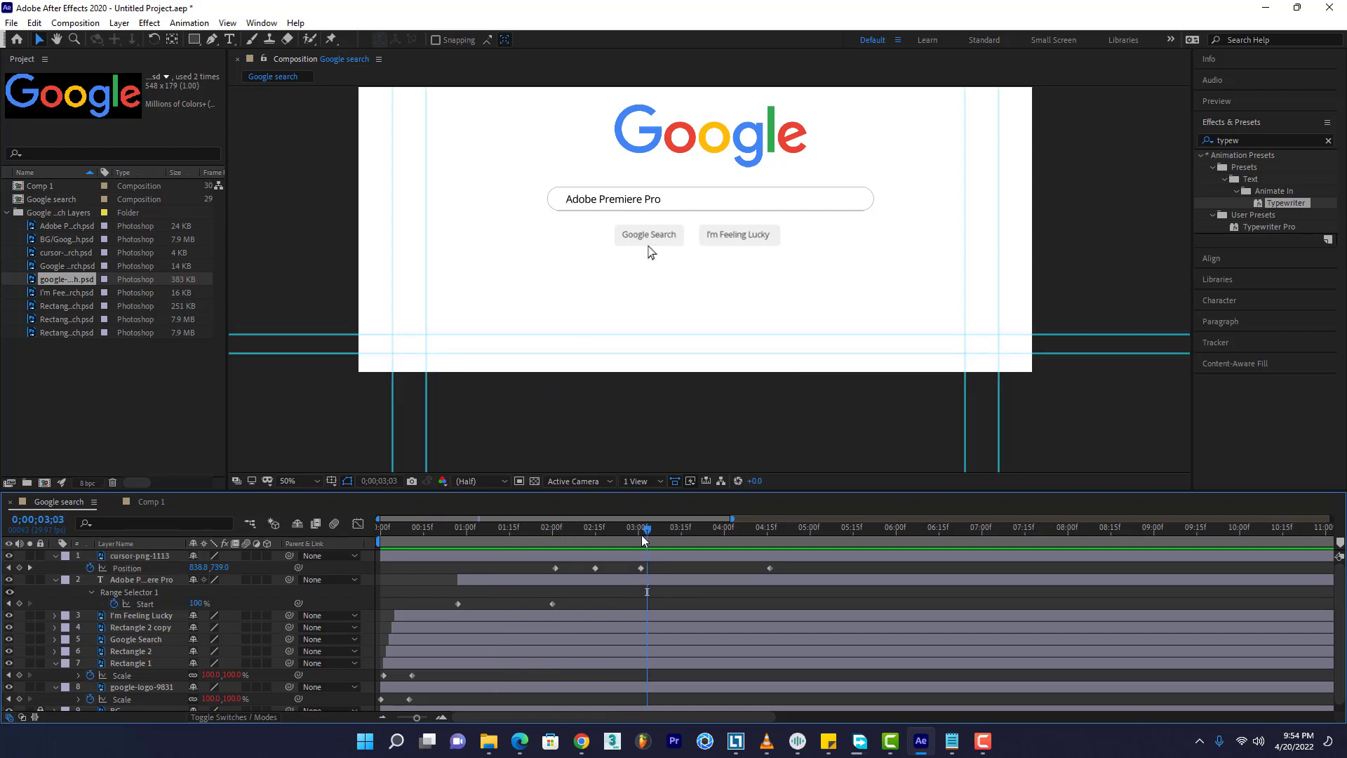
Move the cursor's hold keyframe to 0;00;03;00 and its exit keyframe to 0;00;03;15, and preview the faster movement
left_click_drag(641, 534, 637, 533)
left_click(640, 567)
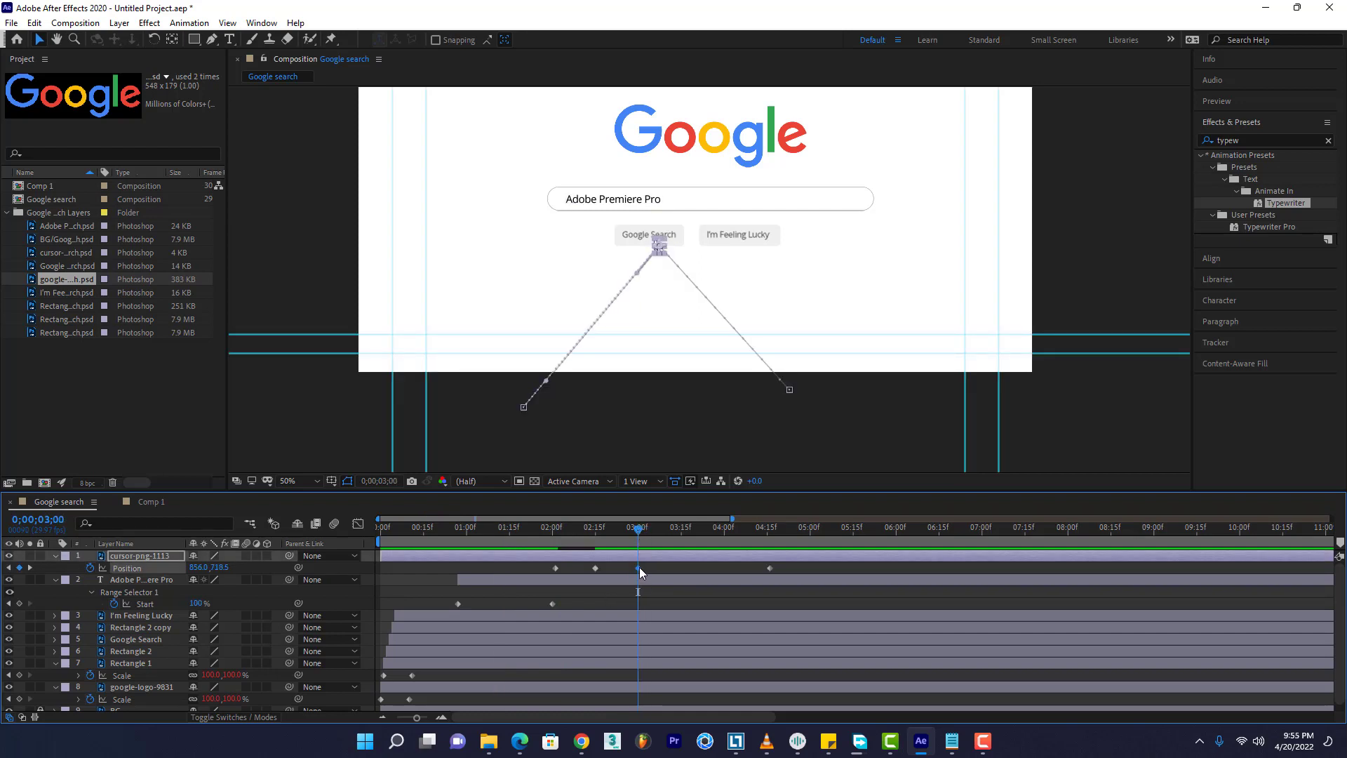
left_click(681, 533)
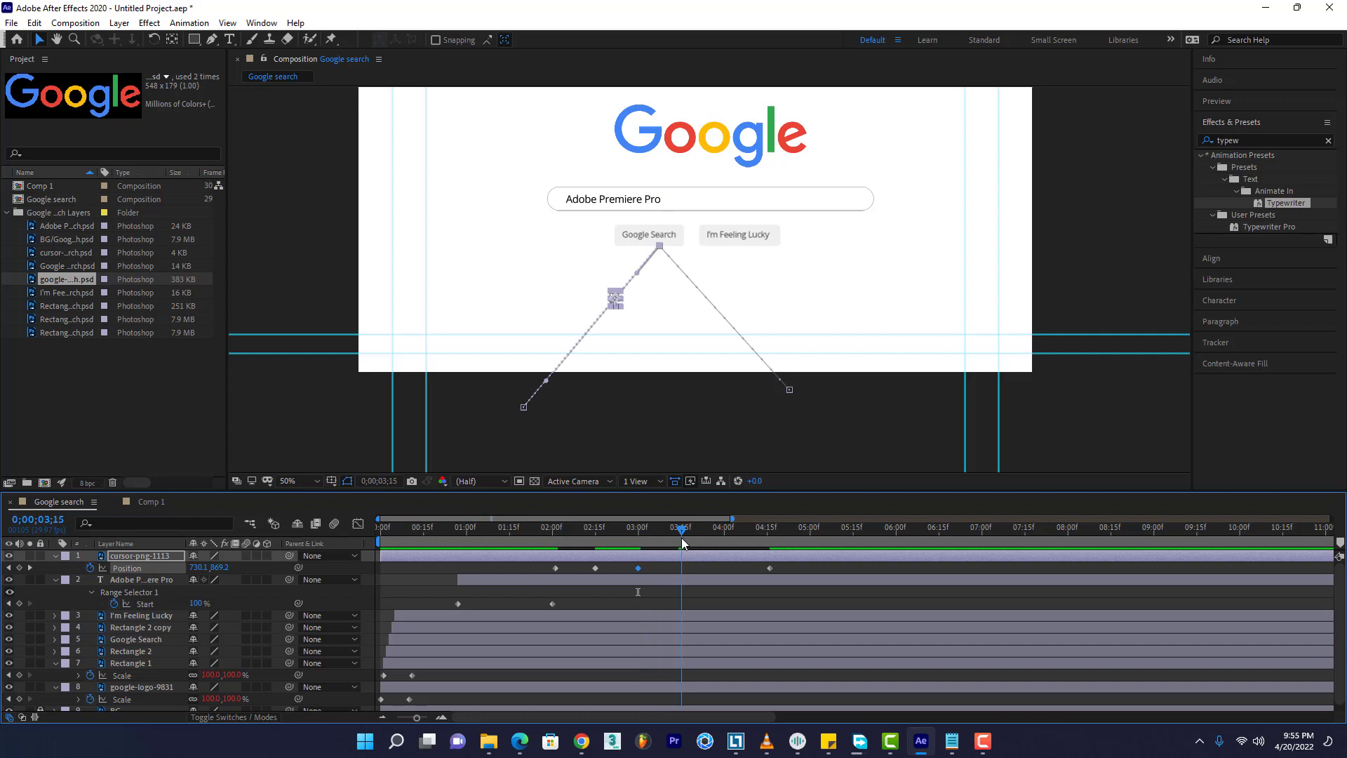
left_click_drag(769, 567, 680, 572)
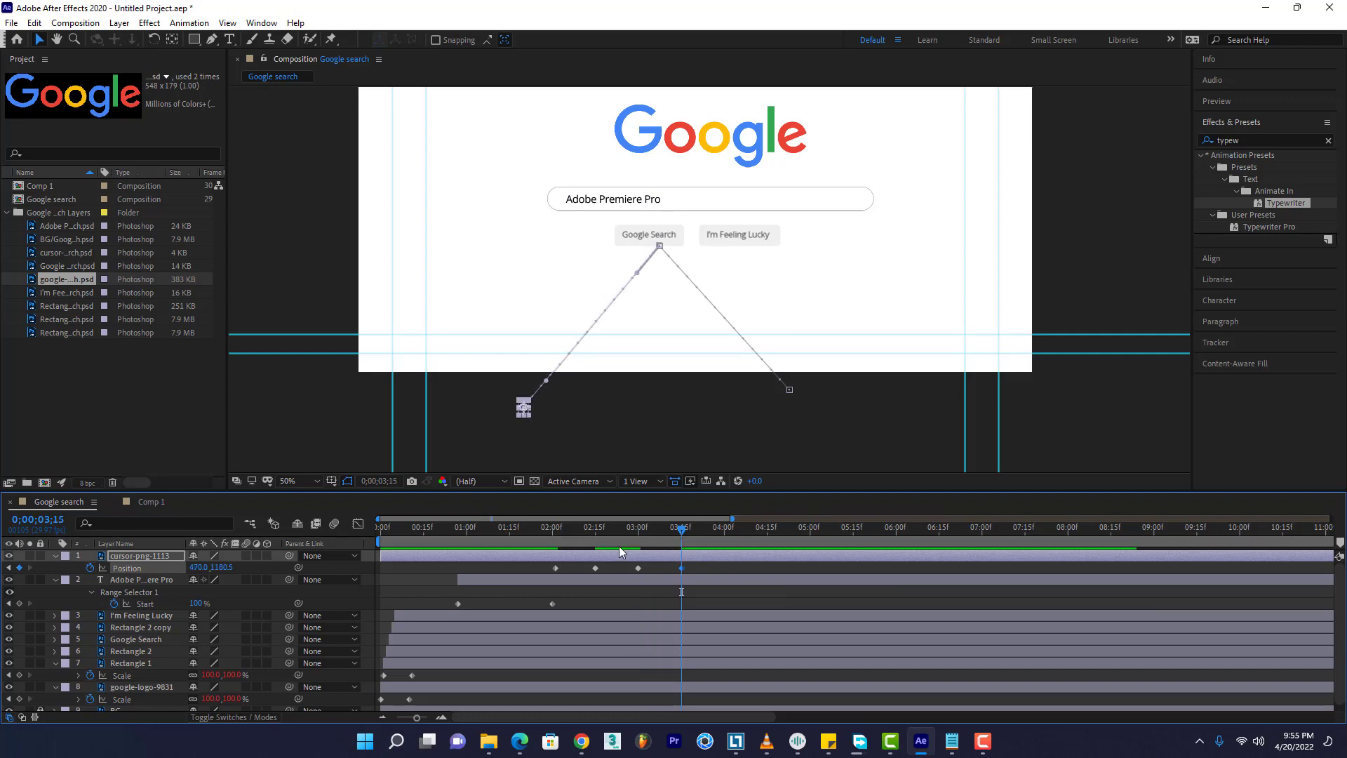
left_click(480, 533)
key("space")
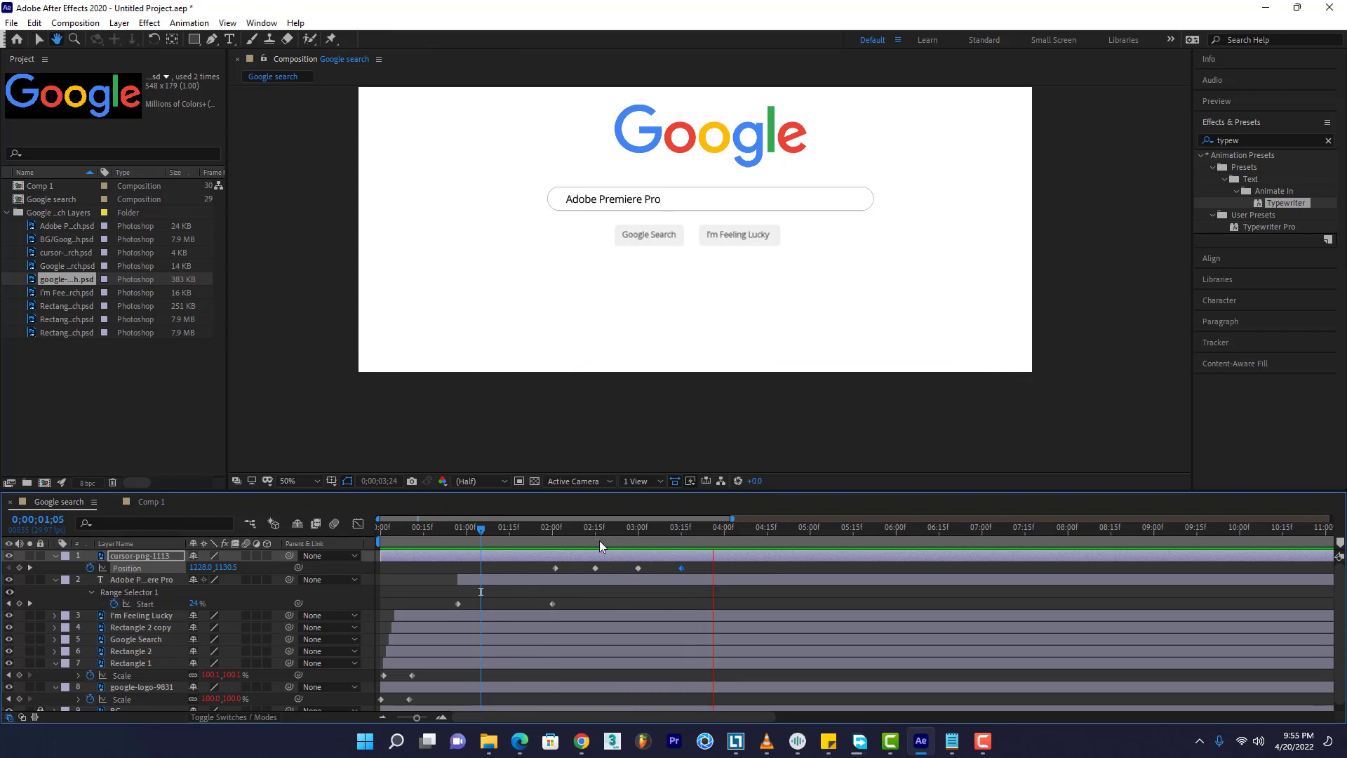
key("space")
Bend the cursor's motion path into an arch by reshaping the handles at Google Search and at the lower-left exit point
left_click_drag(692, 566, 553, 581)
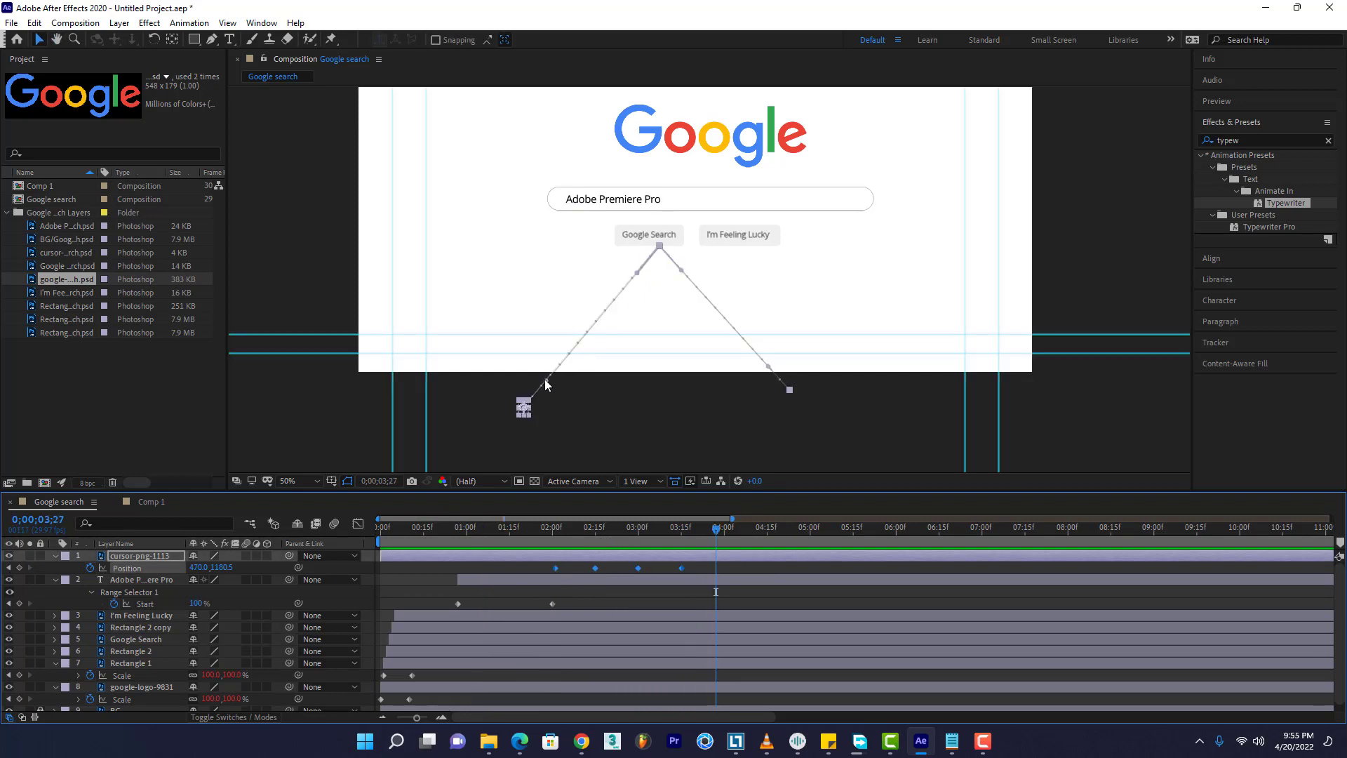
left_click_drag(547, 381, 546, 380)
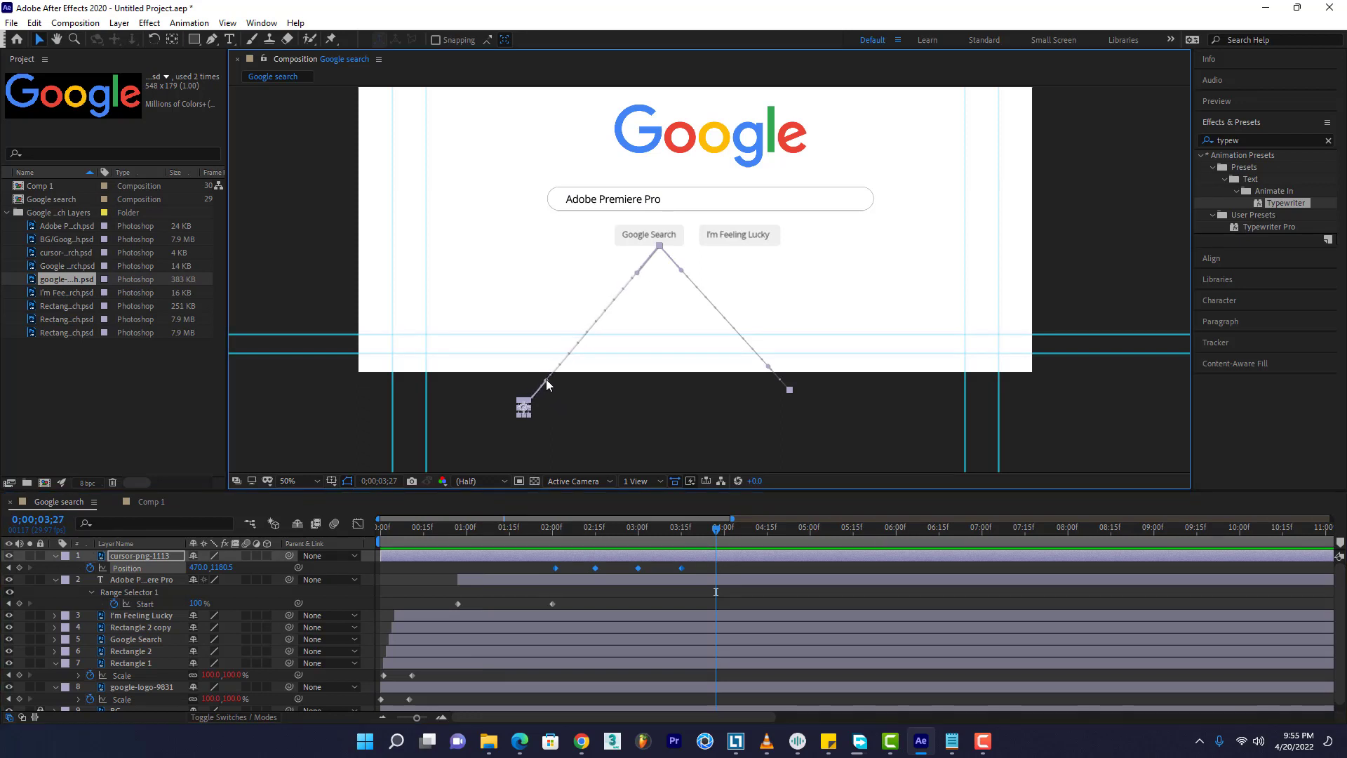
left_click_drag(547, 384, 520, 319)
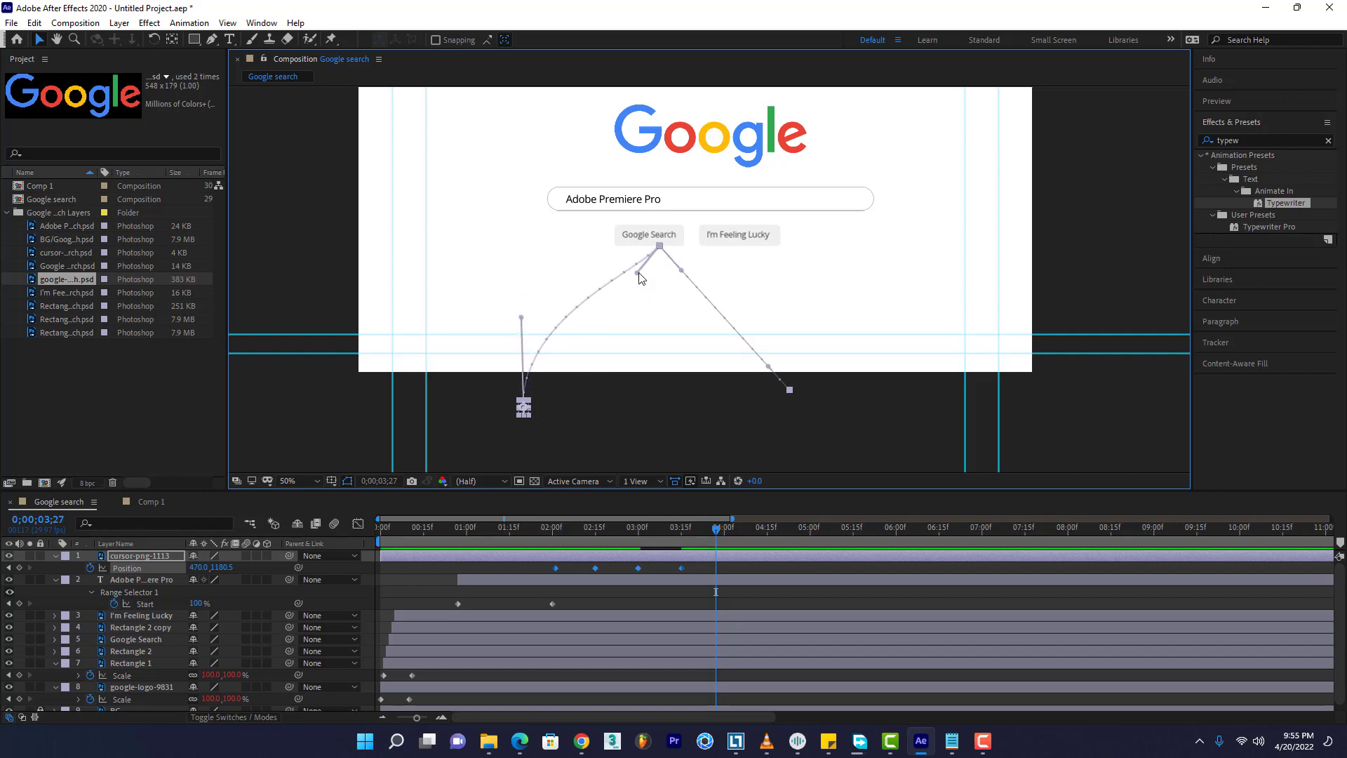
left_click_drag(637, 276, 594, 246)
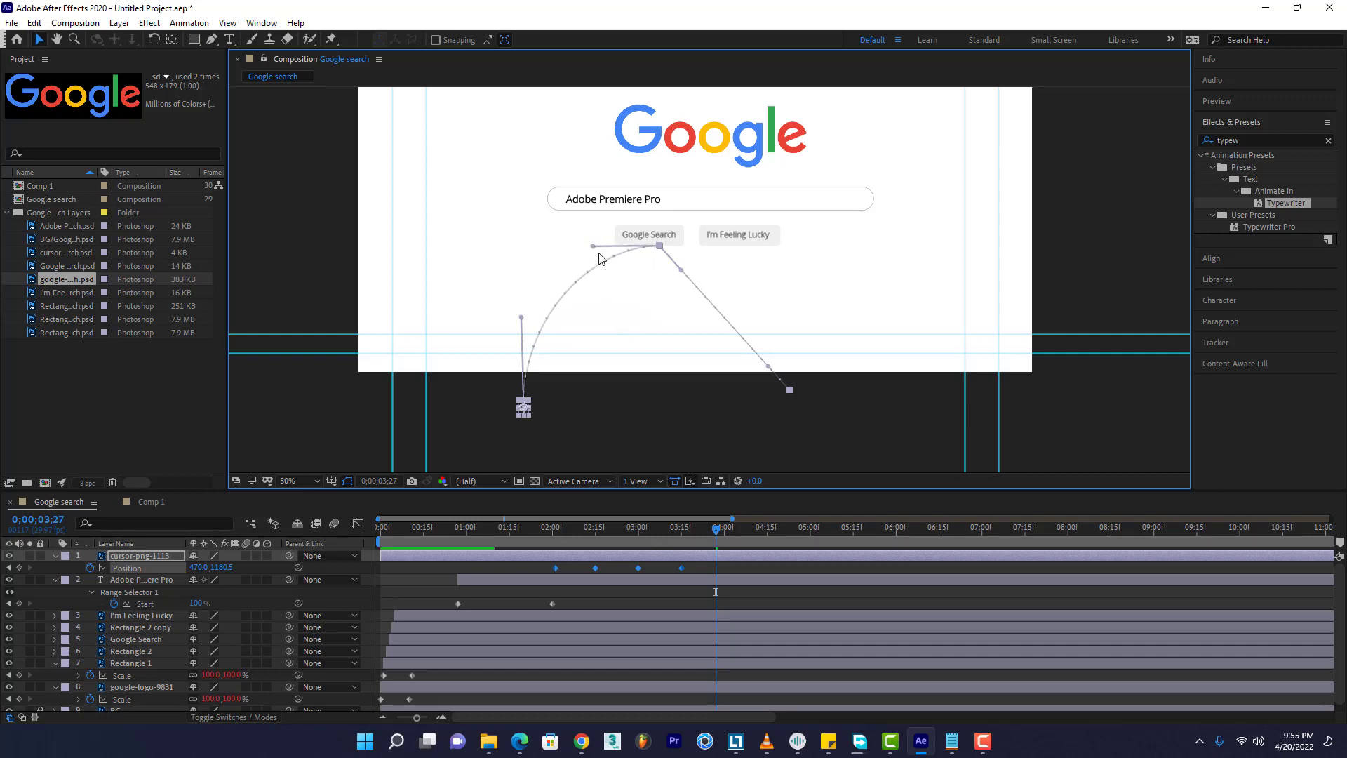
left_click_drag(684, 273, 730, 244)
left_click_drag(755, 247, 743, 249)
left_click_drag(521, 320, 515, 321)
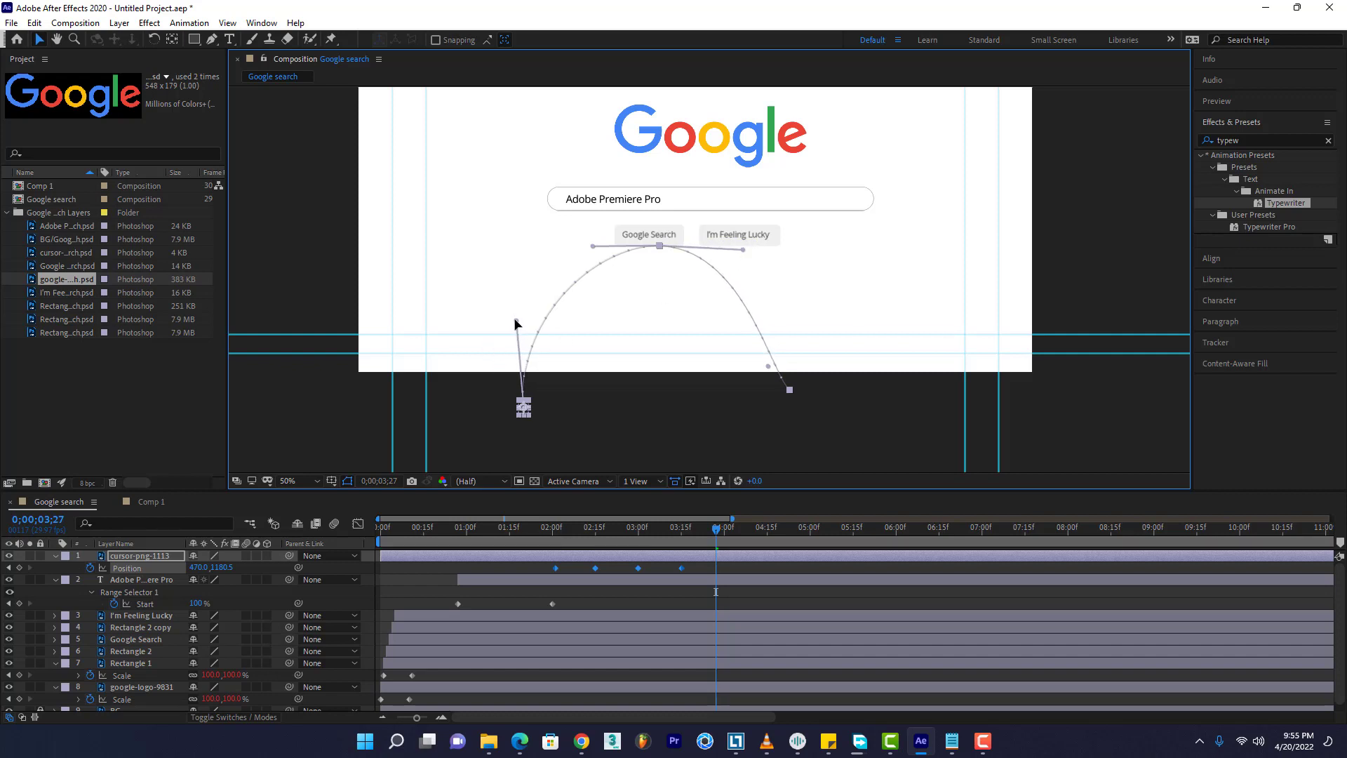
Preview the arched movement and shorten the incoming path handle at Google Search to make the cursor's approach straighter
left_click(498, 541)
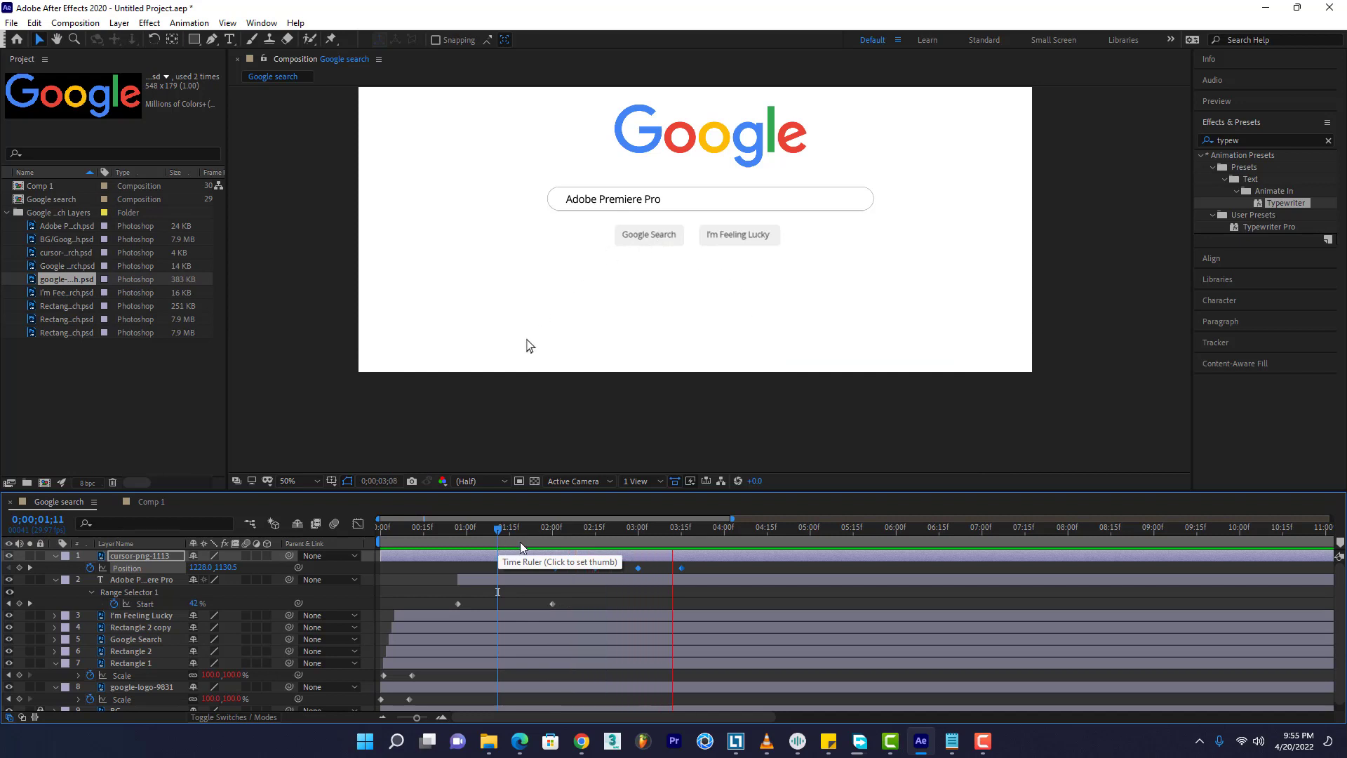
key("space")
left_click_drag(558, 536, 589, 536)
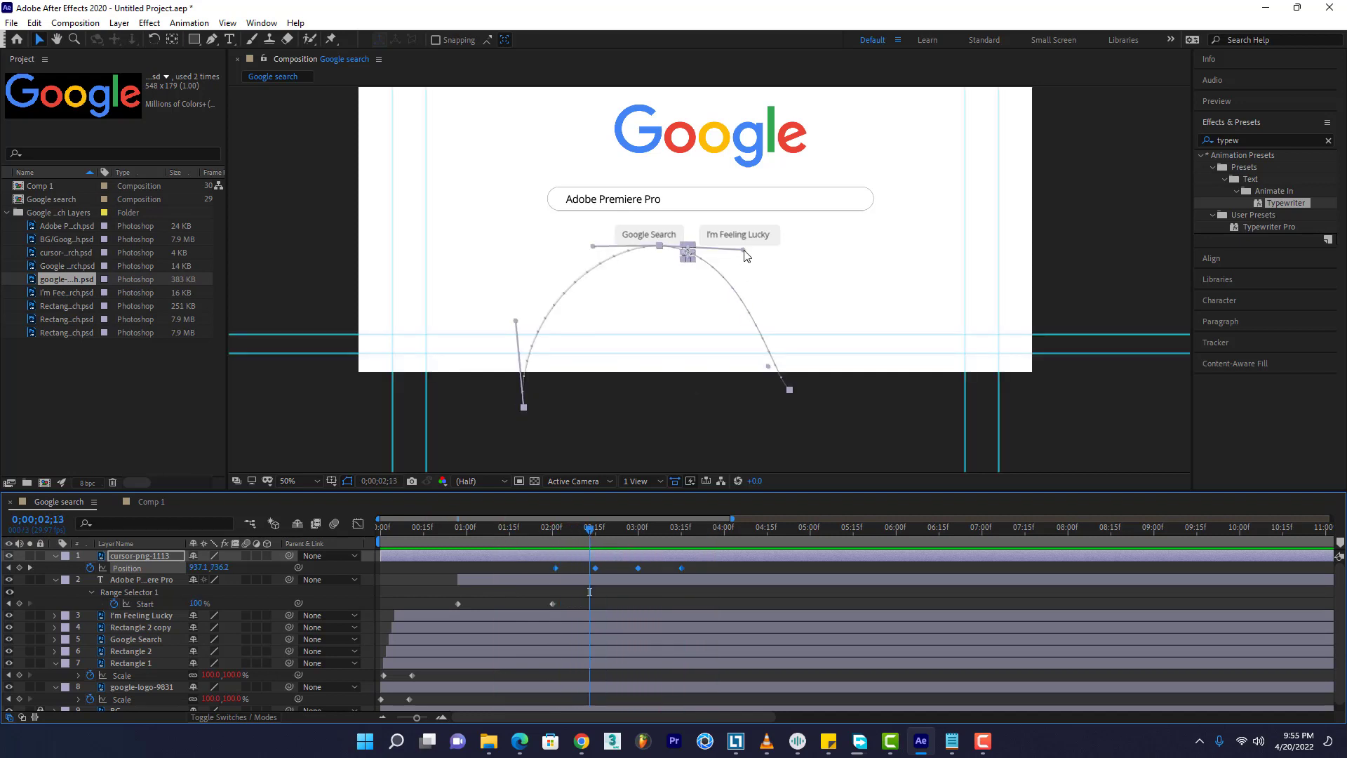
left_click_drag(746, 256, 679, 255)
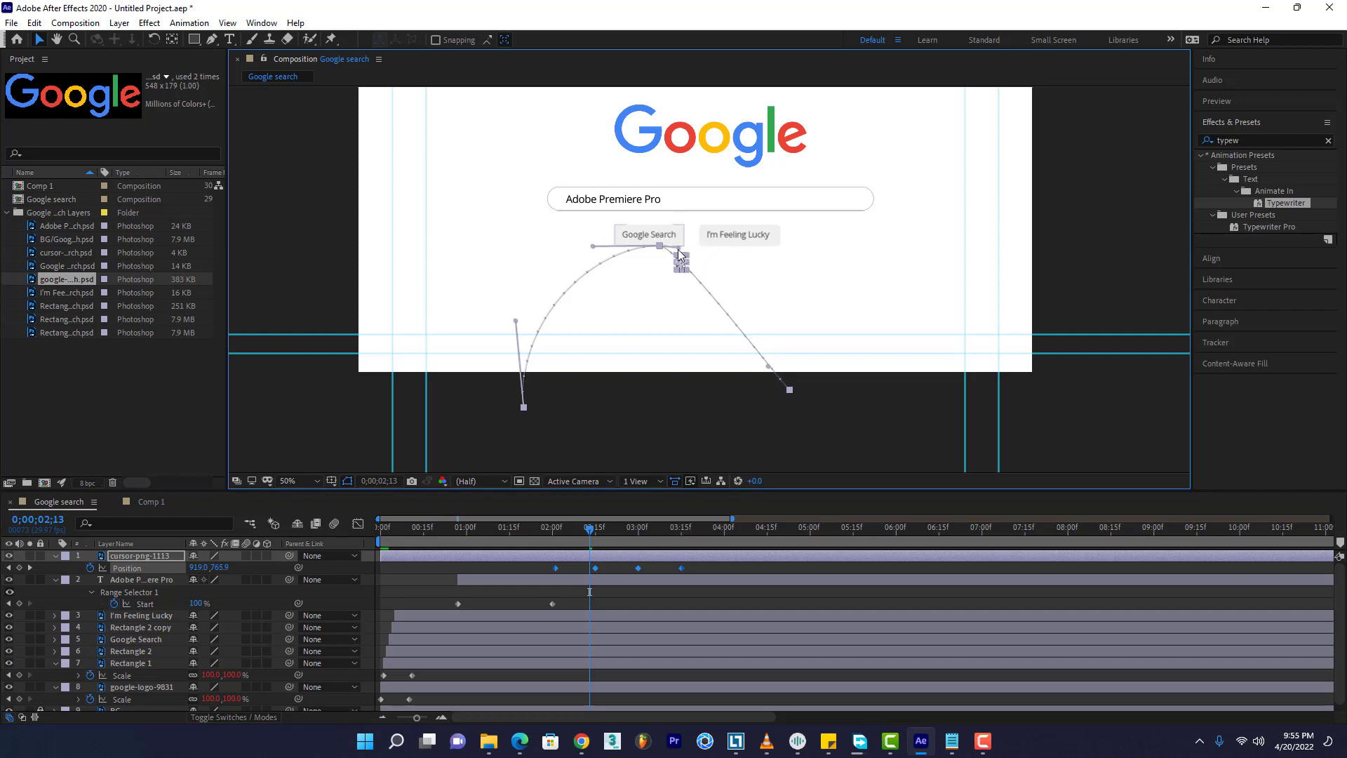
Apply Easy Ease to all four of the cursor layer's Position keyframes and preview the eased movement
left_click(560, 532)
left_click(552, 554)
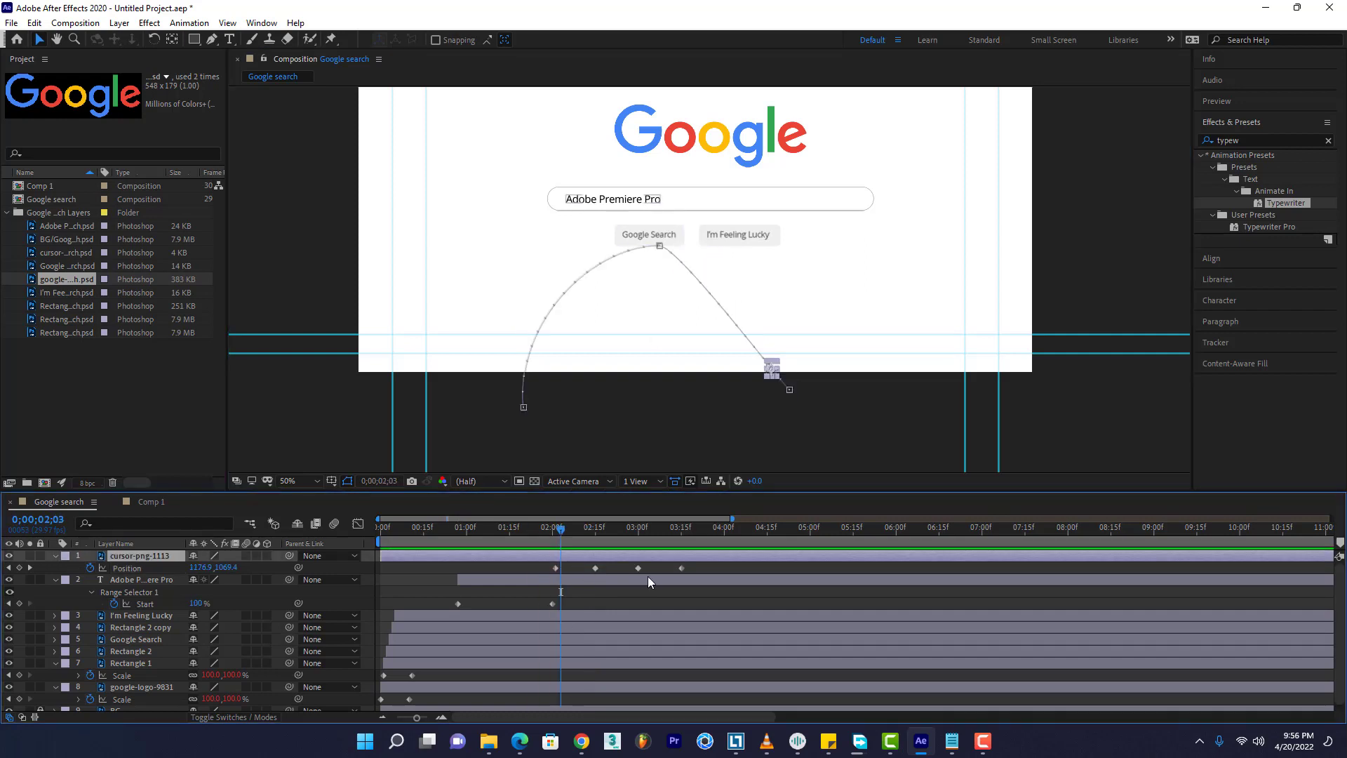
left_click_drag(688, 564, 533, 576)
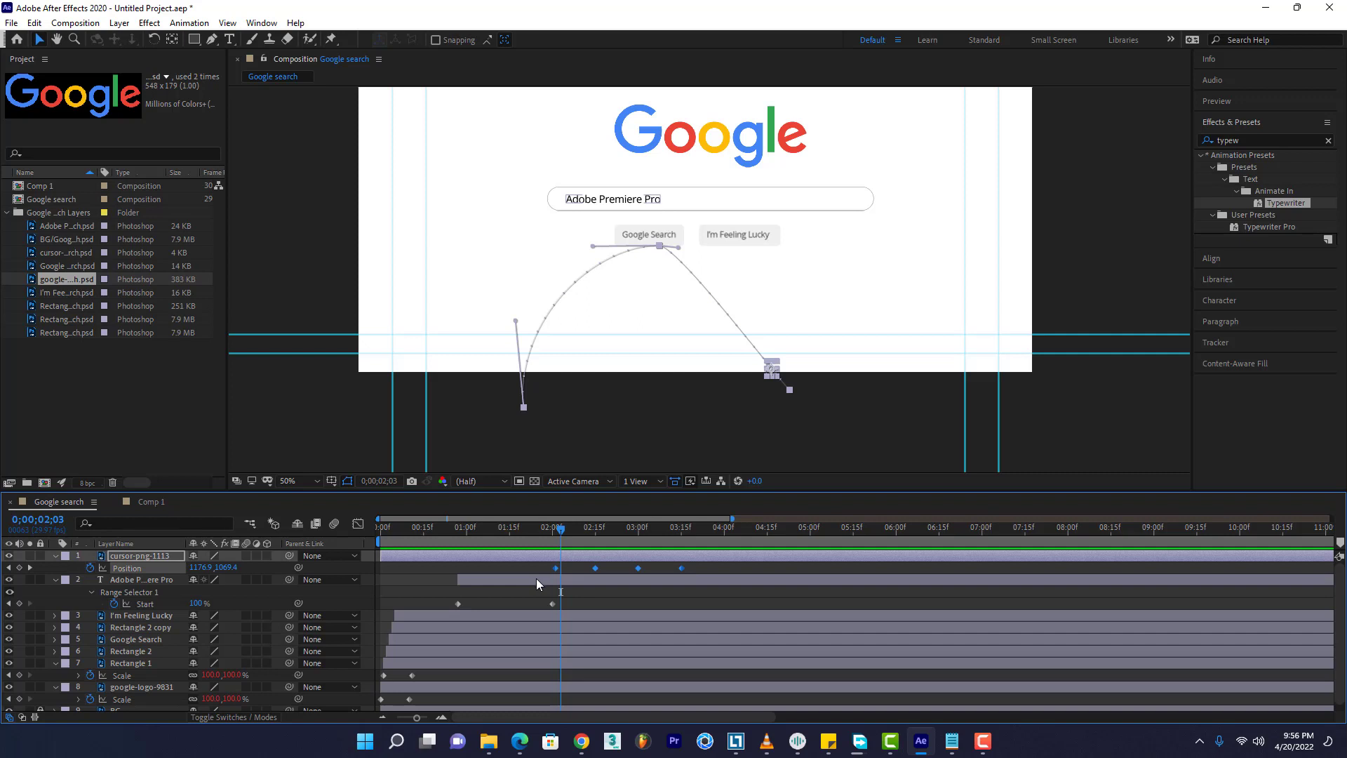
right_click(637, 569)
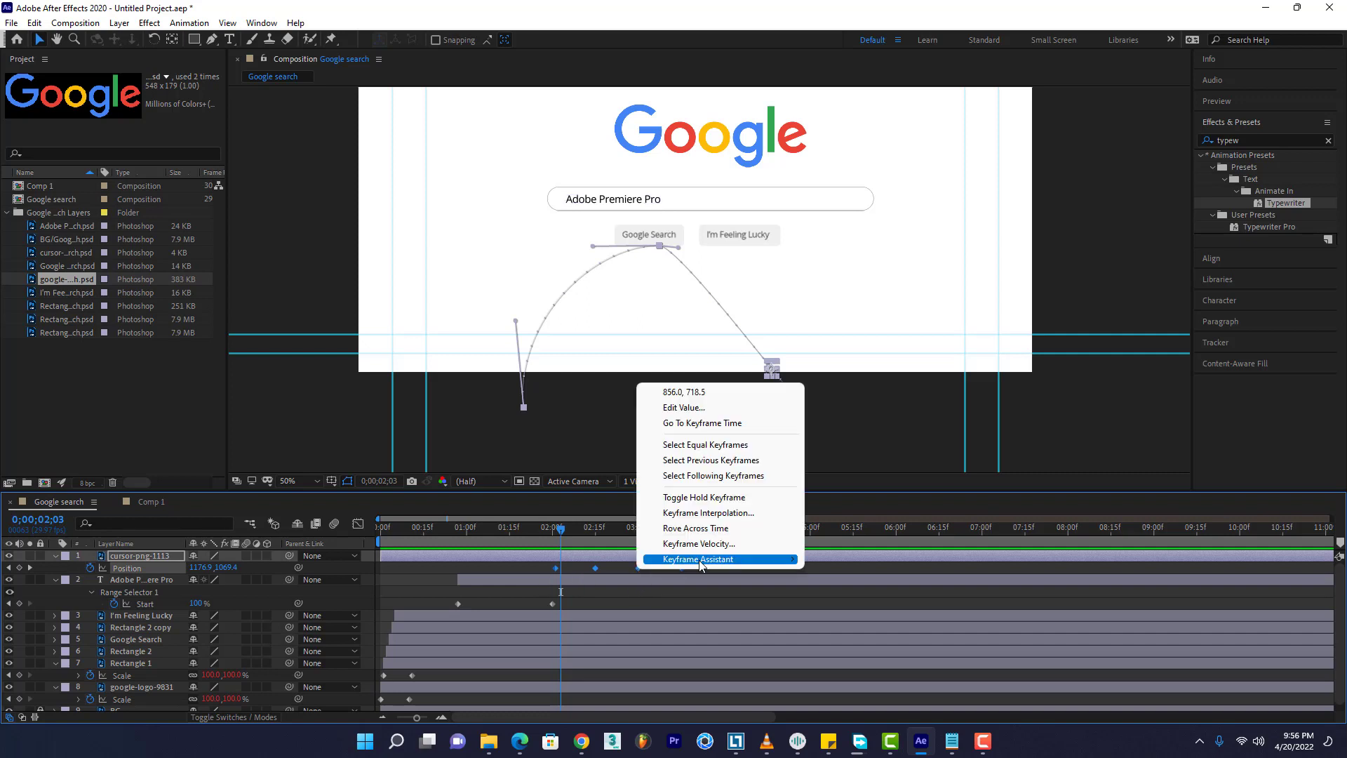
mouse_move(785, 559)
left_click(845, 605)
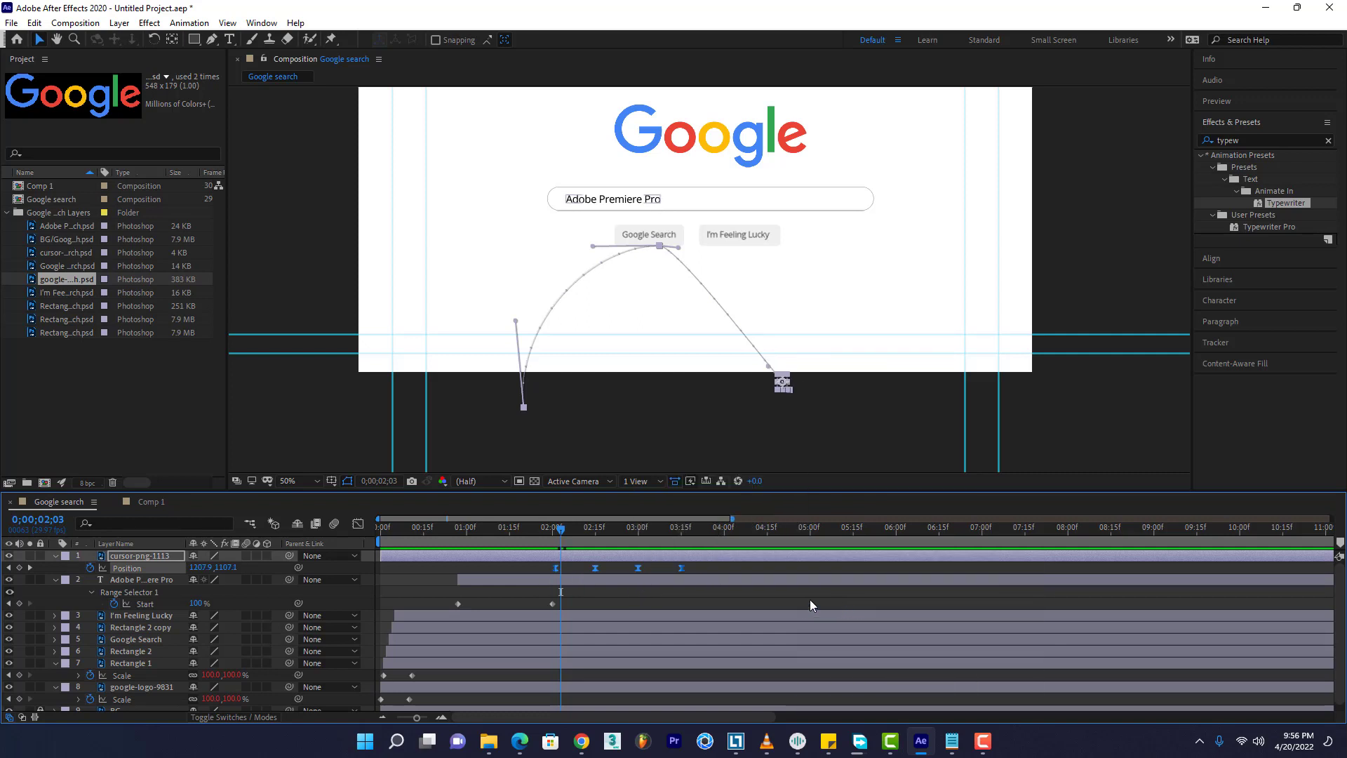
left_click(529, 539)
key("space")
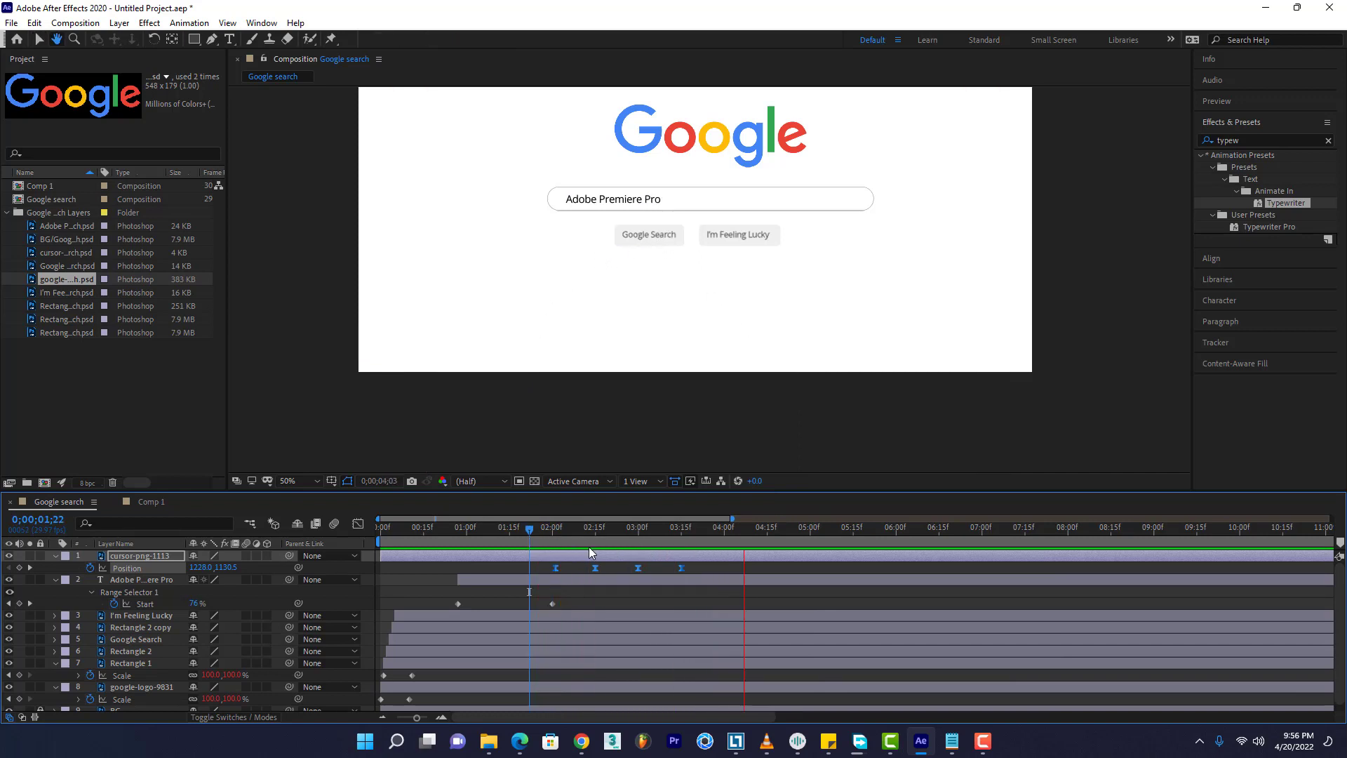
Shorten the exit point's path handle, slightly lengthen the incoming handle at Google Search, and preview from 0;00;02;00
left_click(551, 539)
left_click(553, 539)
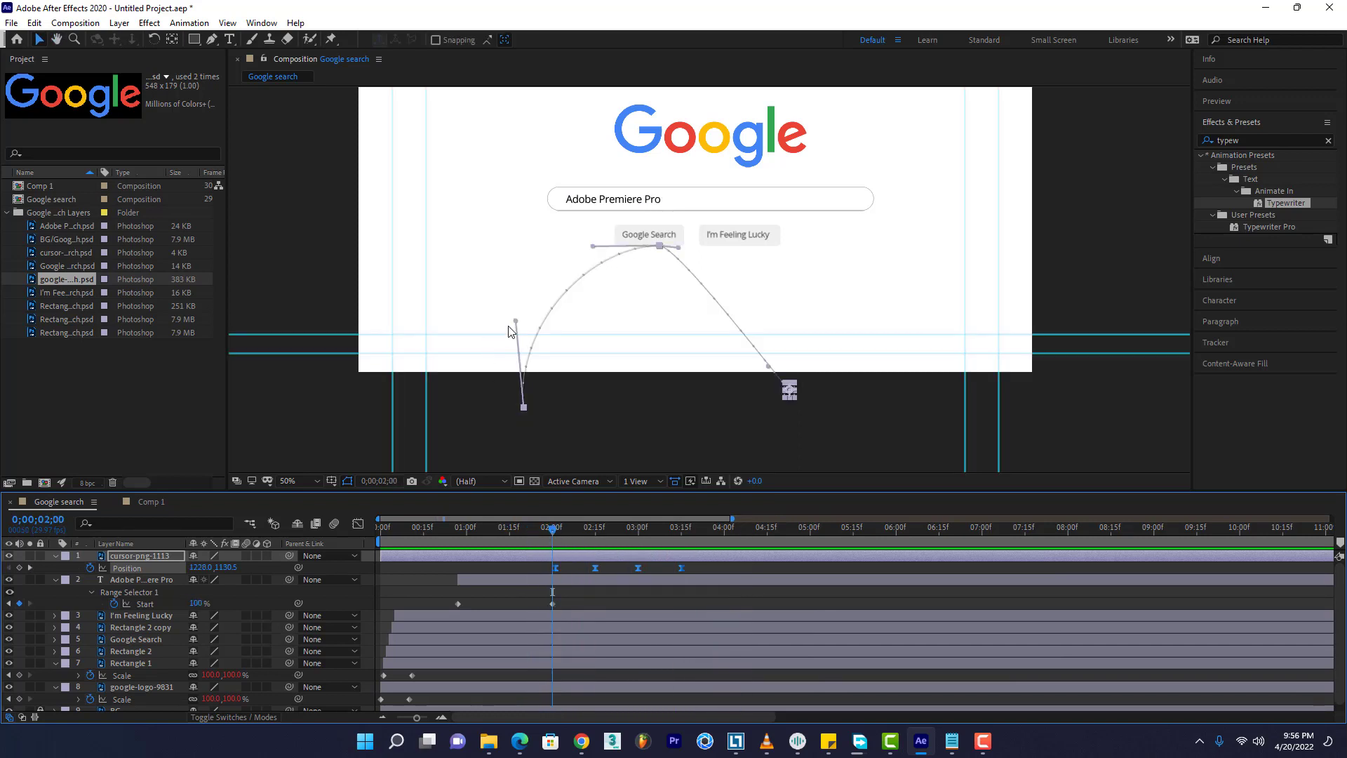
left_click_drag(517, 324, 522, 337)
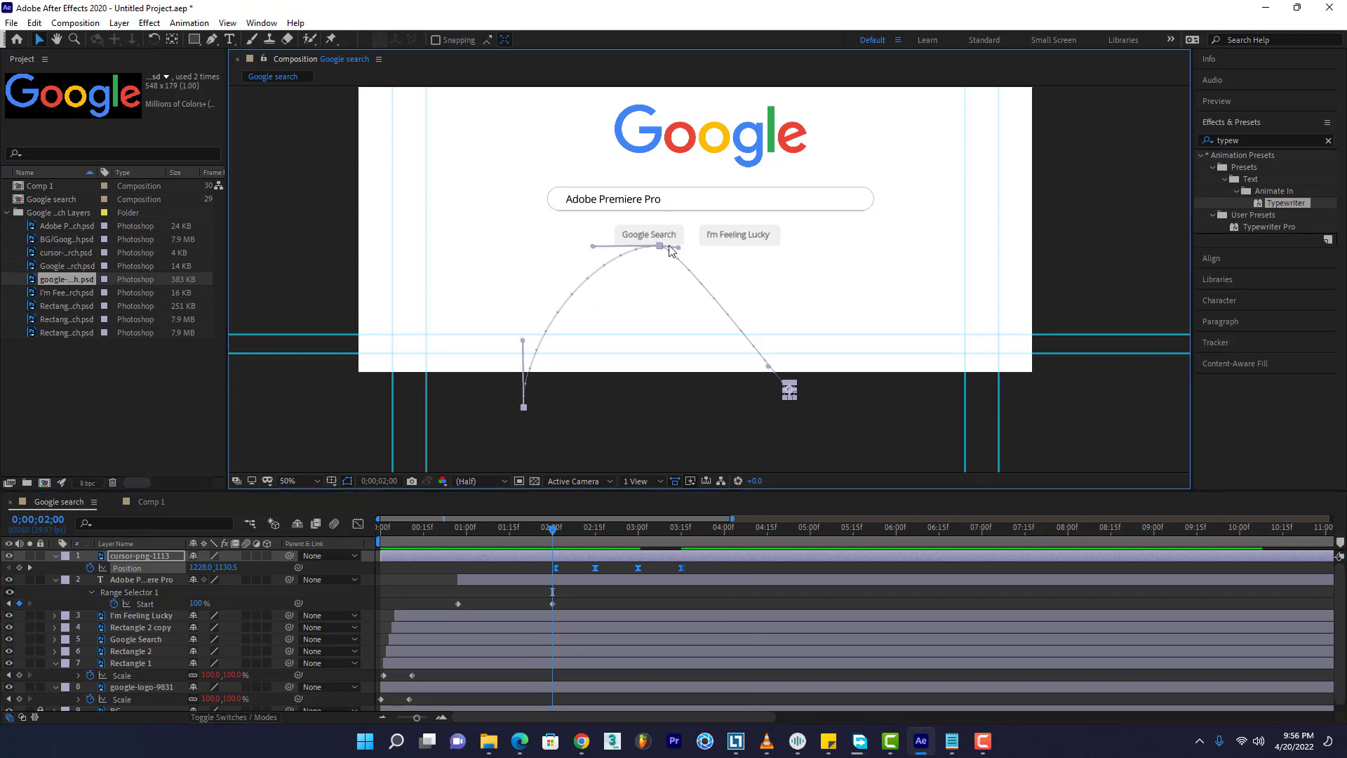
left_click_drag(675, 251, 691, 246)
key("space")
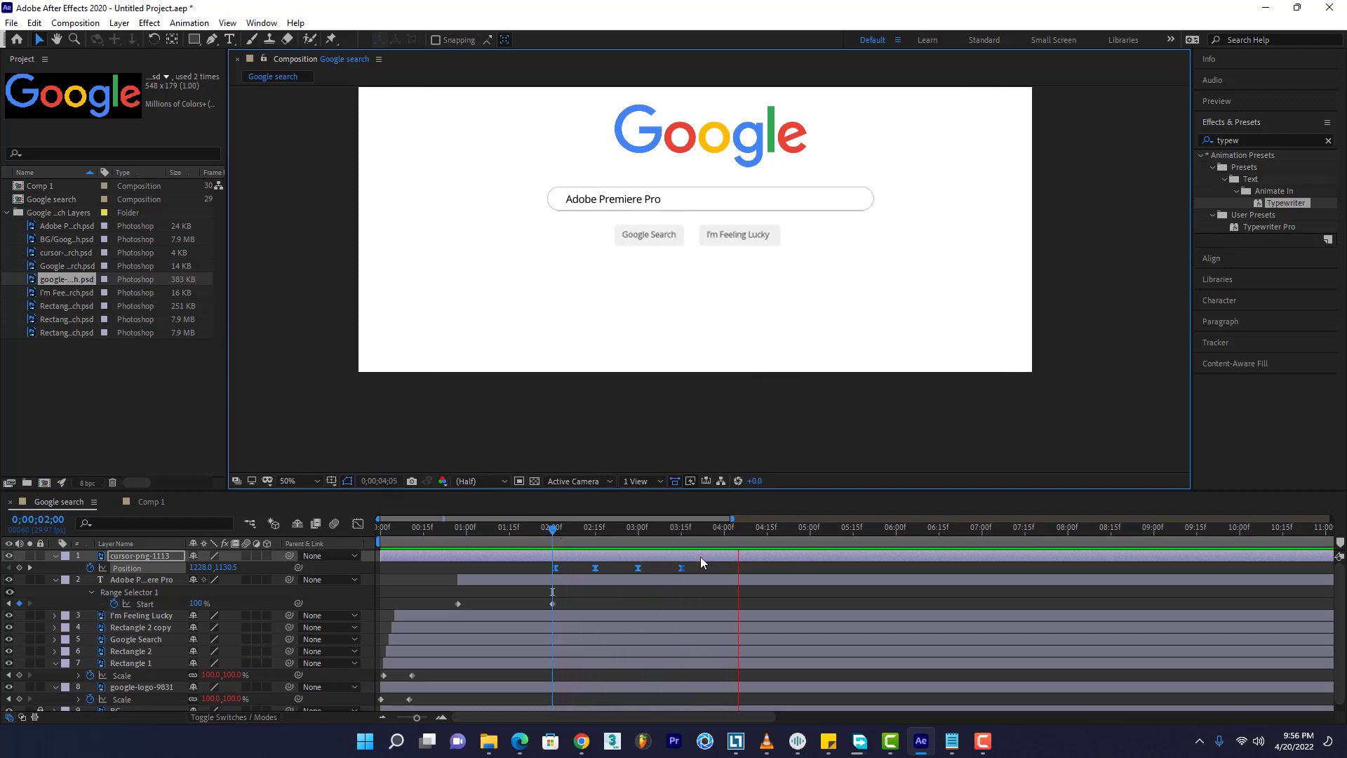
At 0;00;02;22, collapse the cursor layer's properties and duplicate Rectangle 2, the background of the Google Search button
mouse_move(618, 531)
left_mouse_down()
mouse_move(591, 535)
mouse_move(616, 534)
left_mouse_up()
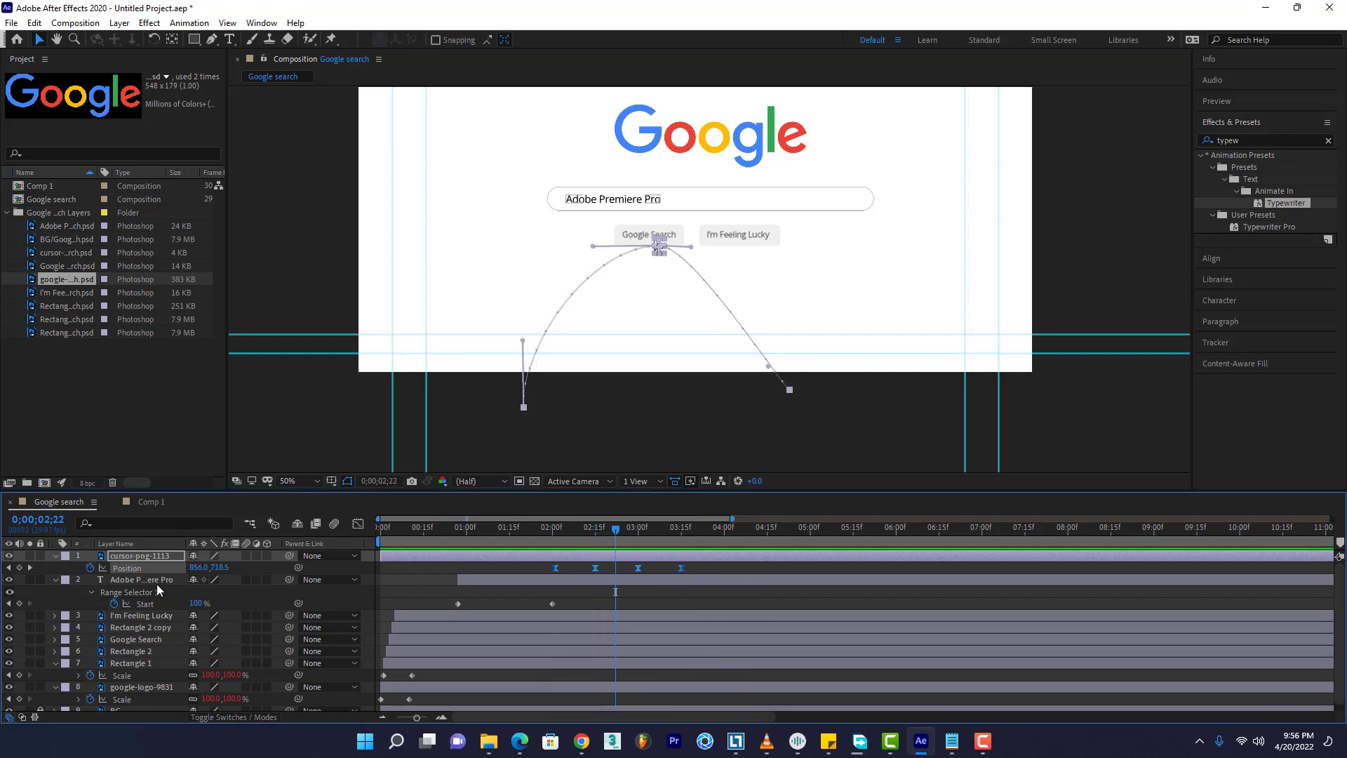
left_click(54, 556)
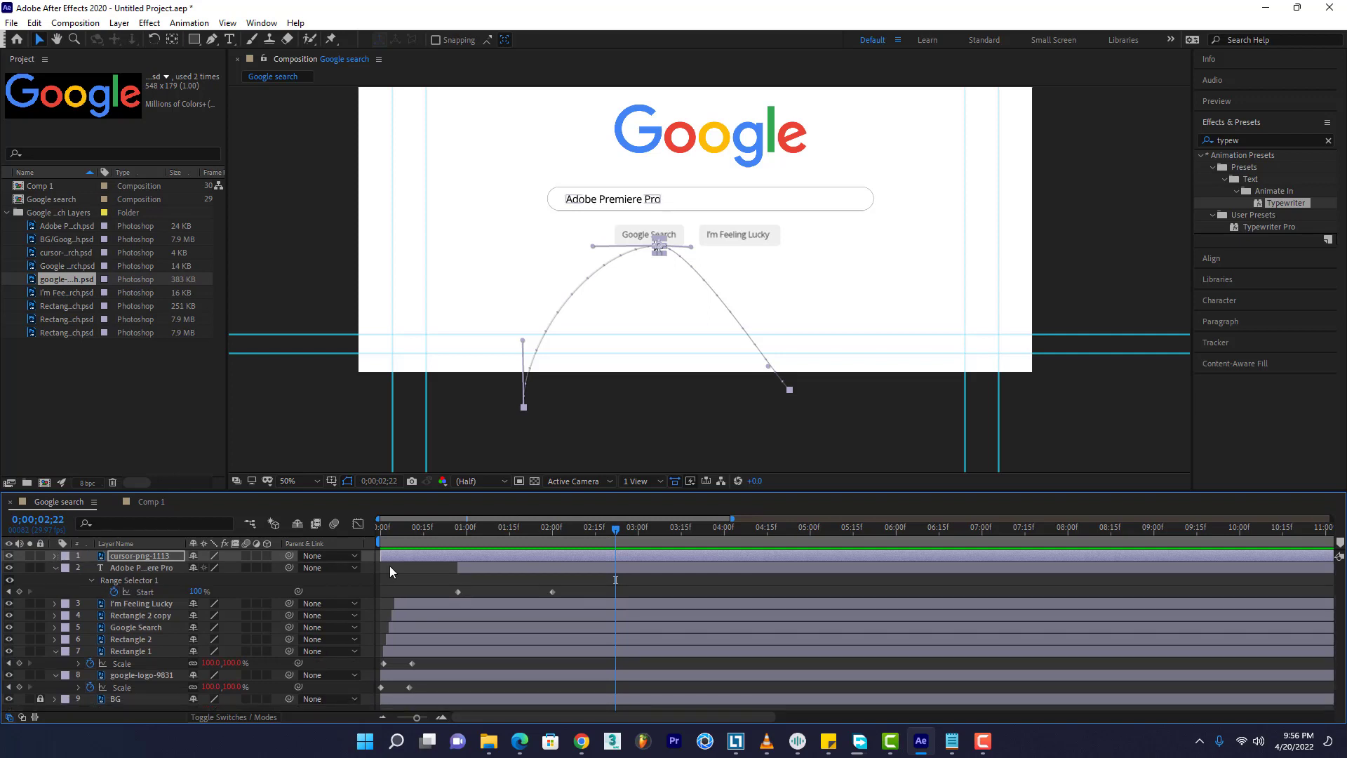
left_click(659, 597)
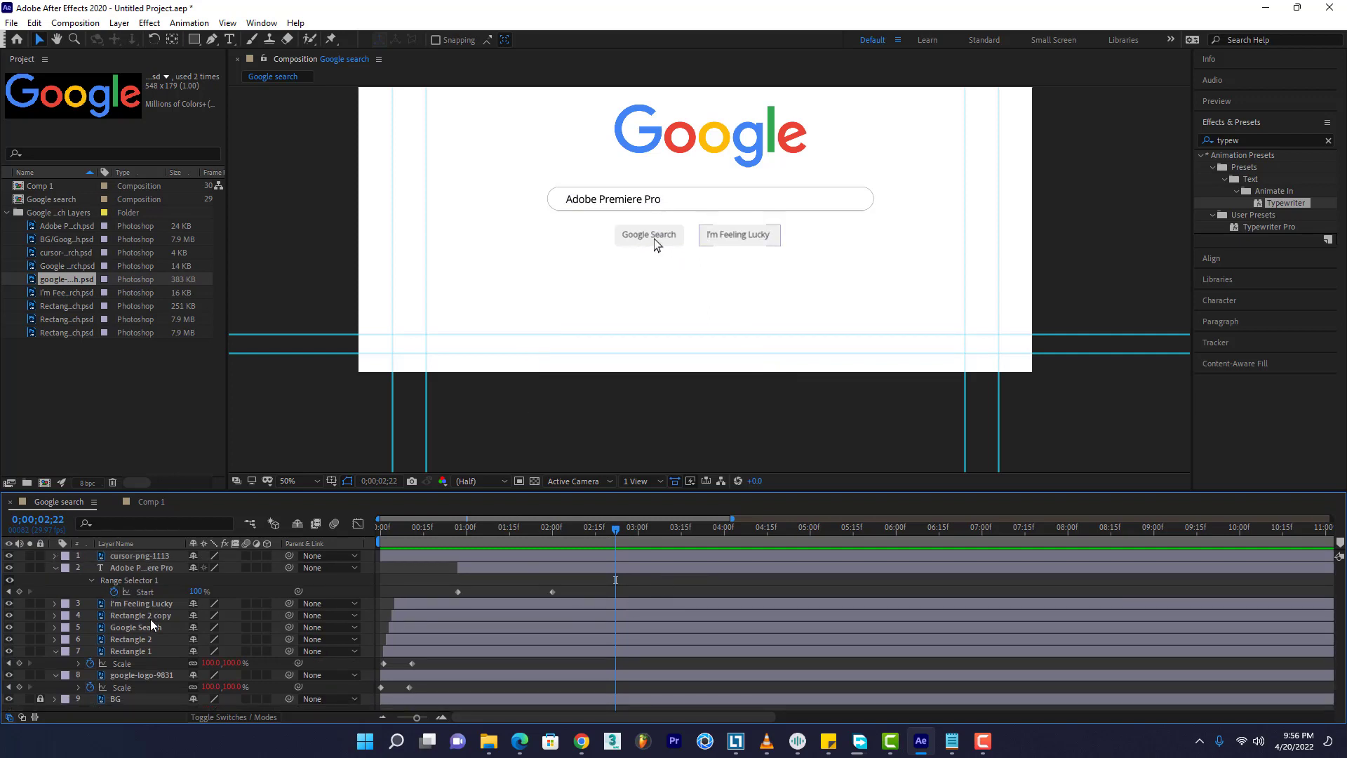
left_click(154, 619)
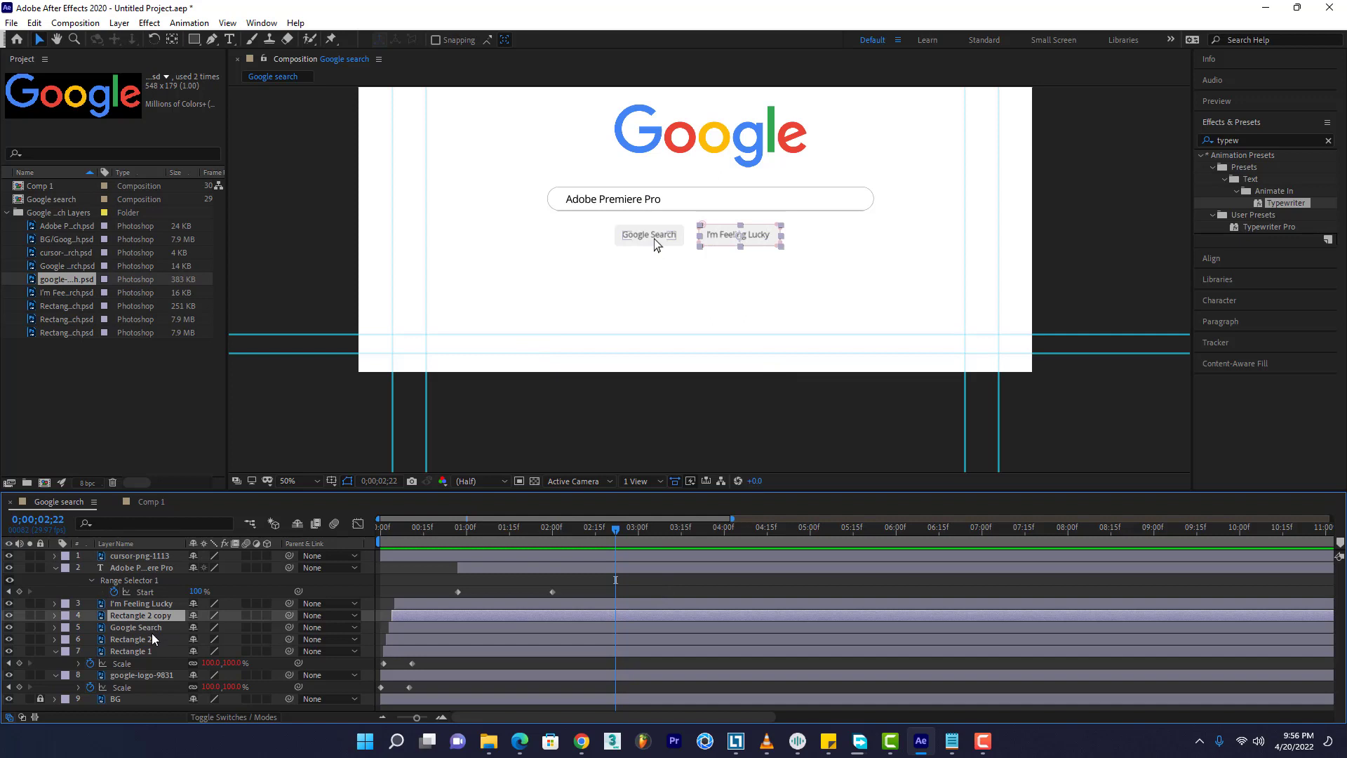
left_click(150, 641)
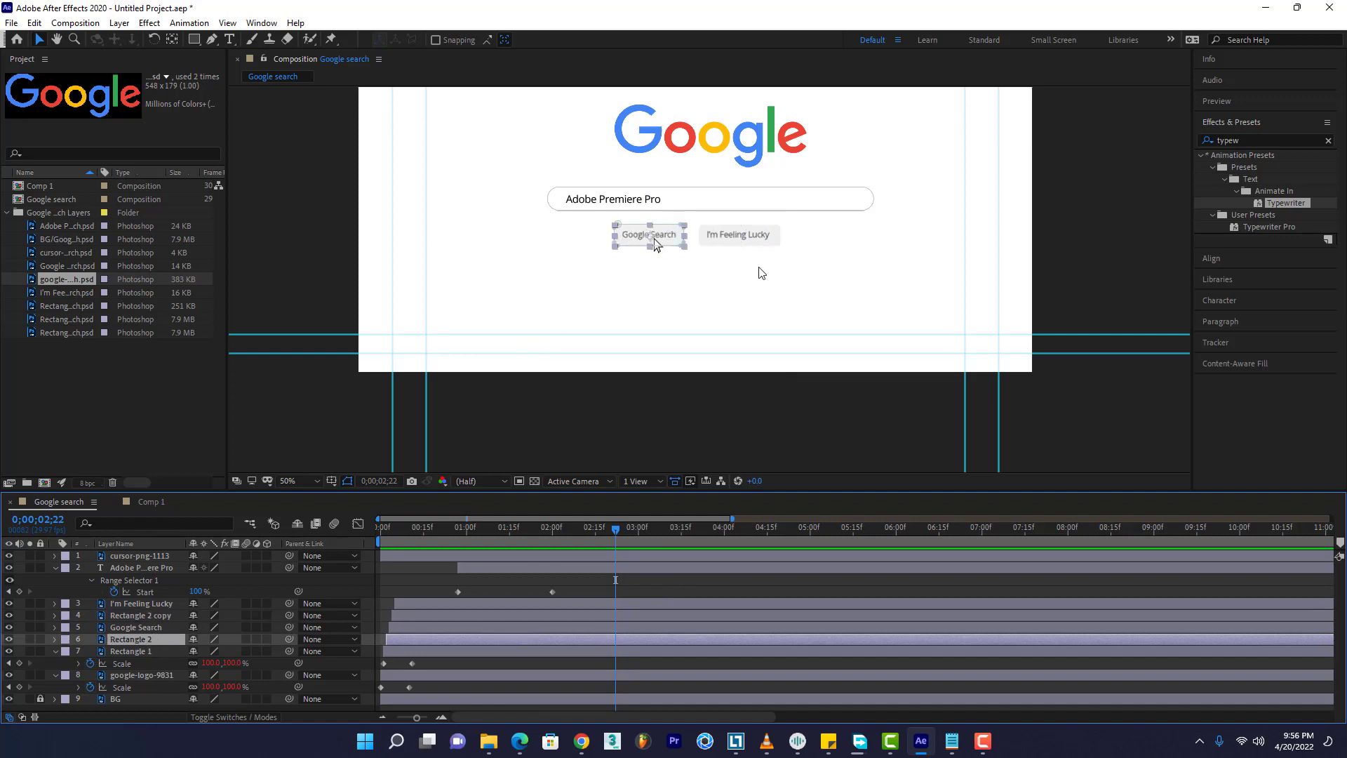
scroll(709, 278, "up", 2)
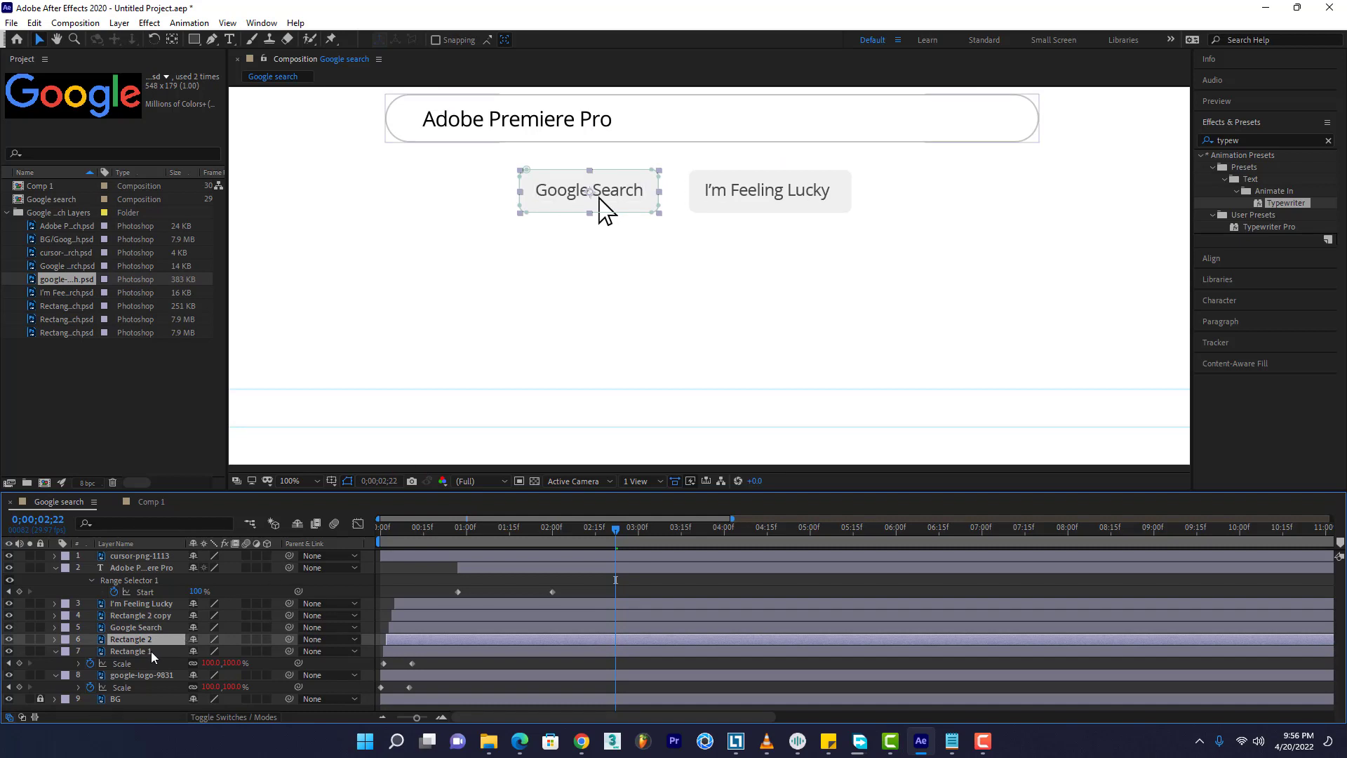
key("ctrl+d")
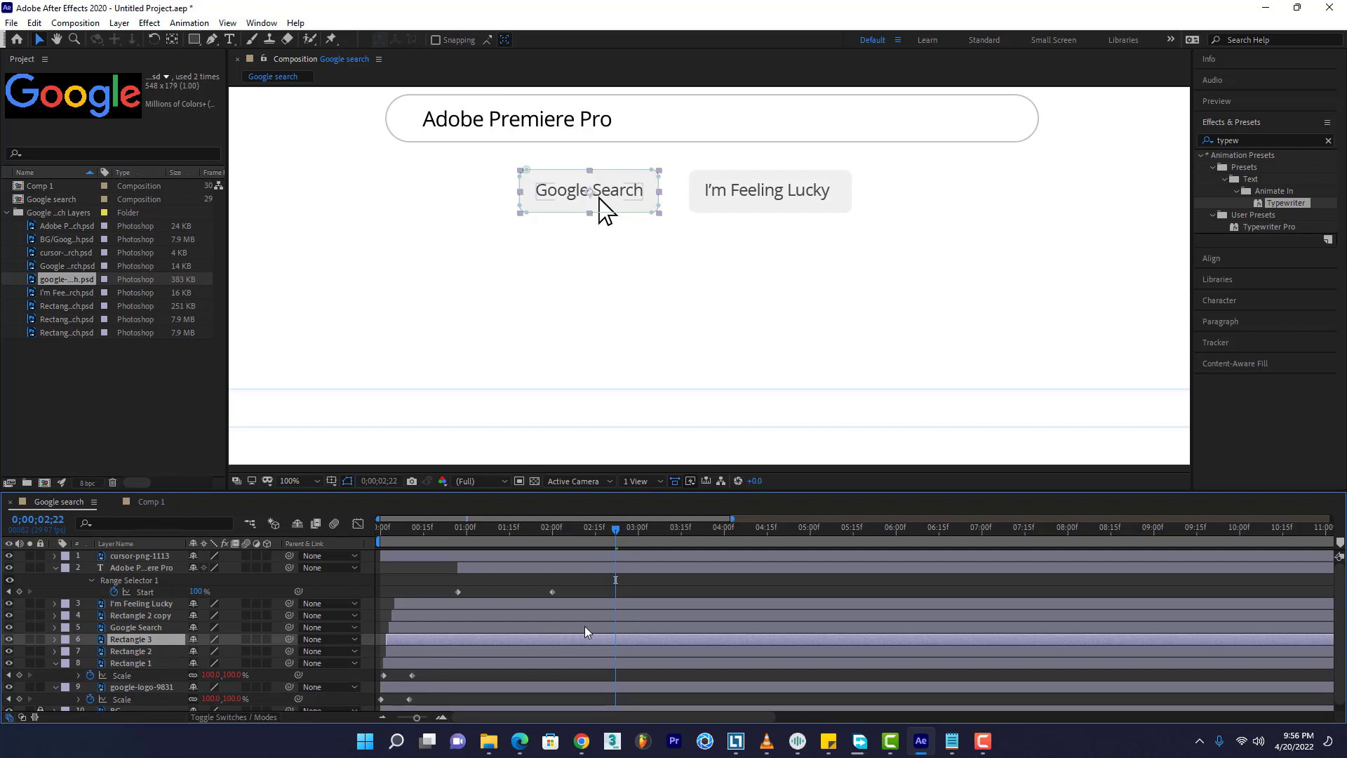
Trim the duplicated Rectangle 3 layer to start at 0;00;02;22 and end at 0;00;02;27
key("alt+bracketleft")
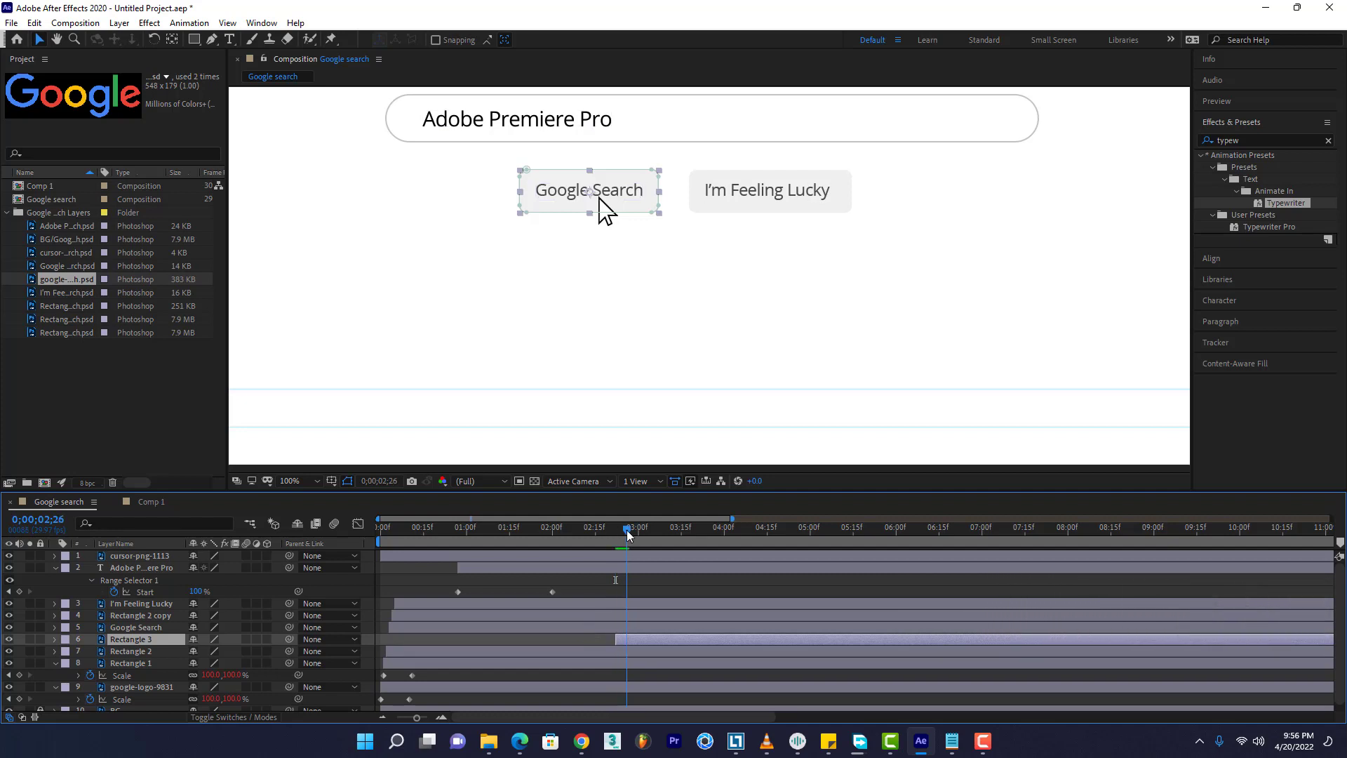
left_click_drag(629, 532, 631, 535)
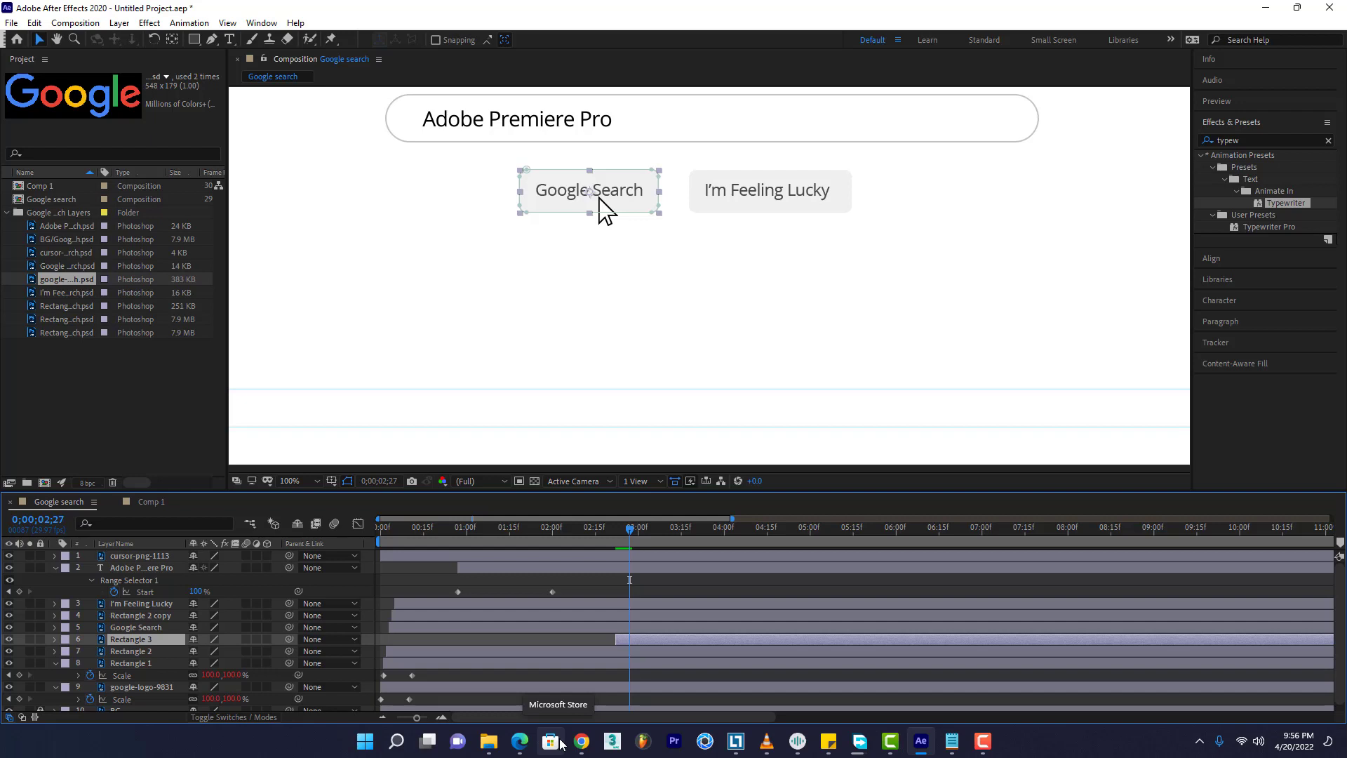
key("alt+bracketright")
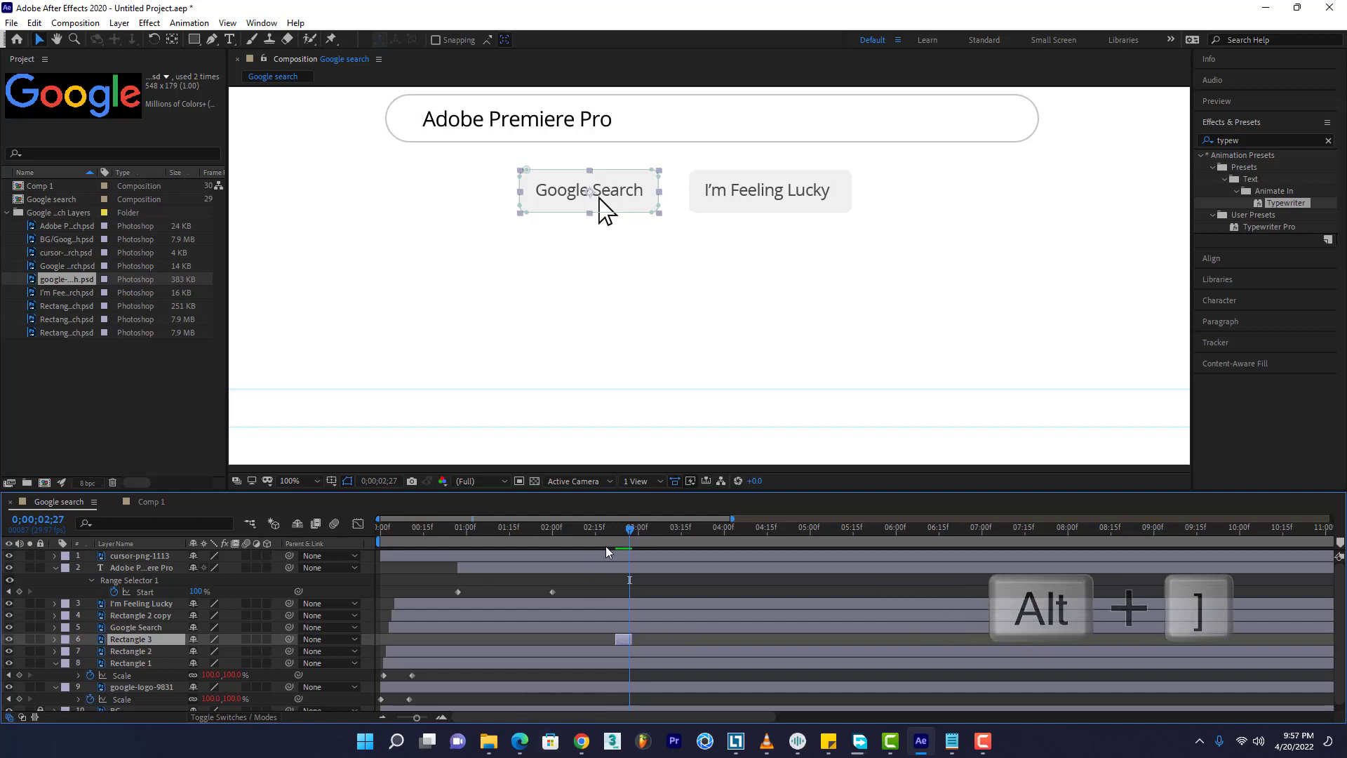
Clear the effects search and apply the Generate Fill effect to the Rectangle 3 highlight layer
left_click(1326, 138)
left_click(150, 25)
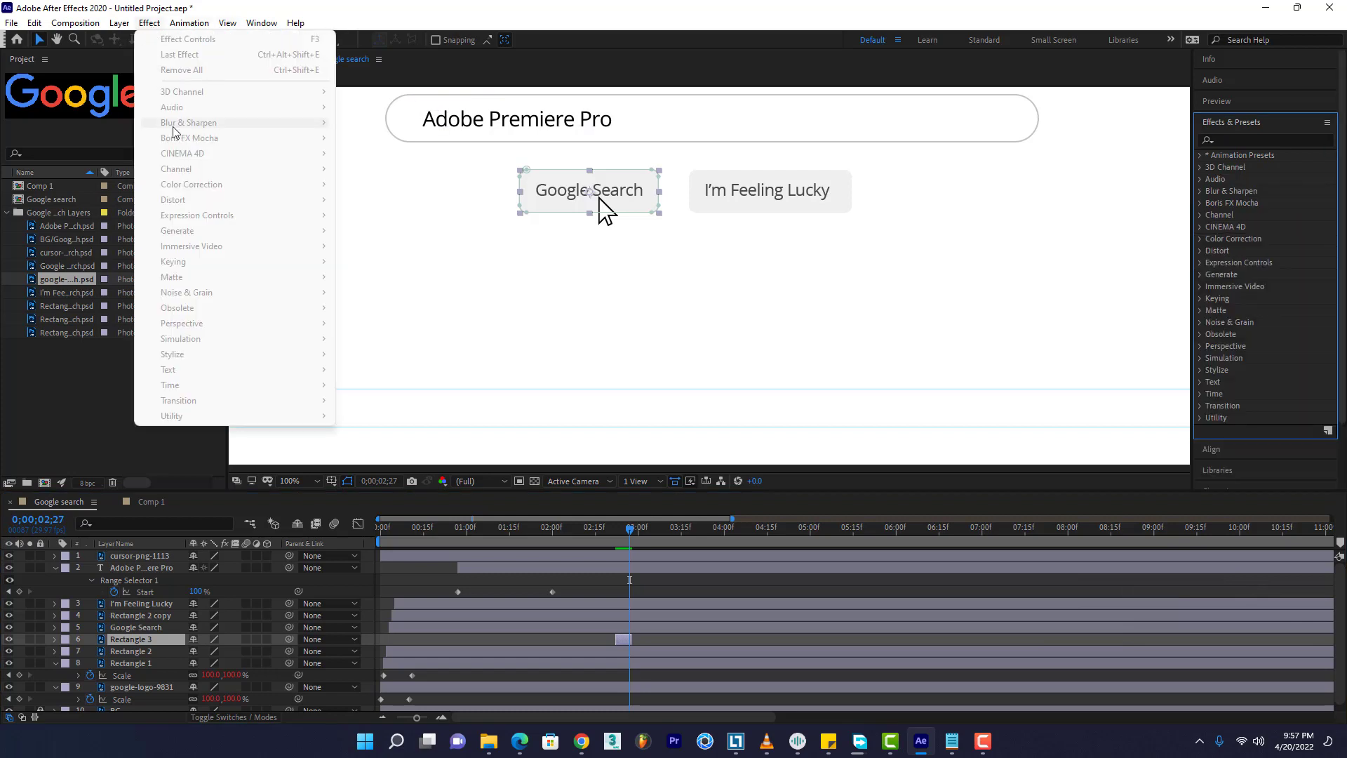
left_click(591, 638)
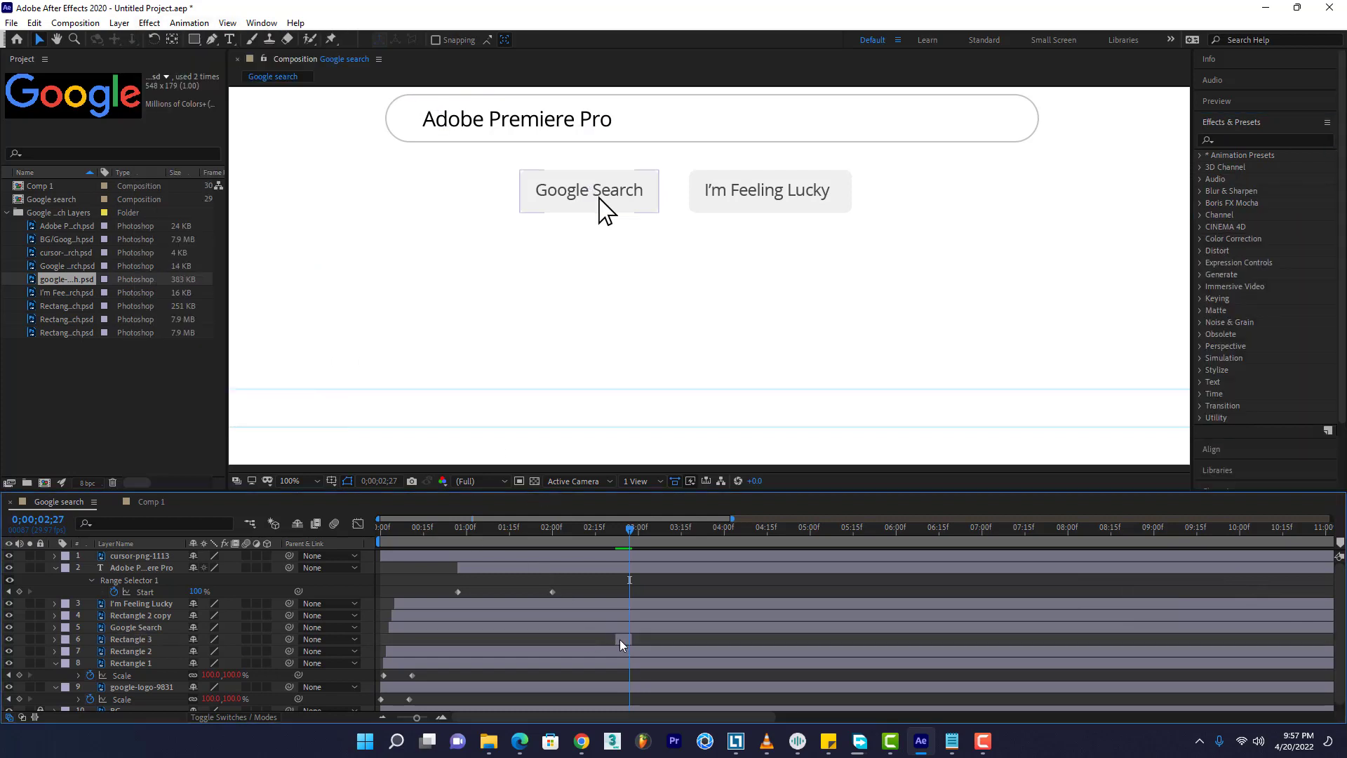
left_click(621, 639)
left_click(149, 24)
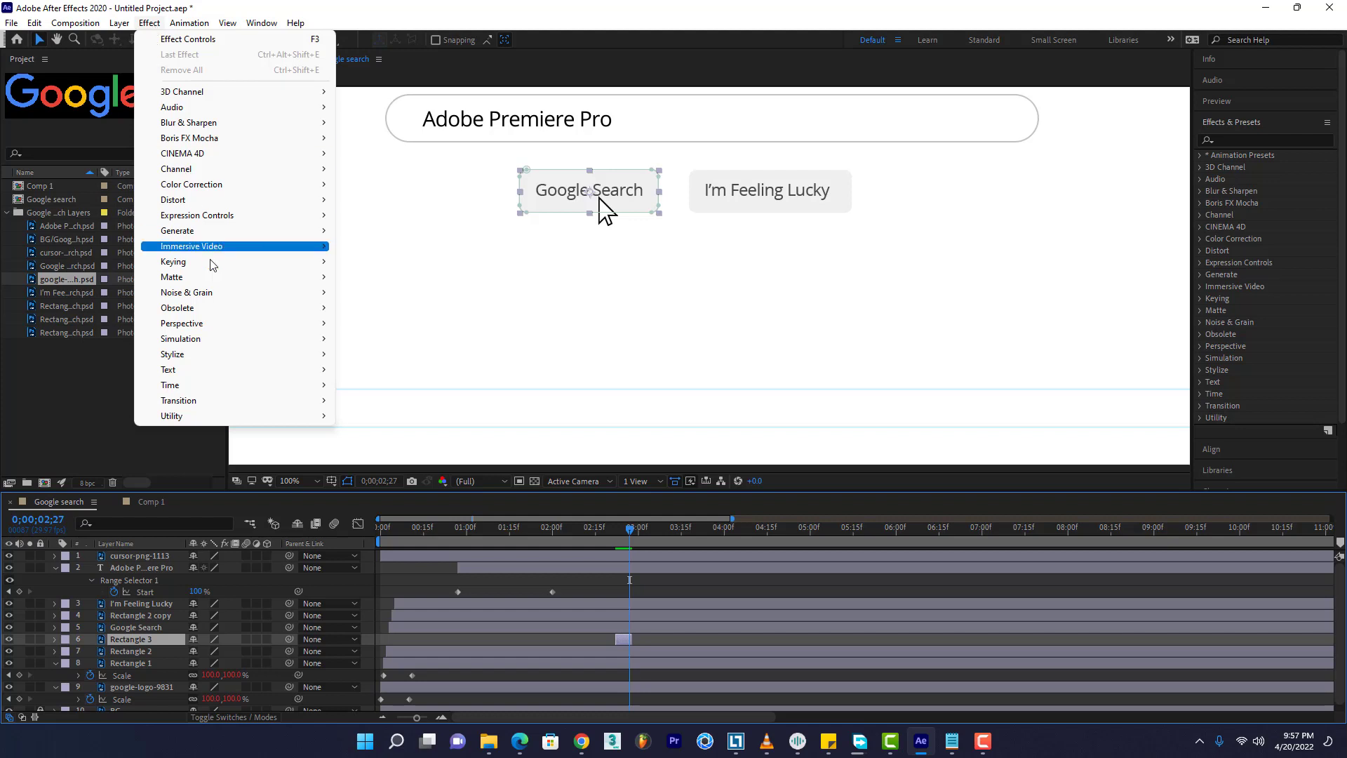
mouse_move(207, 231)
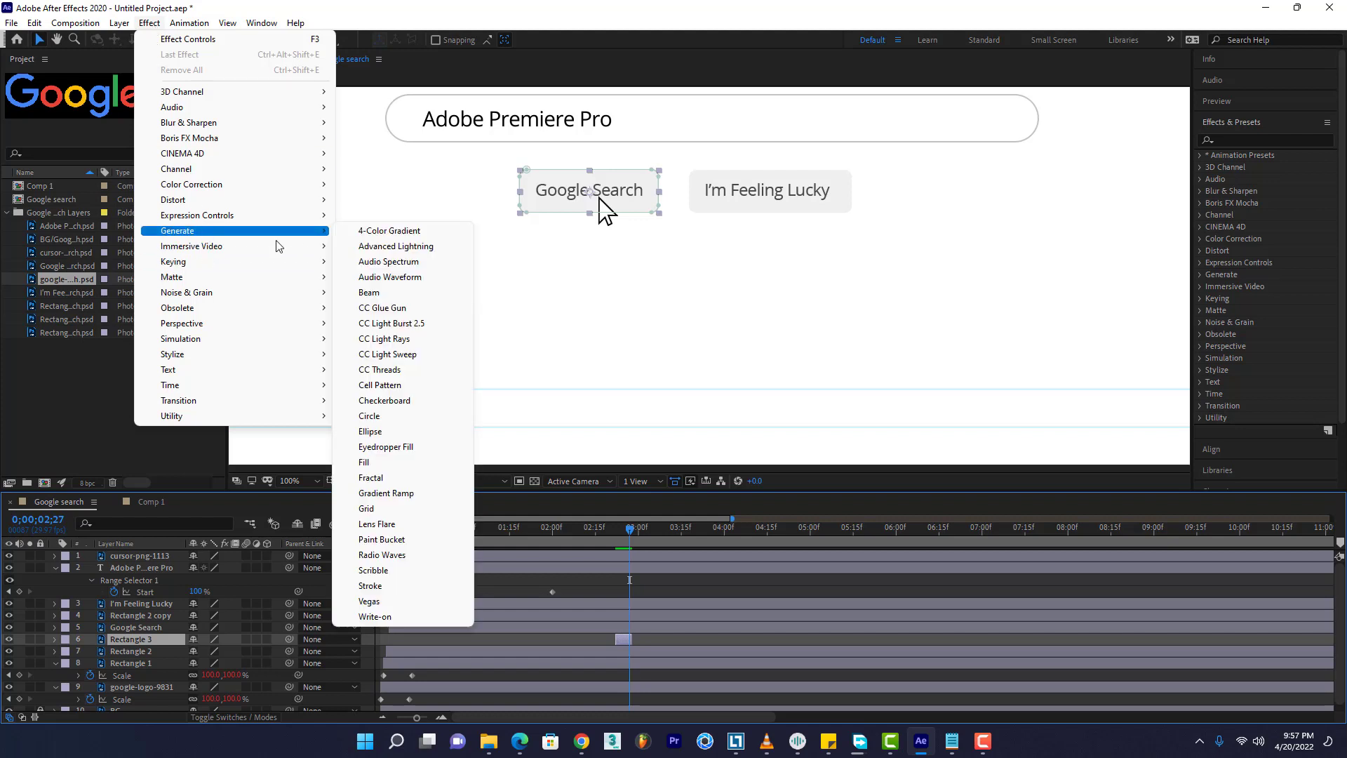
left_click(401, 463)
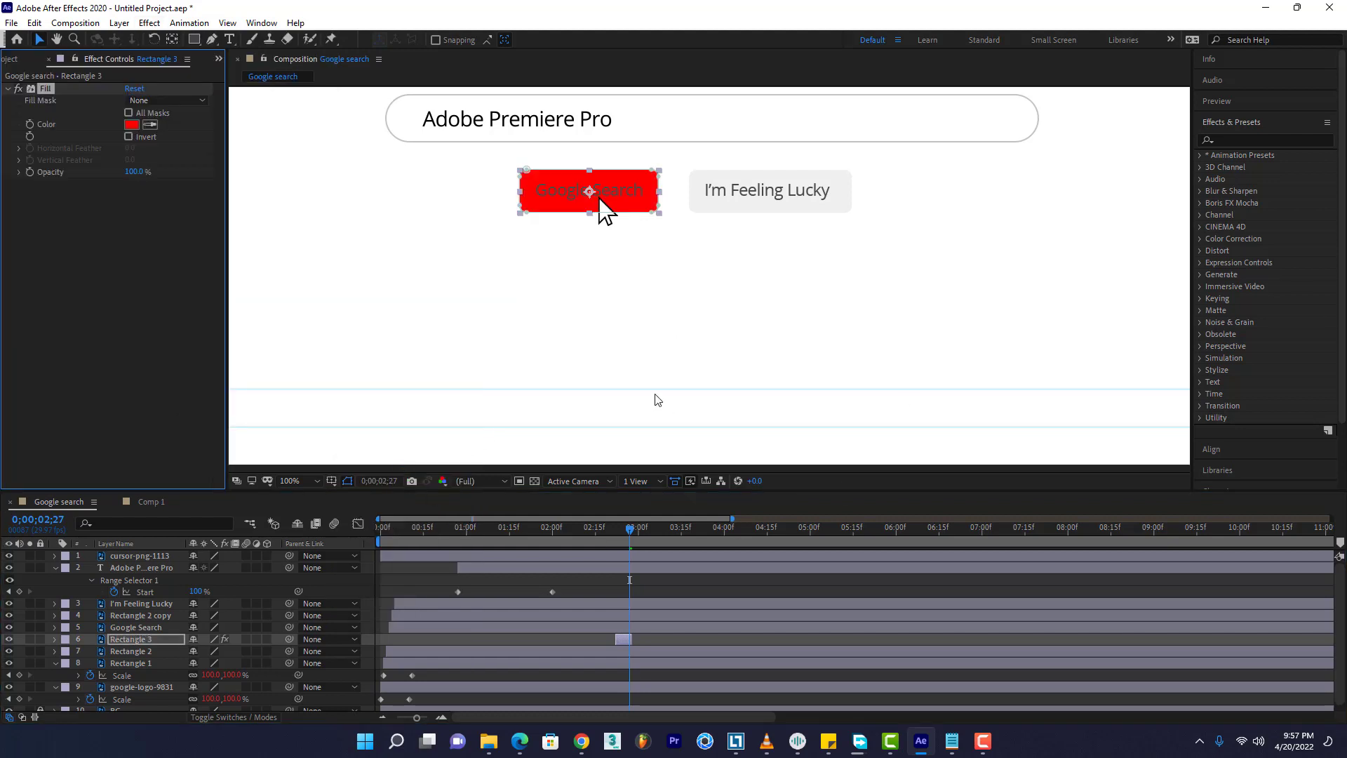
Set Rectangle 3's Fill color to a fully saturated light blue, about 00CCFF
left_click(131, 124)
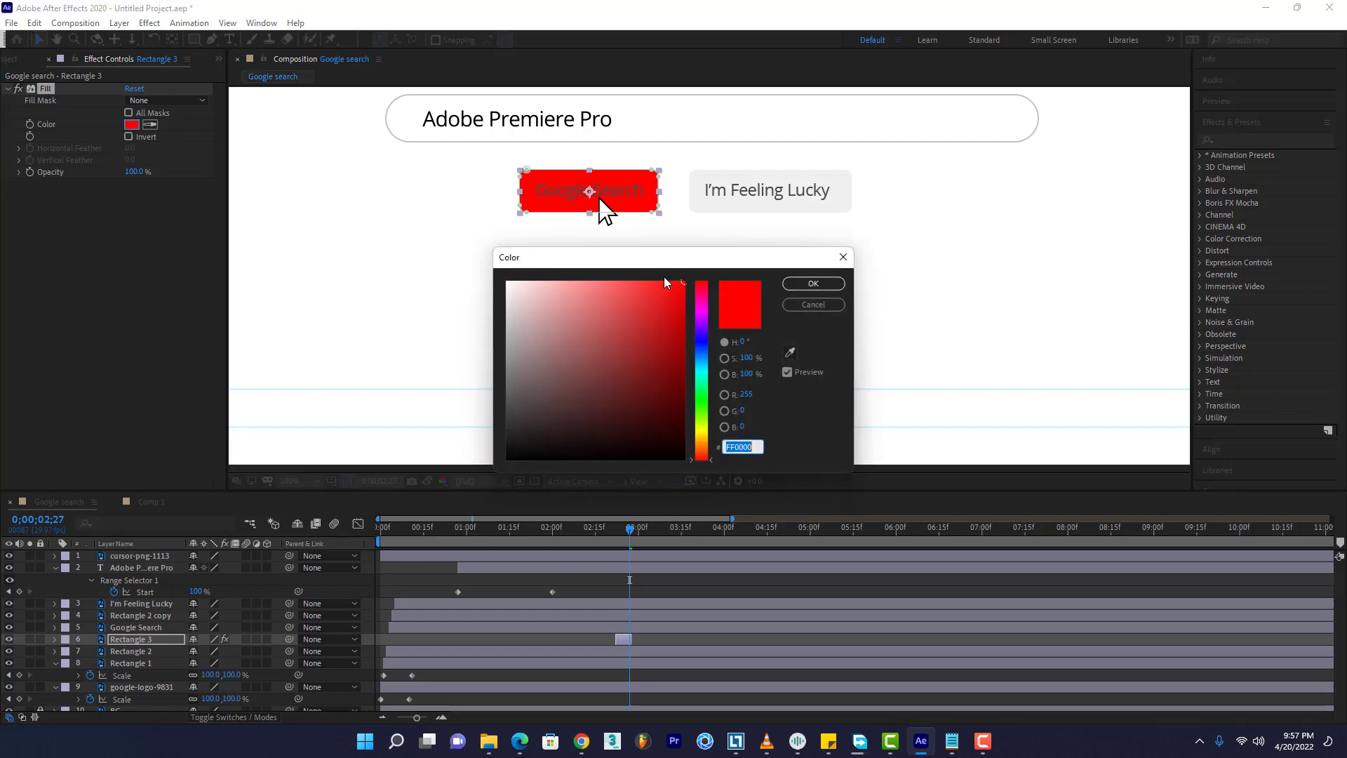
left_click(705, 366)
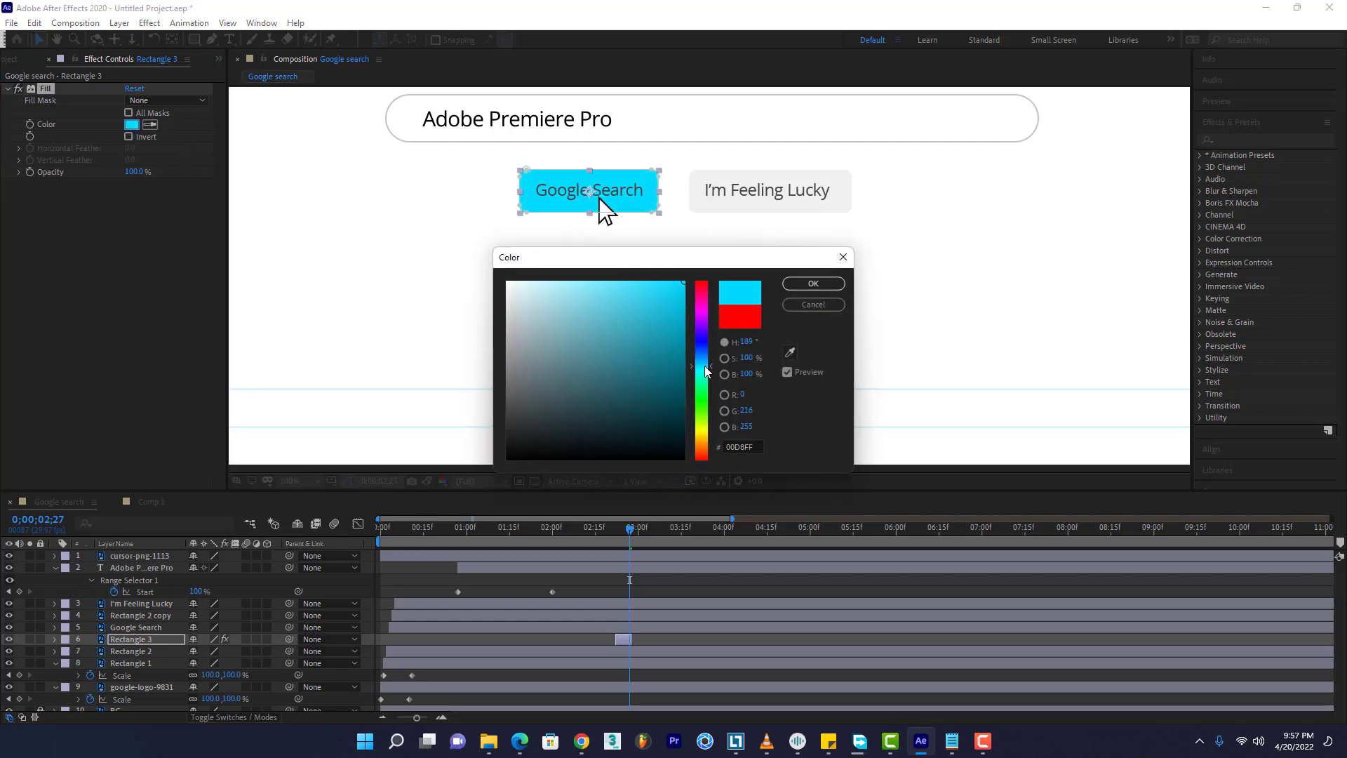
left_click_drag(704, 364, 704, 364)
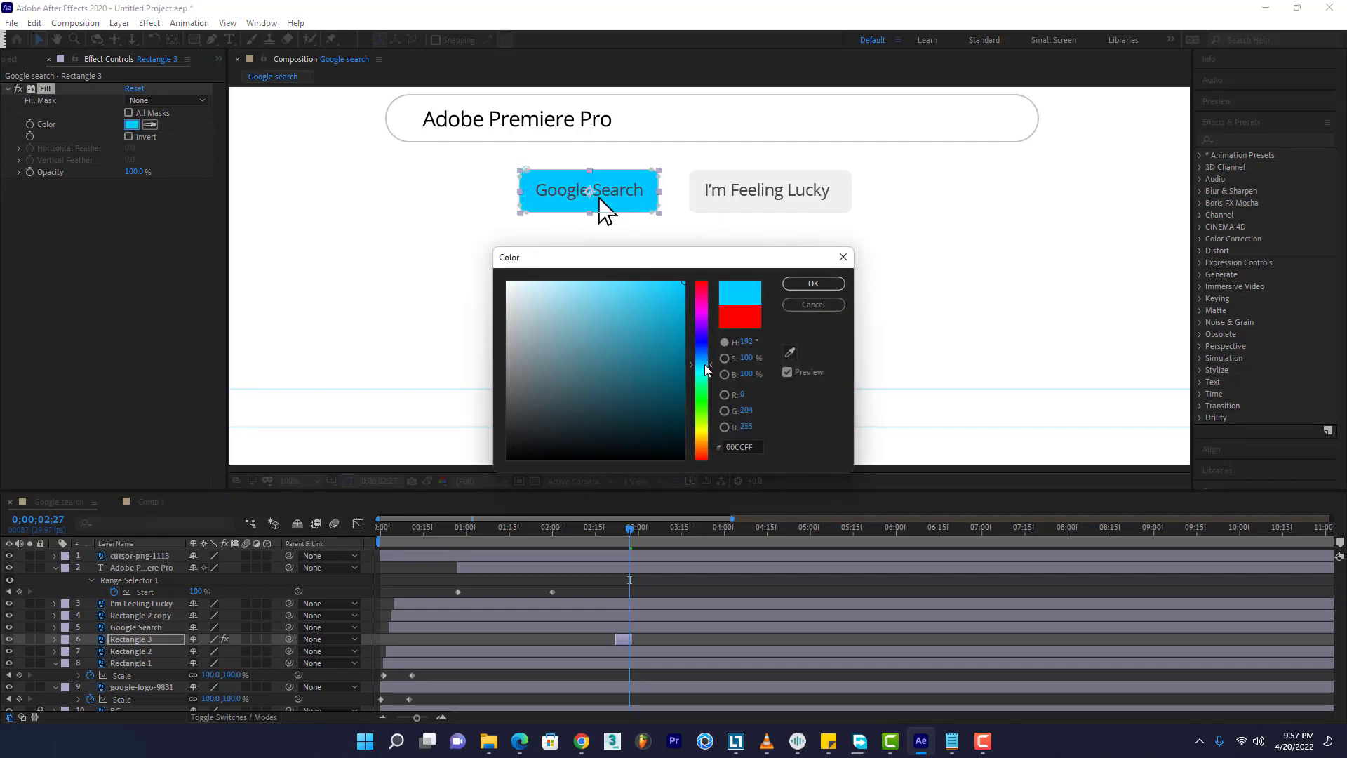
left_click(580, 282)
left_click_drag(581, 281, 682, 278)
left_click(813, 283)
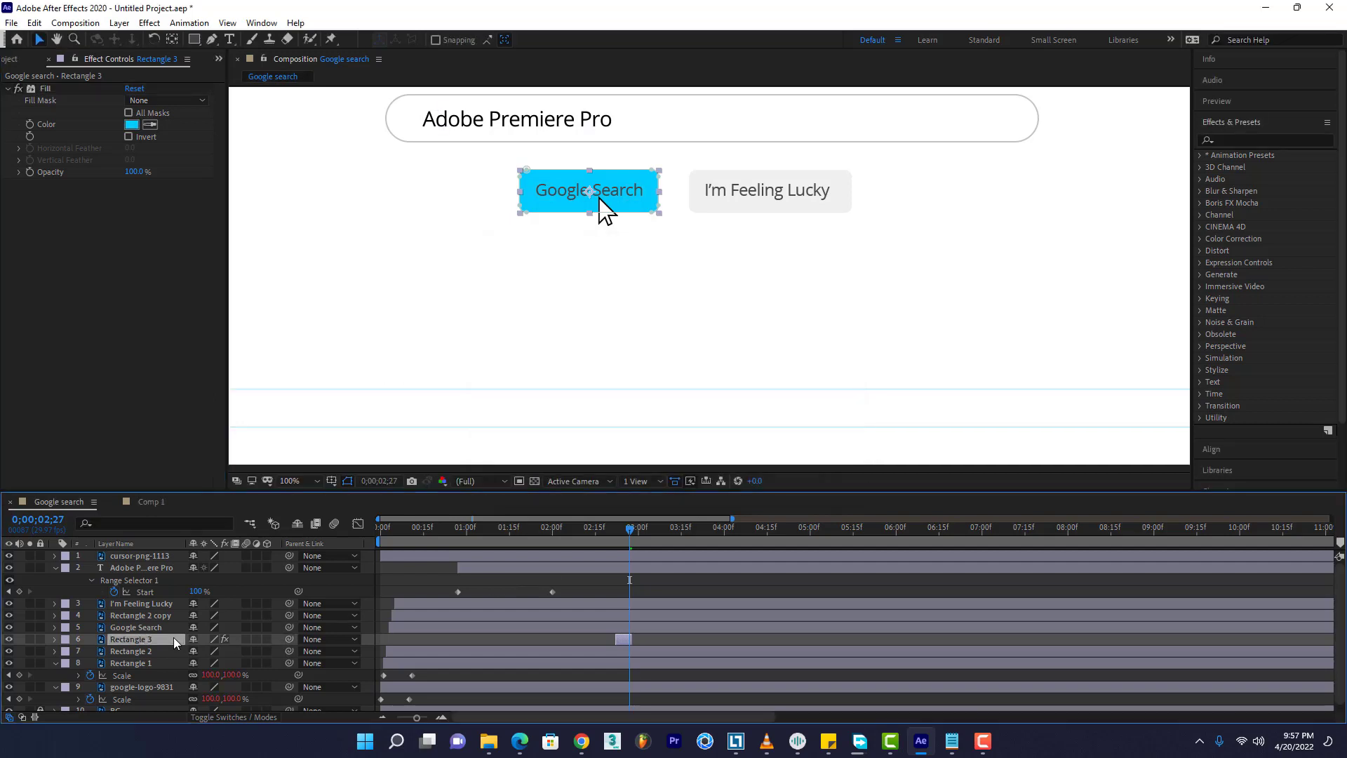
Set Rectangle 3's Opacity to 33% and preview the click highlight
key("t")
left_click_drag(195, 651, 154, 651)
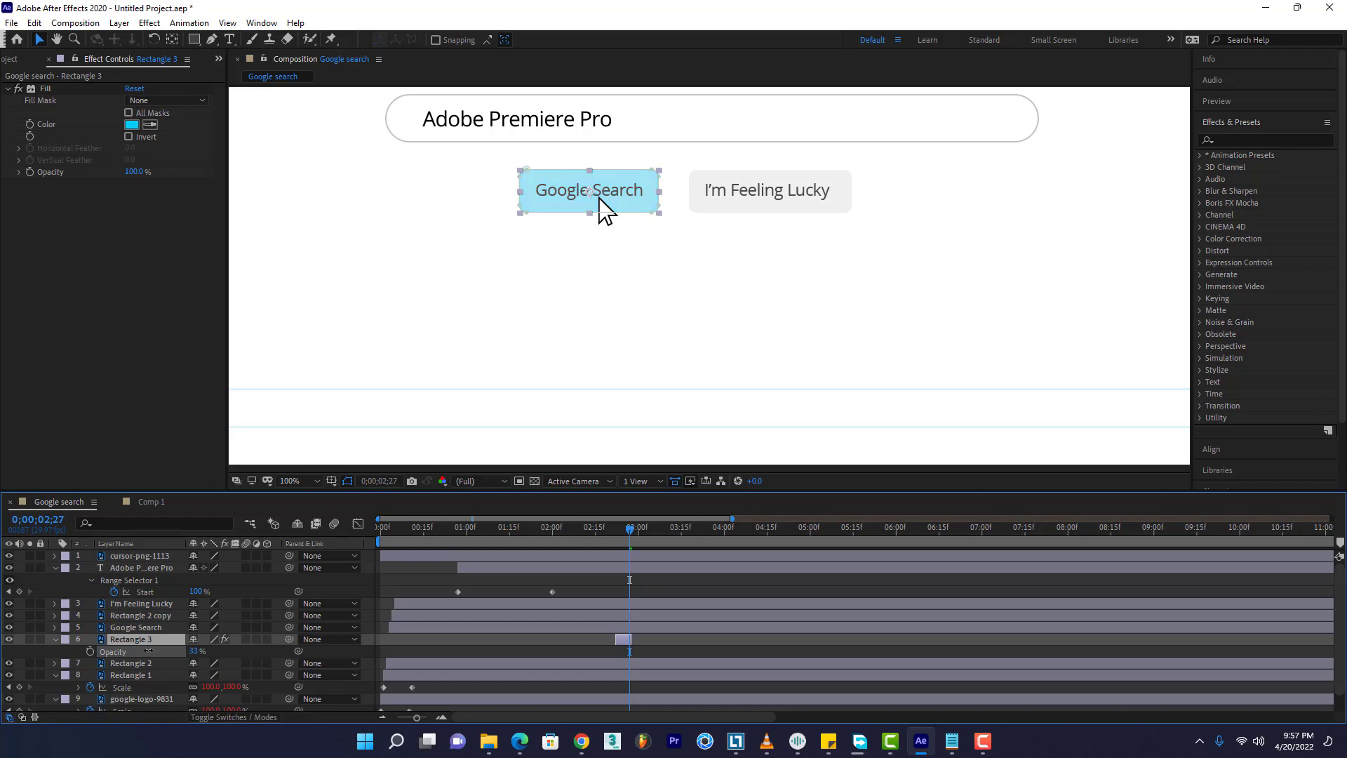
left_click(606, 651)
left_click_drag(613, 529, 495, 541)
key("space")
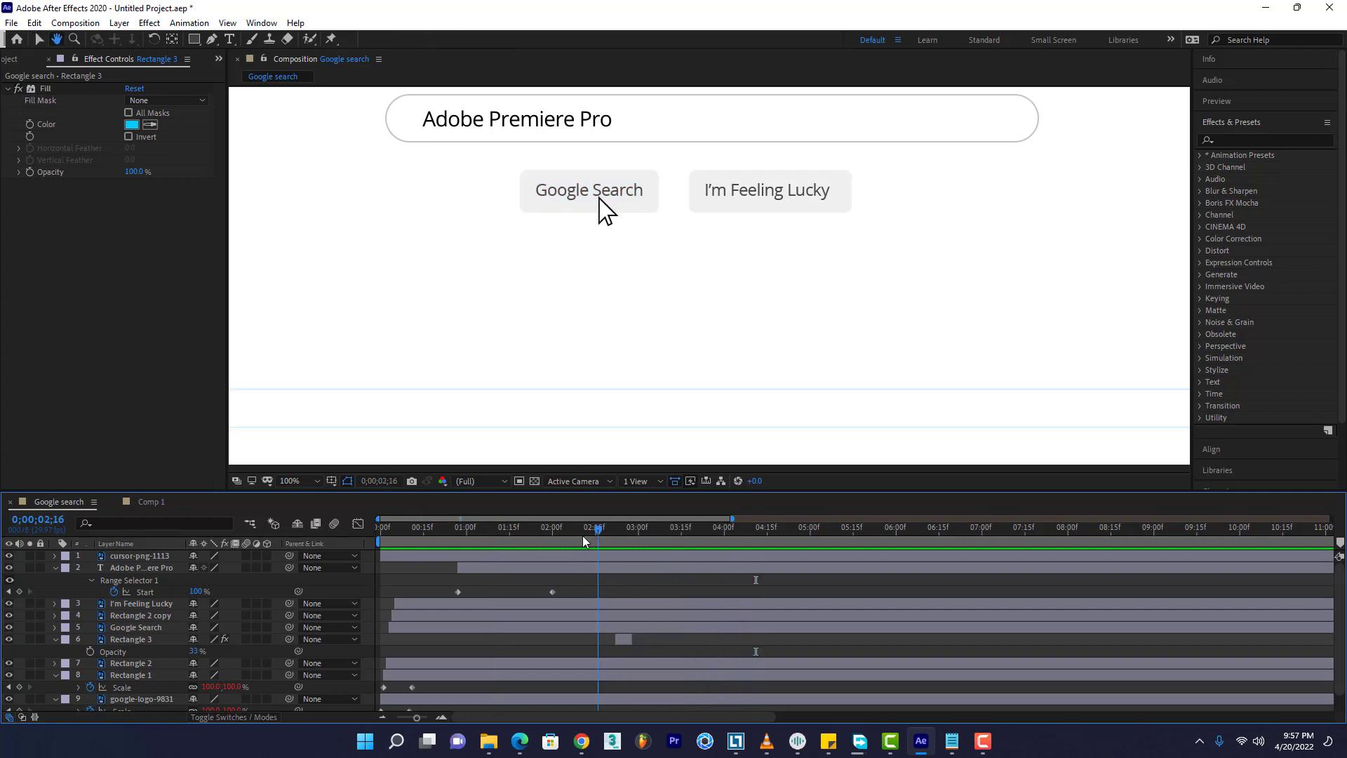
Check the highlight at 0;00;02;22, shift the Rectangle 3 layer slightly earlier in time, and play the animation
left_click(465, 548)
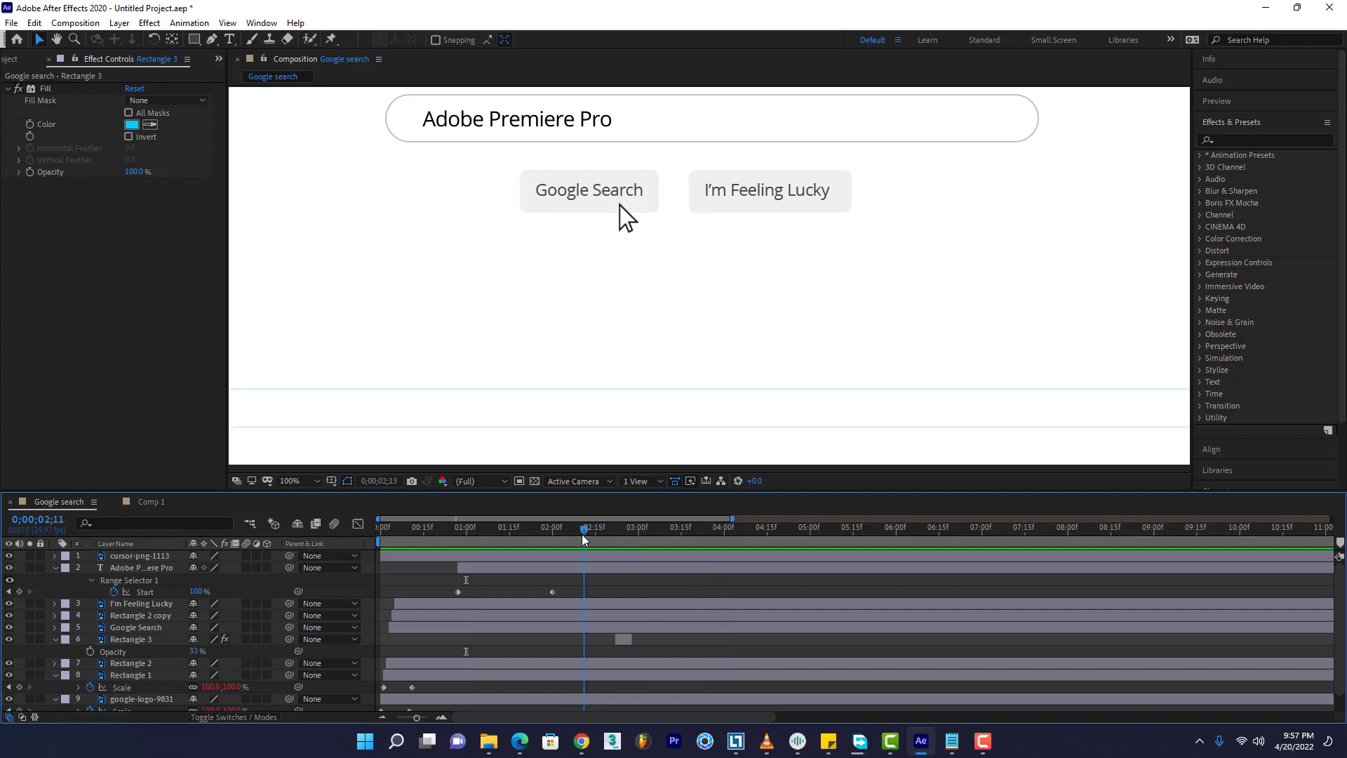
left_click(615, 532)
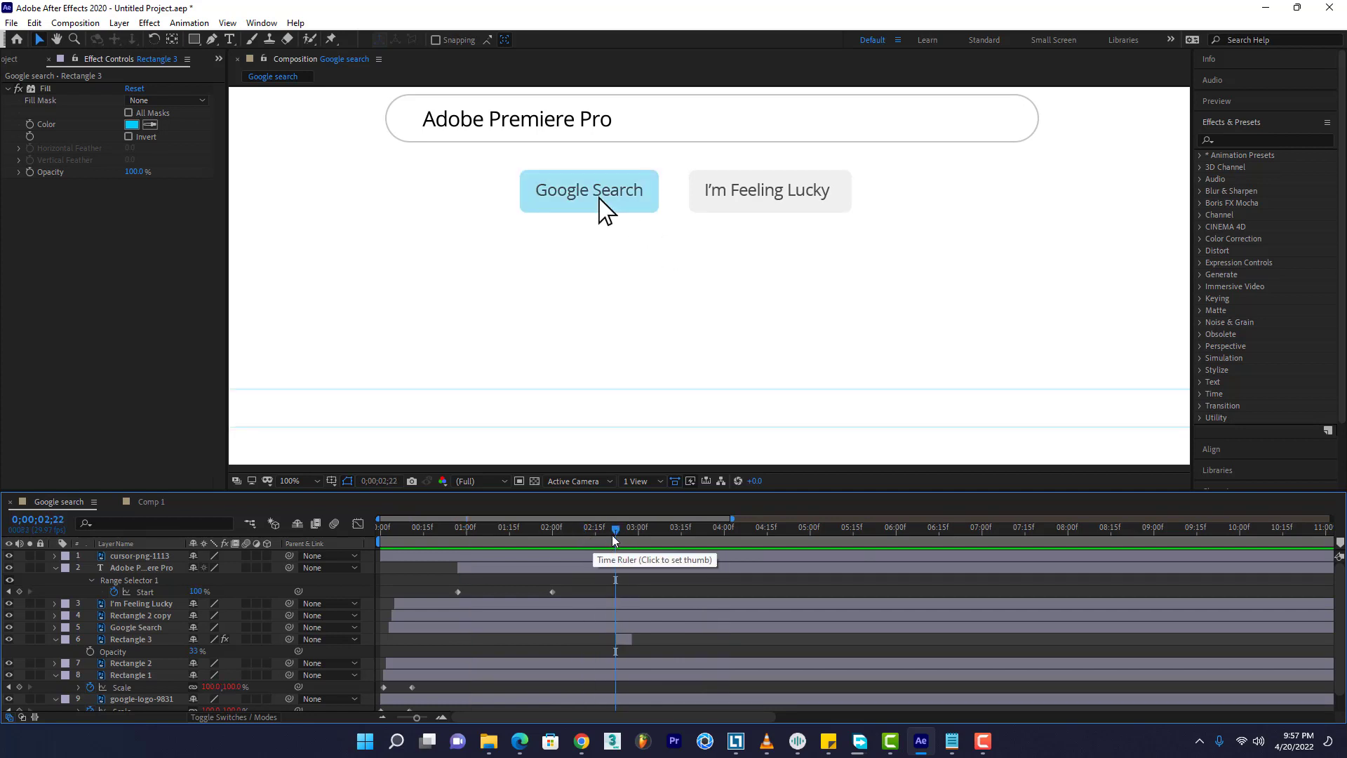
left_click(613, 537)
left_click_drag(622, 642, 620, 641)
key("space")
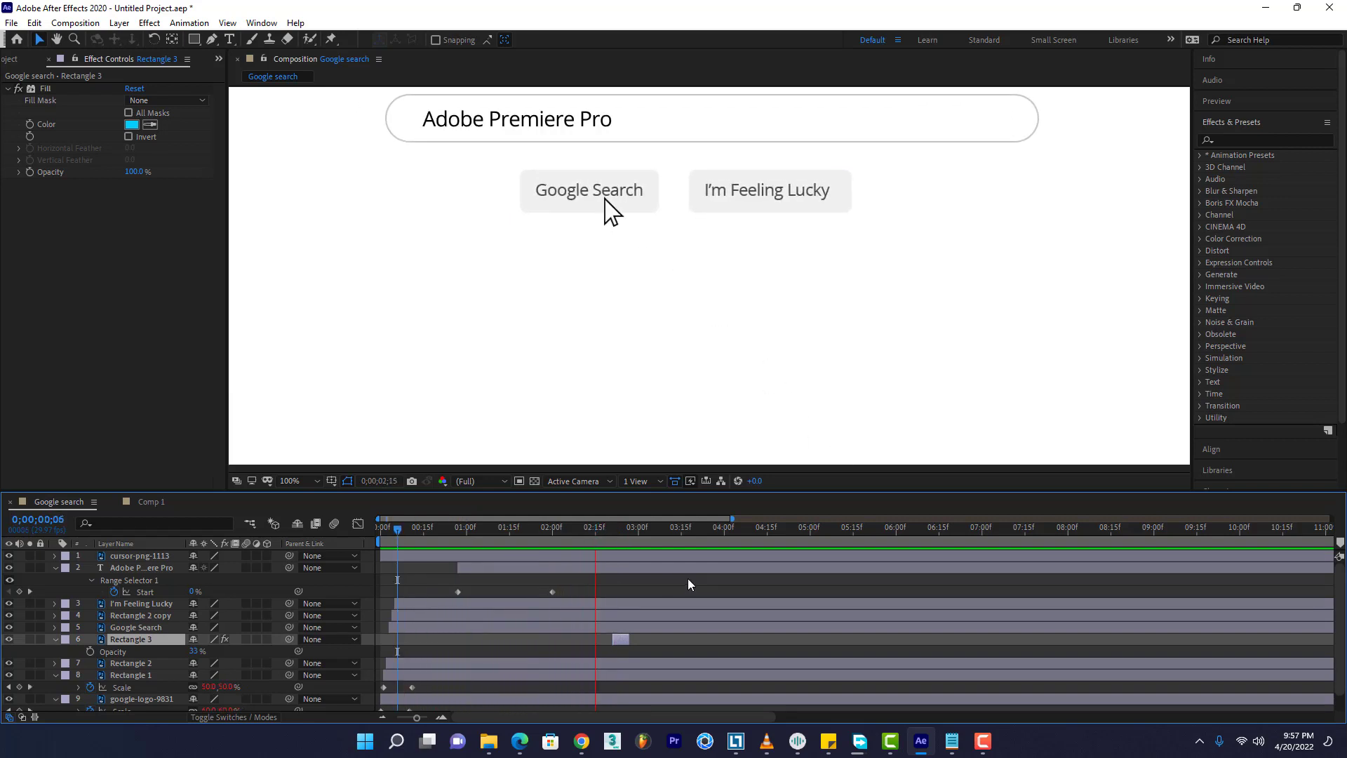
Fit the whole composition in the viewer, preview the animation, and scrub to 0;00;04;00
left_click(320, 480)
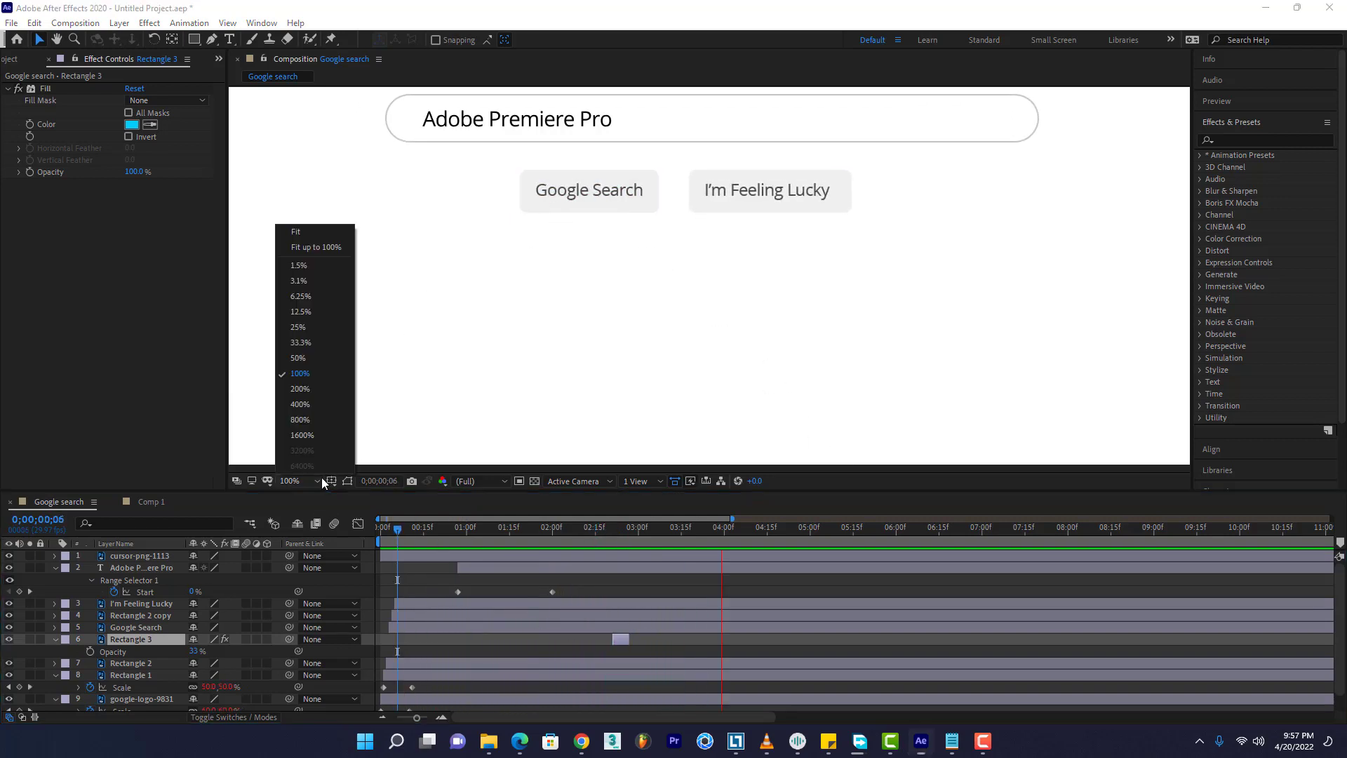
left_click(291, 231)
key("space")
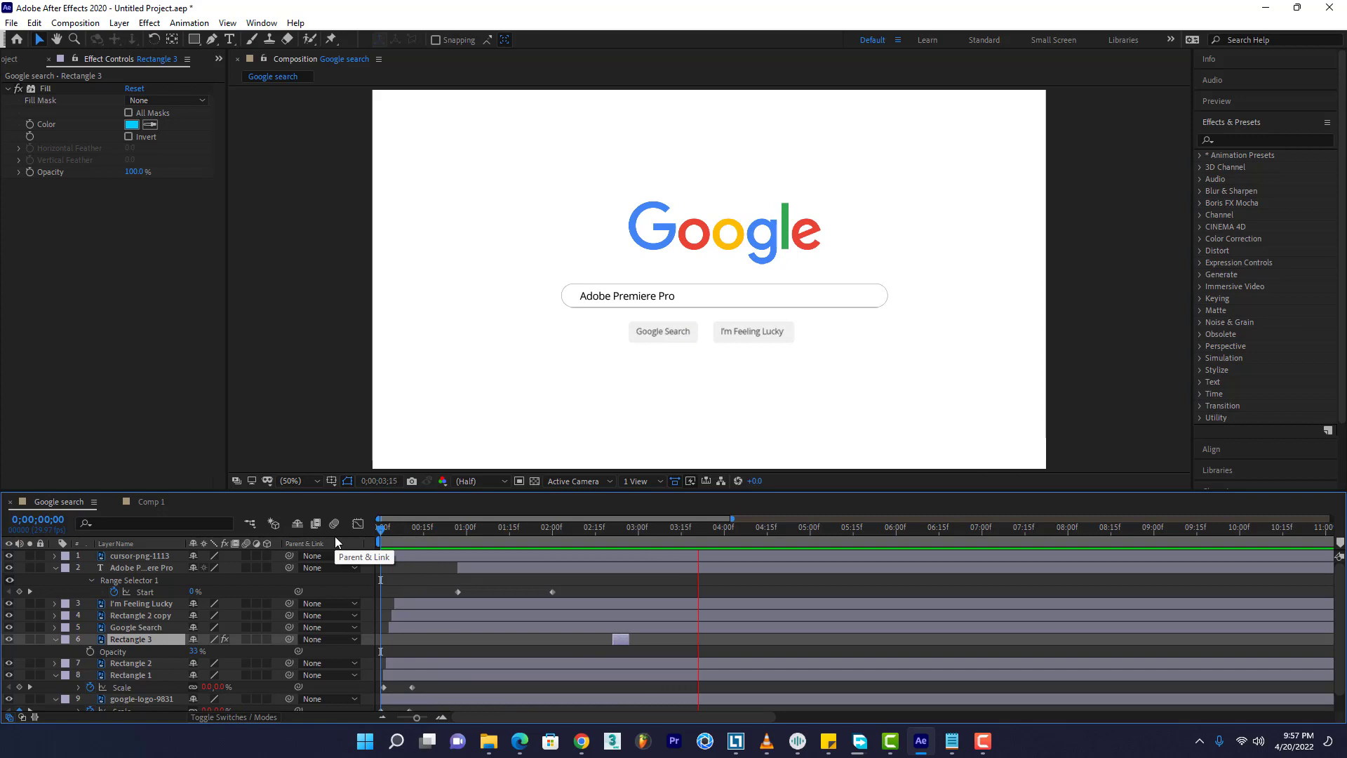
left_click(604, 532)
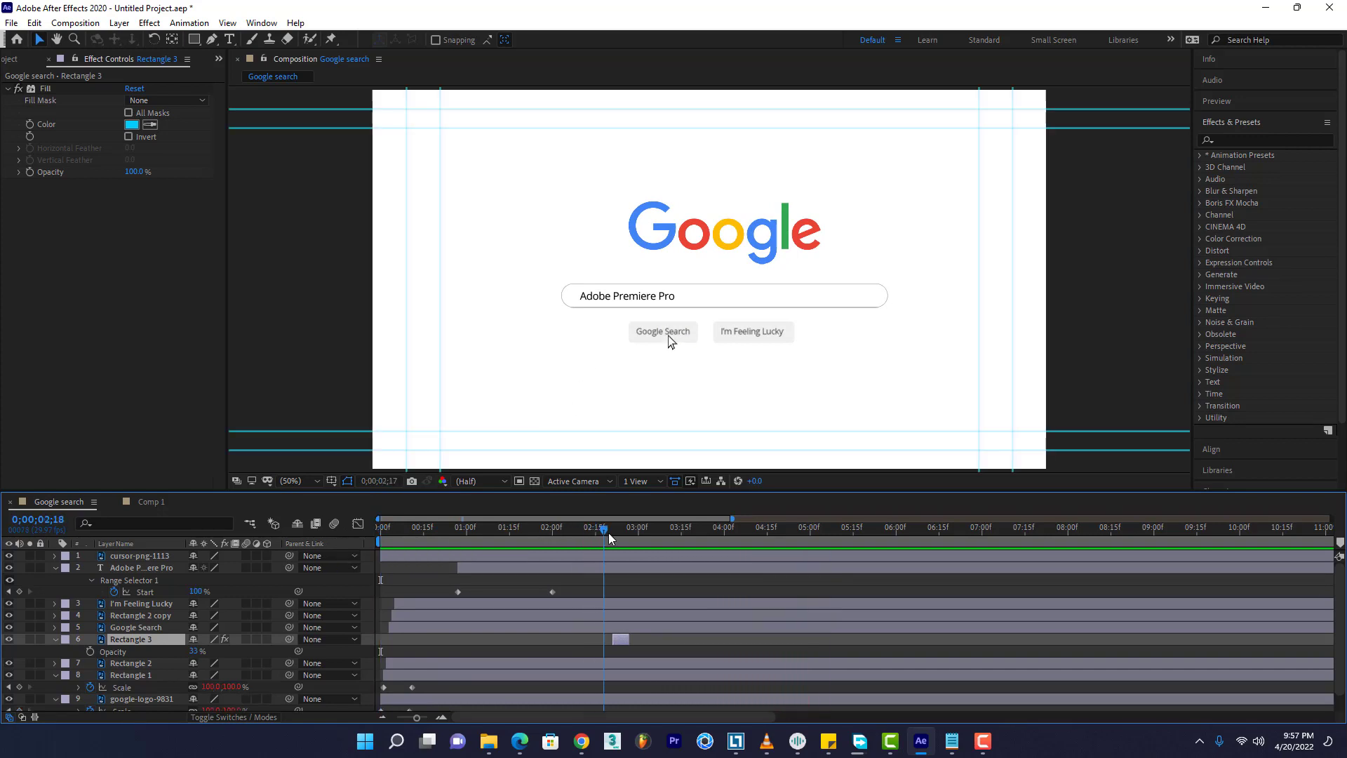
left_click_drag(608, 537, 724, 536)
Collapse all expanded layer properties and move the cursor layer directly below the Adobe Premiere Pro text layer
left_click(59, 571)
left_click(56, 567)
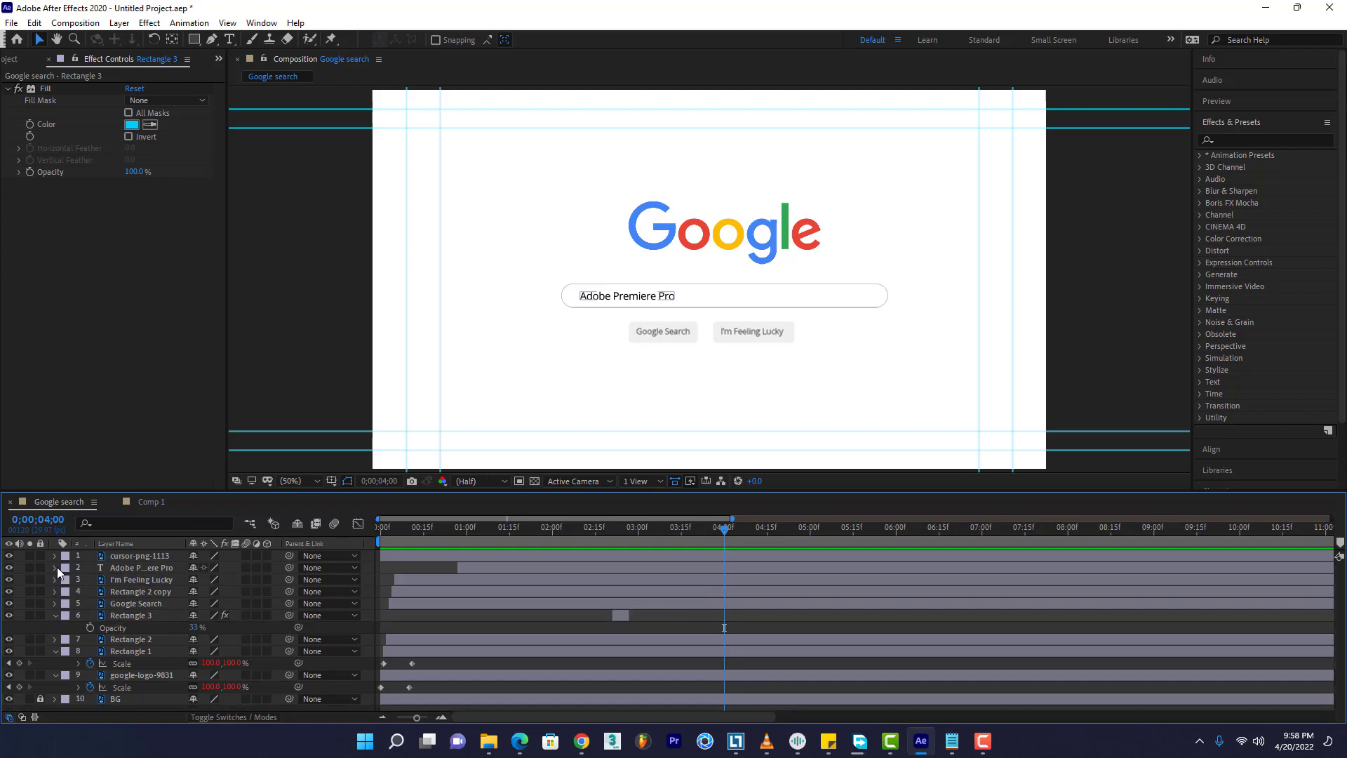
left_click(56, 615)
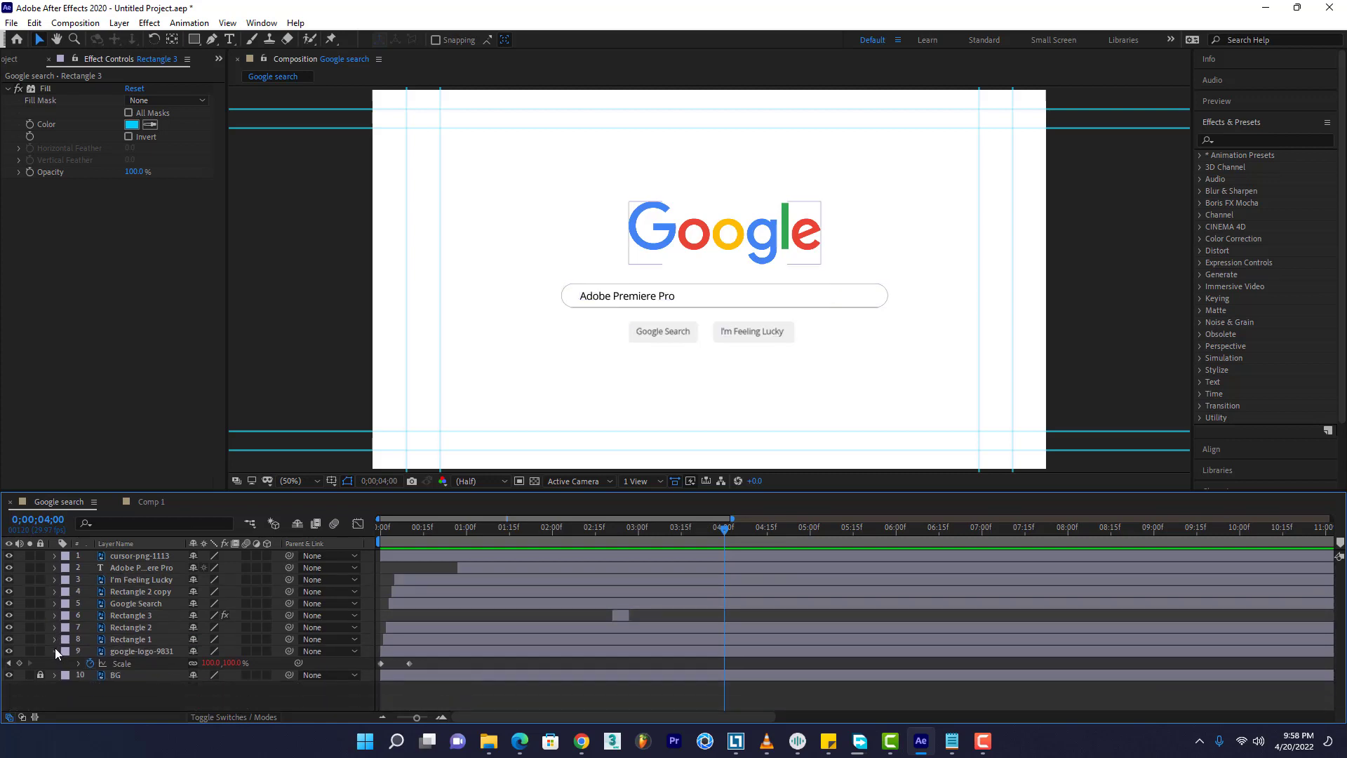
left_click(56, 639)
left_click(55, 651)
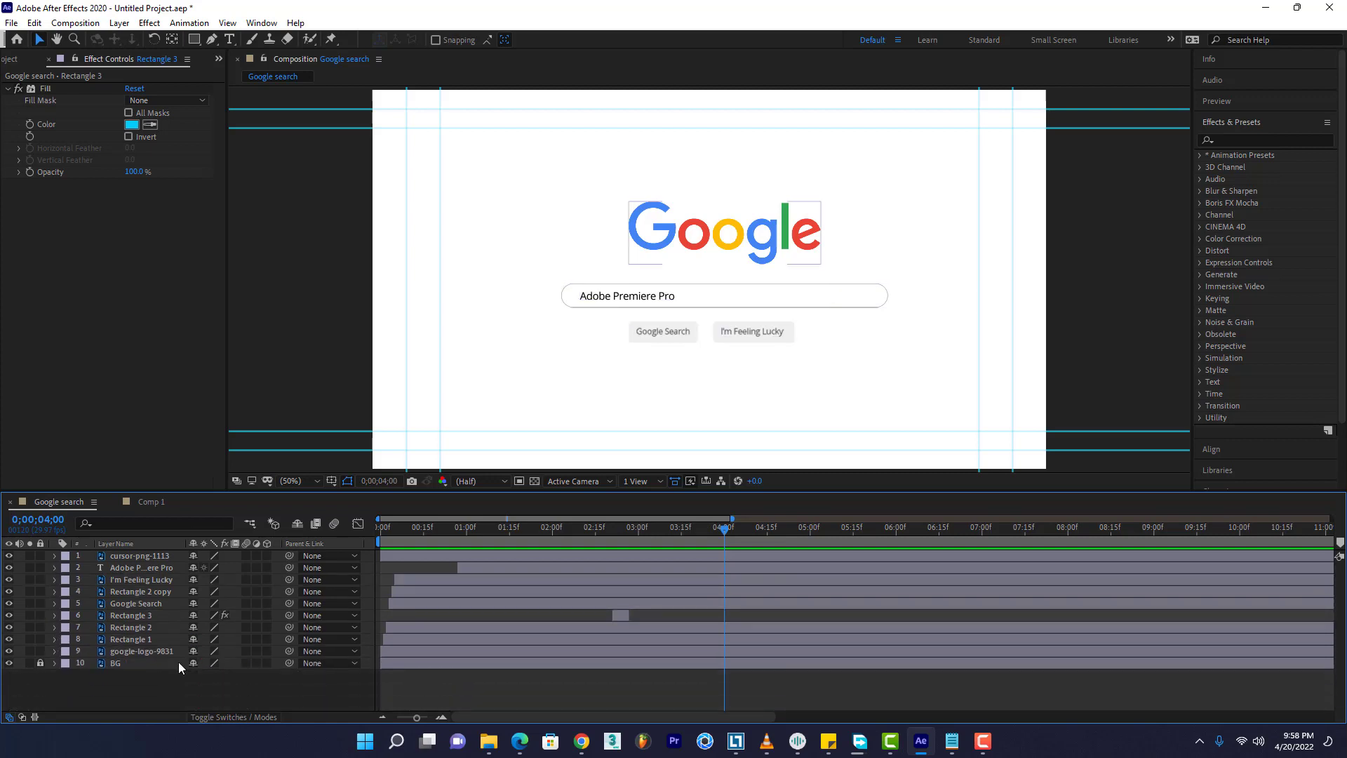
left_click(142, 557)
left_click_drag(142, 556, 142, 570)
Pre-compose the layers from I'm Feeling Lucky through google-logo into a new composition named googlr_comp
left_click(144, 583)
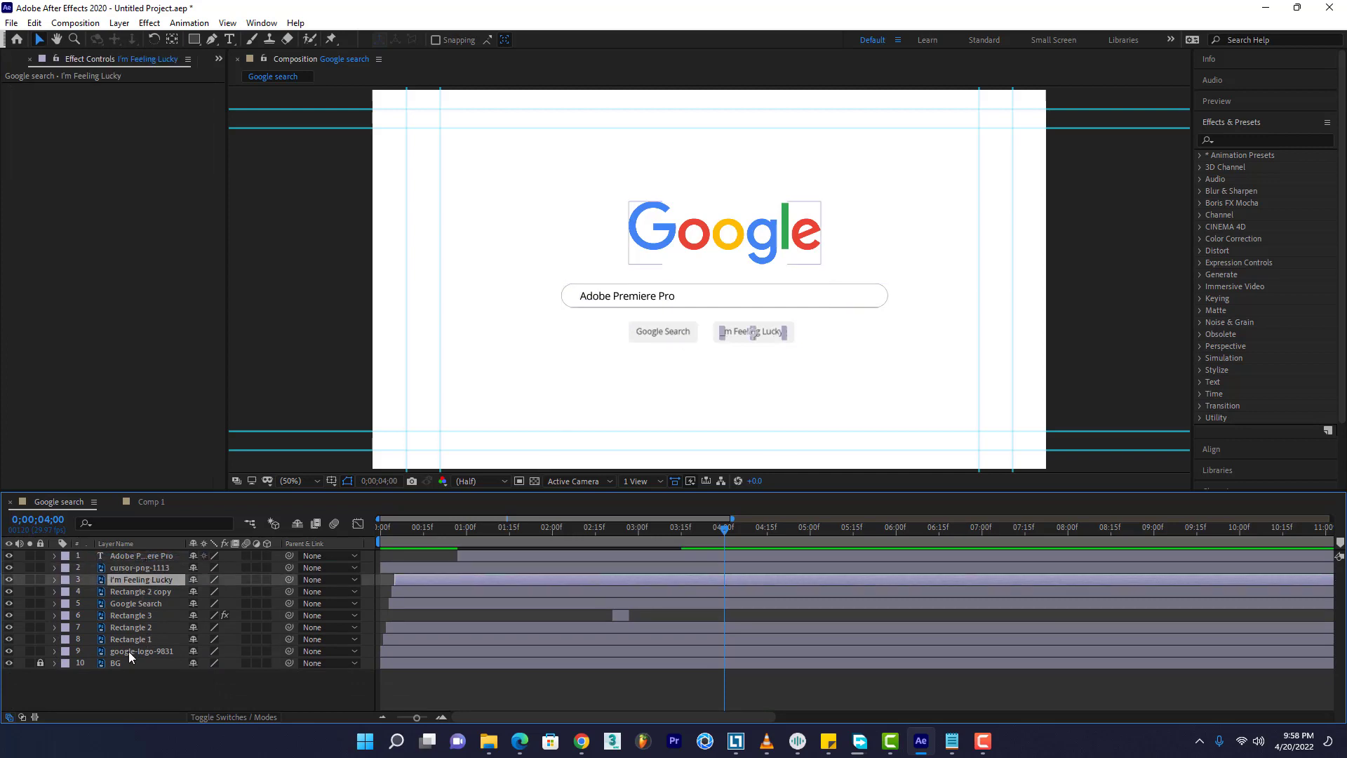
left_click(128, 651, "shift")
right_click(129, 651)
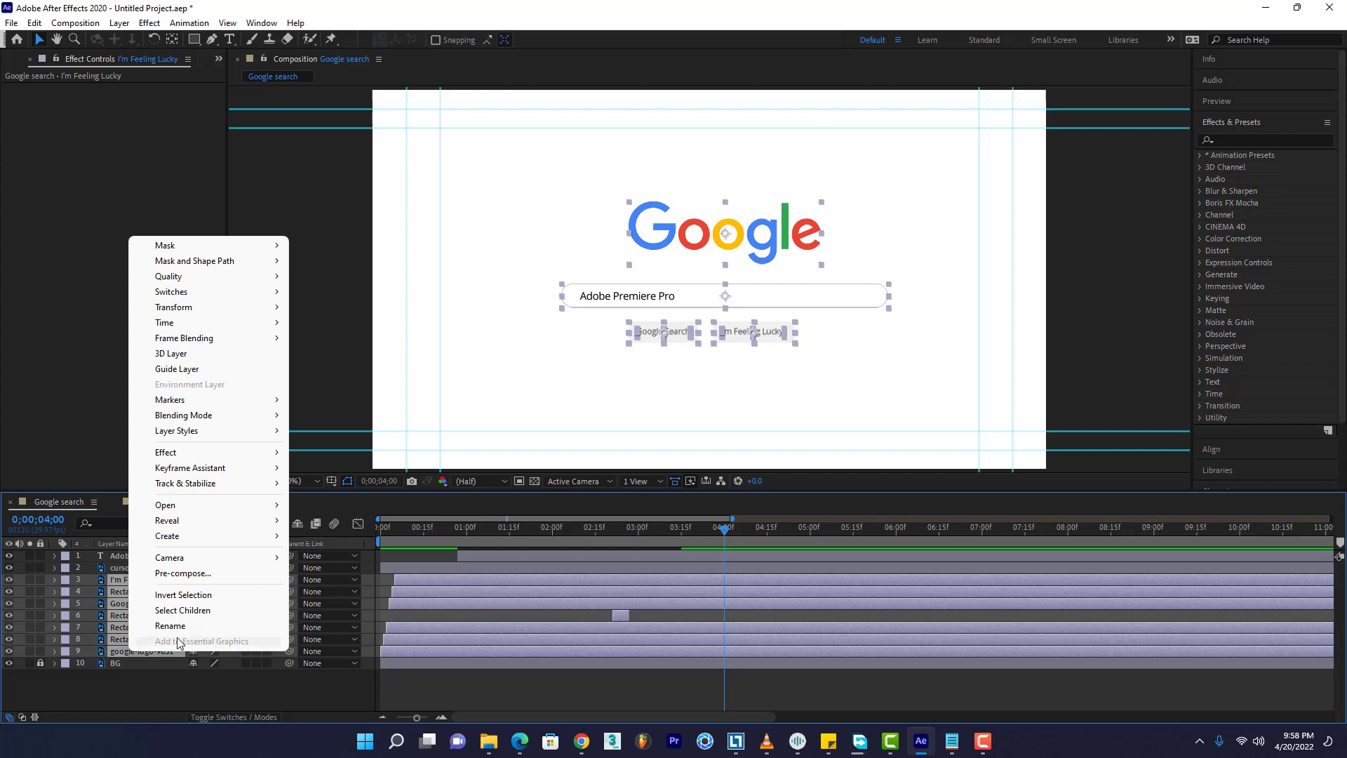
left_click(182, 573)
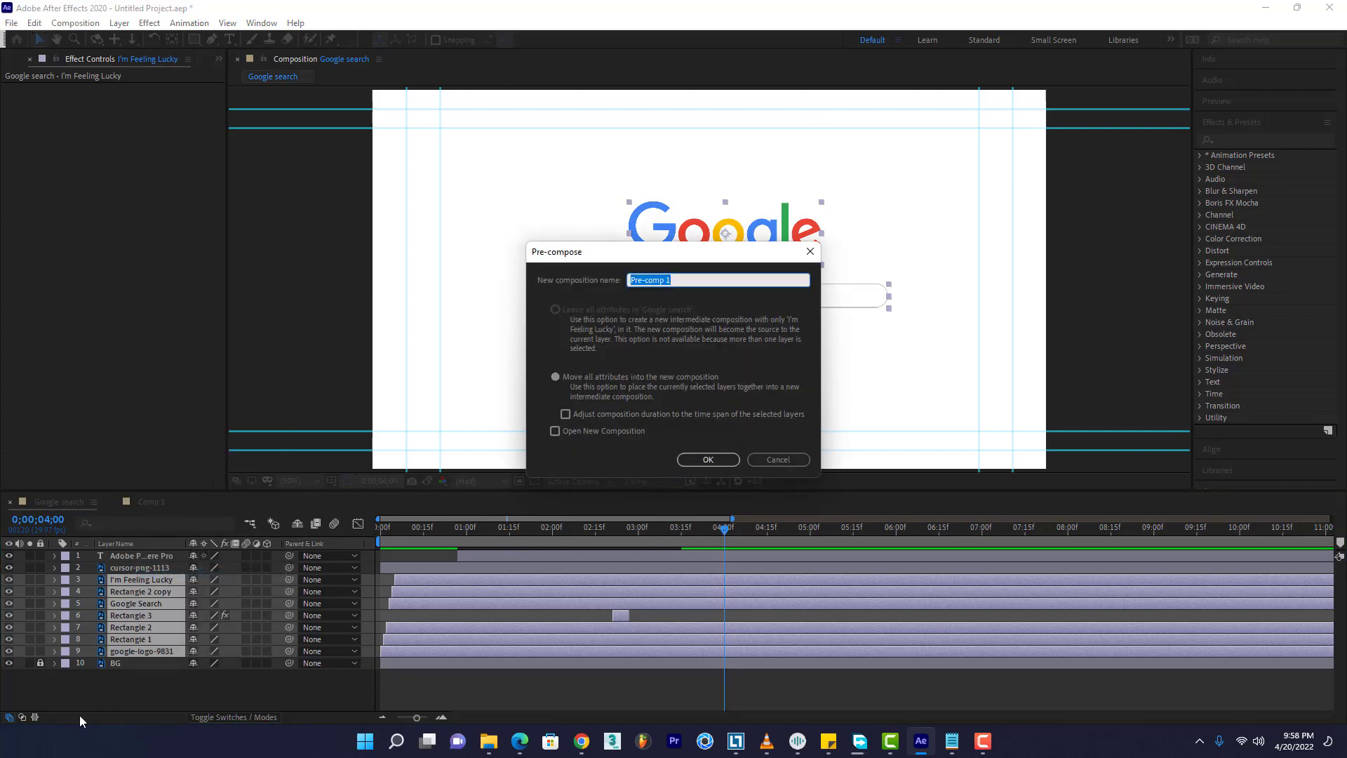
type("googlr_")
key("Return")
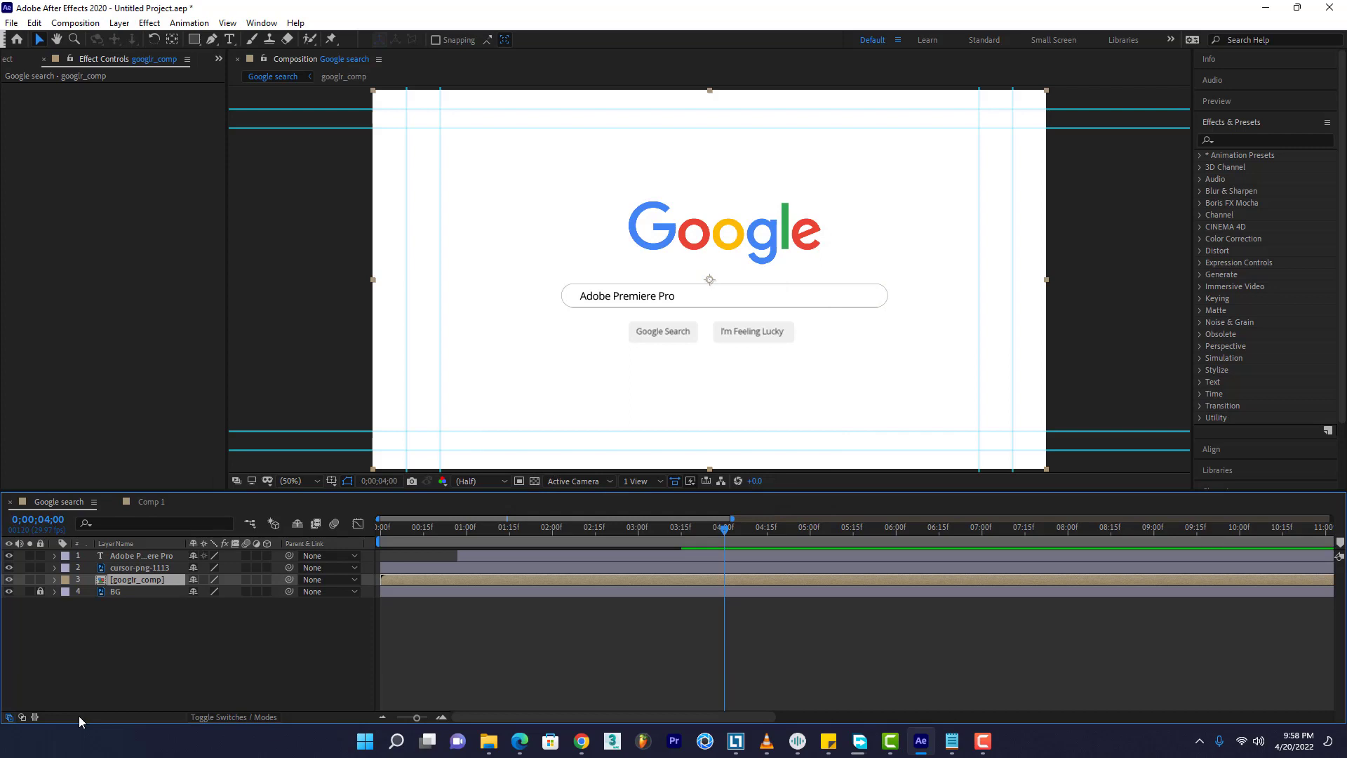
Add a two-node camera with the 50mm preset, named Camera 1, to the Google search composition
right_click(279, 630)
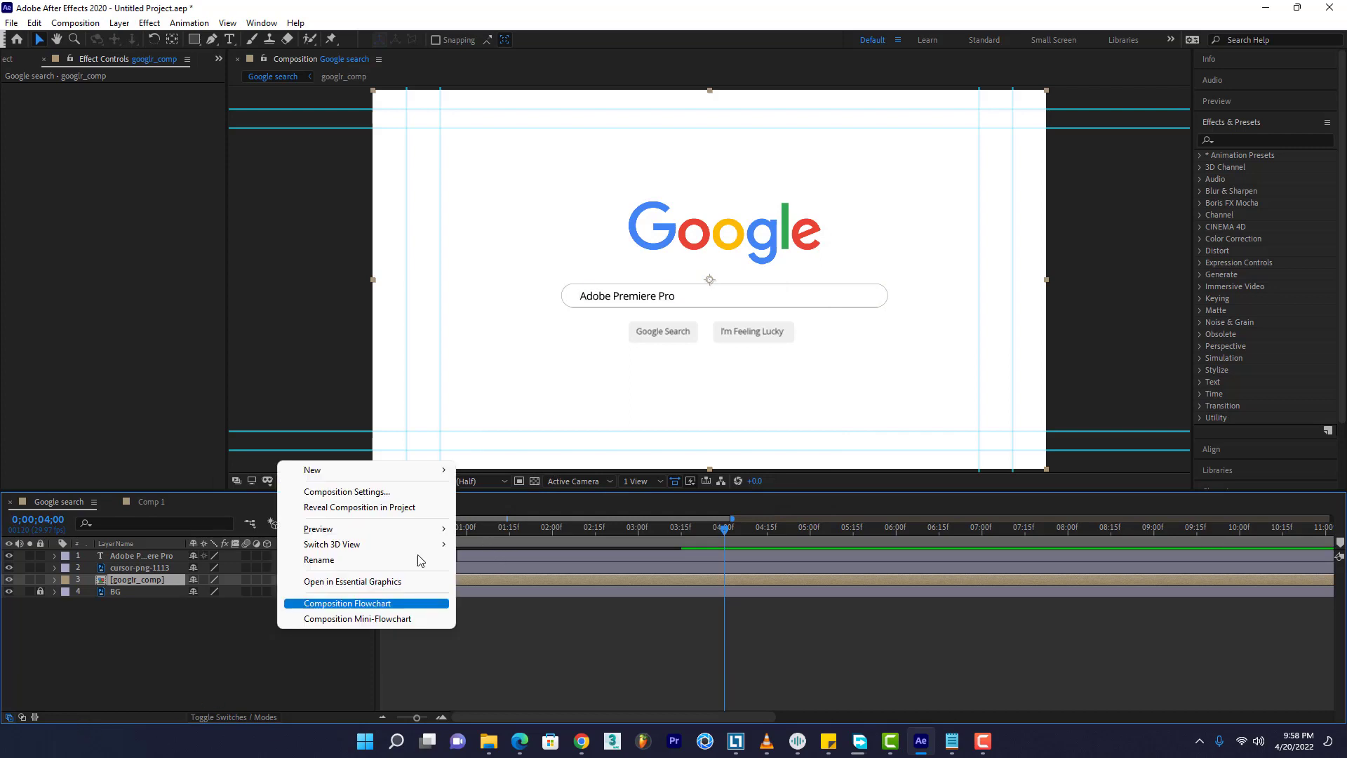
mouse_move(436, 477)
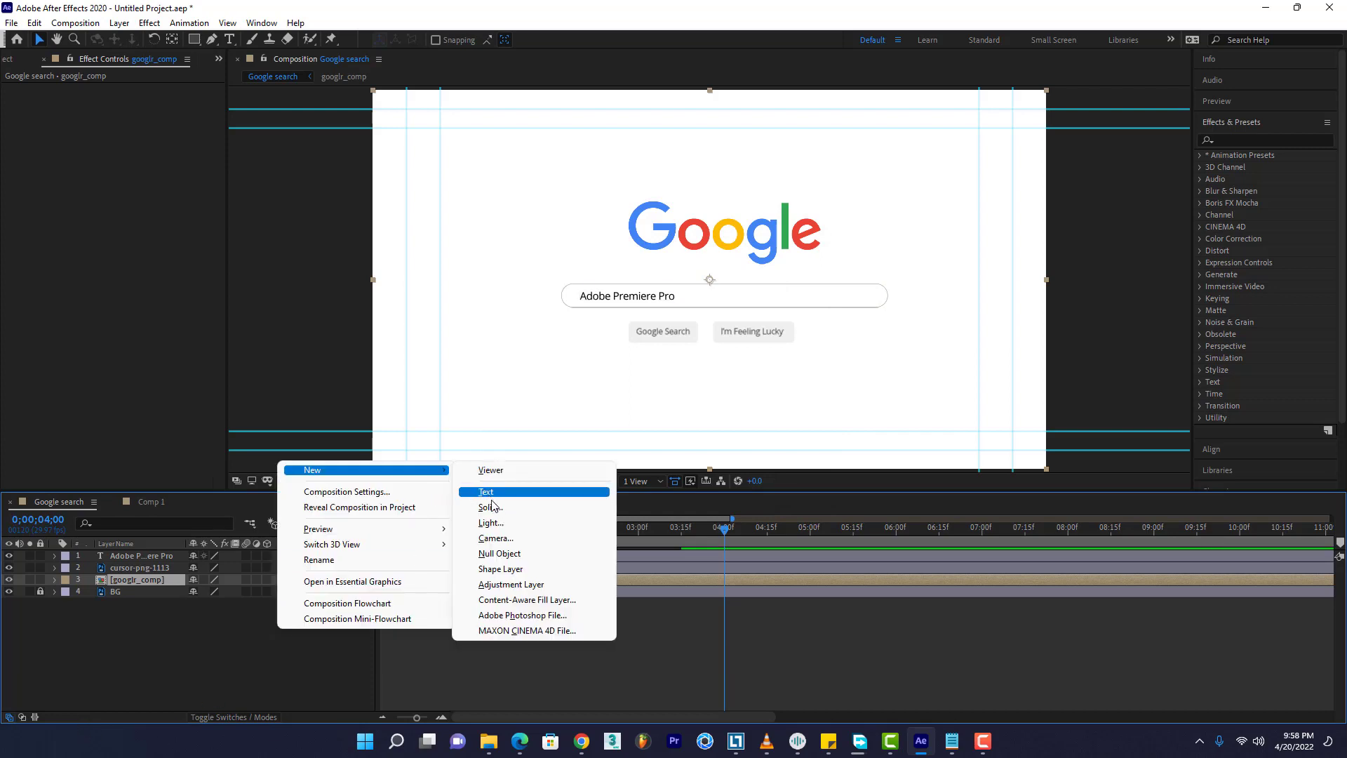
left_click(503, 544)
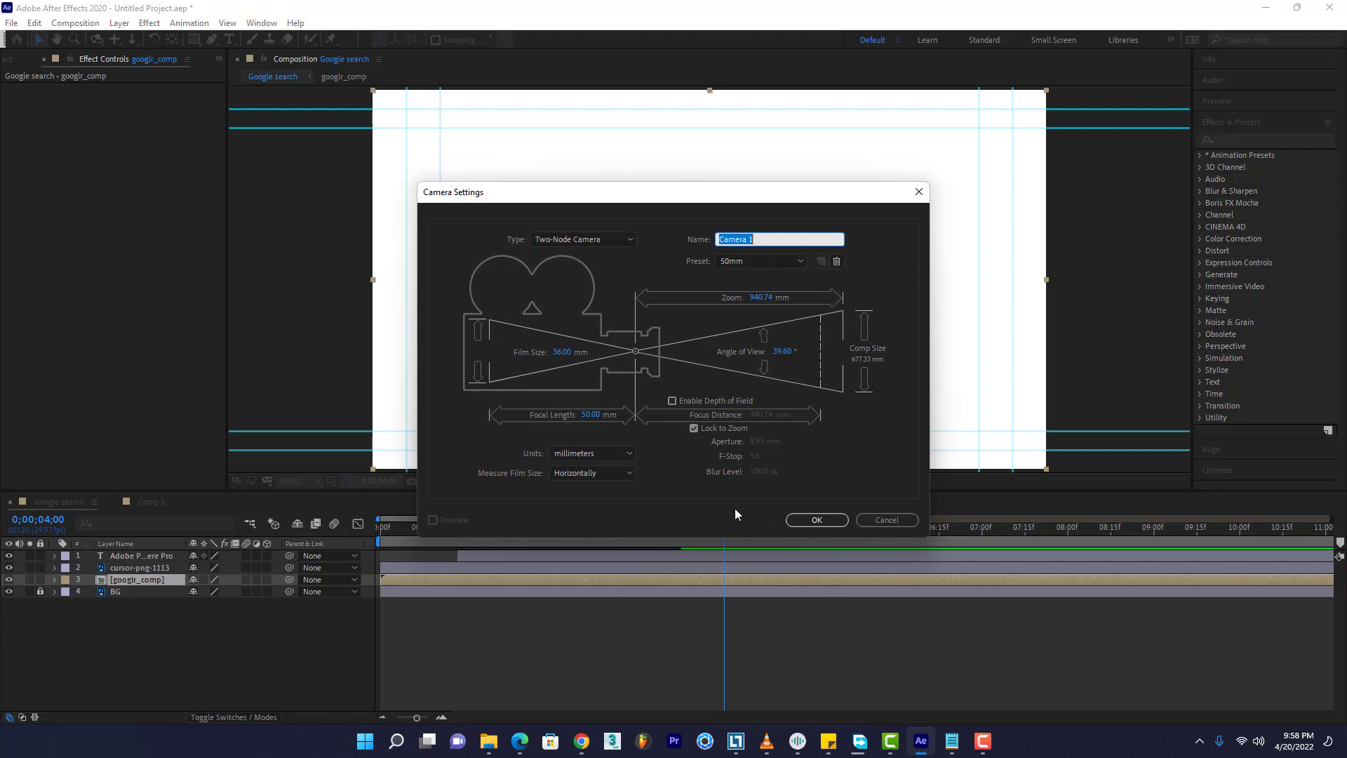
left_click(808, 523)
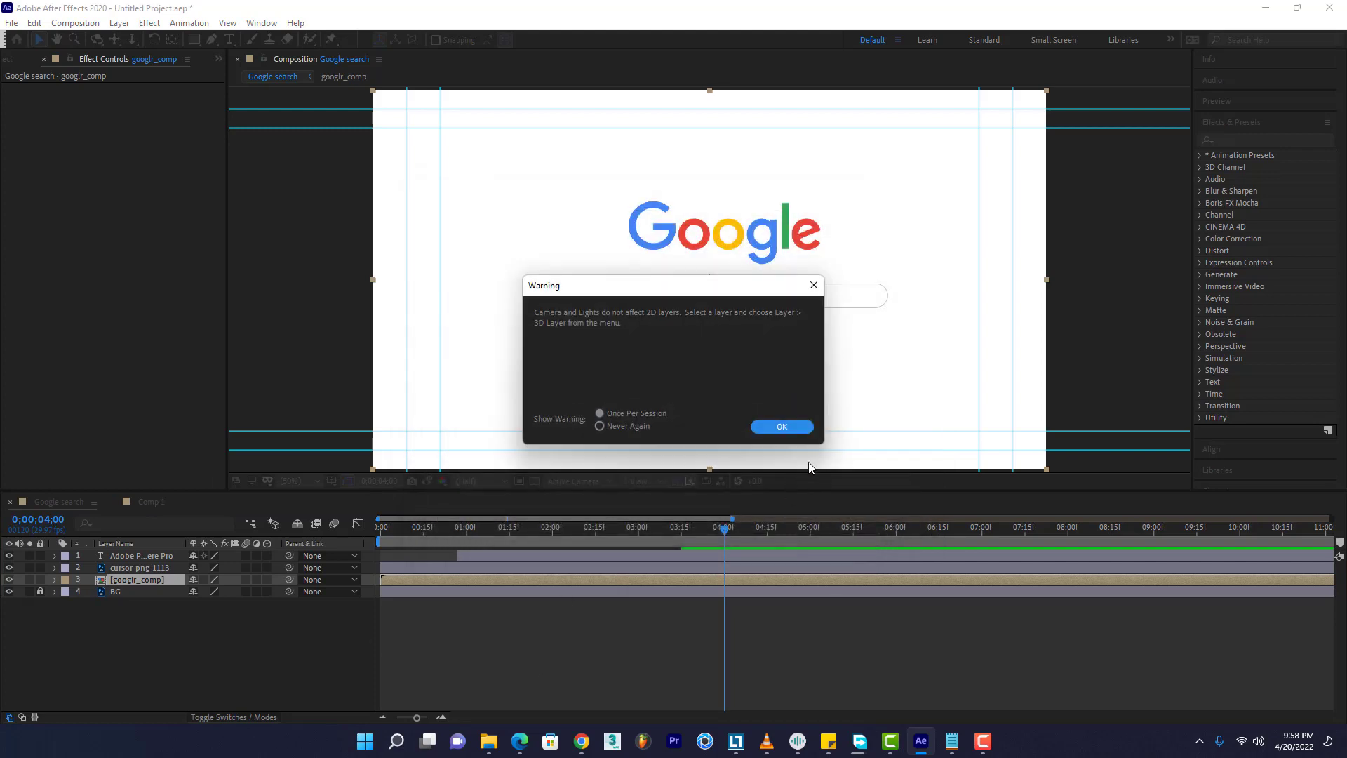
left_click(779, 420)
Turn on 3D for the Adobe Premiere Pro text, cursor, and googlr_comp layers
left_click_drag(130, 555, 174, 552)
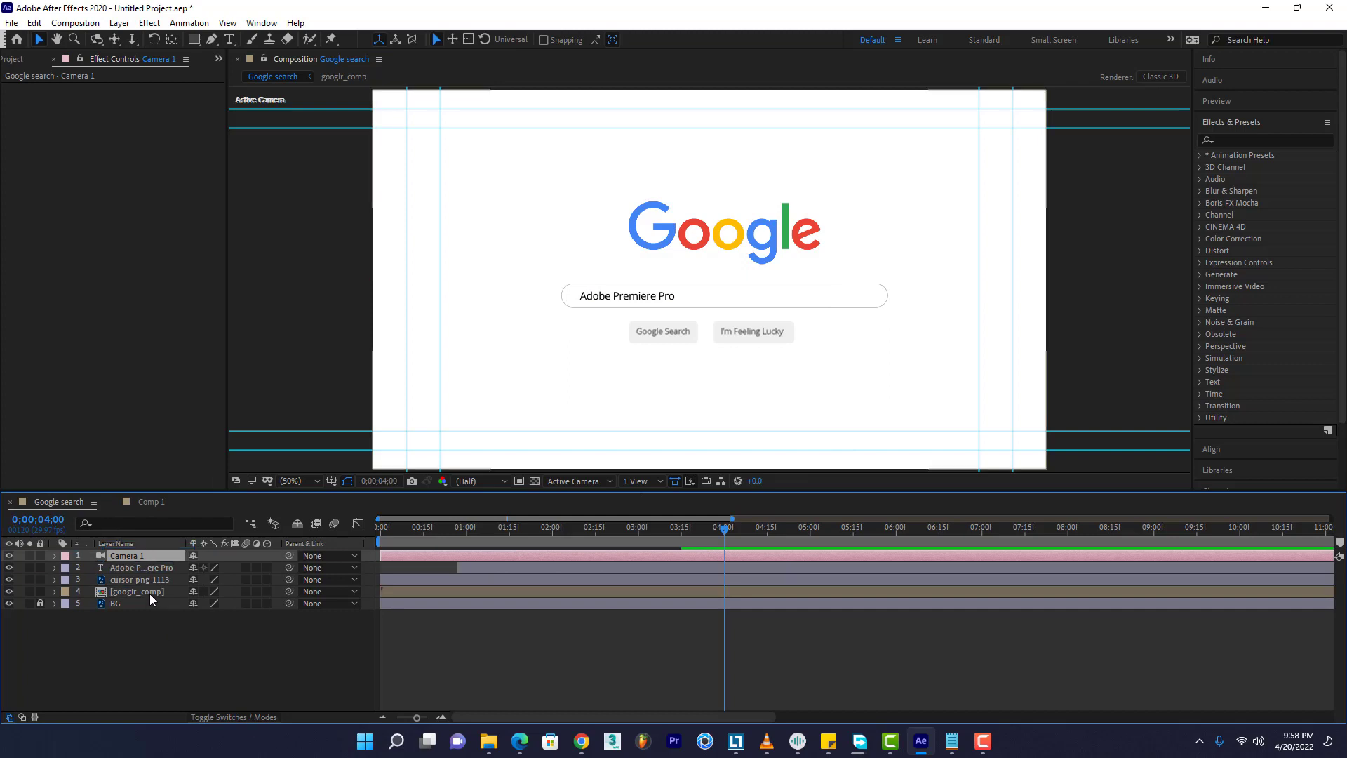
left_click(149, 597)
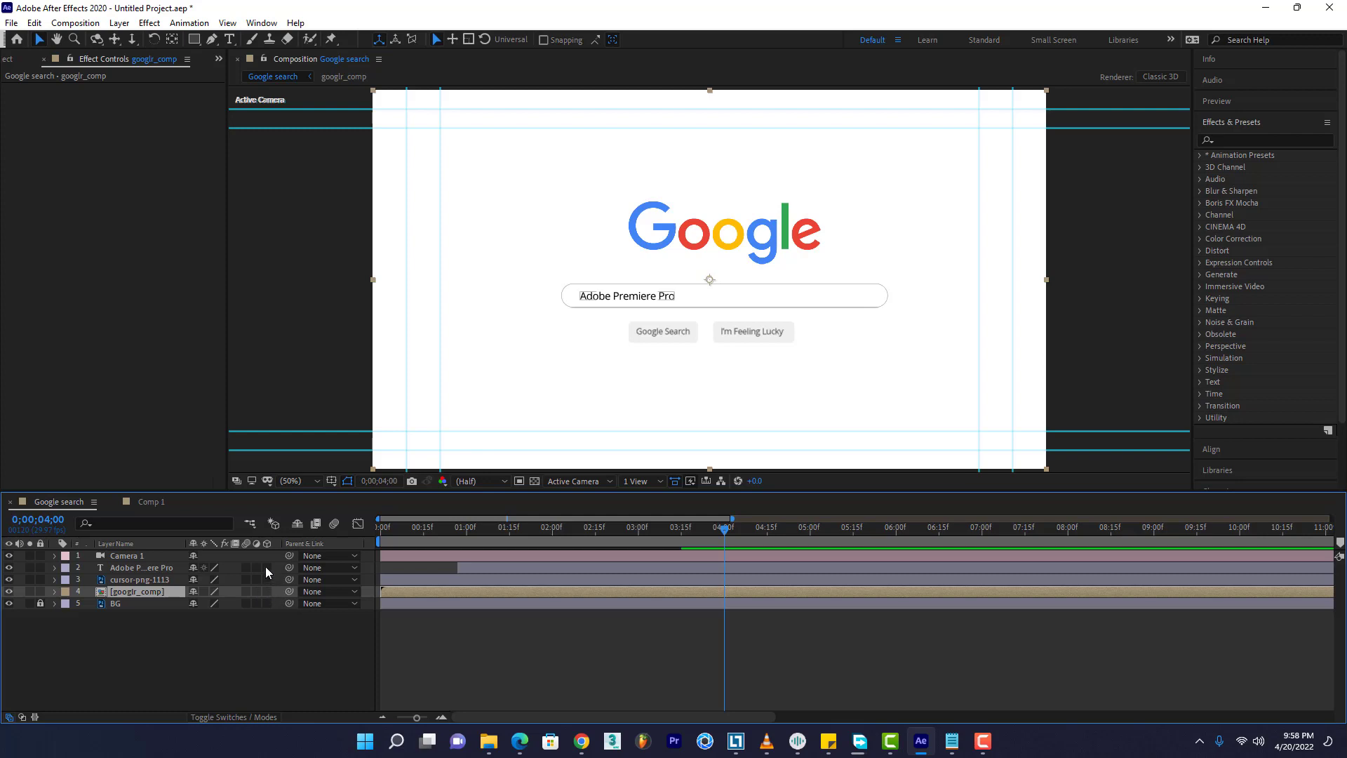
left_click_drag(266, 567, 267, 591)
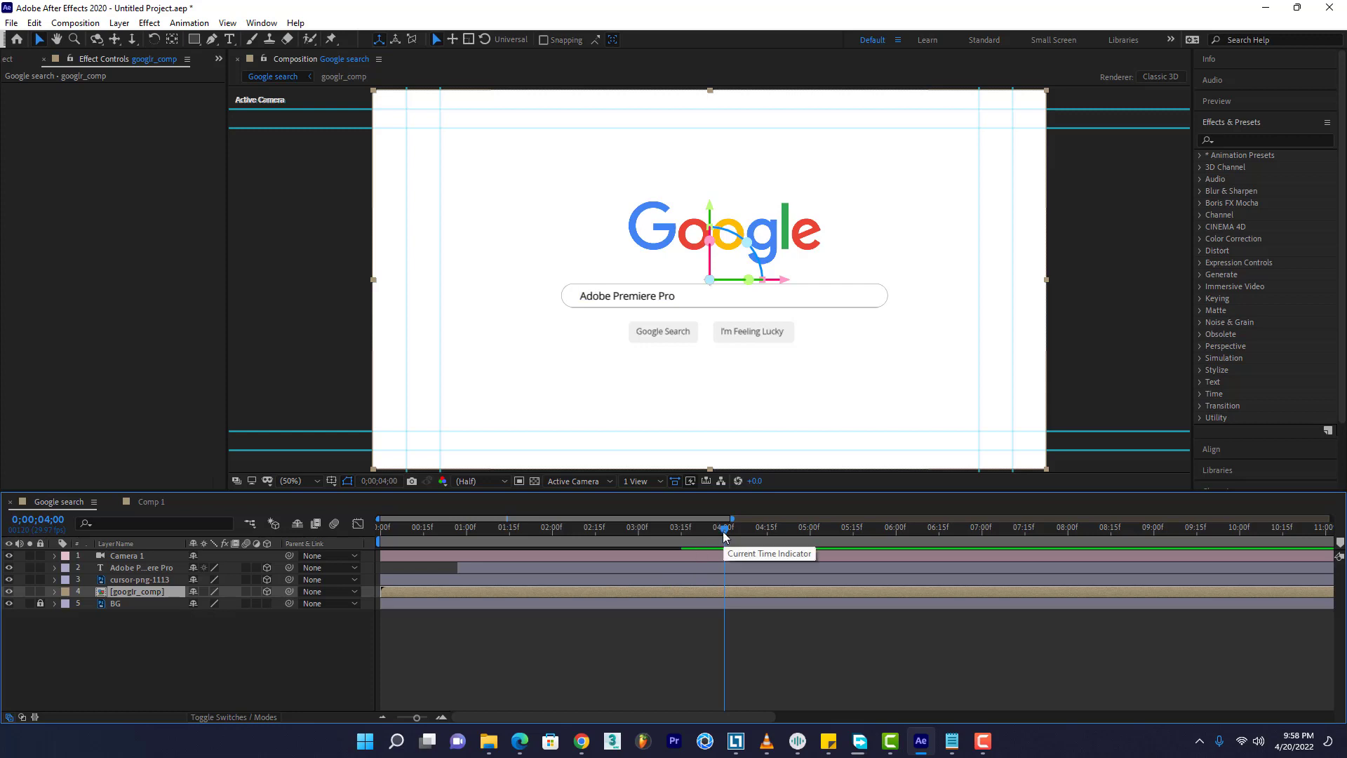
At 0;00;03;15, reveal googlr_comp's rotation properties, try a Y Rotation on that layer alone, and undo it
left_click_drag(725, 531, 682, 534)
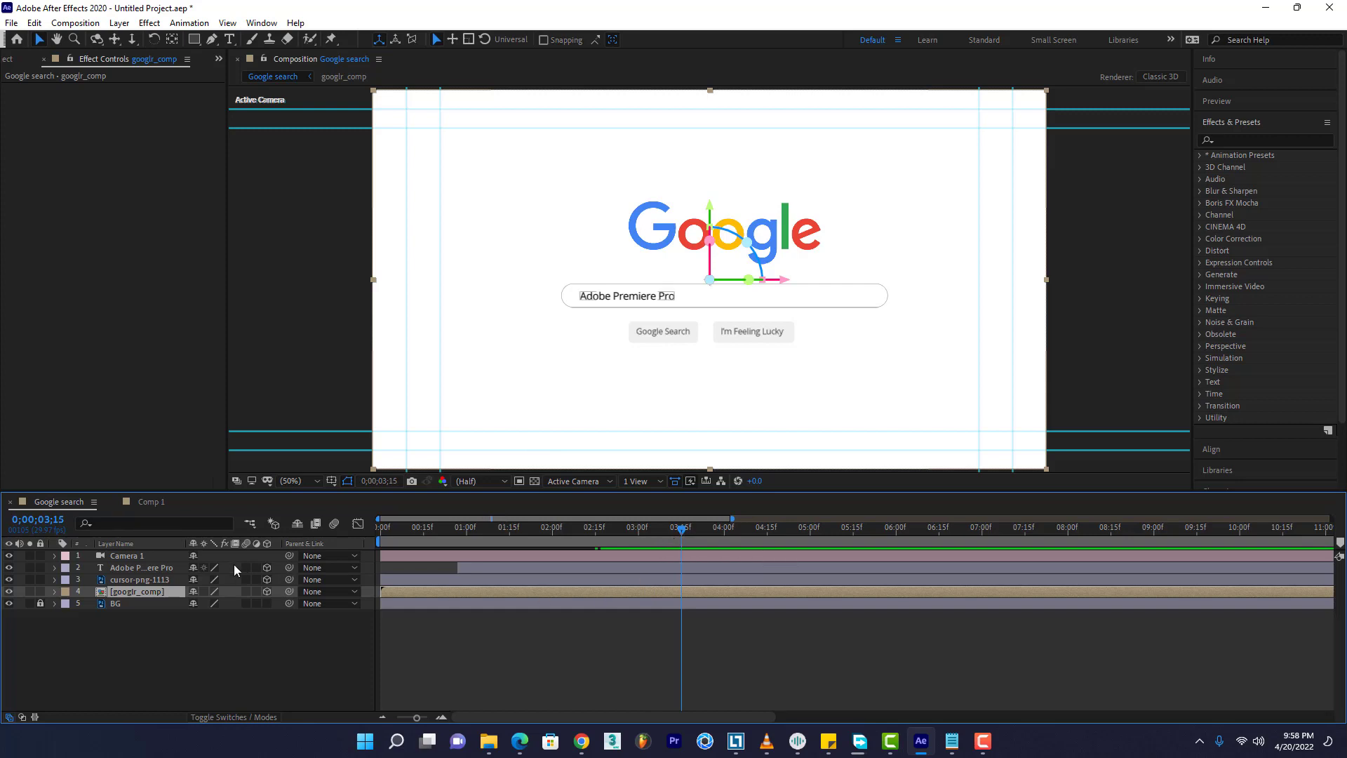
key("r")
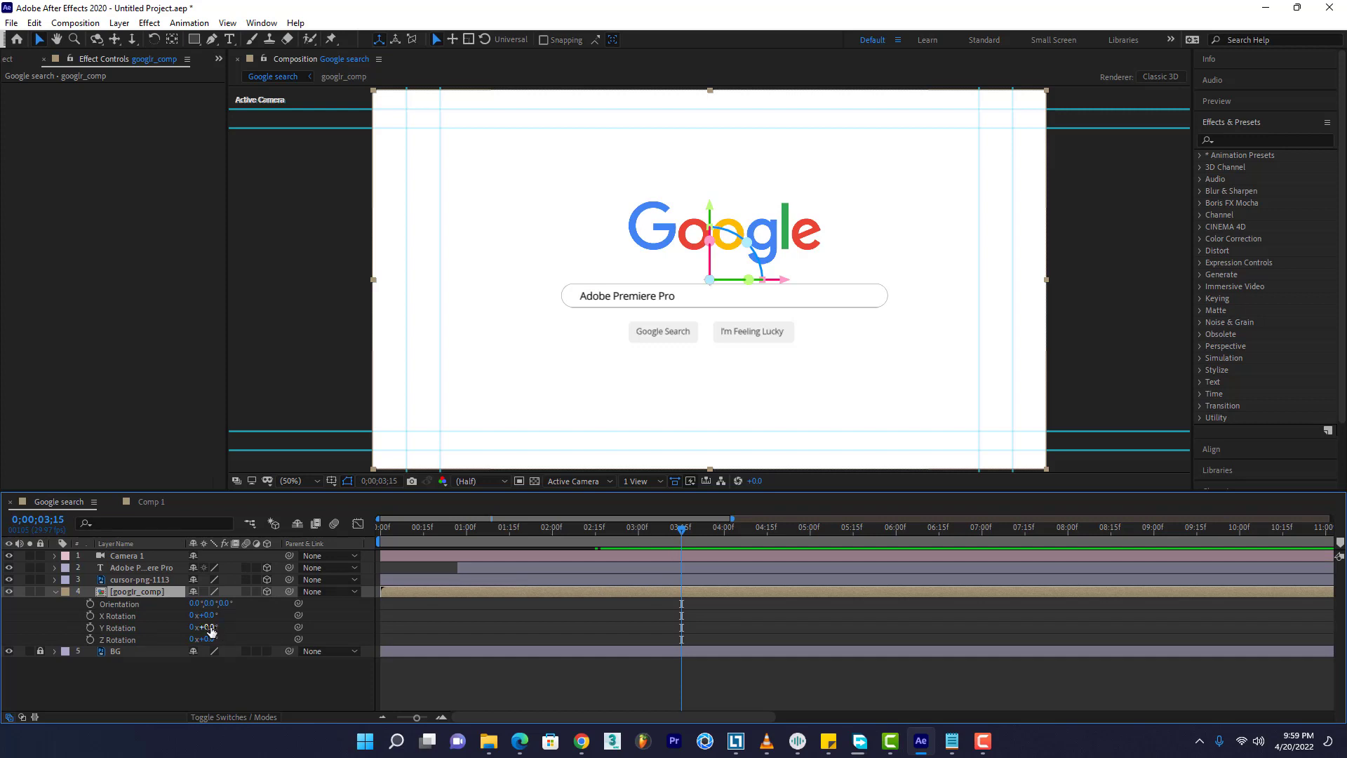
left_click_drag(209, 627, 217, 626)
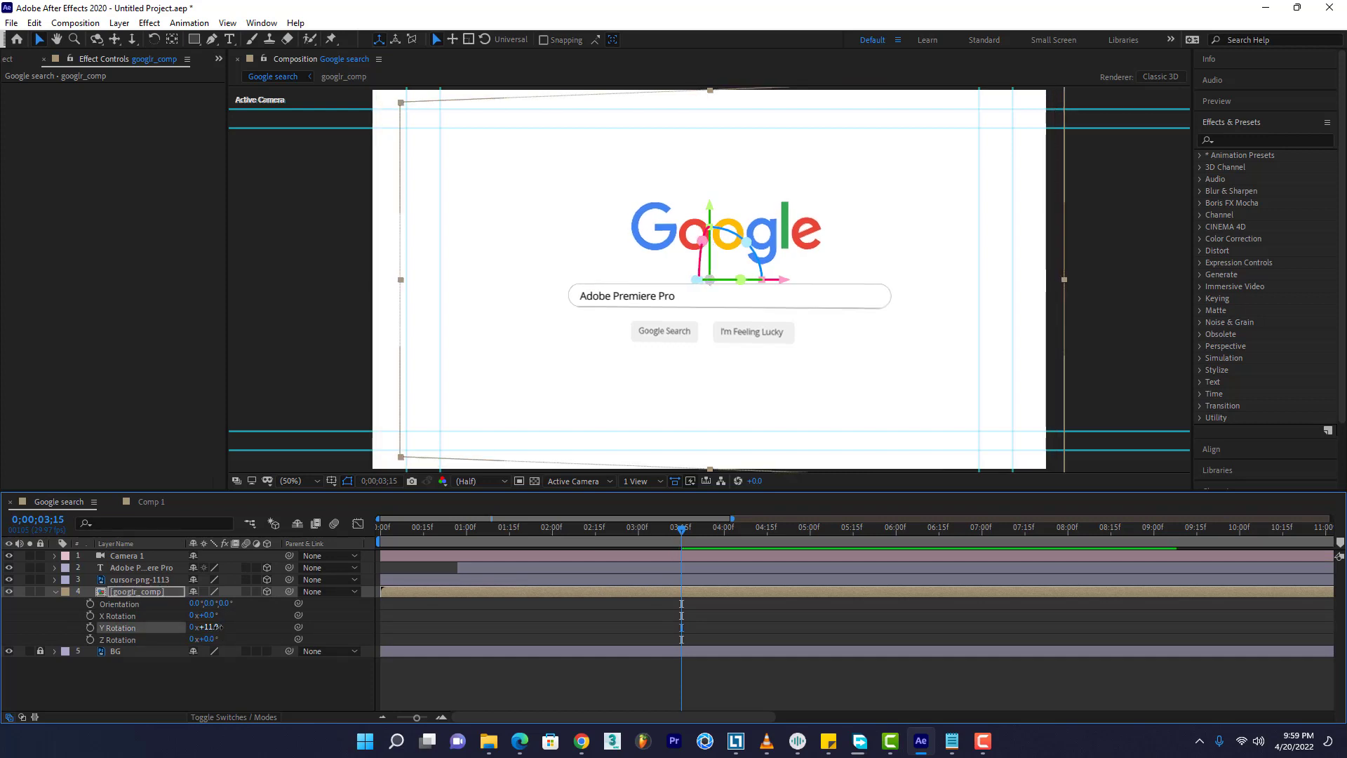
key("ctrl+z")
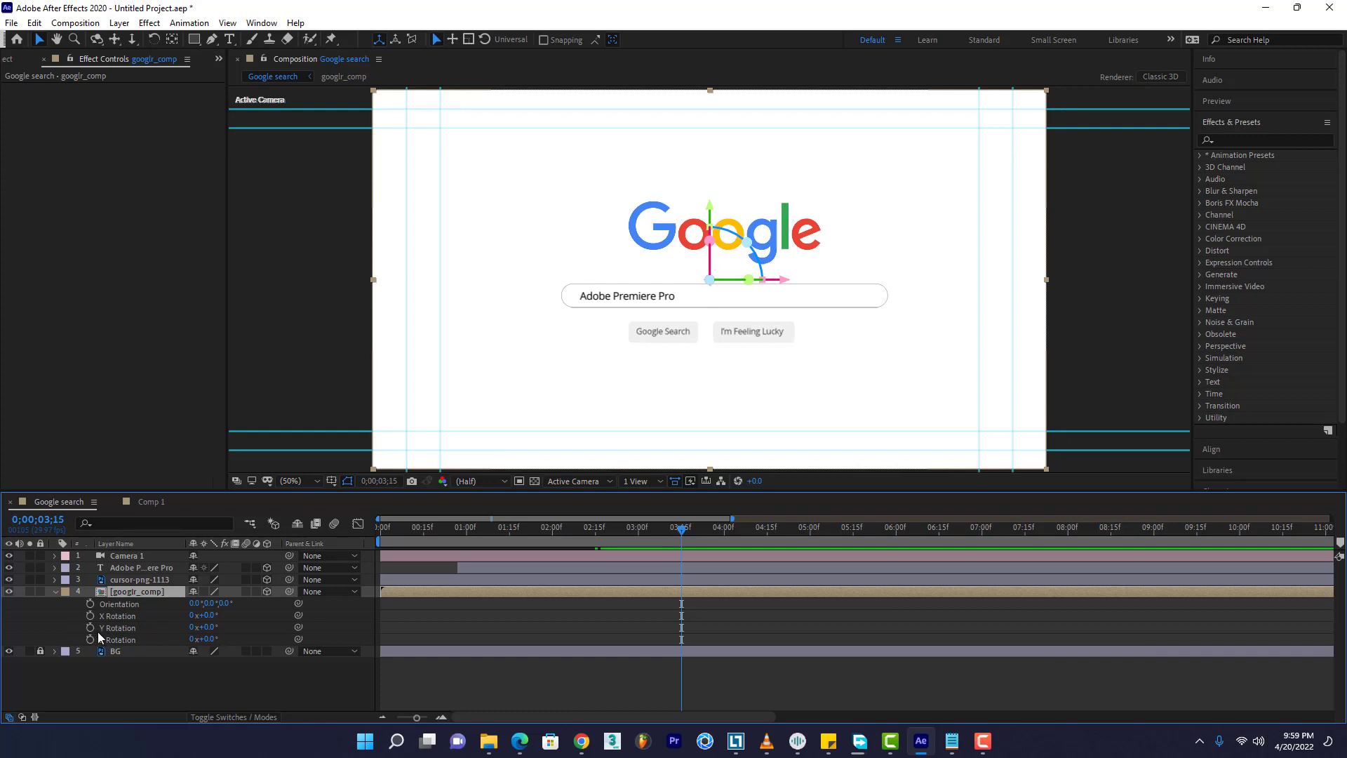
Try animating googlr_comp's Y Rotation from 0;00;03;15 to -48° at 0;00;04;00, and undo both keyframes
left_click(89, 627)
left_click(725, 540)
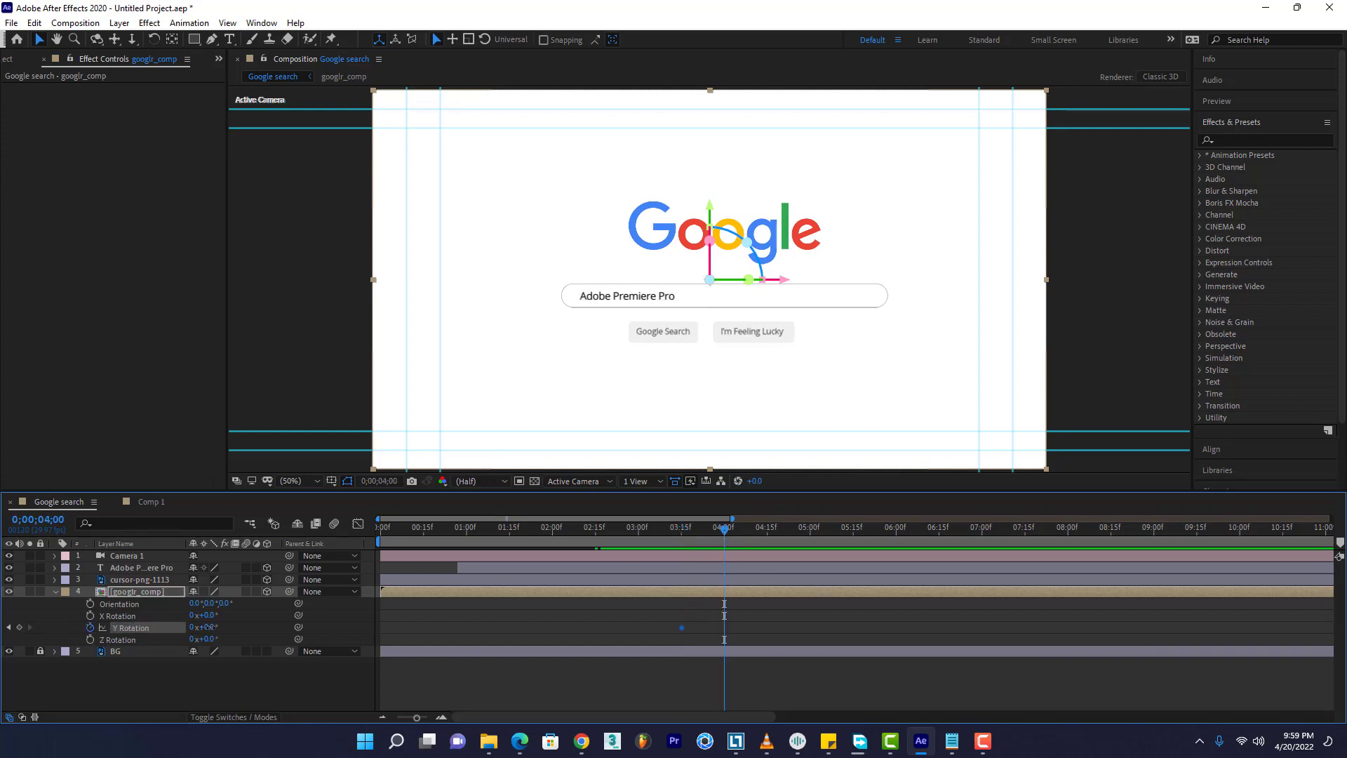
left_click_drag(208, 627, 176, 625)
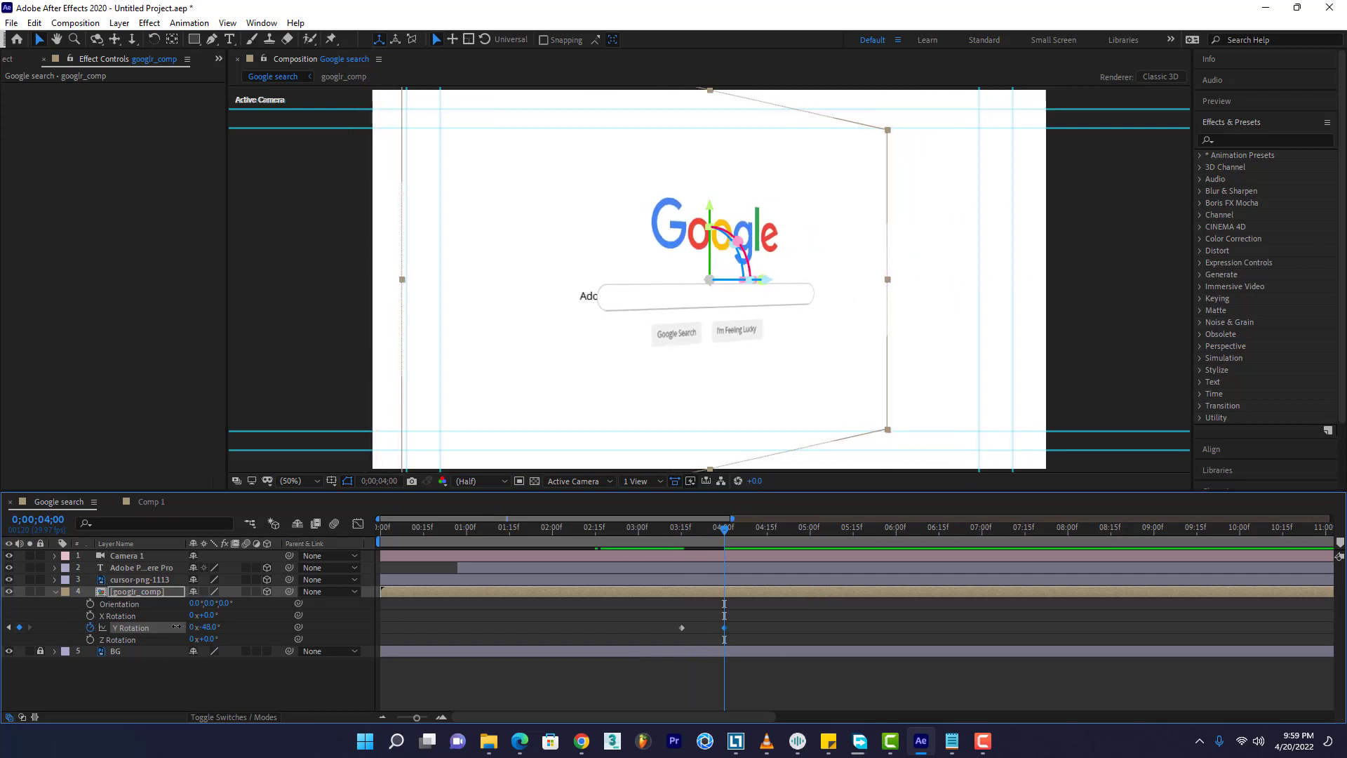
key("ctrl+z")
key("ctrl+z")
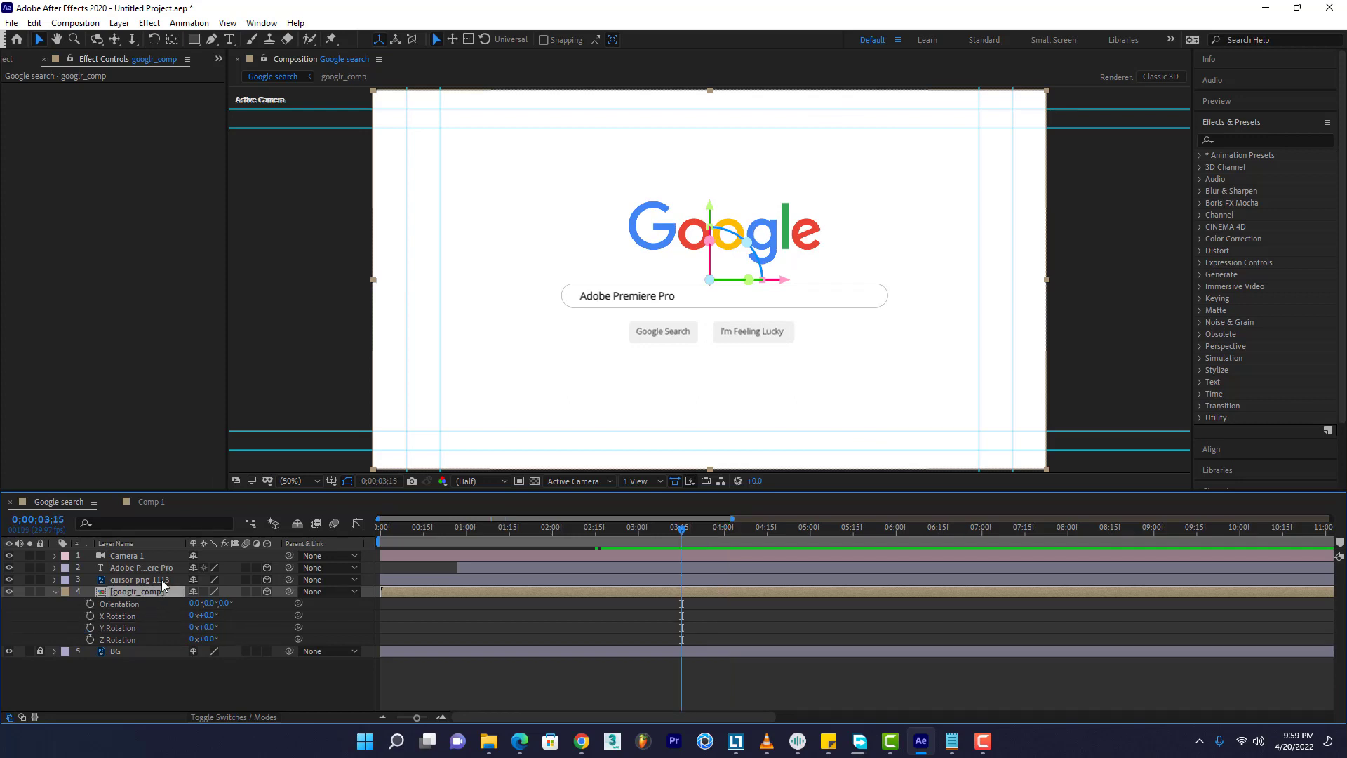
Undo the 3D switches, the camera and the googlr_comp pre-composition to restore the separate search page layers
key("ctrl+z")
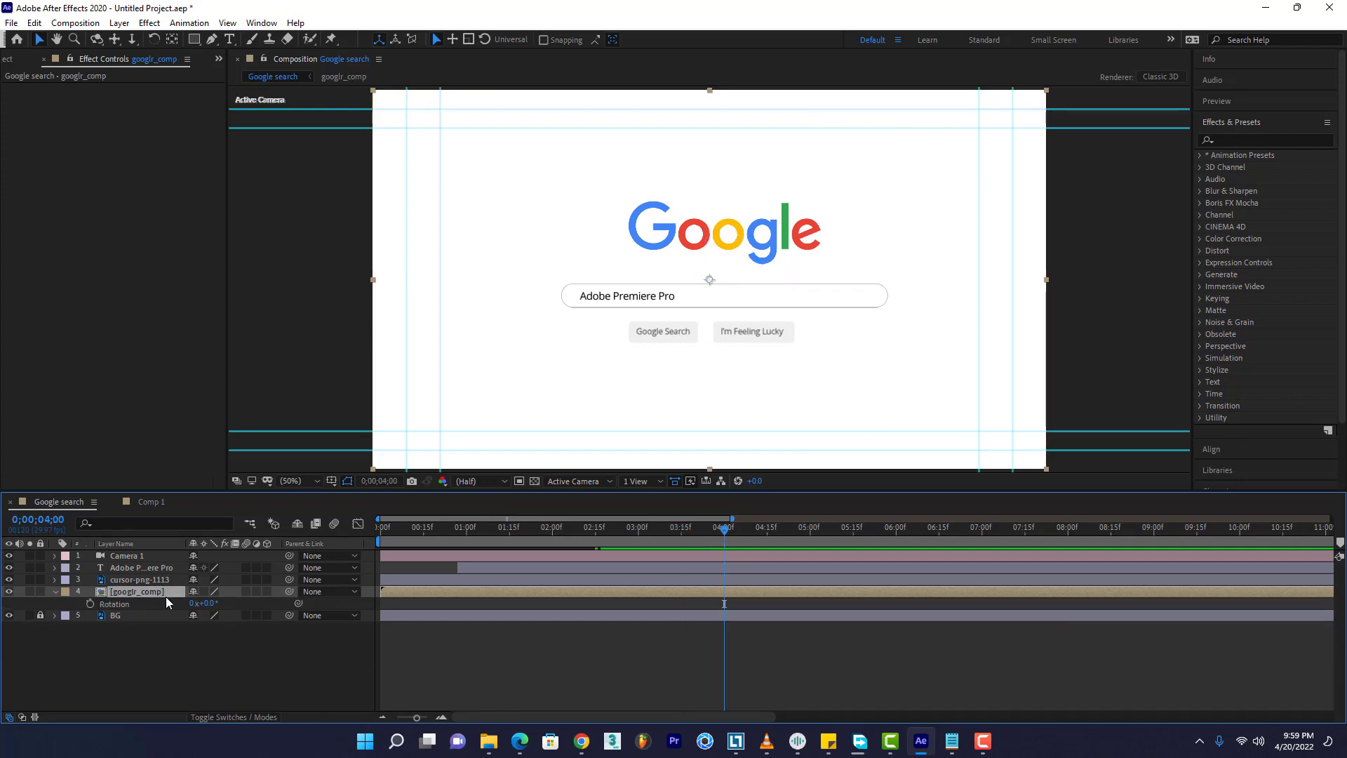
key("ctrl+z")
key("ctrl+z")
key("ctrl+z")
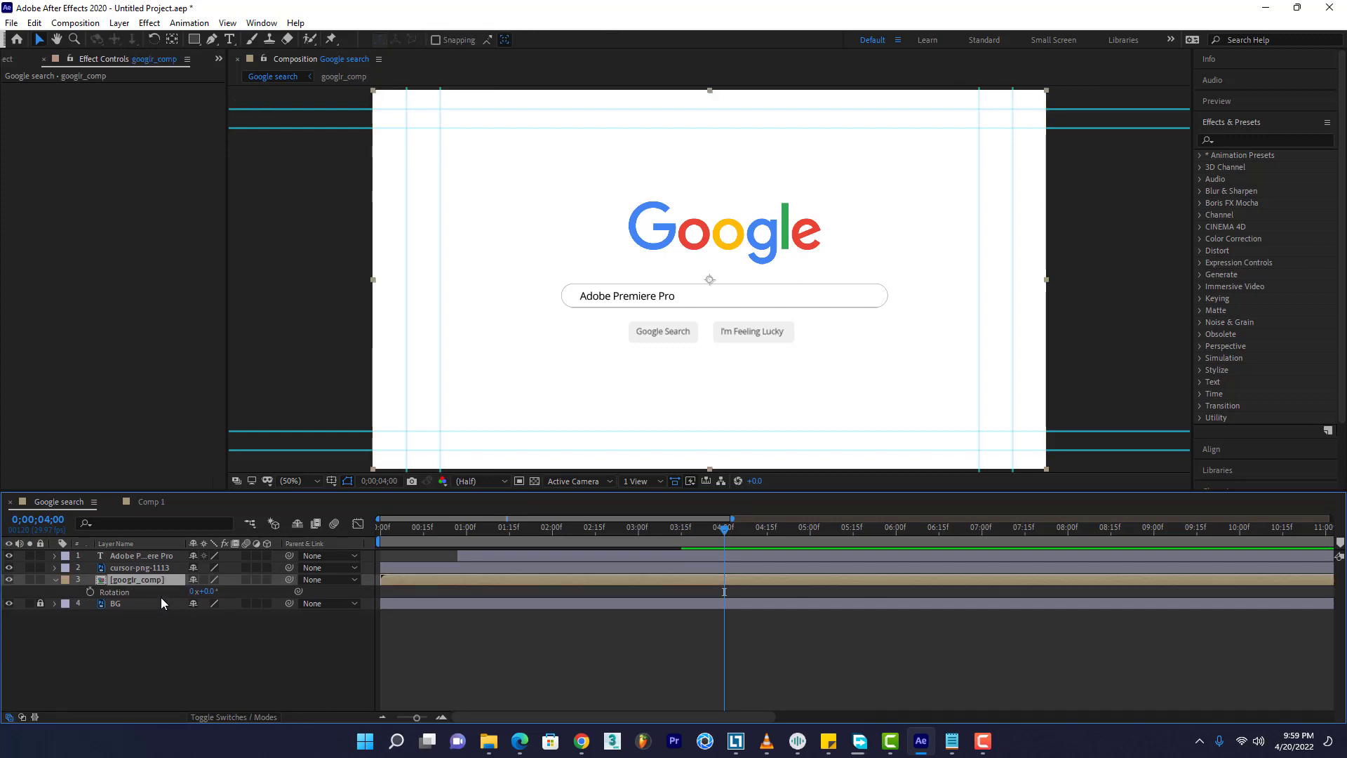
Pre-compose the Adobe Premiere Pro text with the layers from I'm Feeling Lucky through google-logo into Pre-comp 1, leaving out the cursor
left_click(138, 555, "shift")
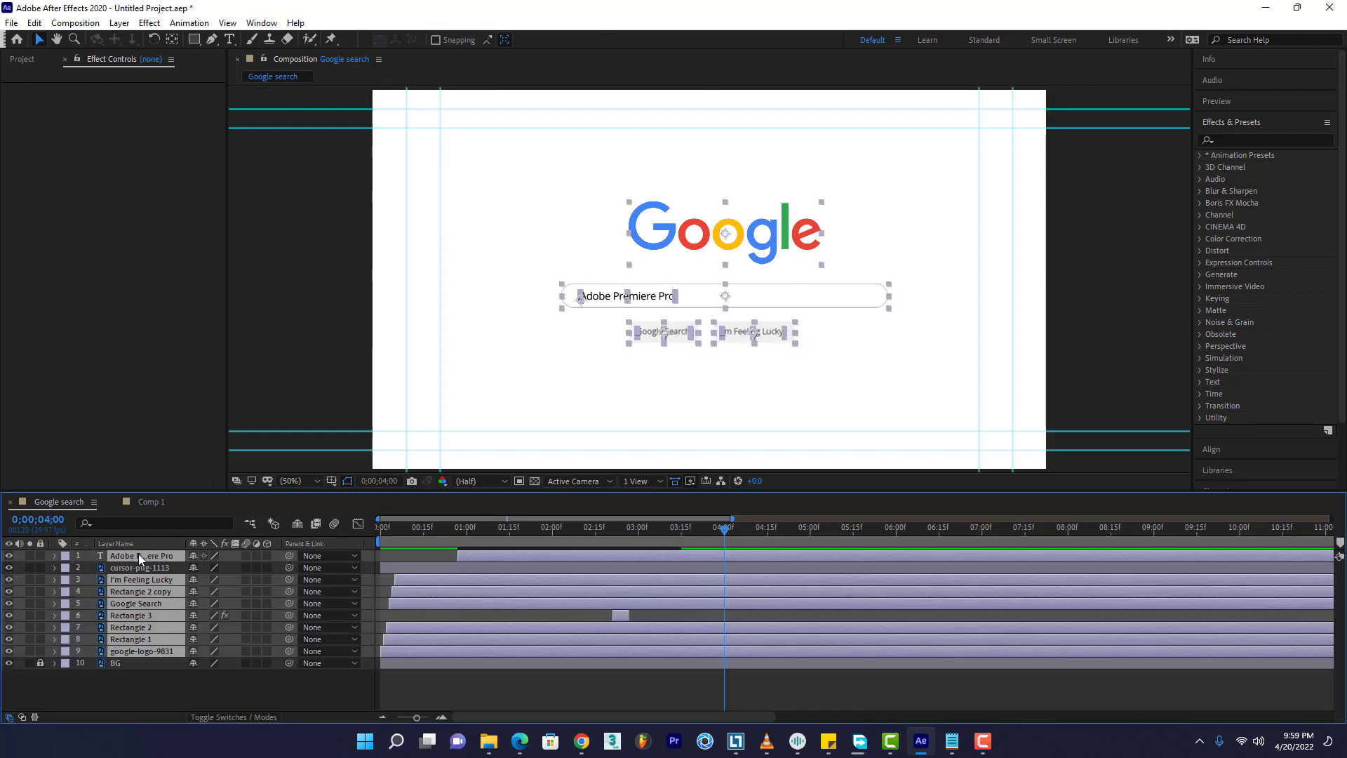
right_click(137, 554)
left_click(190, 476)
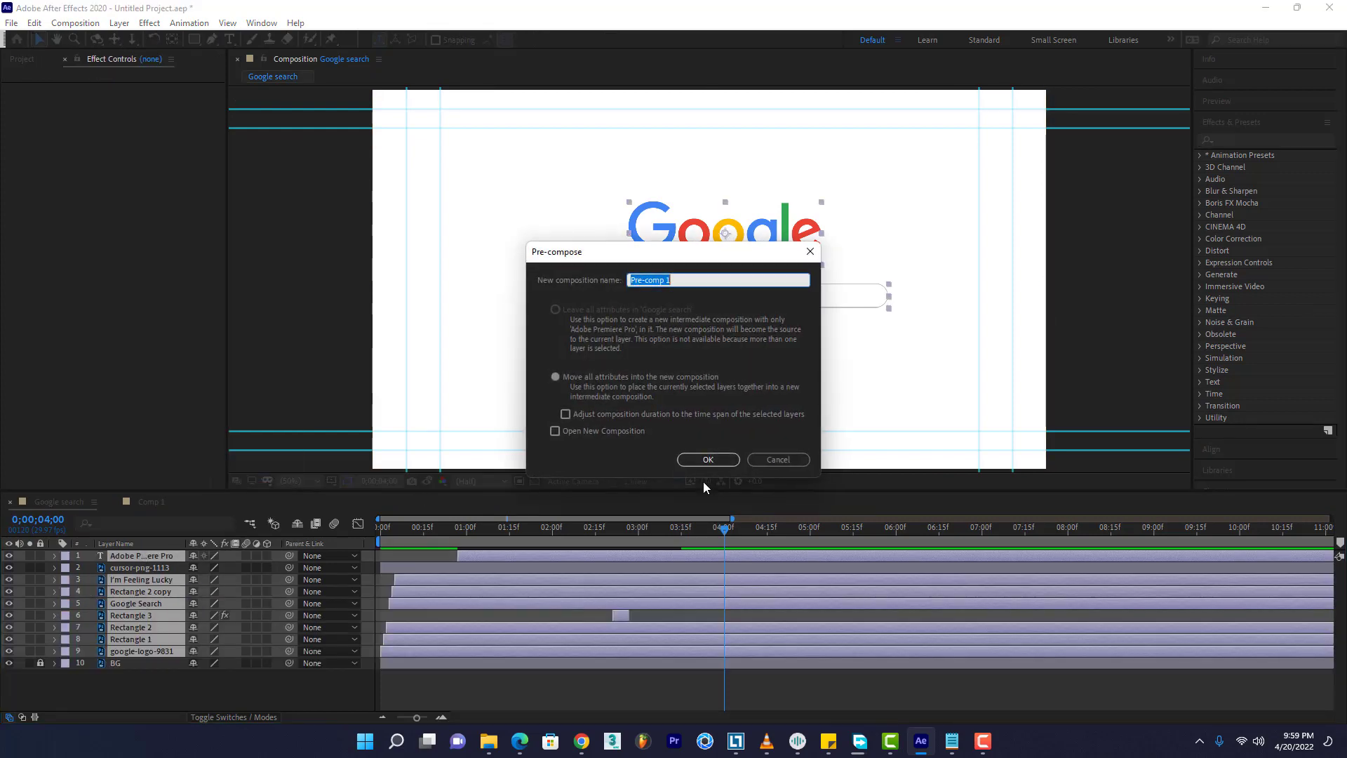
left_click(703, 459)
left_click_drag(142, 566, 143, 576)
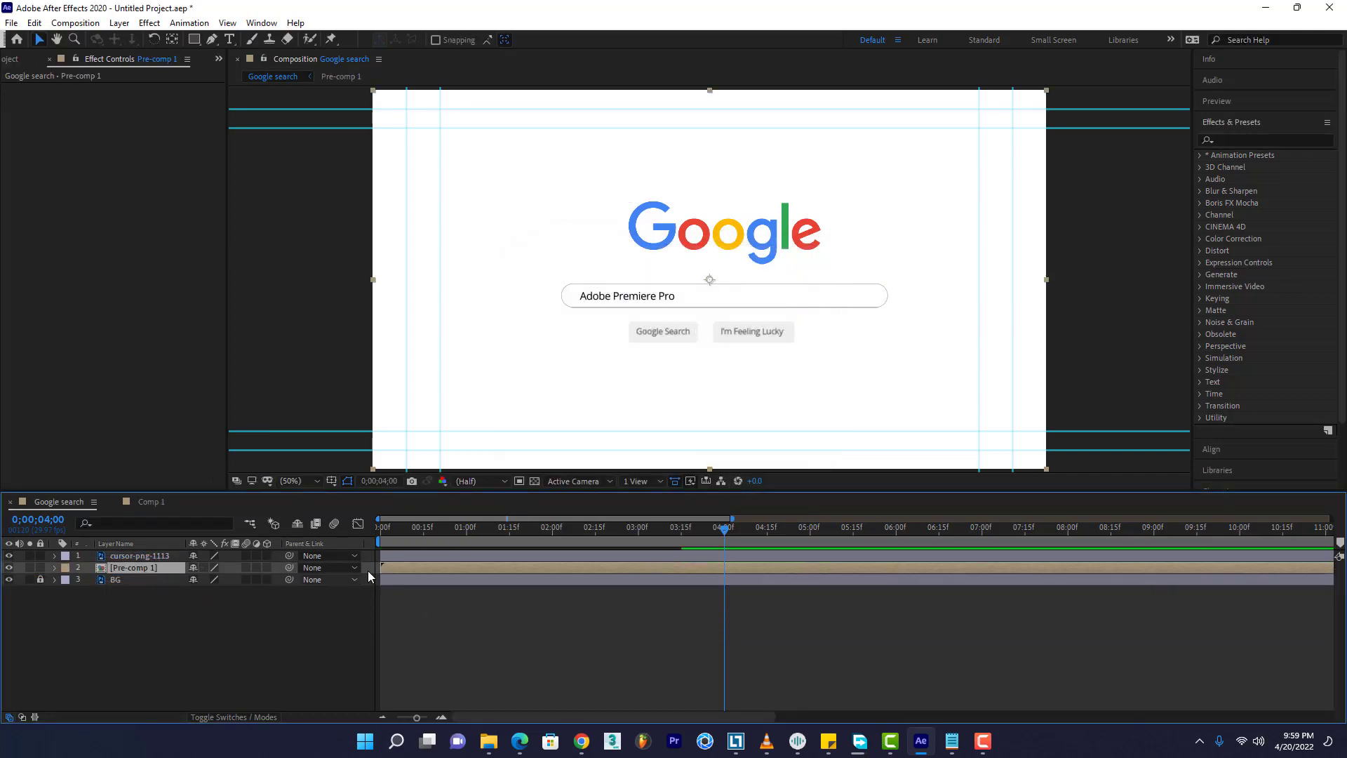
Add a two-node camera named Camera 1 with the 50mm preset and place it above the cursor layer
right_click(255, 626)
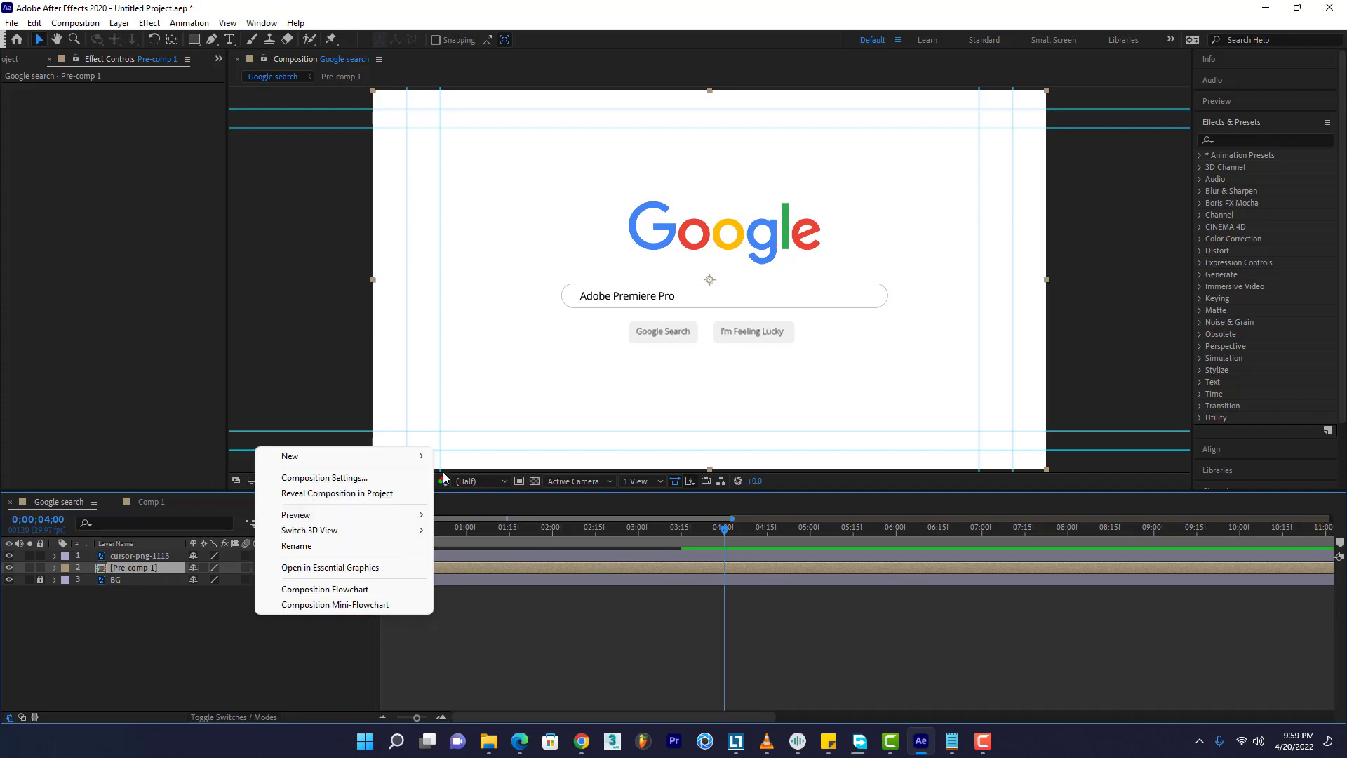
mouse_move(421, 456)
left_click(500, 524)
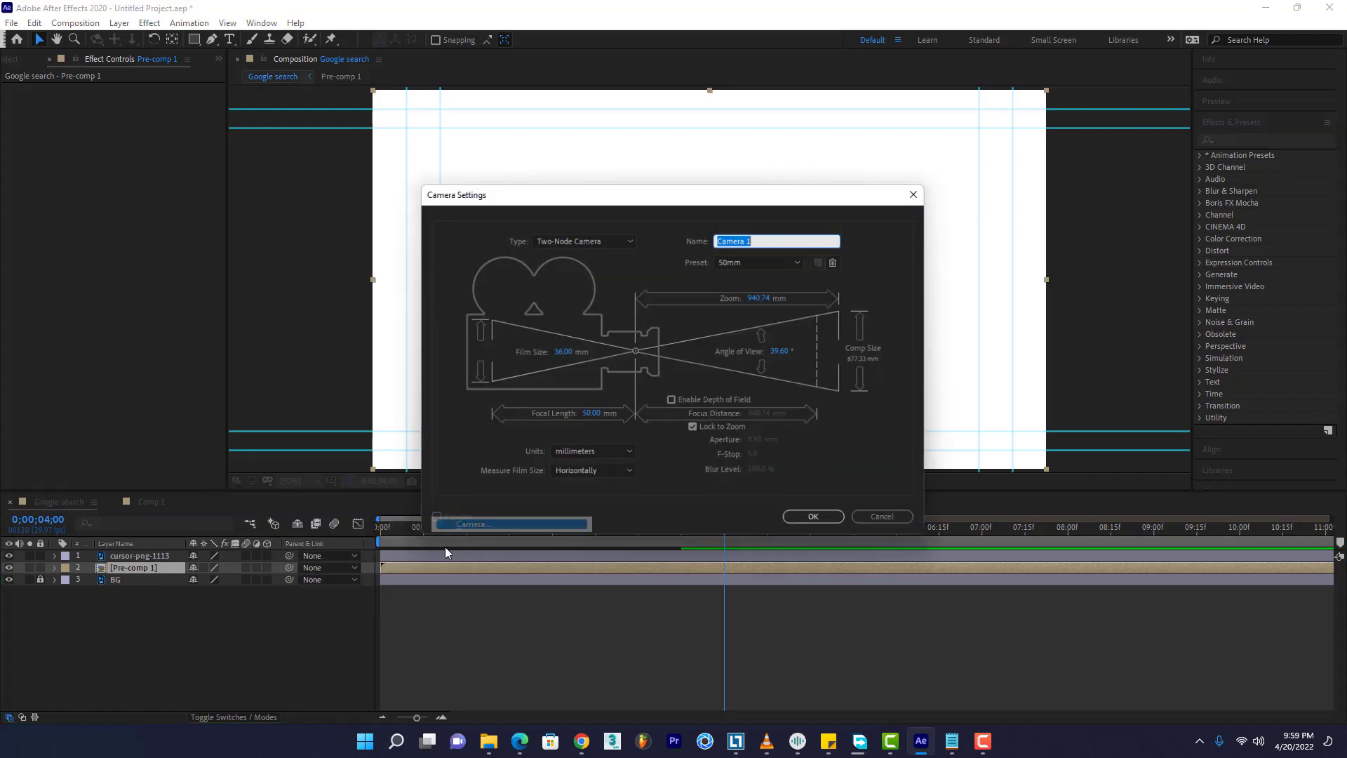
left_click(816, 518)
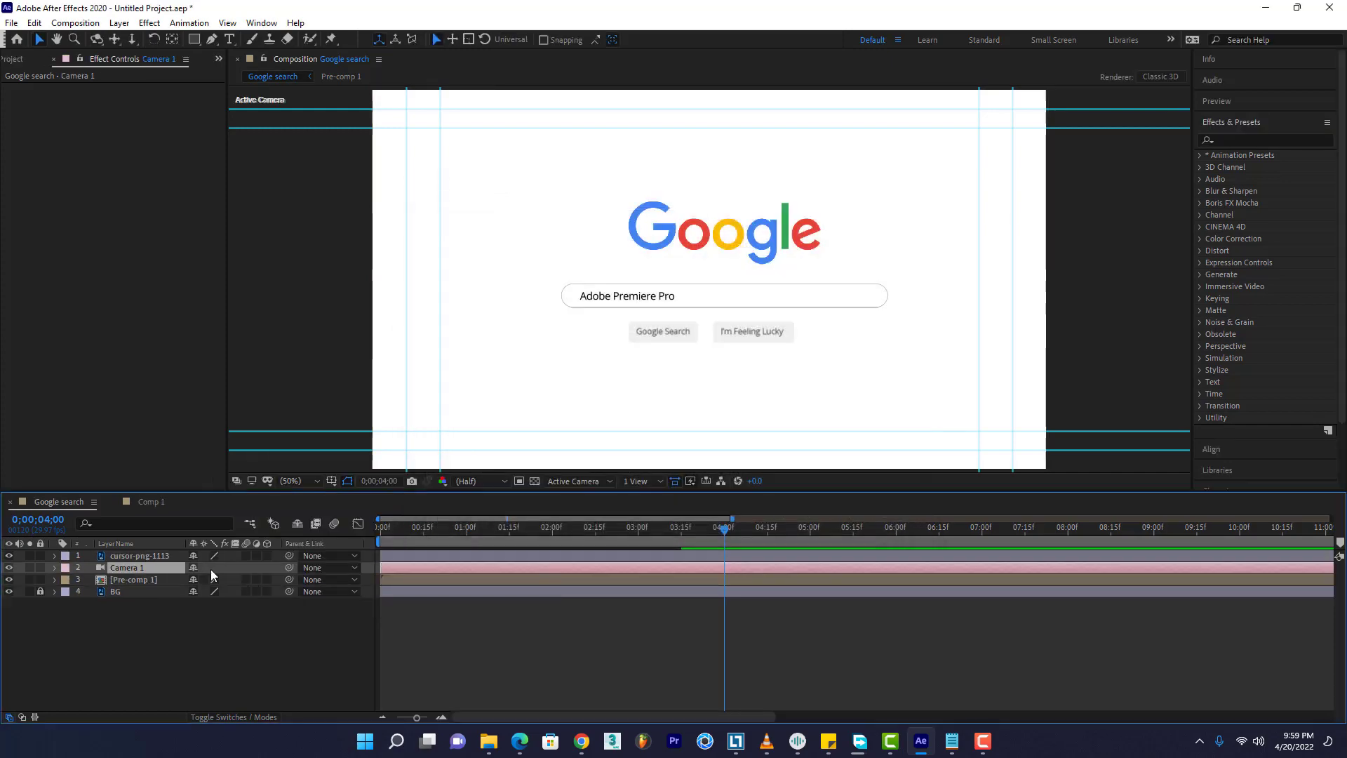
left_click_drag(175, 565, 170, 553)
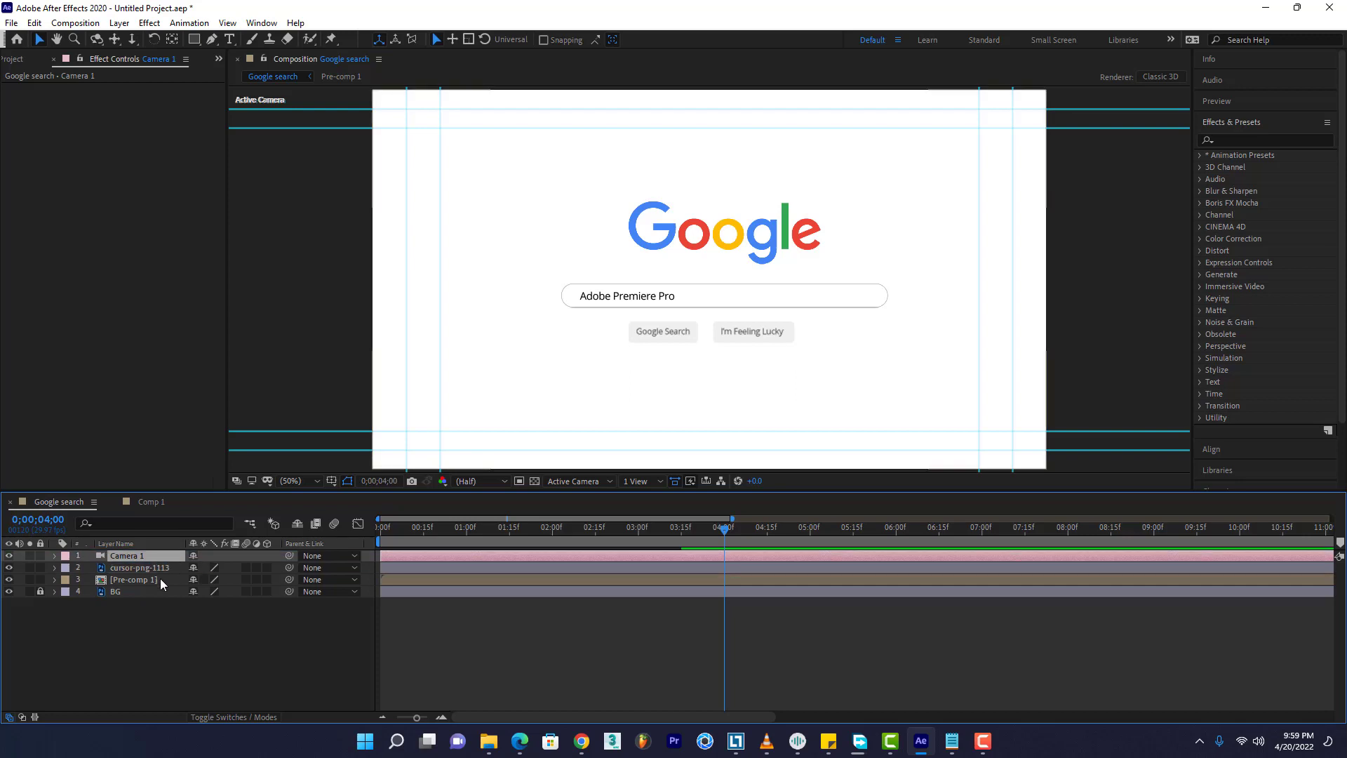
Turn on 3D for the Pre-comp 1 and cursor layers
left_click(160, 578)
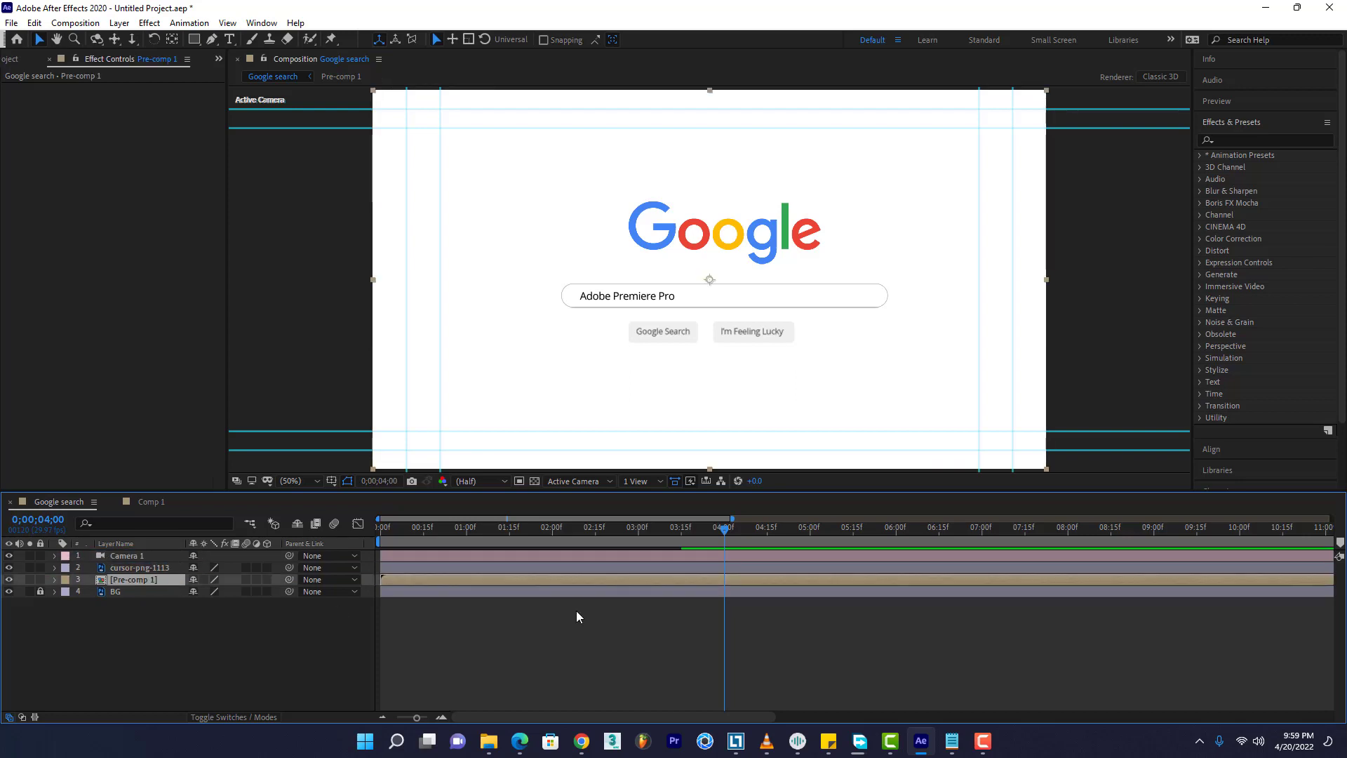
left_click(266, 579)
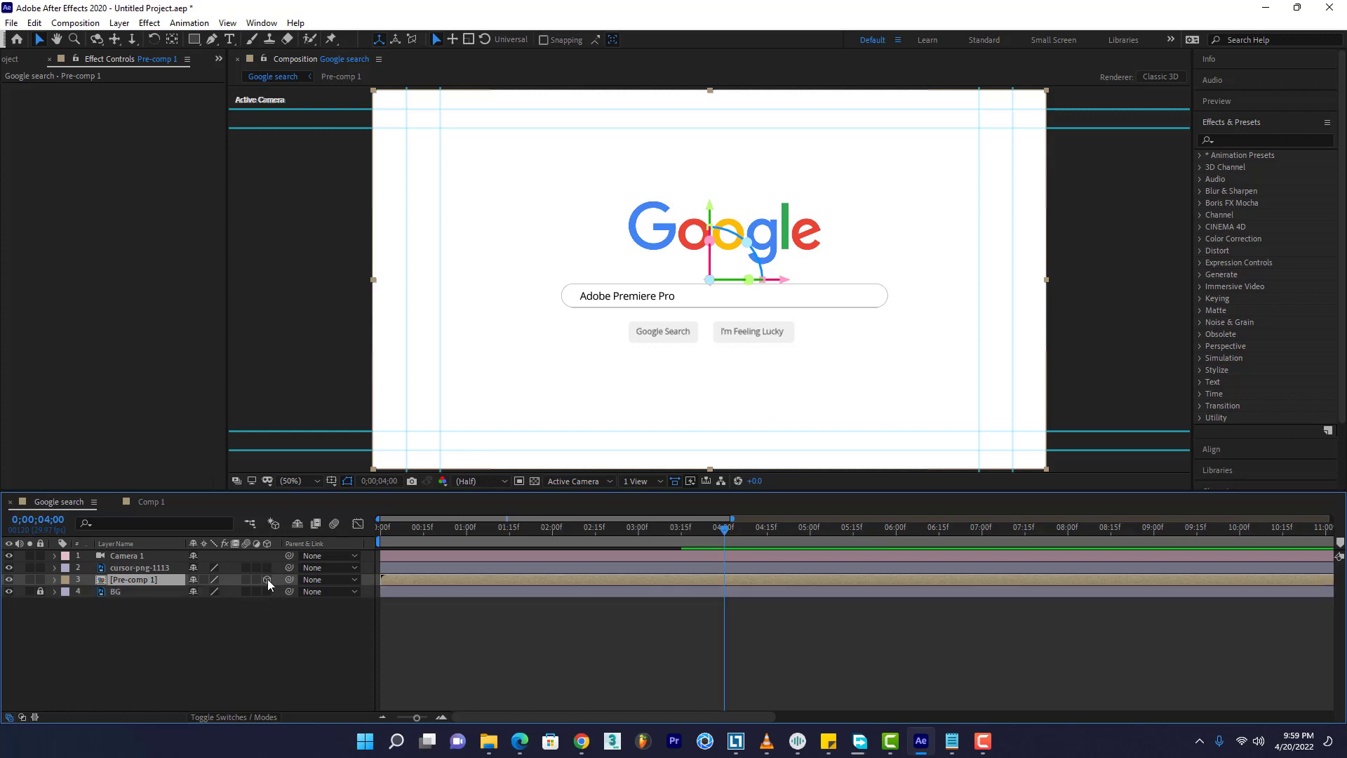
left_click(268, 567)
Keyframe Pre-comp 1's Y Rotation at 0° on 0;00;03;15 and at -90° on 0;00;04;00
key("r")
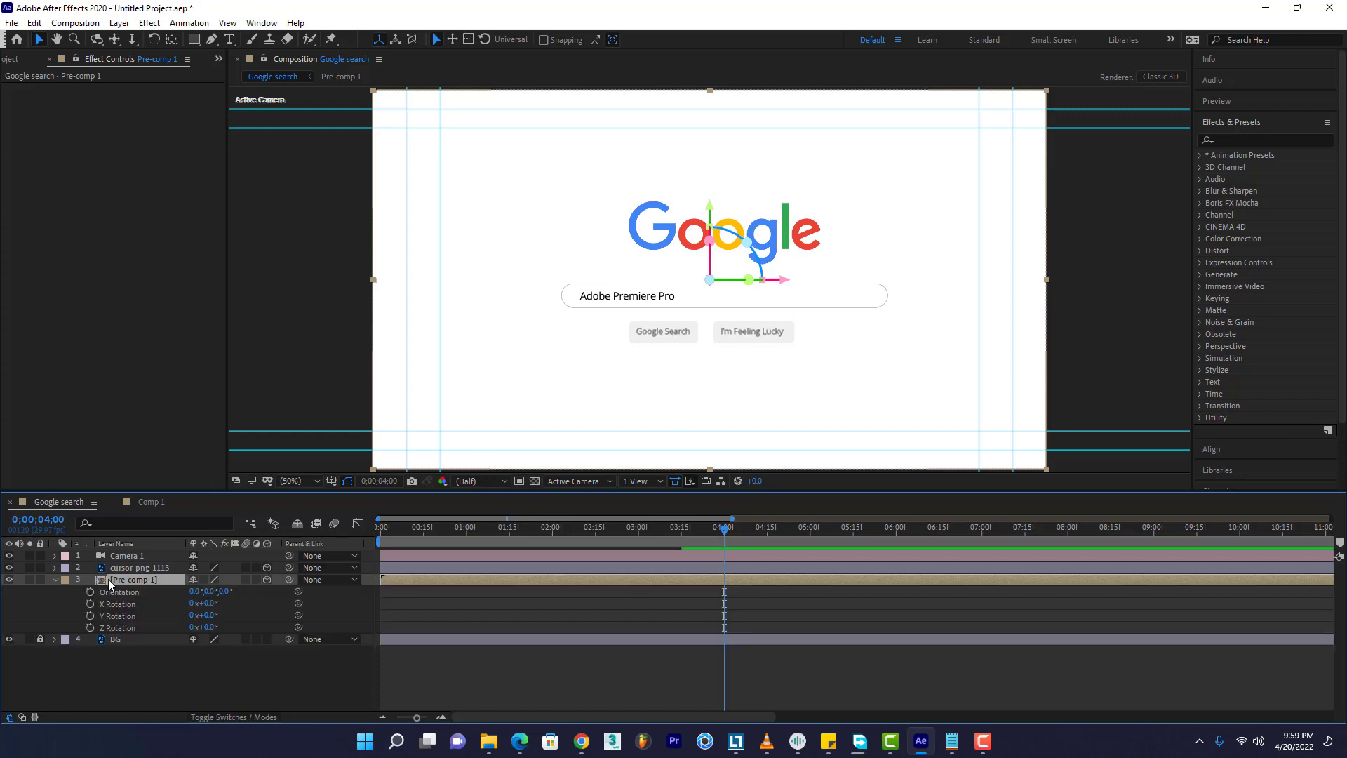
left_click(680, 529)
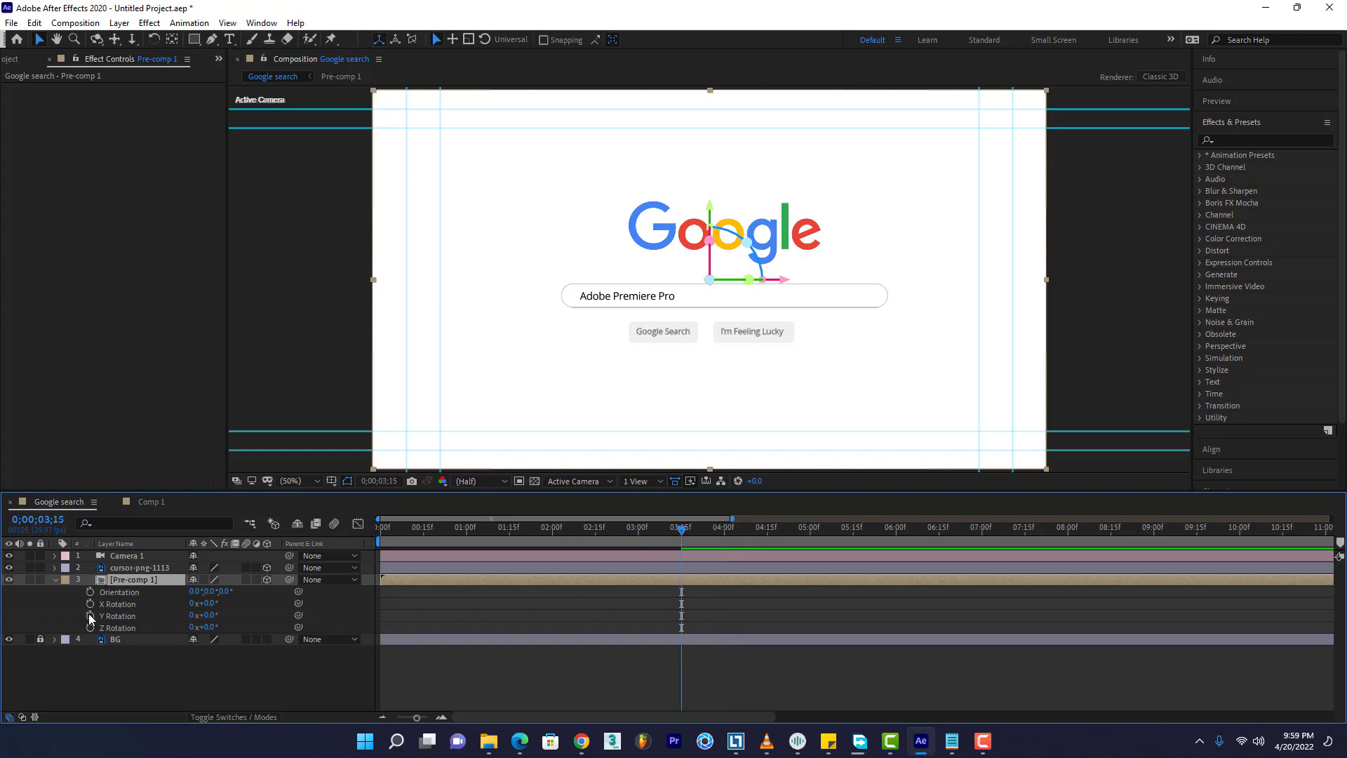
left_click(90, 616)
left_click(728, 533)
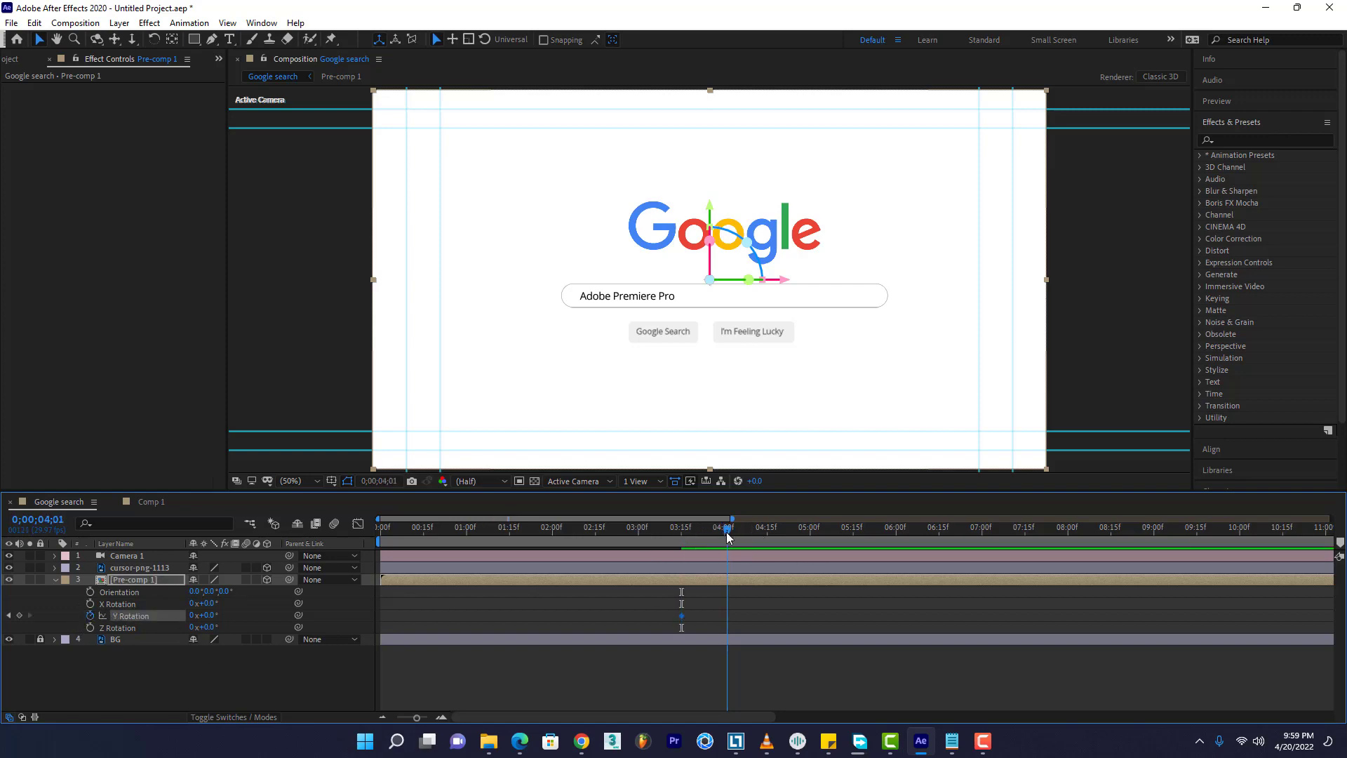
left_click_drag(726, 533, 723, 533)
left_click_drag(210, 614, 195, 615)
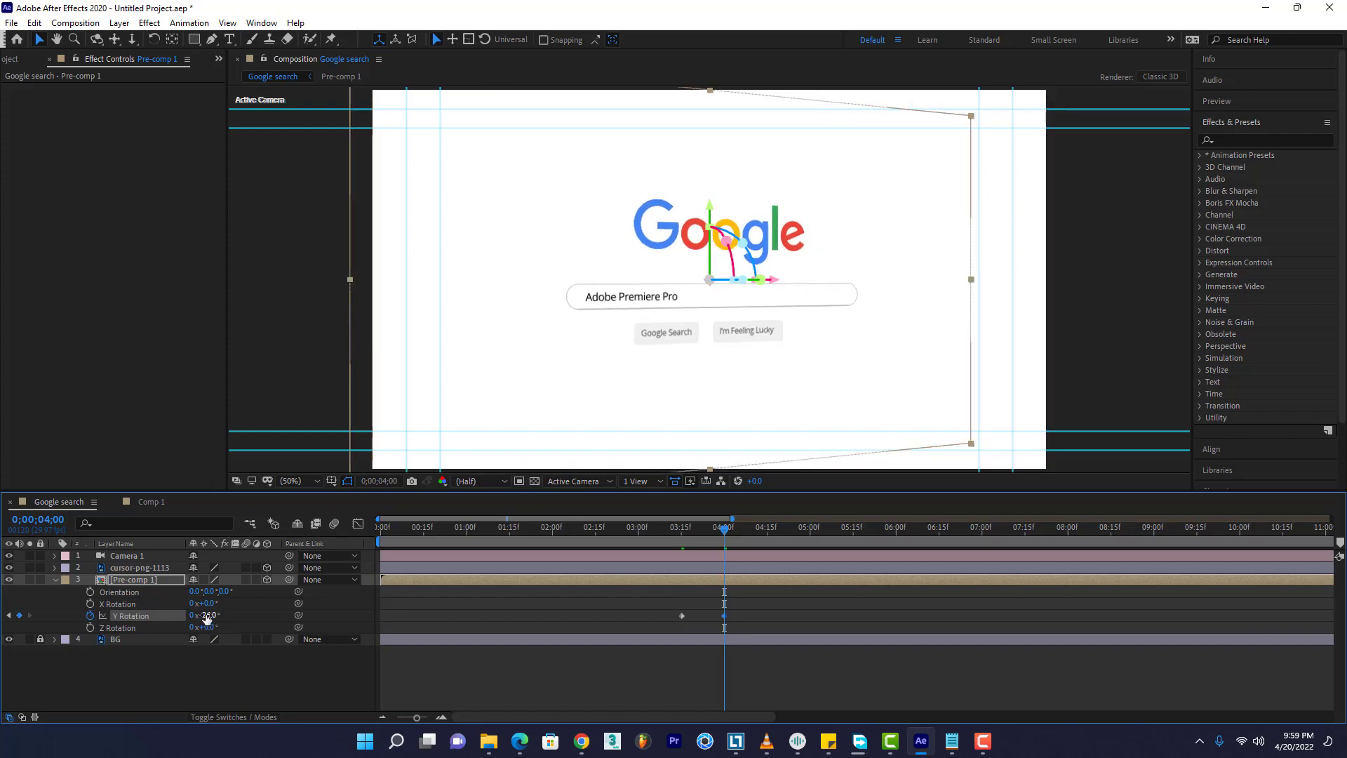
left_click(207, 615)
type("-9")
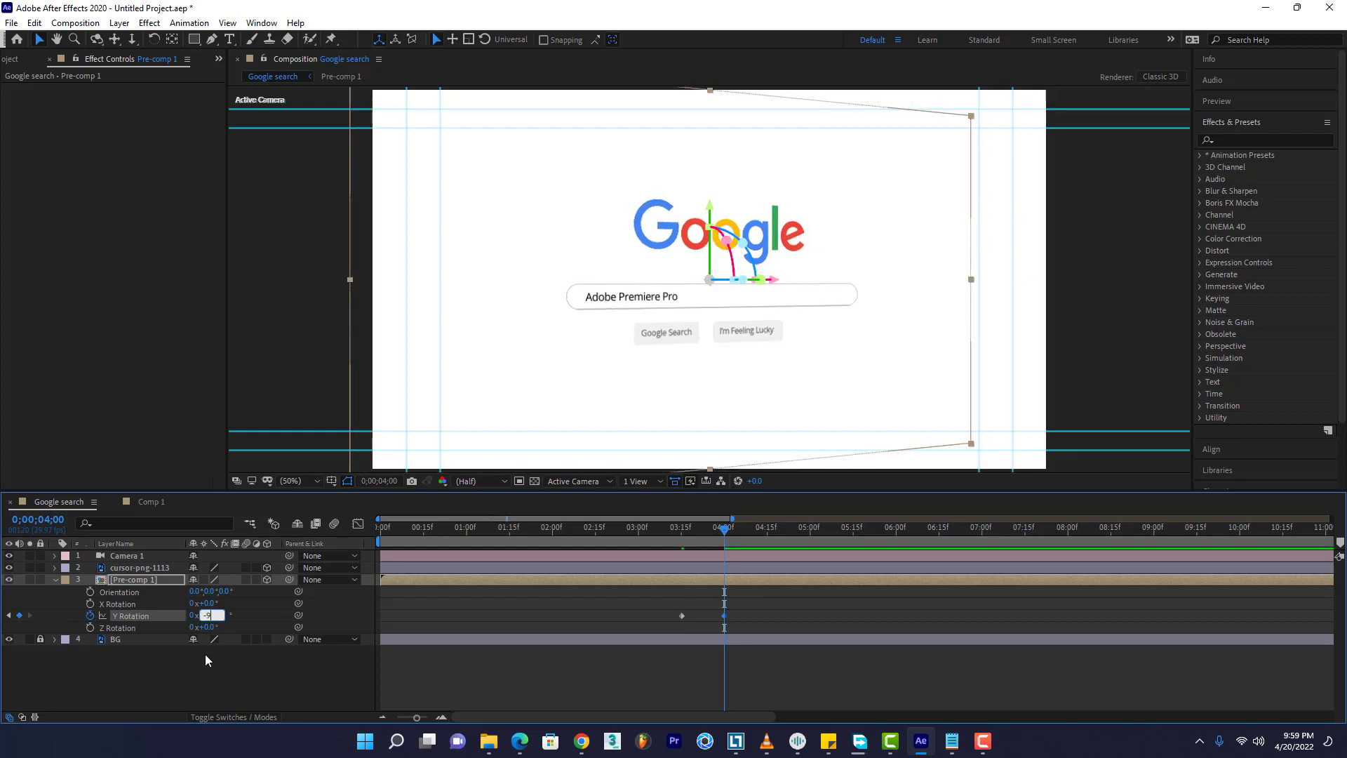
type("0")
key("Return")
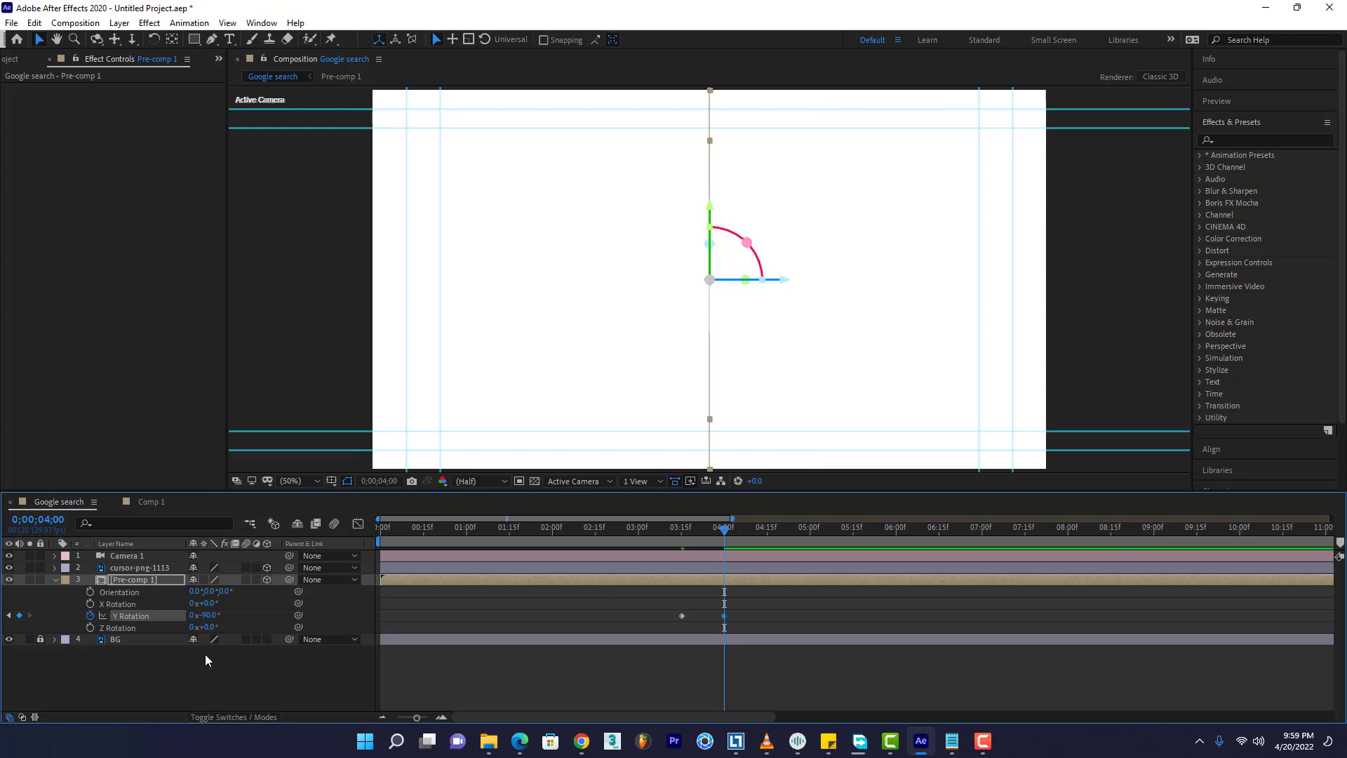
left_click(698, 682)
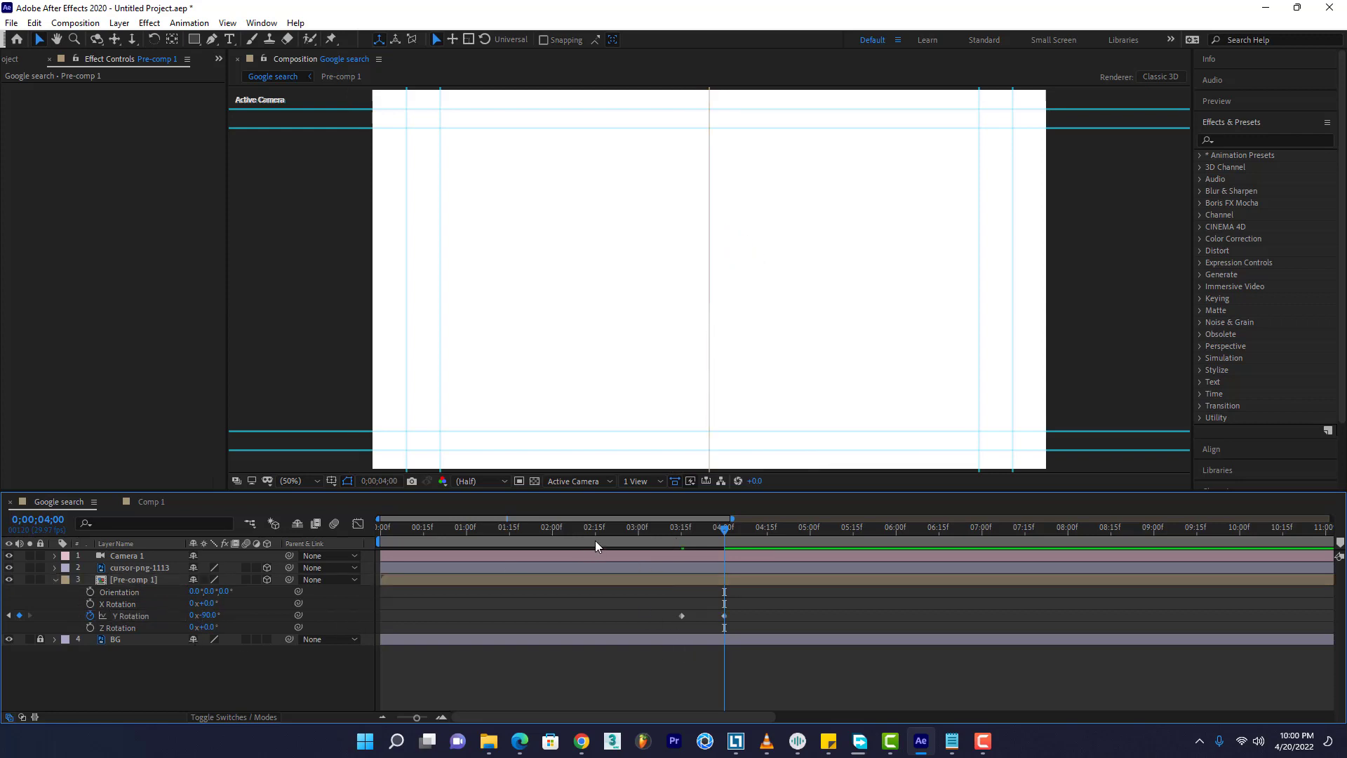
Preview the animation, shift both Y Rotation keyframes earlier to 0;00;03;00 and 0;00;03;15, and play it again
key("space")
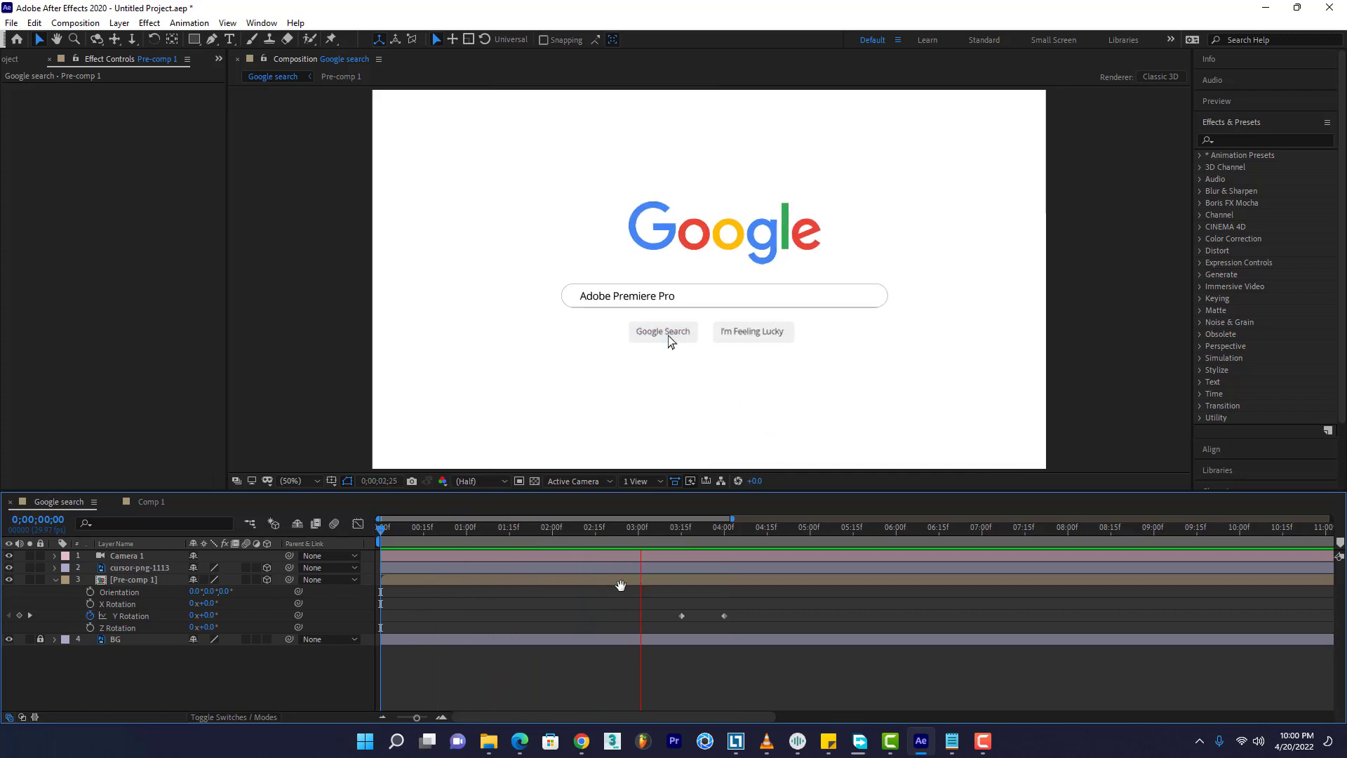
mouse_move(659, 531)
left_mouse_down()
mouse_move(597, 539)
mouse_move(640, 543)
left_mouse_up()
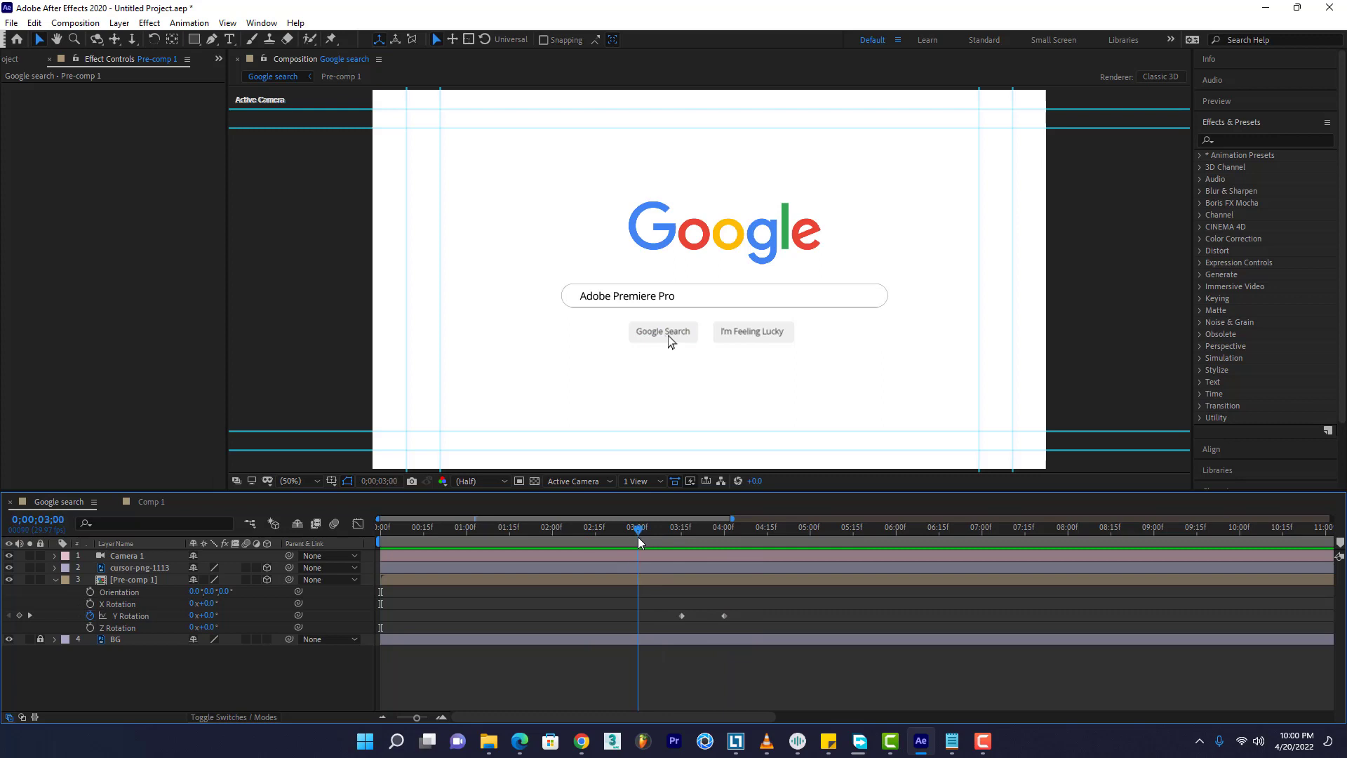
left_click_drag(753, 607, 677, 621)
left_click_drag(680, 616, 639, 617)
left_click(530, 538)
key("space")
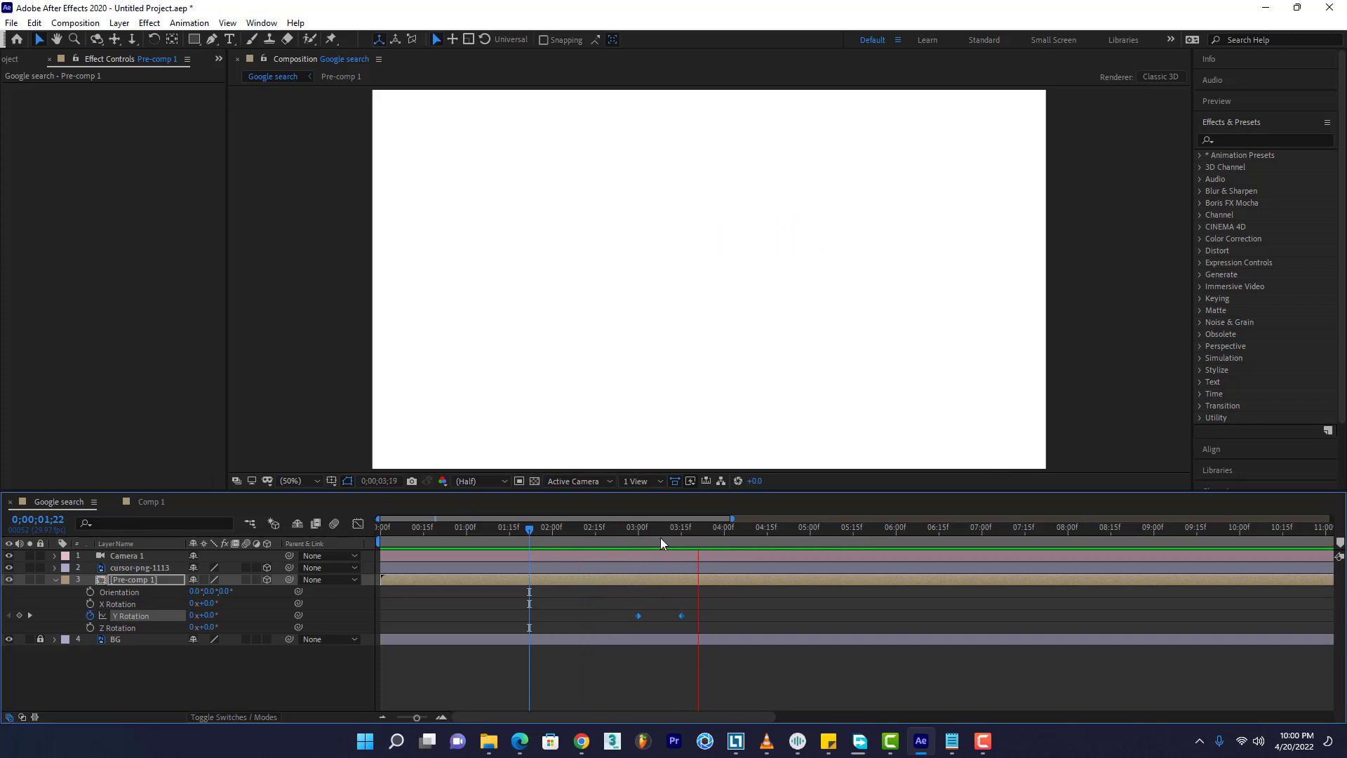
Try shifting both Y Rotation keyframes earlier so the first sits at 0;00;02;25, and preview the timing
left_click_drag(626, 535, 624, 537)
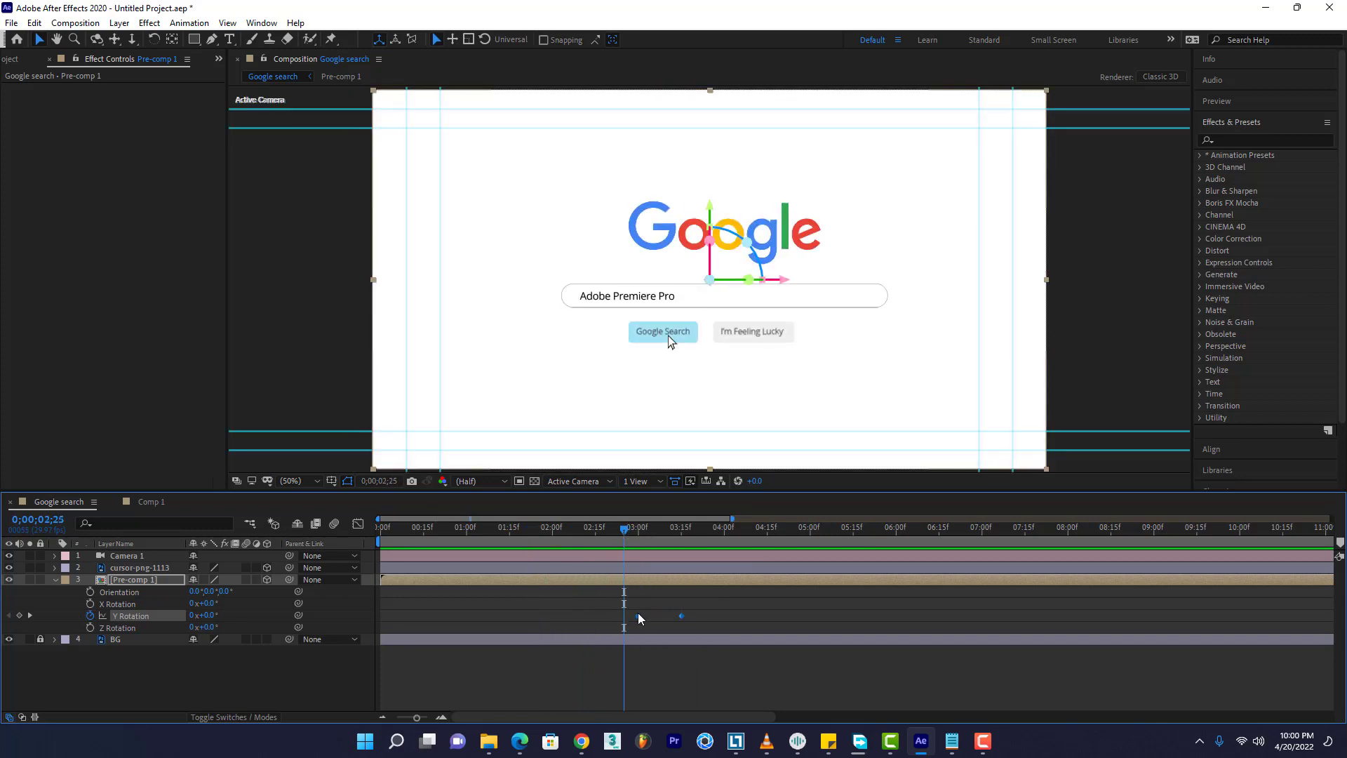
left_click_drag(639, 618, 625, 619)
left_click(543, 533)
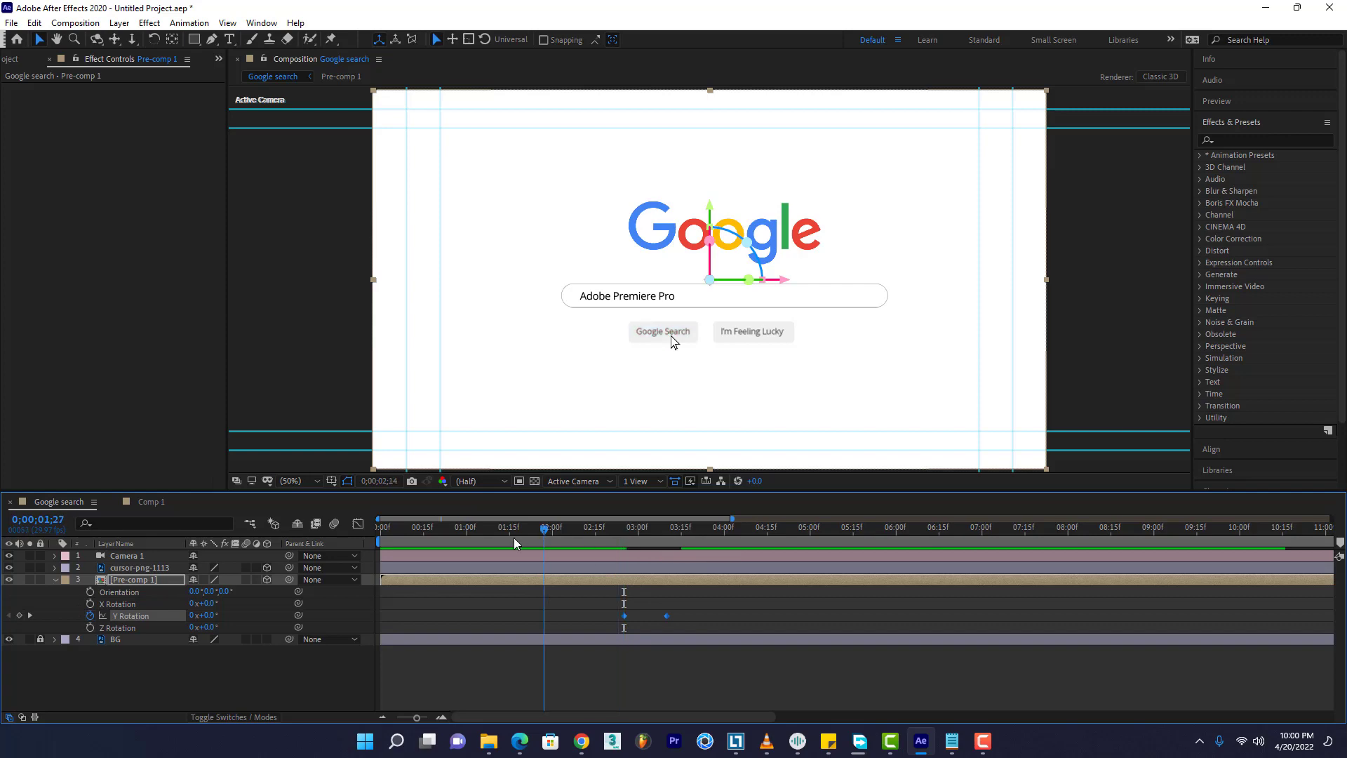
left_click(515, 544)
key("space")
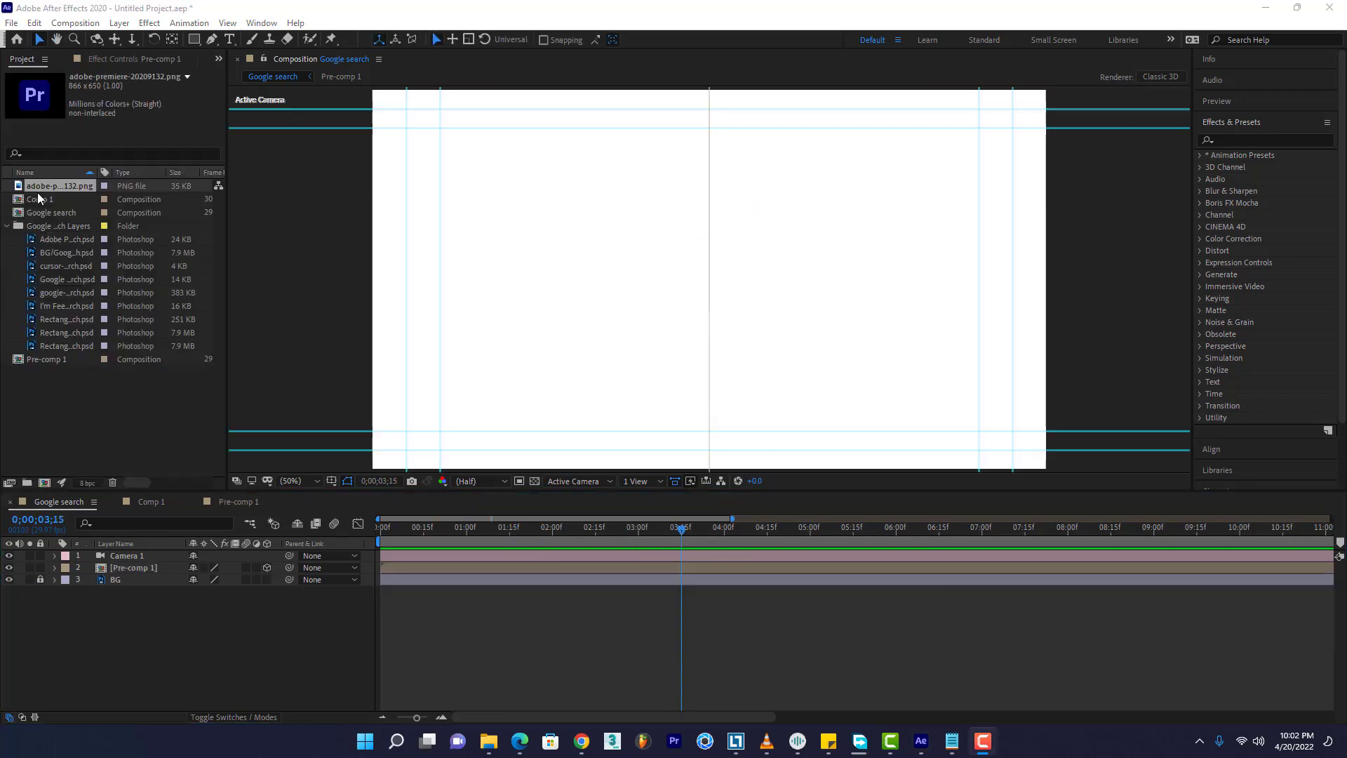
Add the adobe-premiere PNG logo to the Google search composition directly below Camera 1 and turn on its 3D switch
left_click_drag(60, 185, 137, 562)
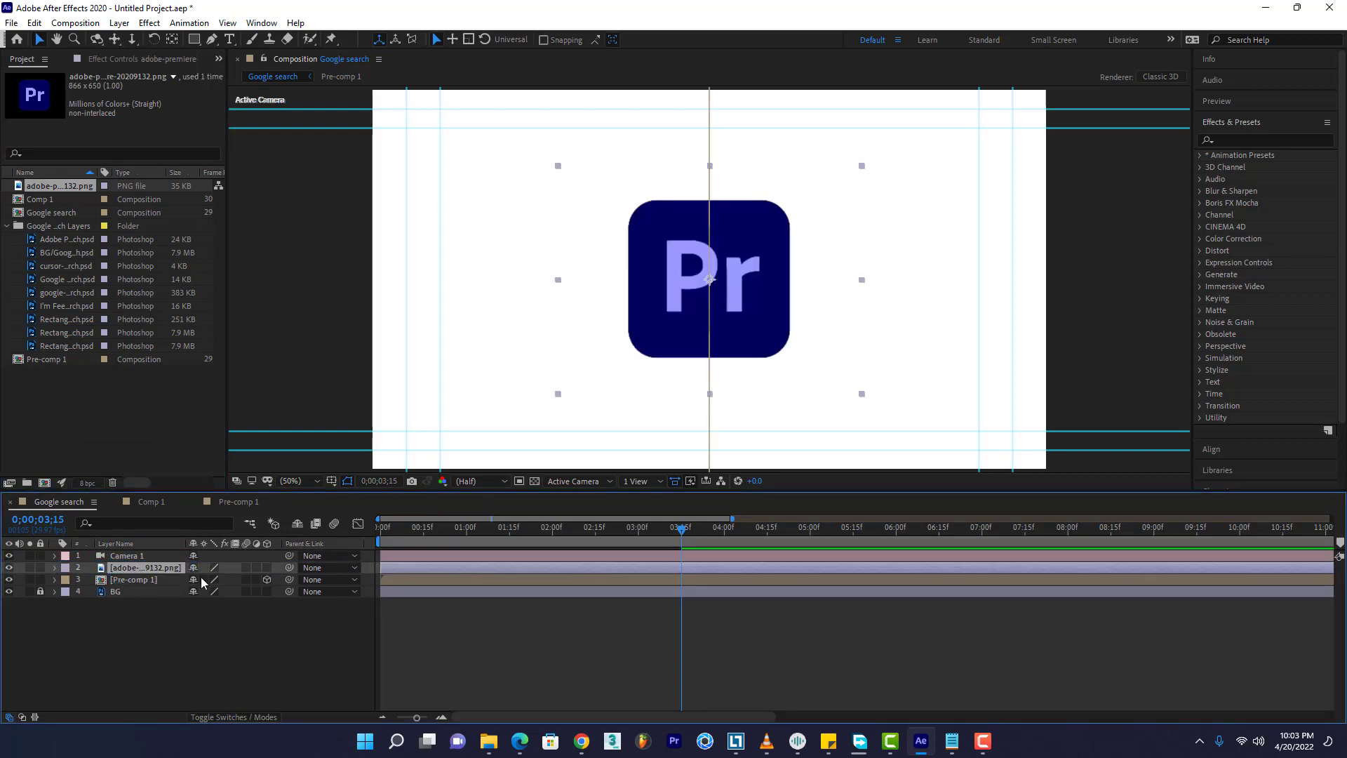
left_click(268, 567)
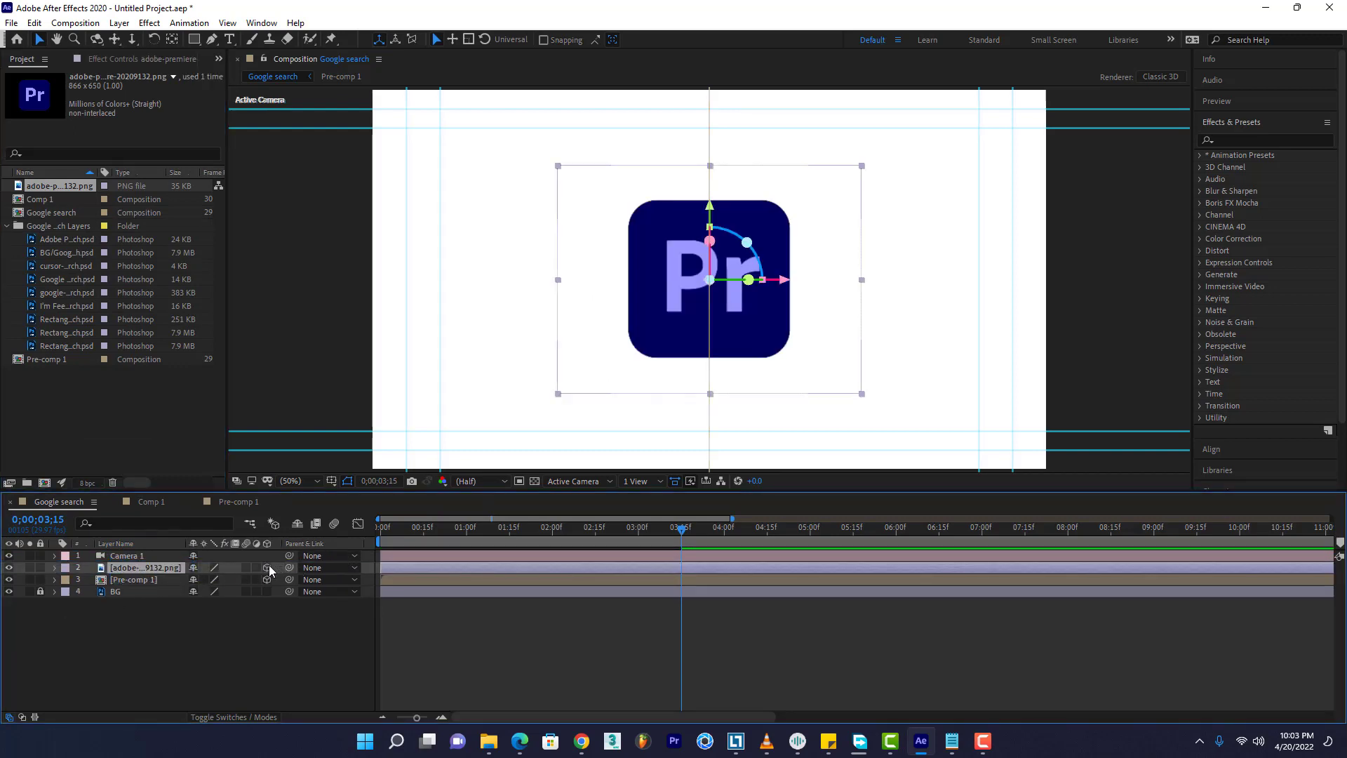
At Pre-comp 1's first rotation keyframe, 0;00;03;00, set the Premiere logo layer's Y Rotation to 90°
left_click(123, 578)
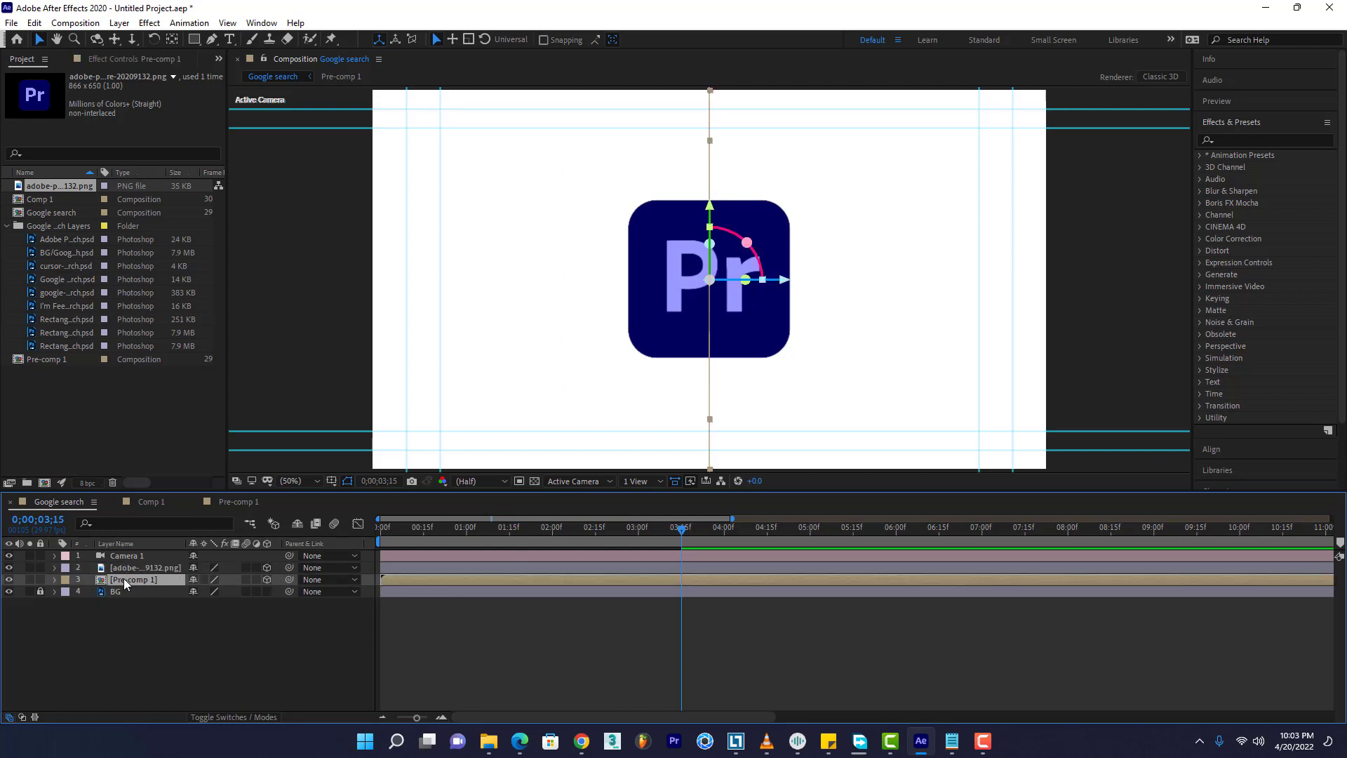
key("u")
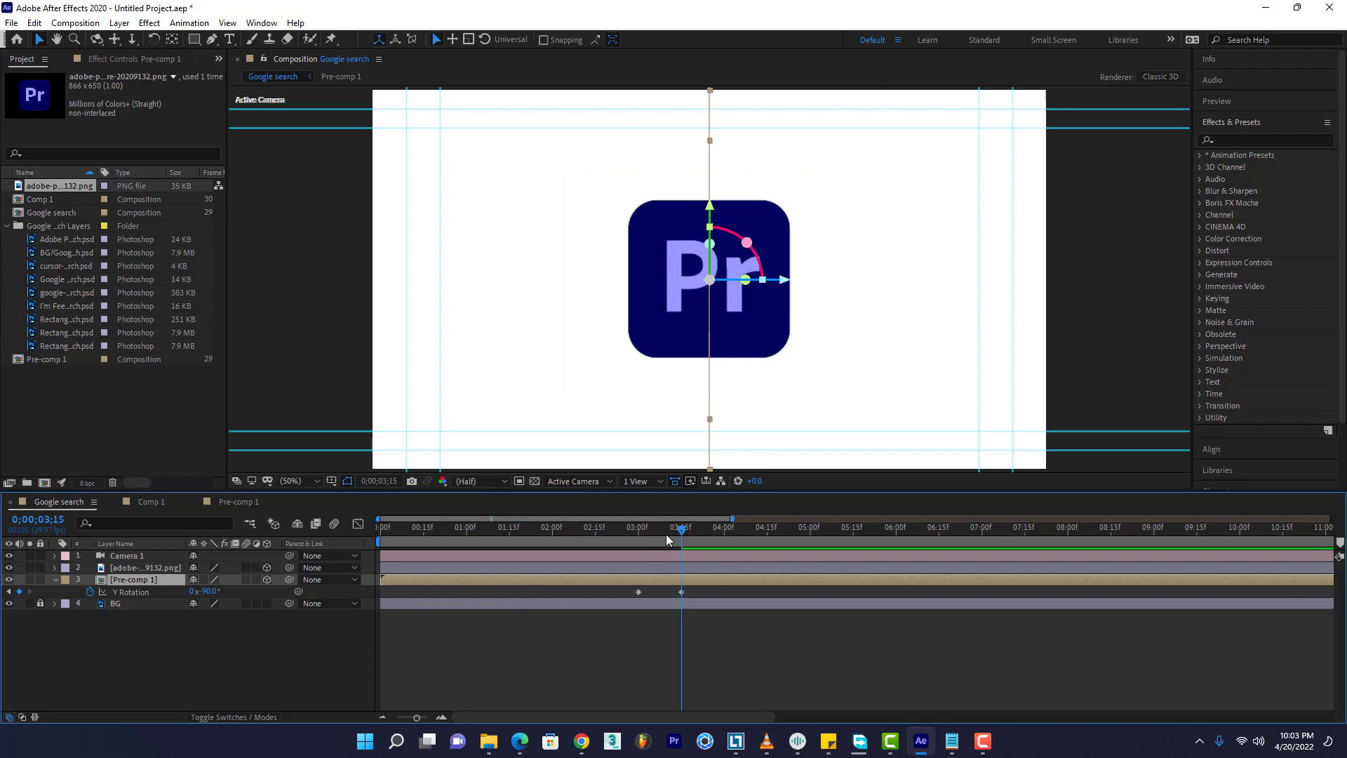
left_click(639, 530)
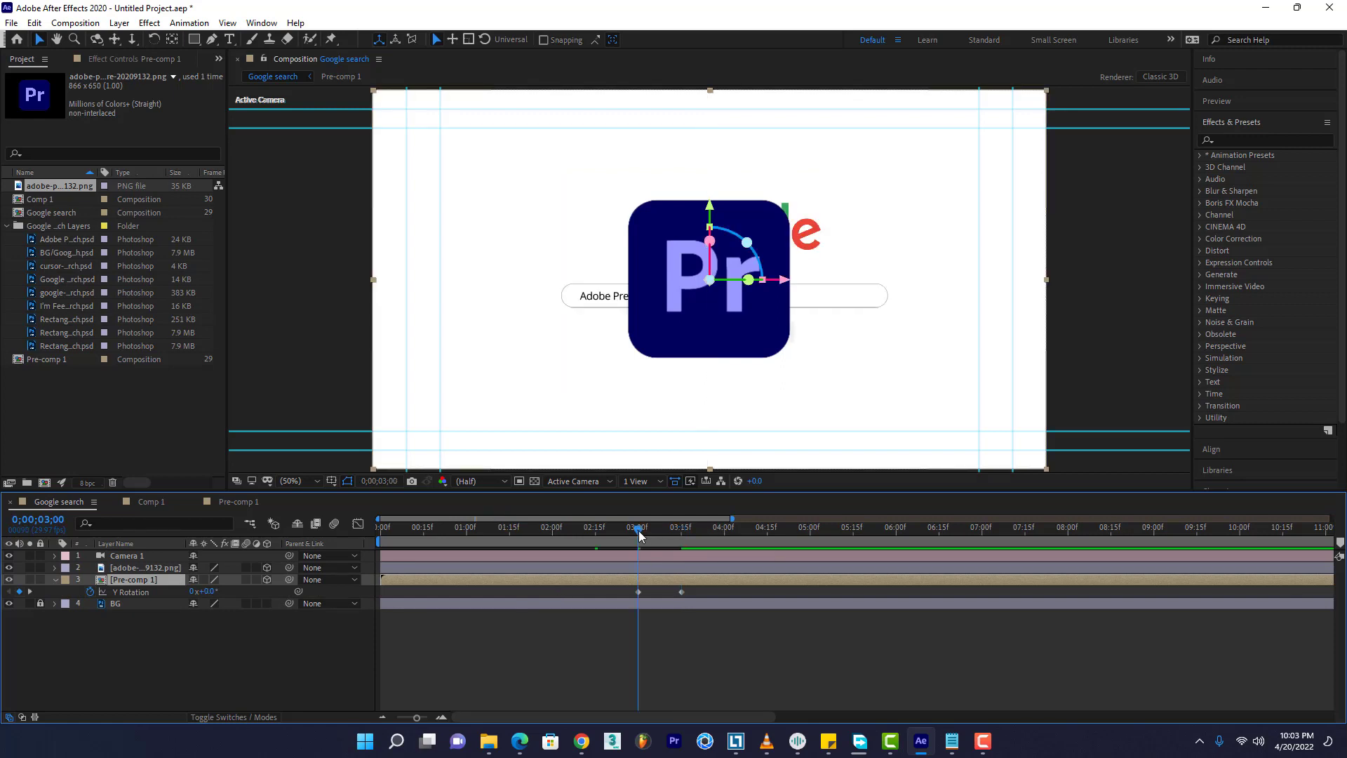
left_click(146, 568)
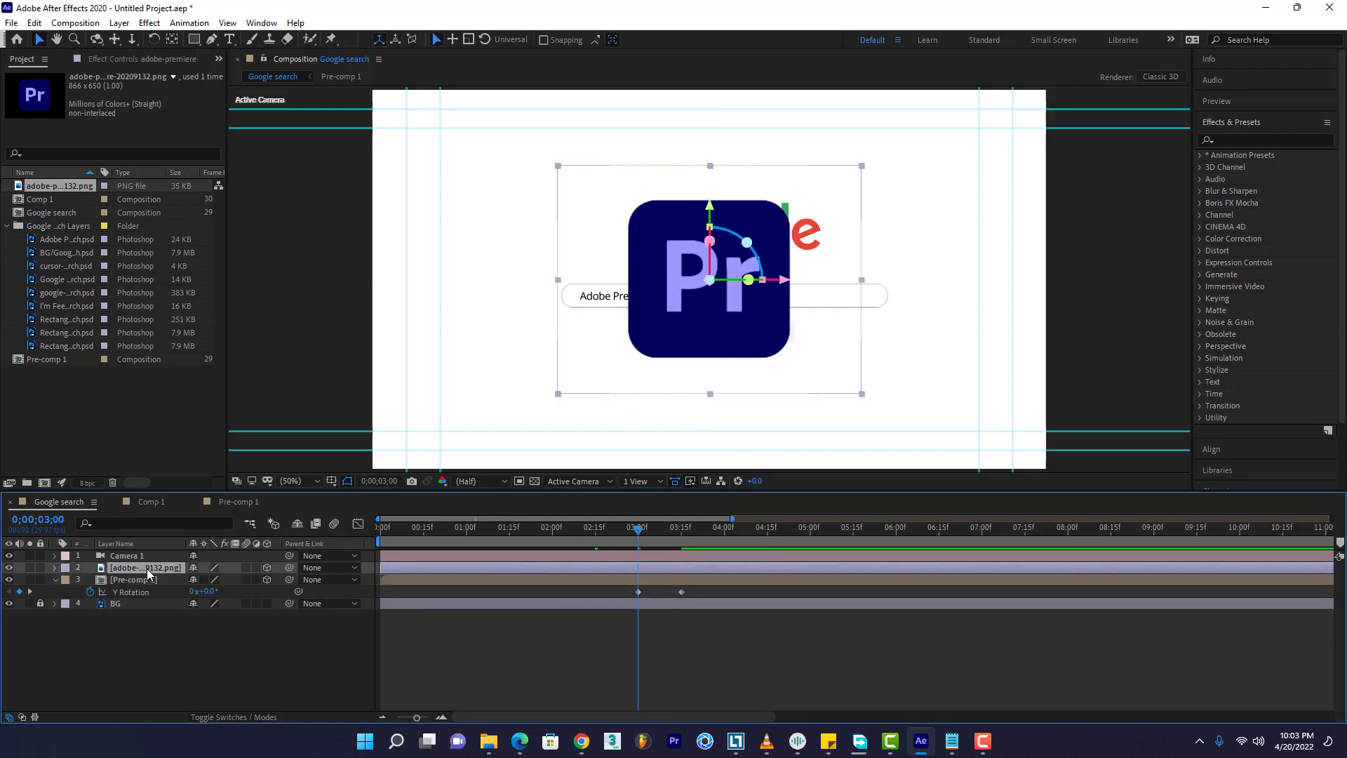
key("r")
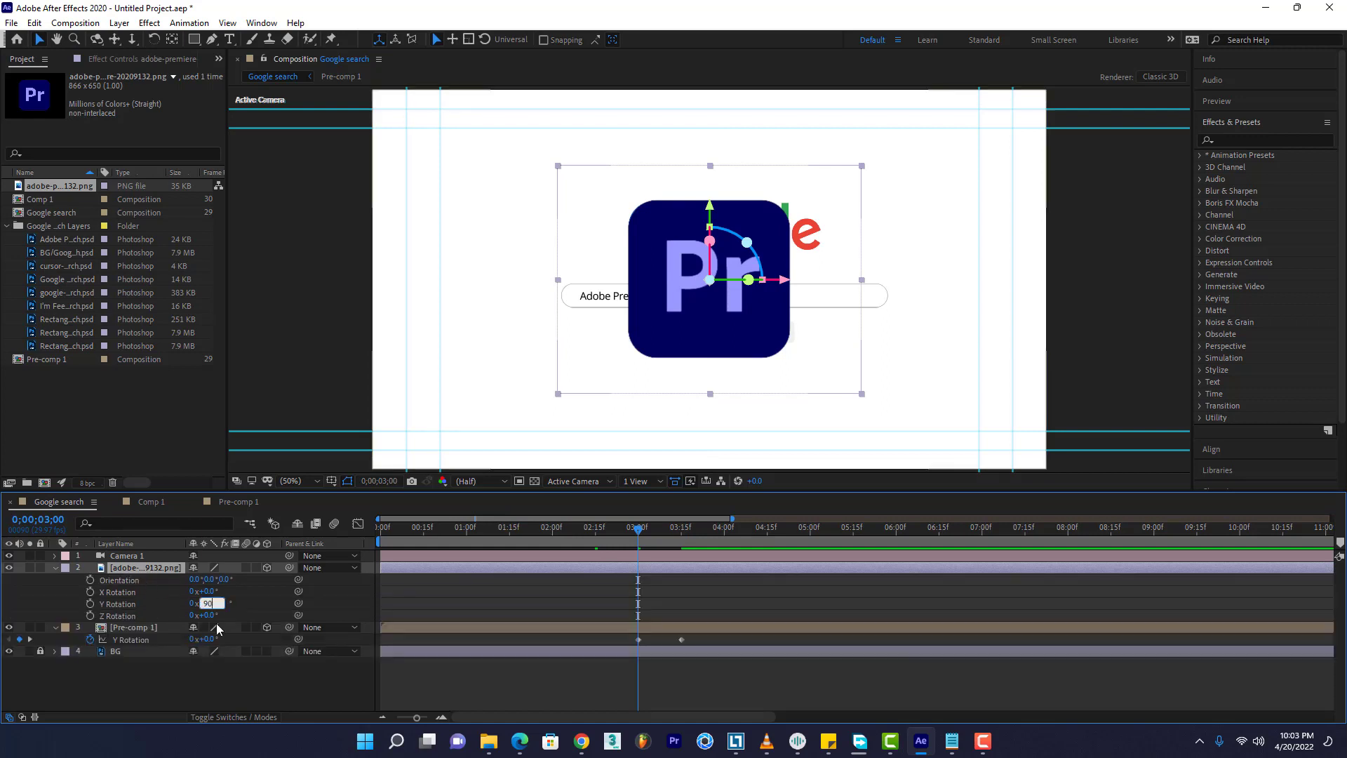
key("Return")
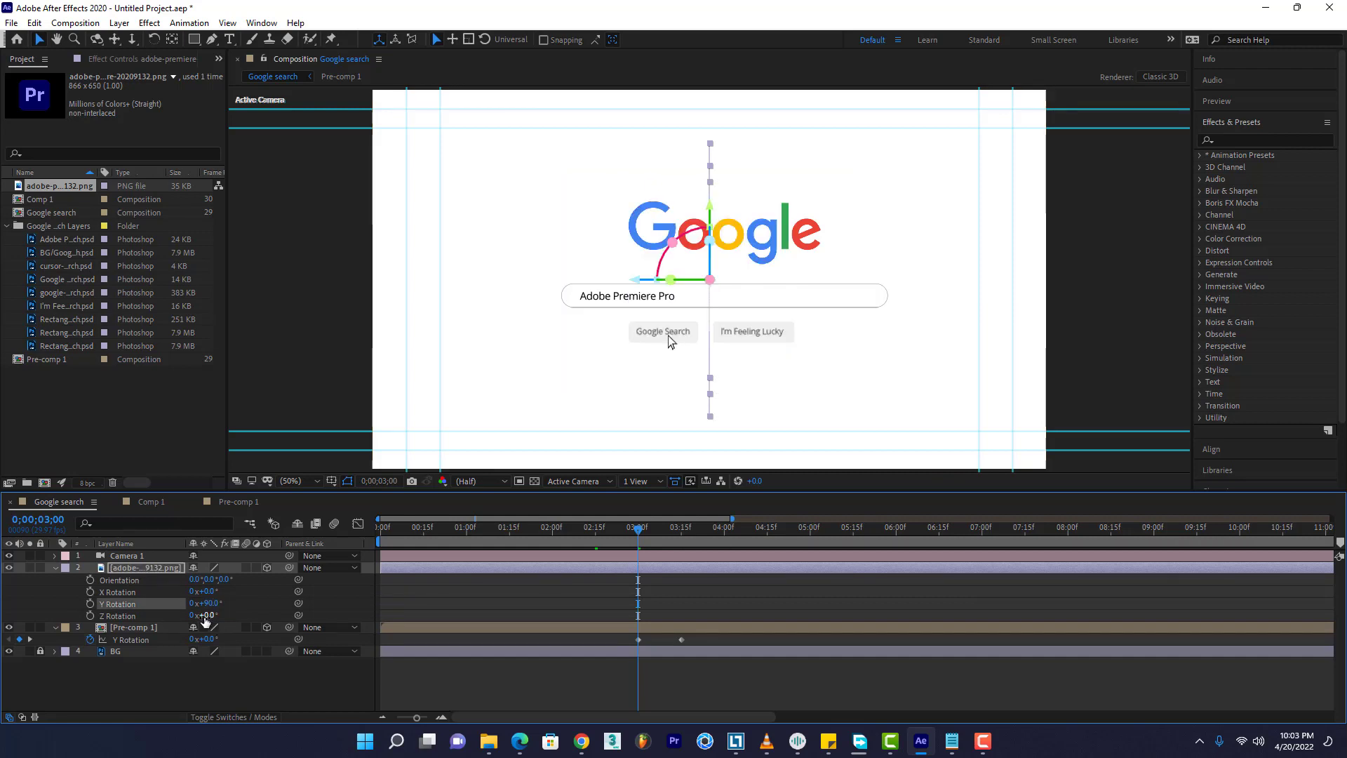
Add a Y Rotation keyframe to the Premiere logo layer at 0;00;03;00, and set the rotation to 0° at 0;00;03;15
left_click(90, 603)
left_click(678, 540)
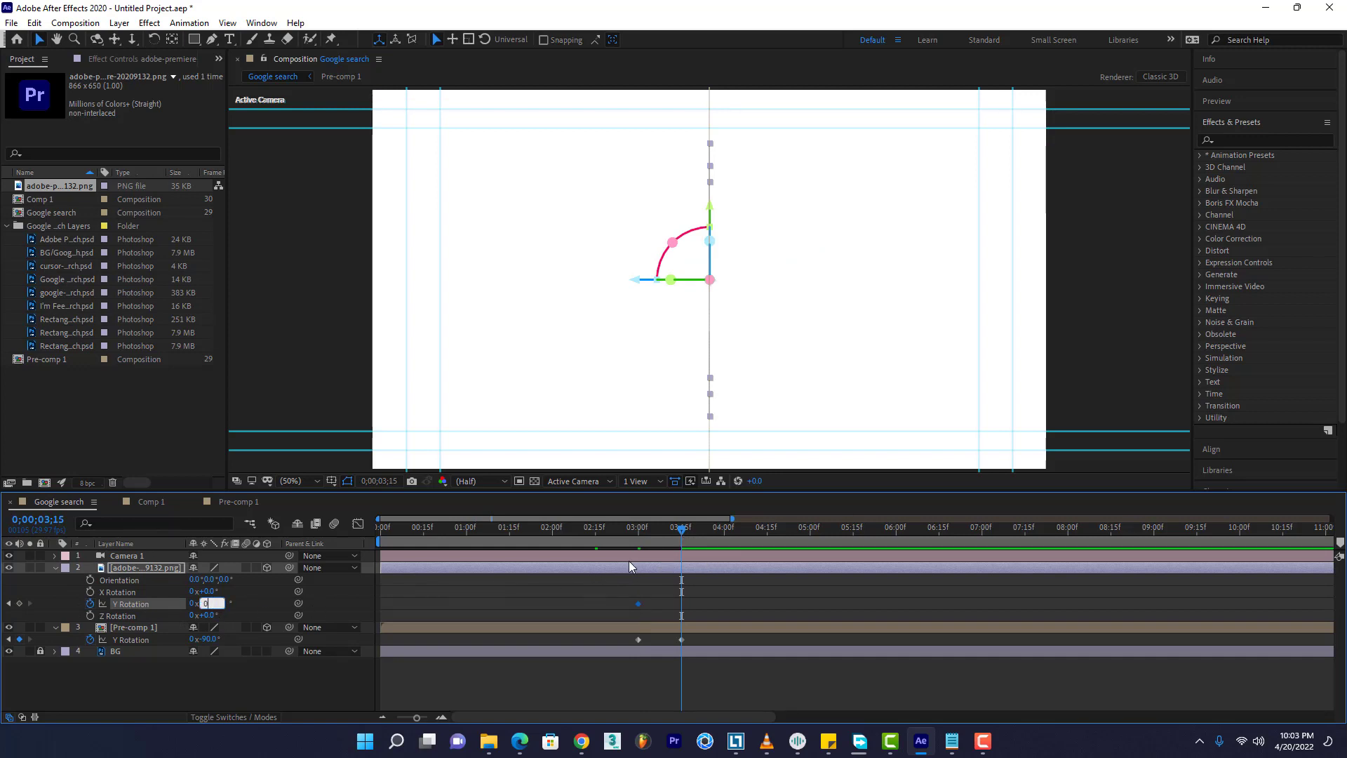
key("Return")
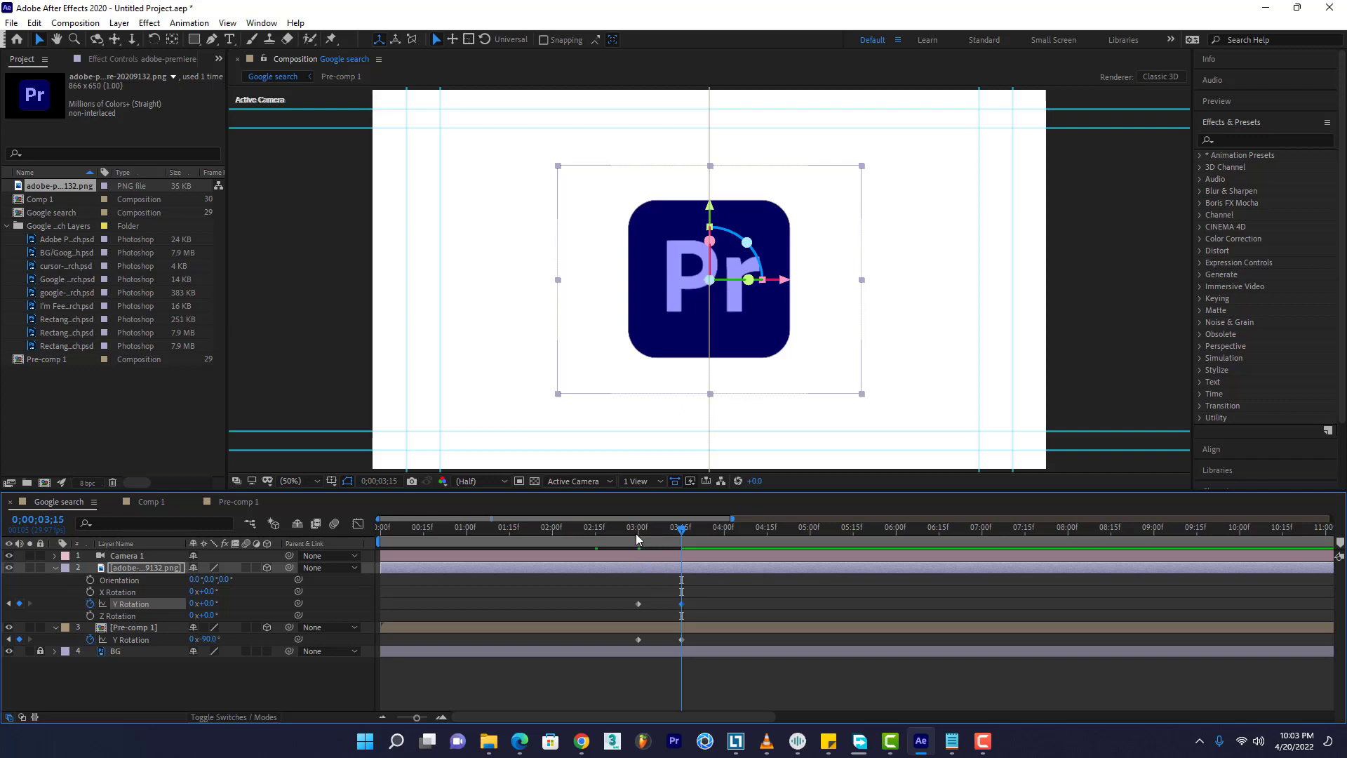
Shift both of the logo's Y Rotation keyframes to start at 0;00;03;15, where Pre-comp 1's rotation ends, and preview the flip
left_click_drag(636, 539, 682, 536)
left_click_drag(712, 596, 681, 604)
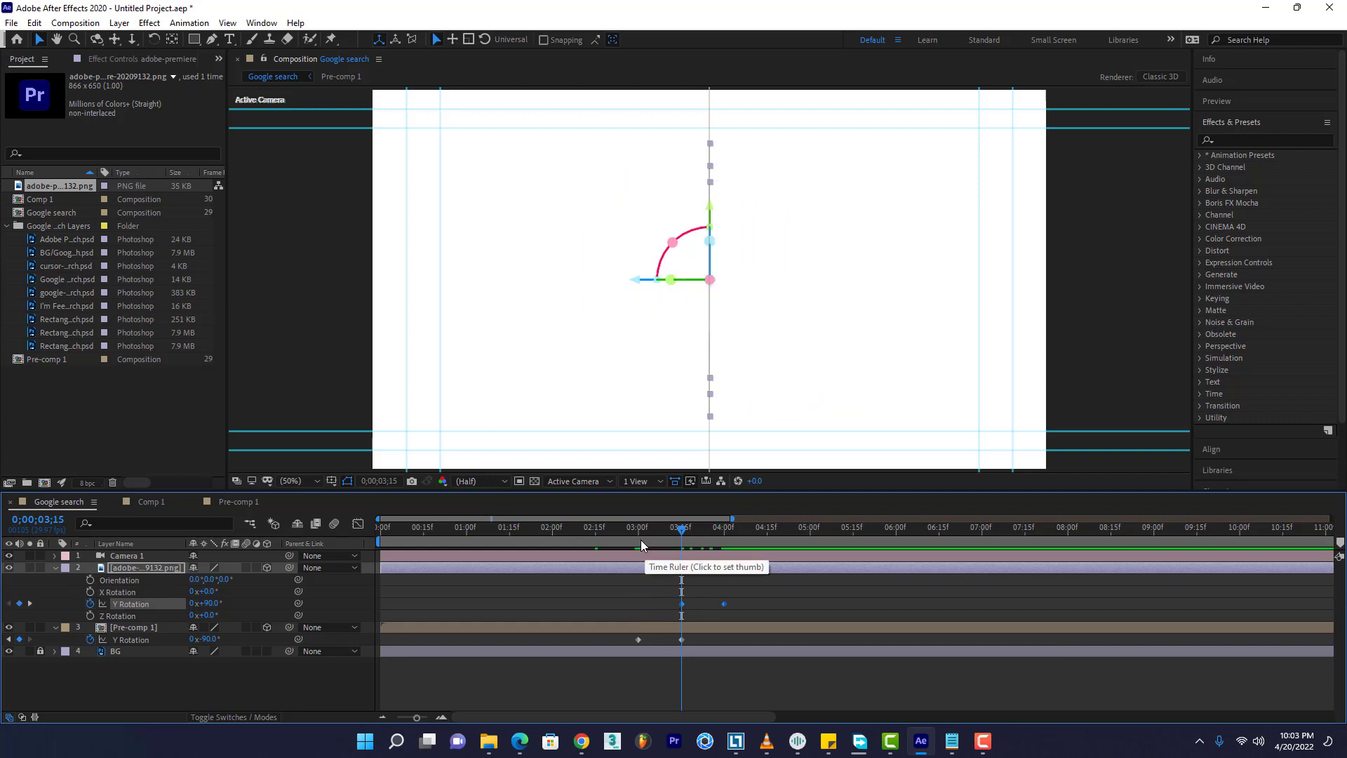
left_click_drag(641, 540, 682, 536)
key("space")
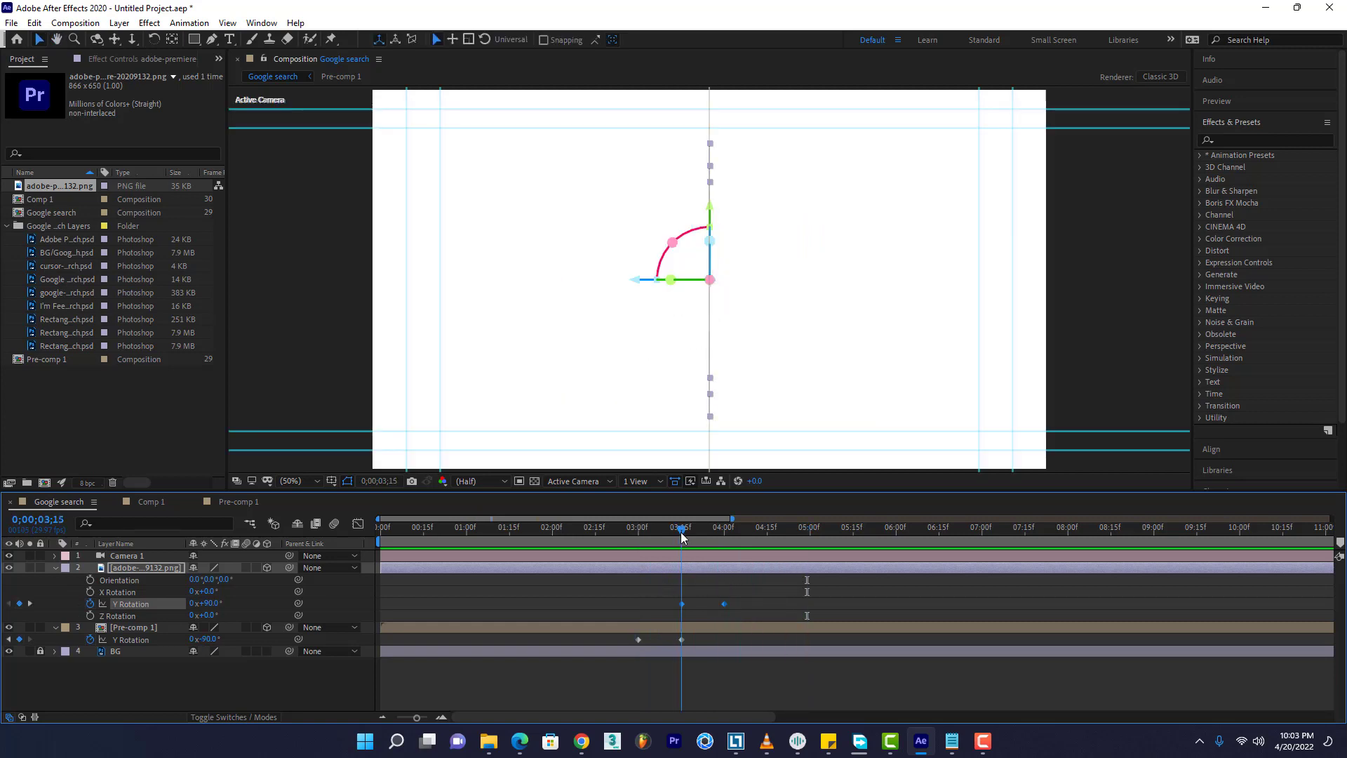
Apply Easy Ease to the Y Rotation keyframes of both the Premiere logo and Pre-comp 1, and play back the flip
right_click(725, 604)
mouse_move(786, 593)
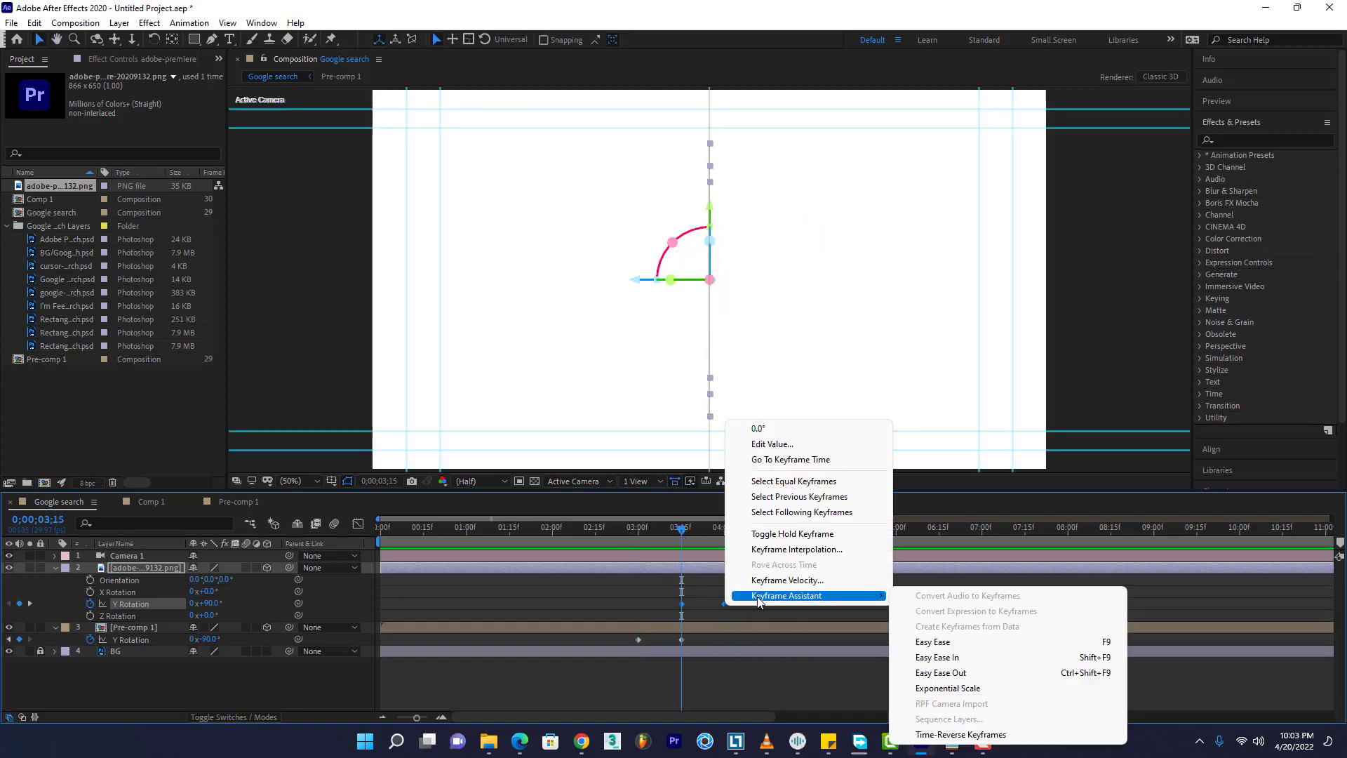
left_click(907, 642)
left_click(692, 635)
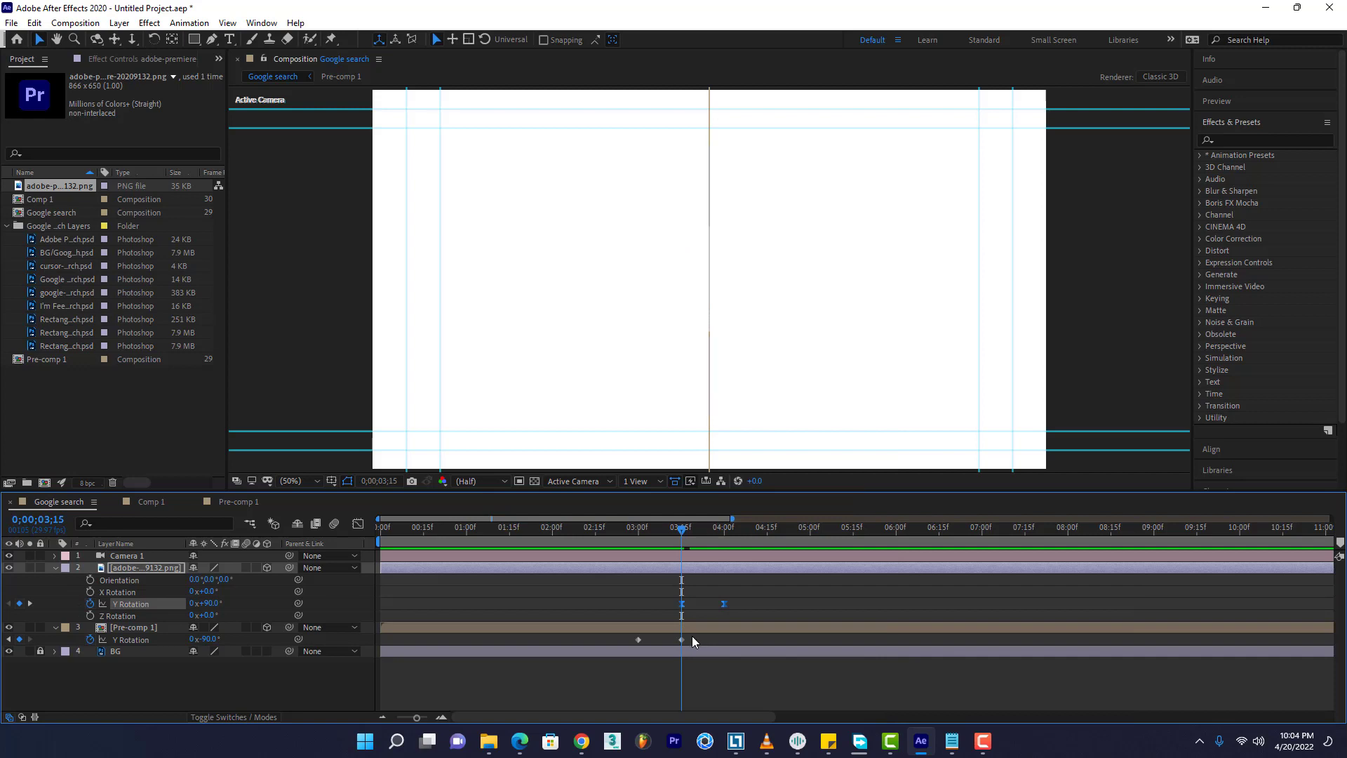
right_click(637, 641)
mouse_move(749, 637)
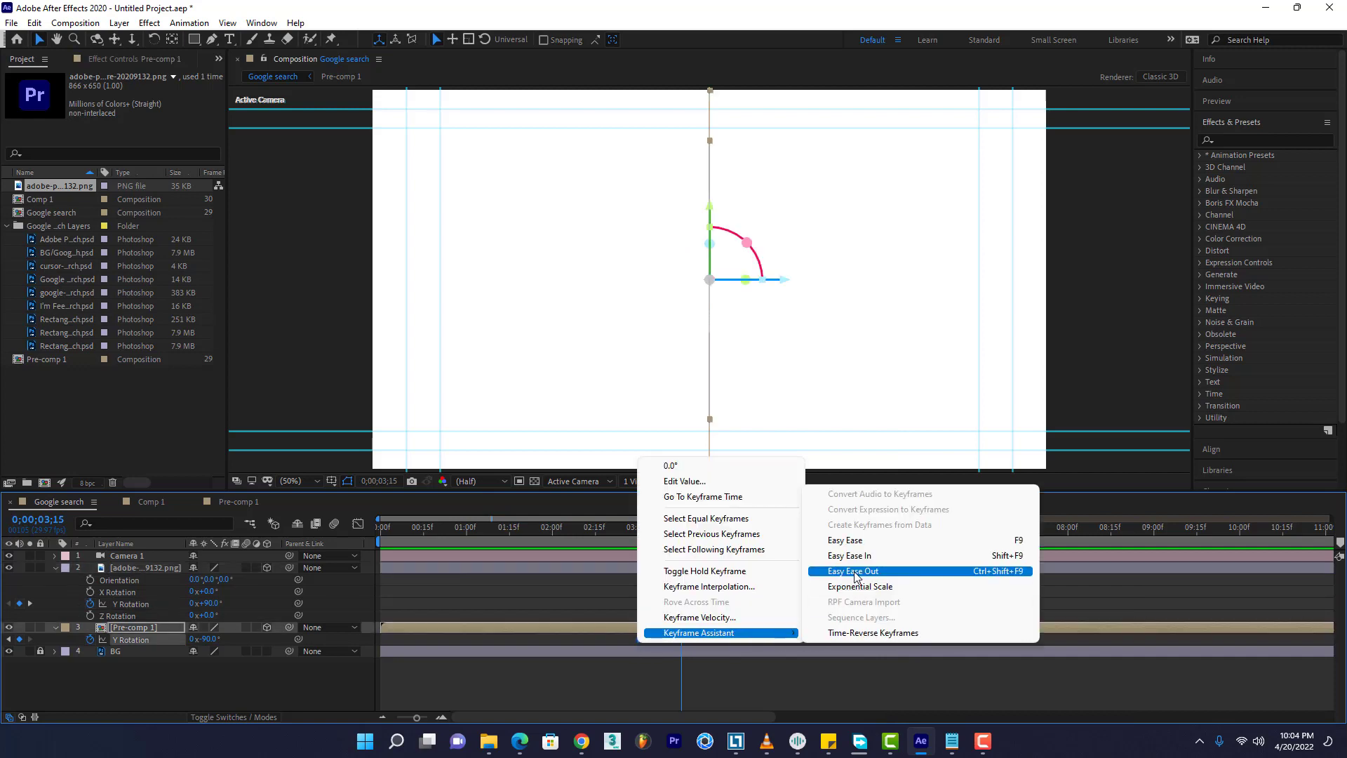
left_click(838, 540)
left_click_drag(675, 540, 636, 535)
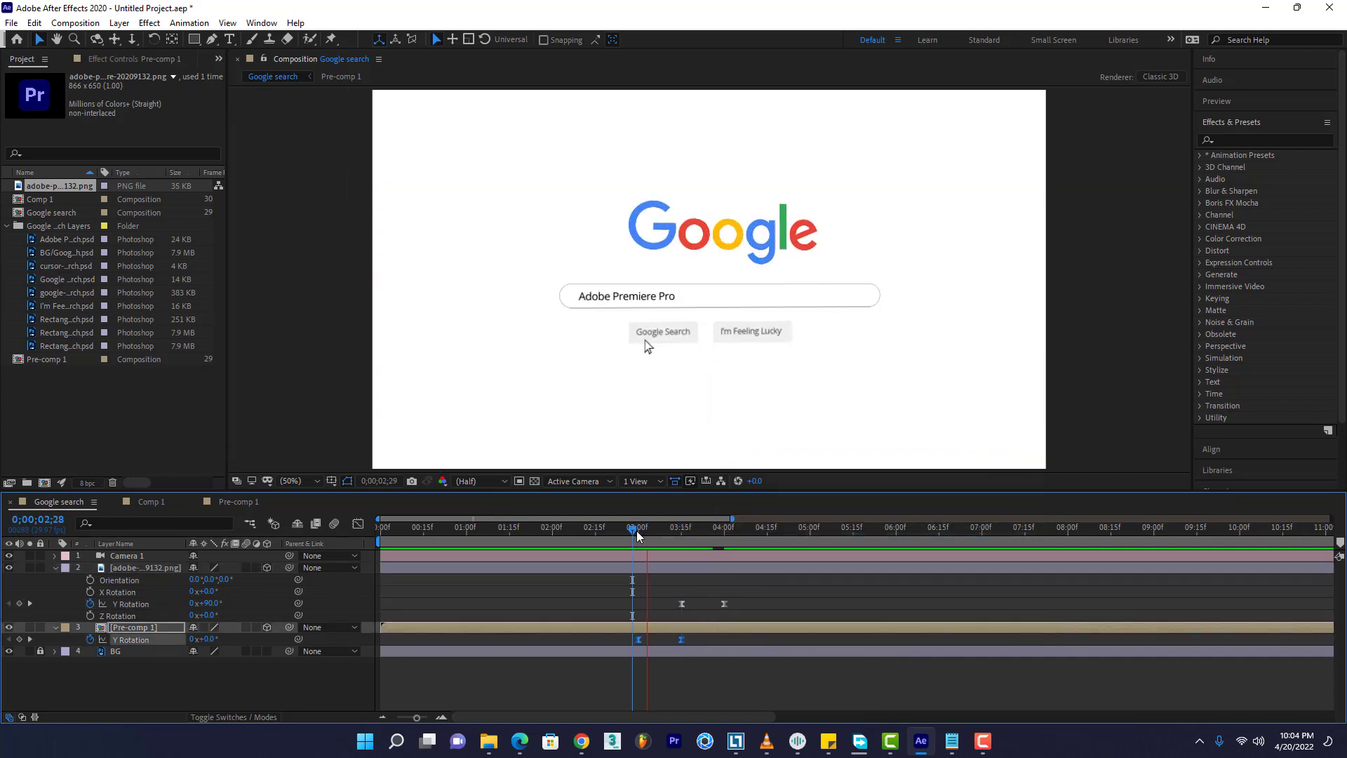
key("space")
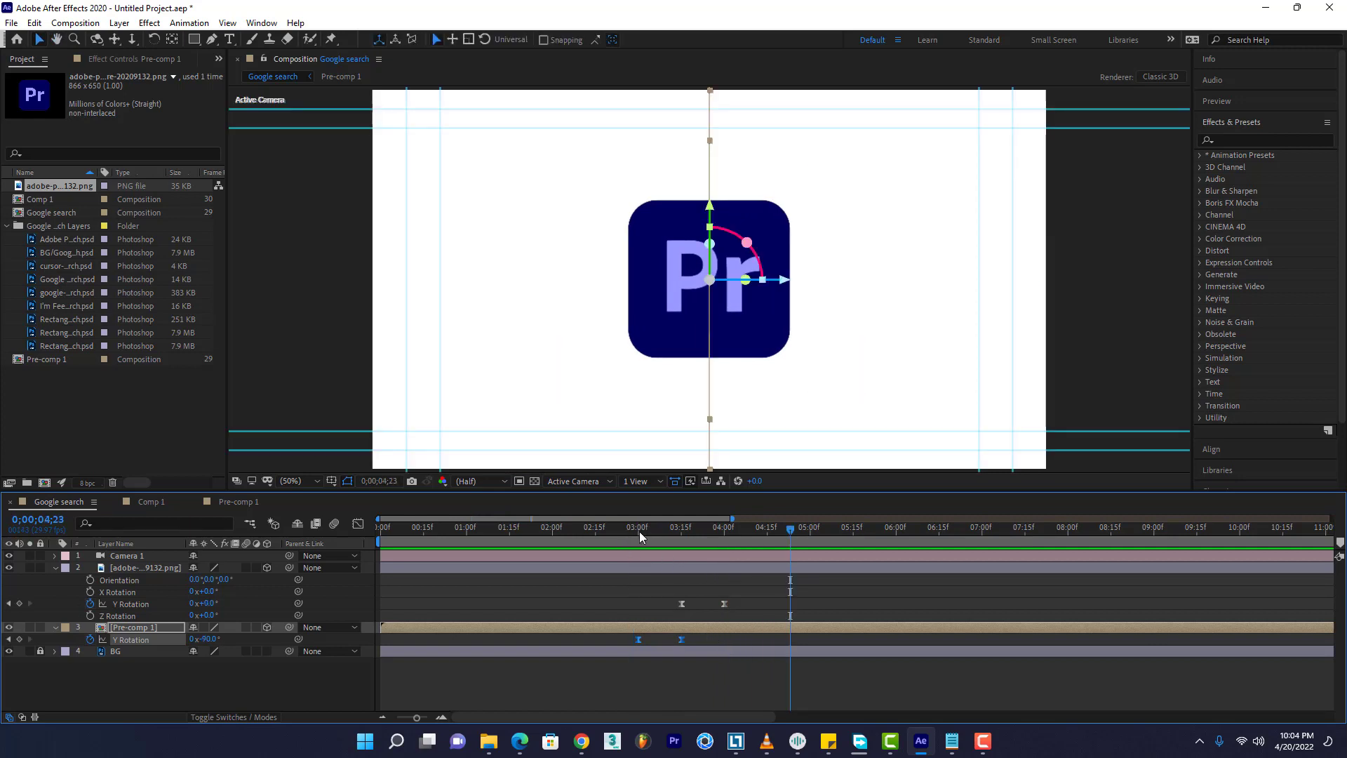
Display Pre-comp 1's Y Rotation curve in the Graph Editor with its keyframes selected and the time scale enlarged
left_click_drag(639, 532, 680, 540)
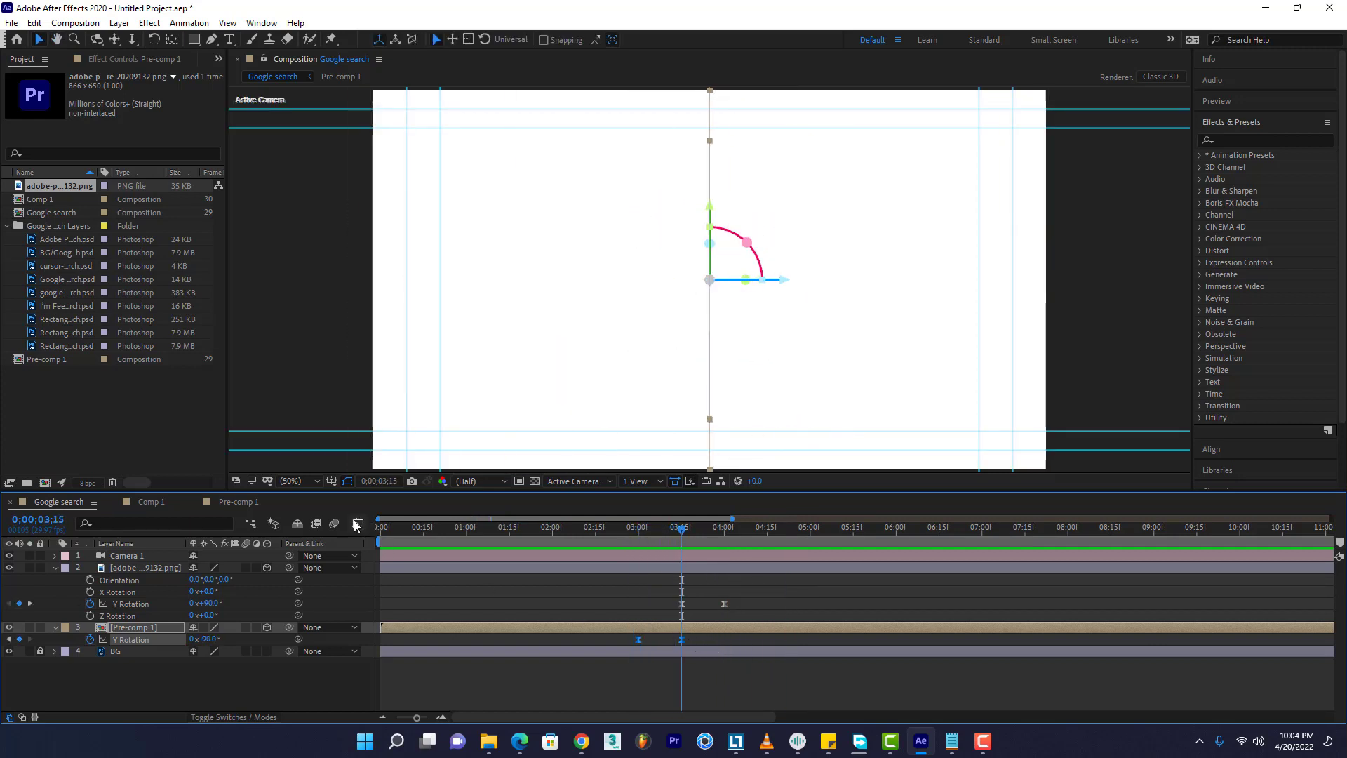
left_click(357, 525)
left_click(195, 674)
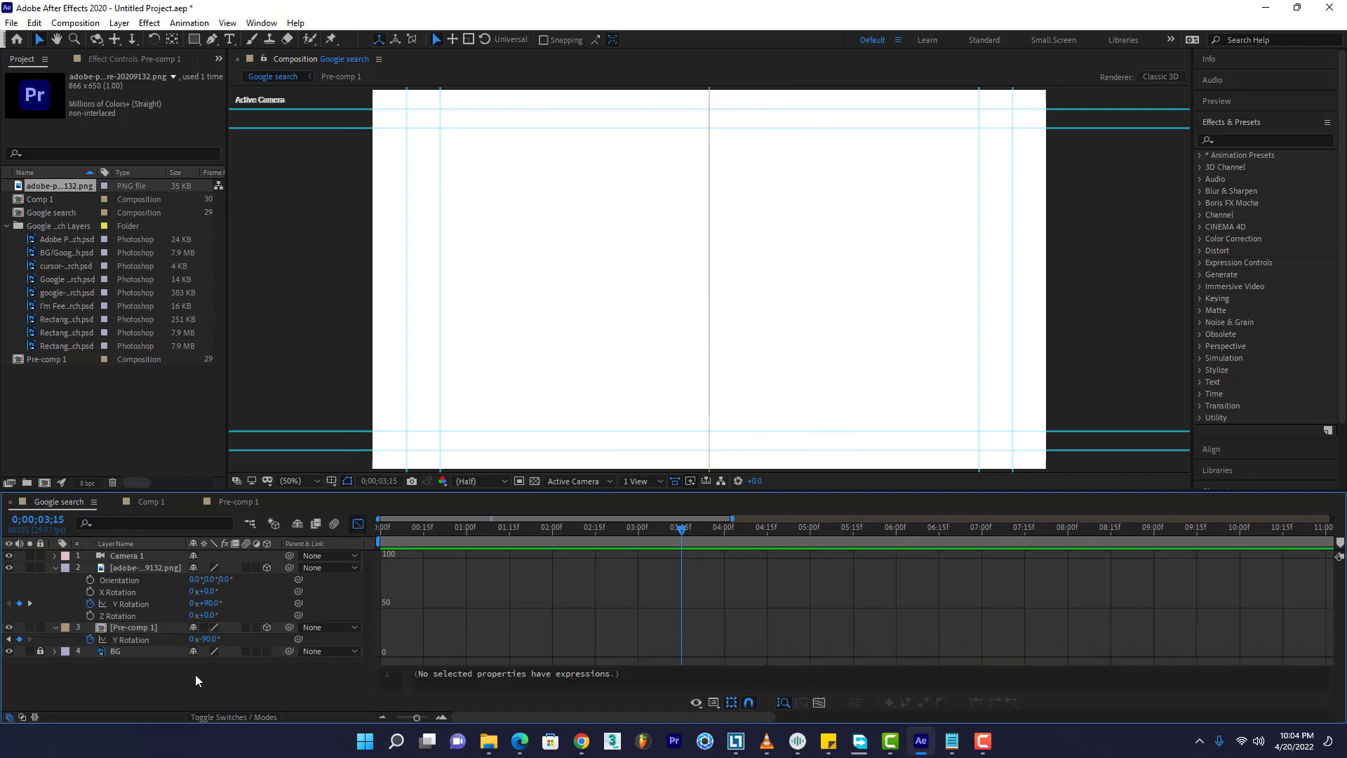
left_click(134, 639)
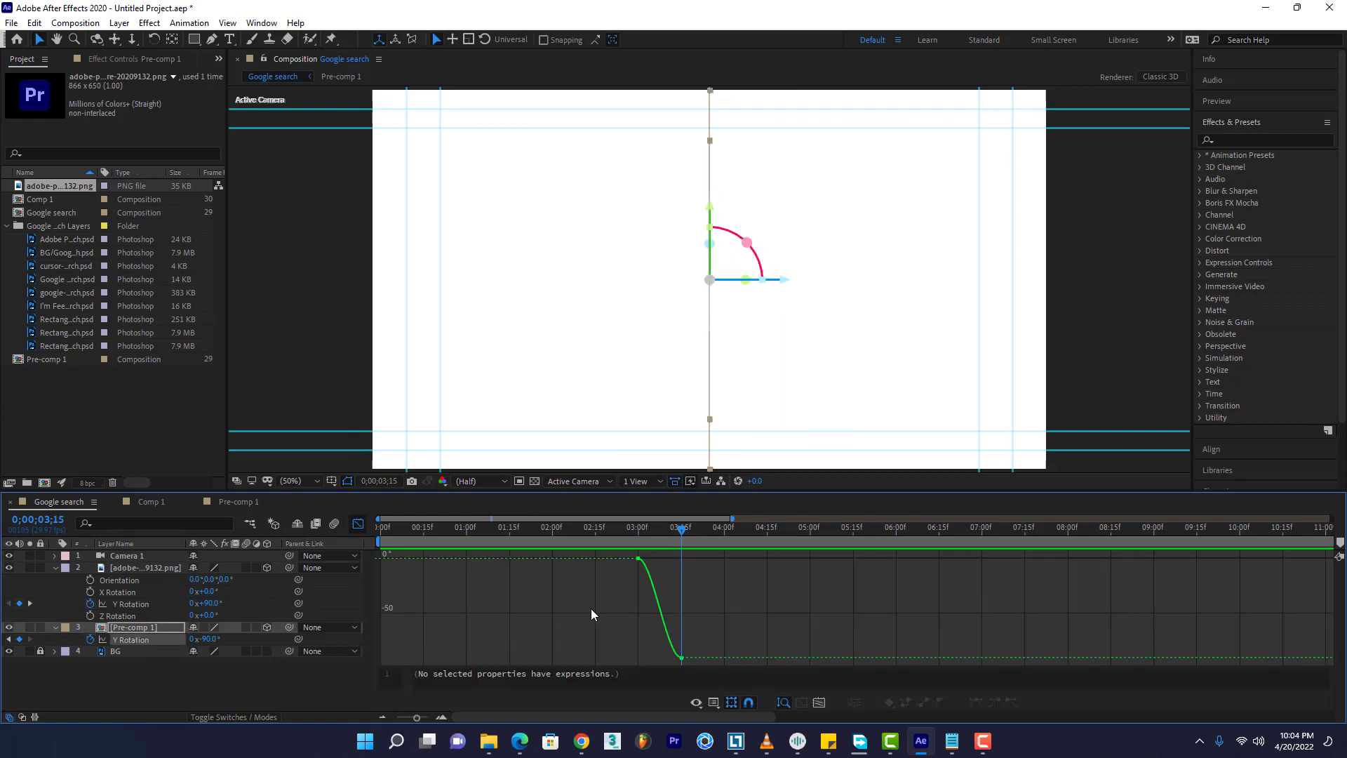
left_click(642, 568)
left_click(448, 716)
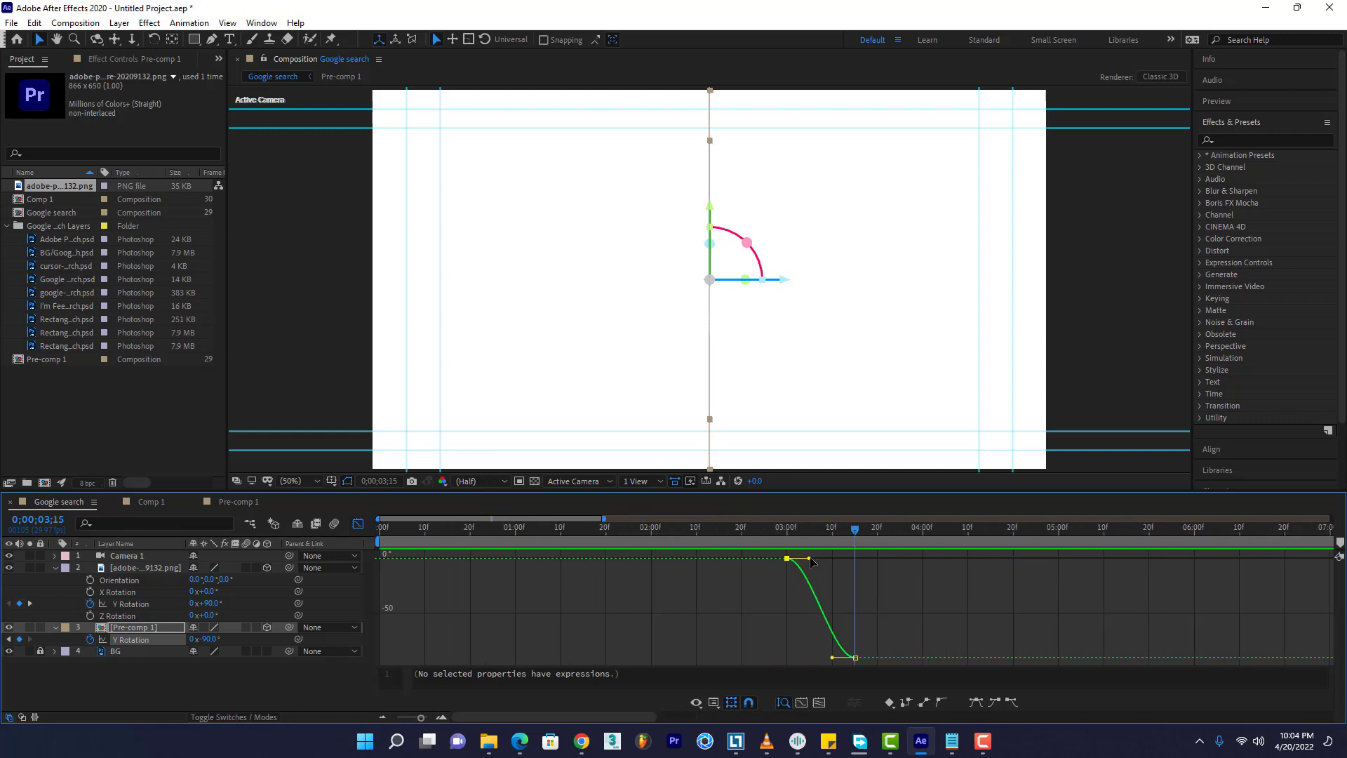
Try a fast start by pulling the first keyframe's handle almost straight down, preview it, and undo the curve change
left_click_drag(810, 558, 780, 650)
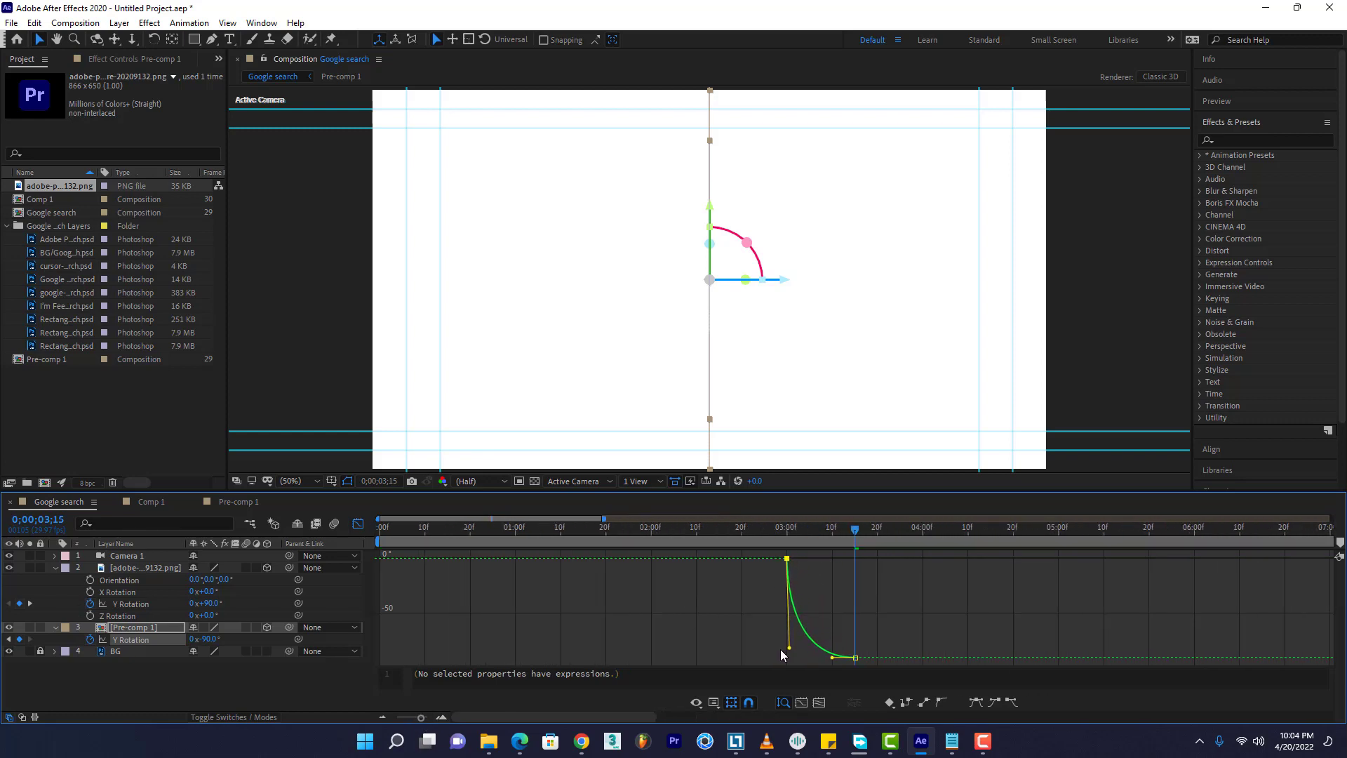
key("space")
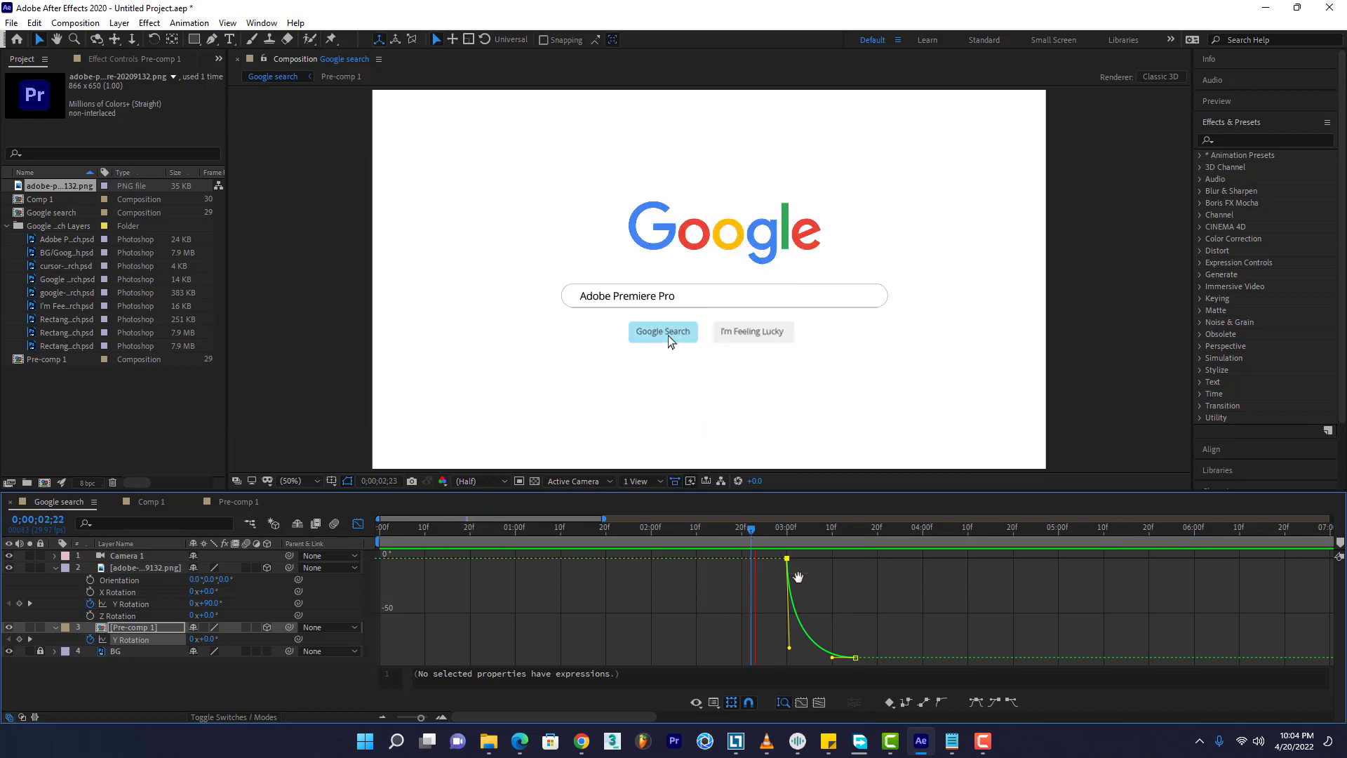
key("space")
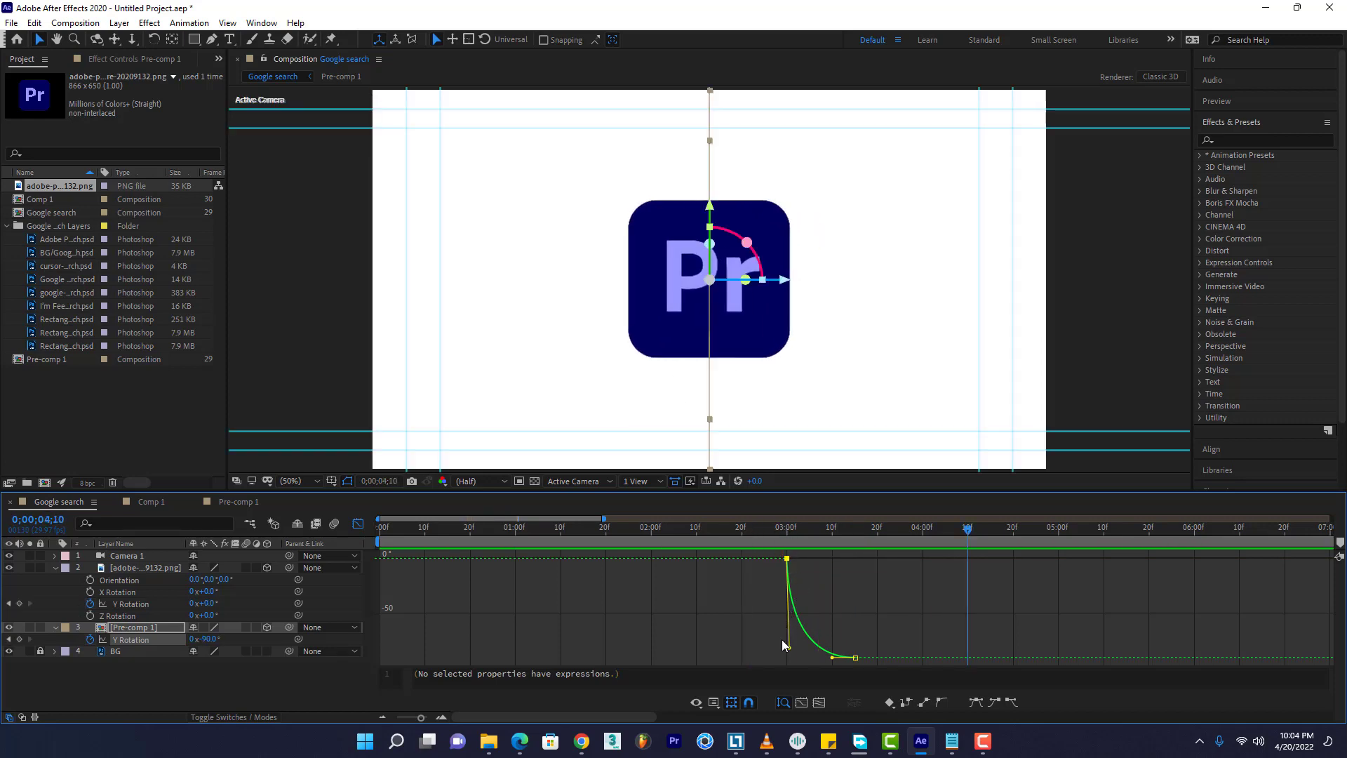
key("ctrl+z")
Stretch the first keyframe's outgoing handle horizontally to 0;00;03;15 so Pre-comp 1's rotation starts slowly, and preview it
left_click_drag(808, 559, 770, 540)
key("space")
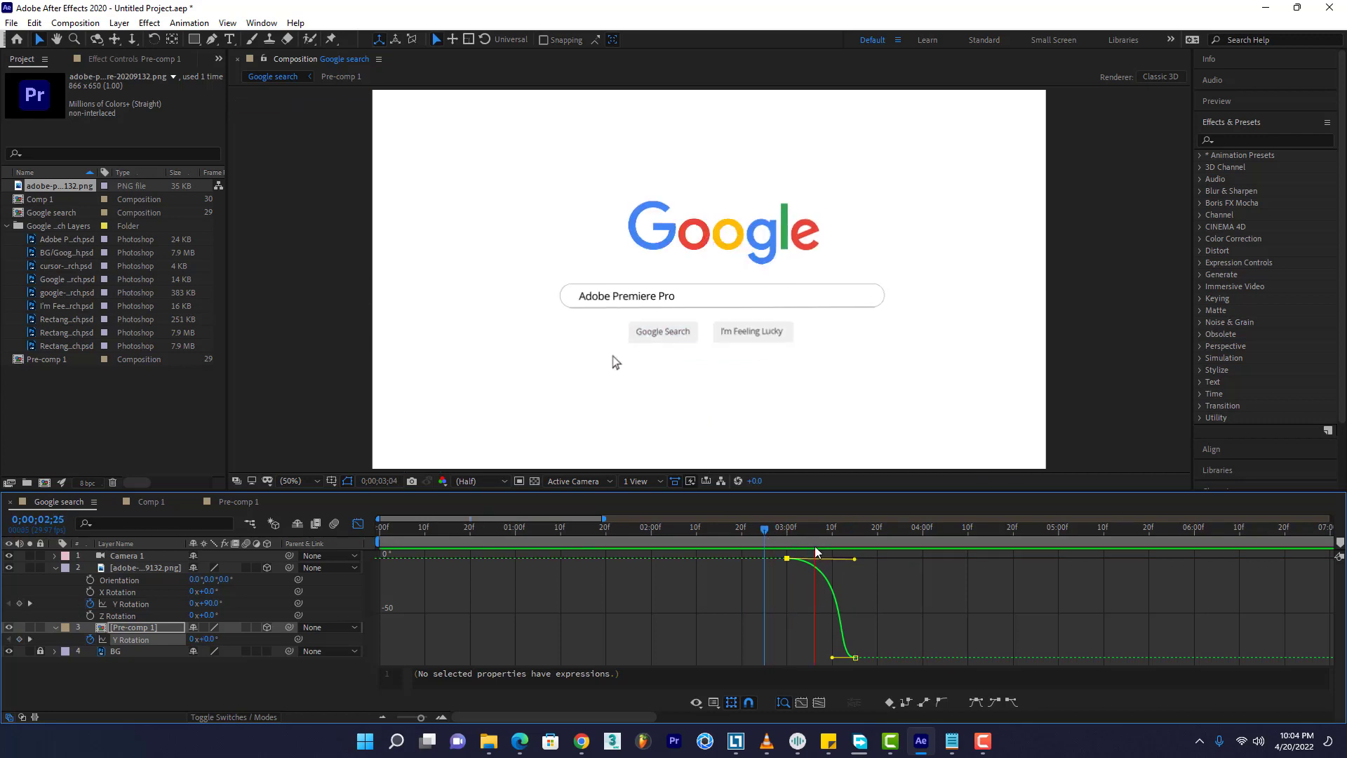
key("space")
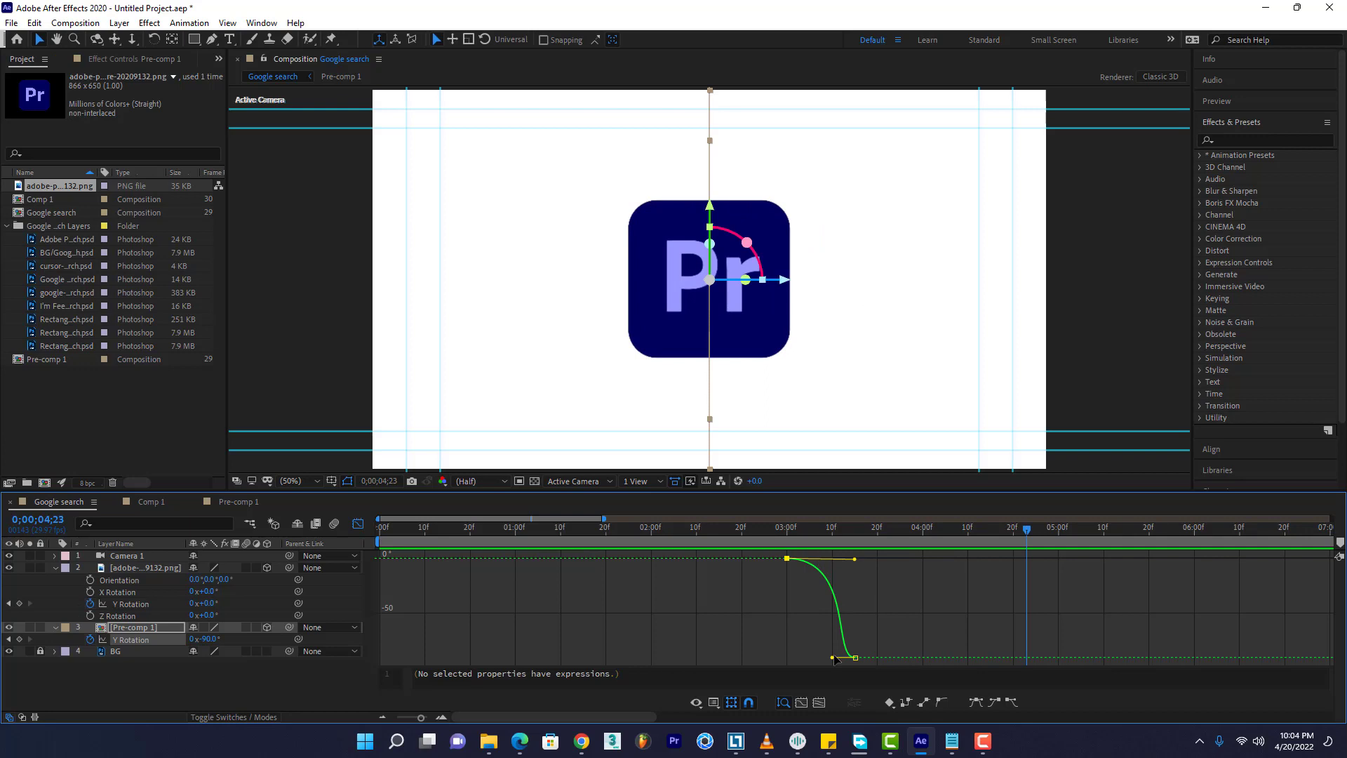
Try lengthening the second keyframe's incoming handle on Pre-comp 1's rotation curve, preview the motion, and undo it
left_click_drag(833, 658, 803, 657)
left_click(788, 542)
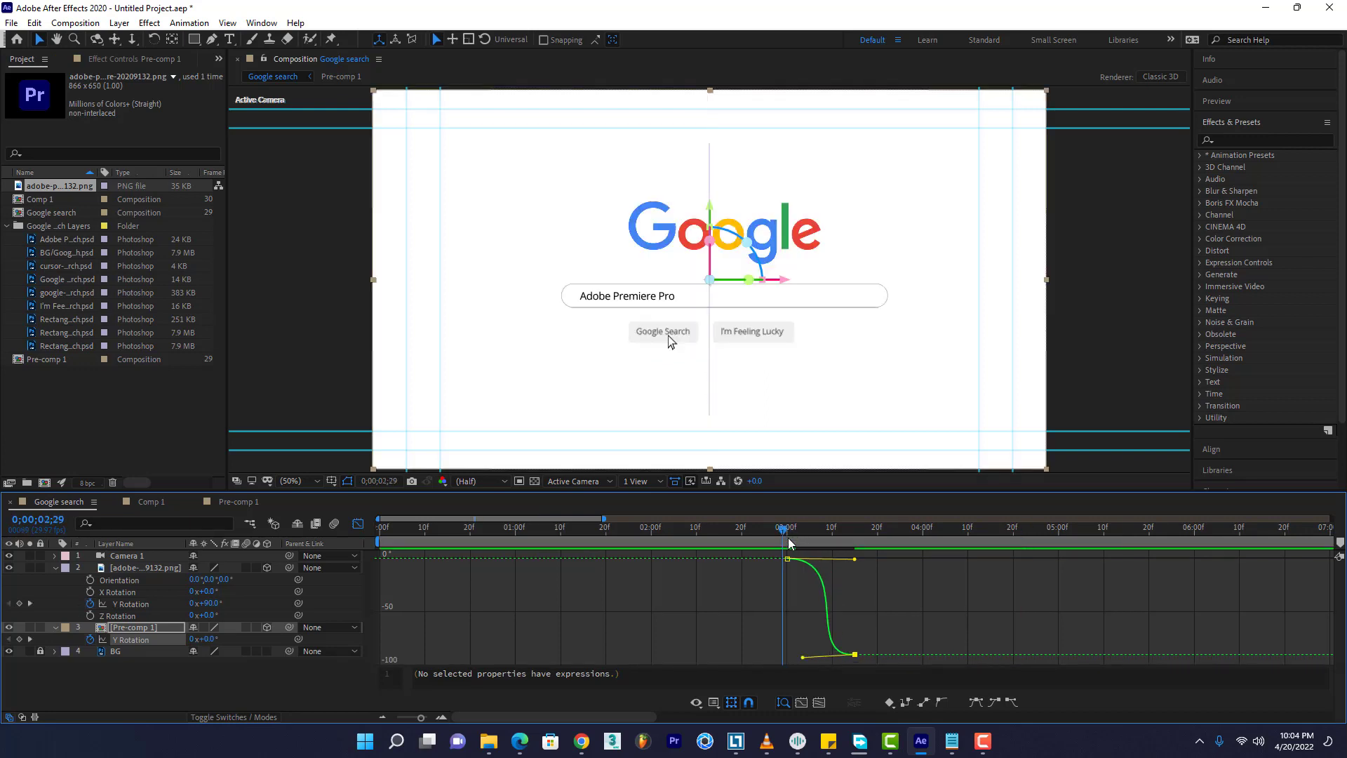
key("space")
key("space")
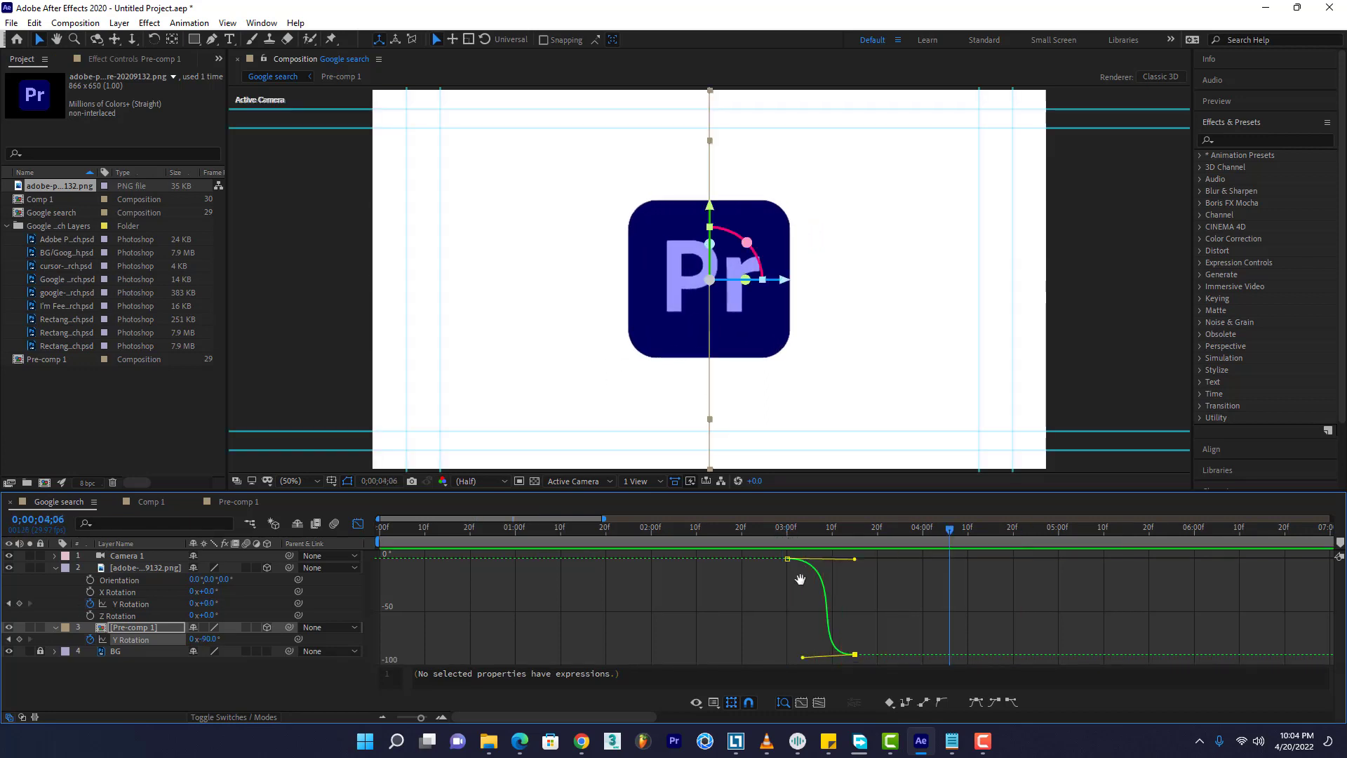
key("ctrl+z")
Raise the second keyframe's incoming handle to nearly vertical so Pre-comp 1's rotation ends fast, preview it, and close the Graph Editor
left_click_drag(831, 652, 851, 627)
left_click(850, 653)
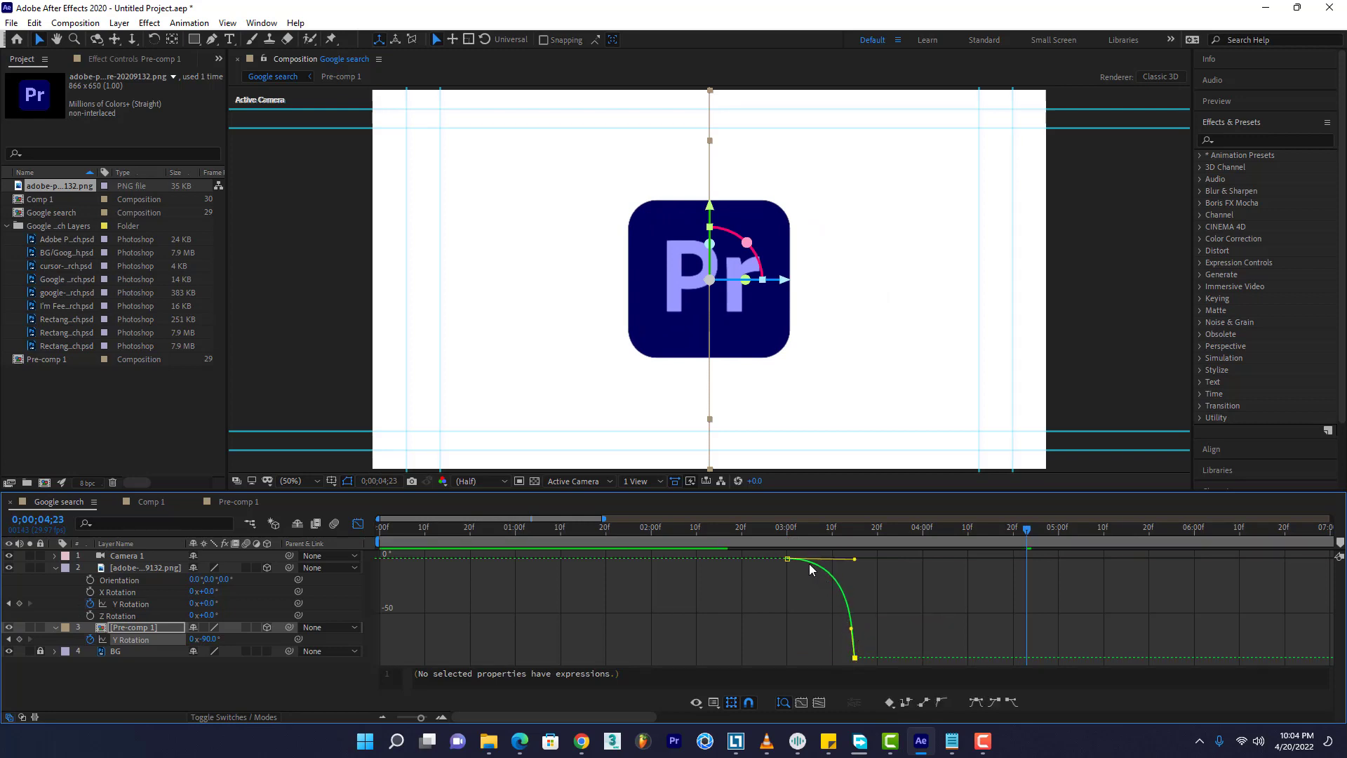
key("space")
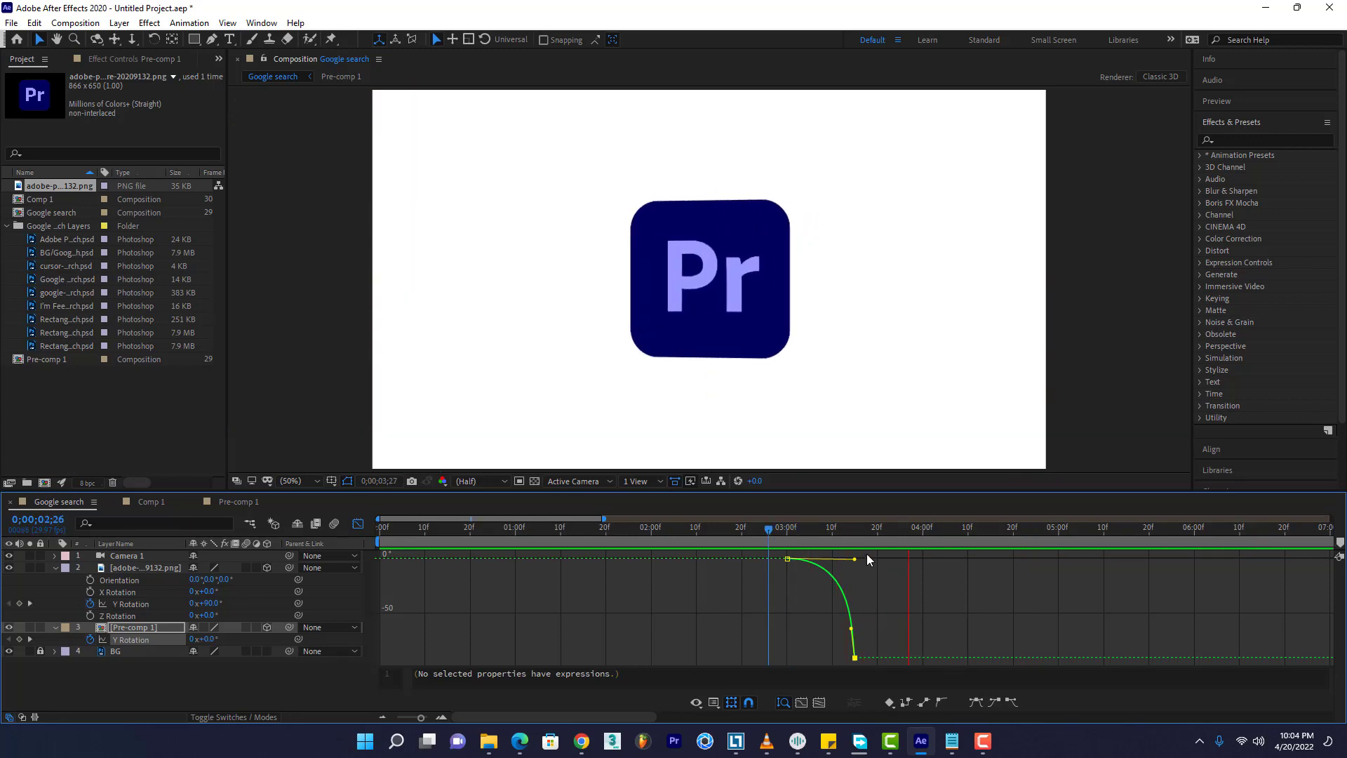
key("space")
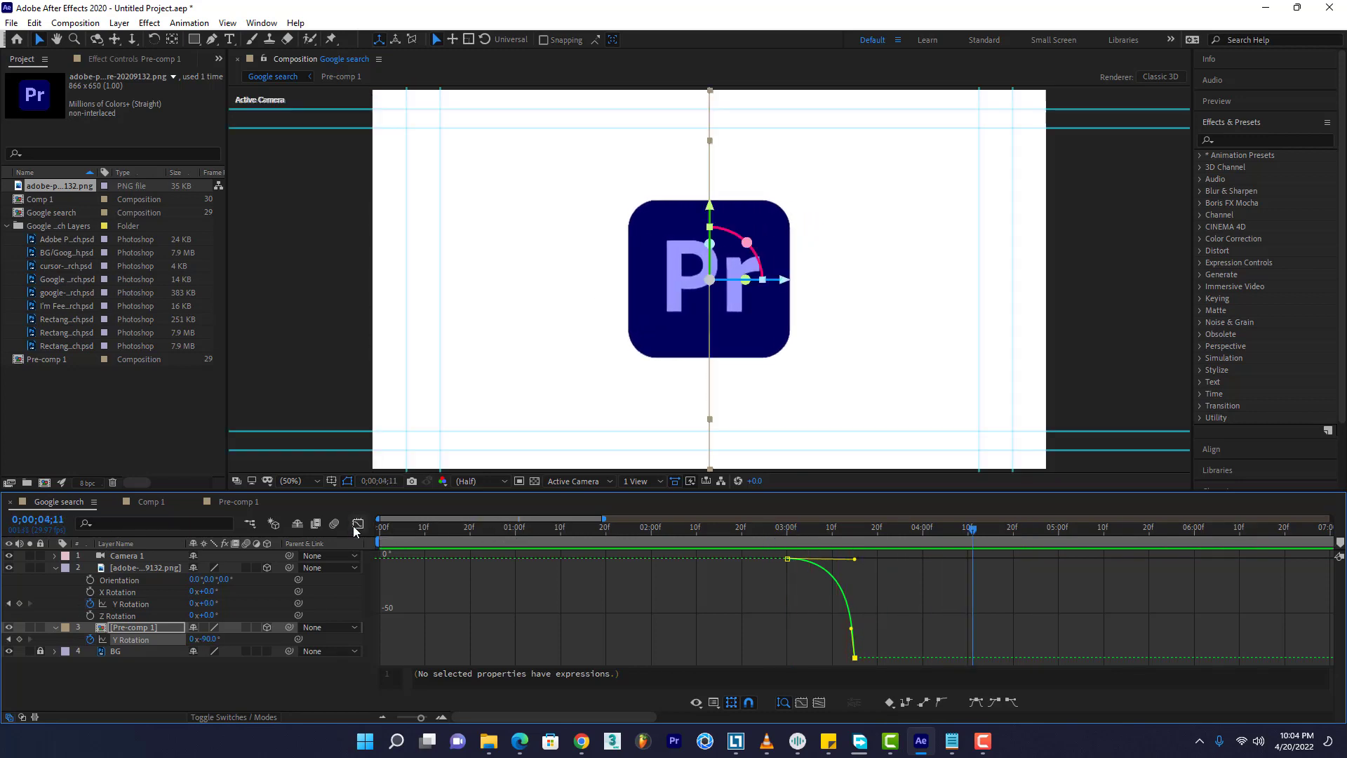
left_click(357, 524)
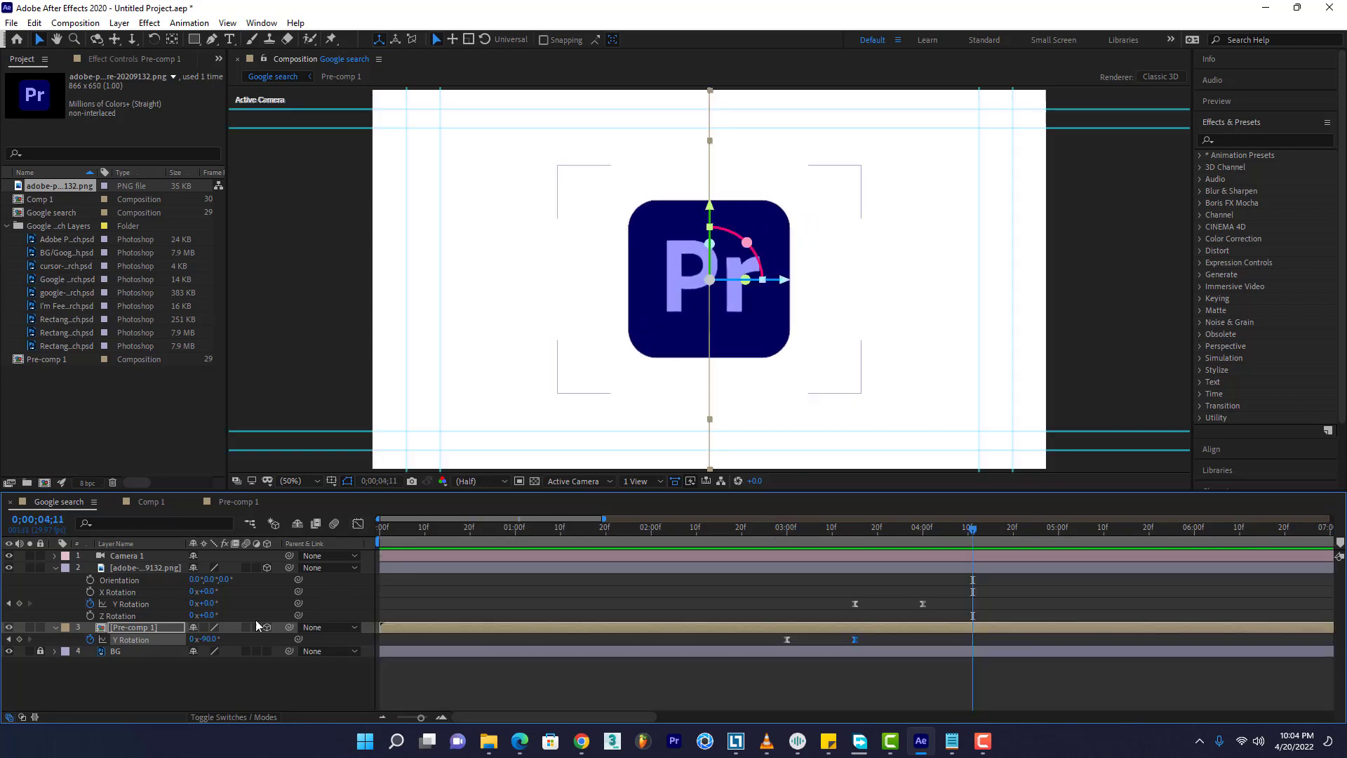
In the Graph Editor, pull the logo's first Y Rotation handle nearly straight down for a fast start, and preview it
left_click(865, 567)
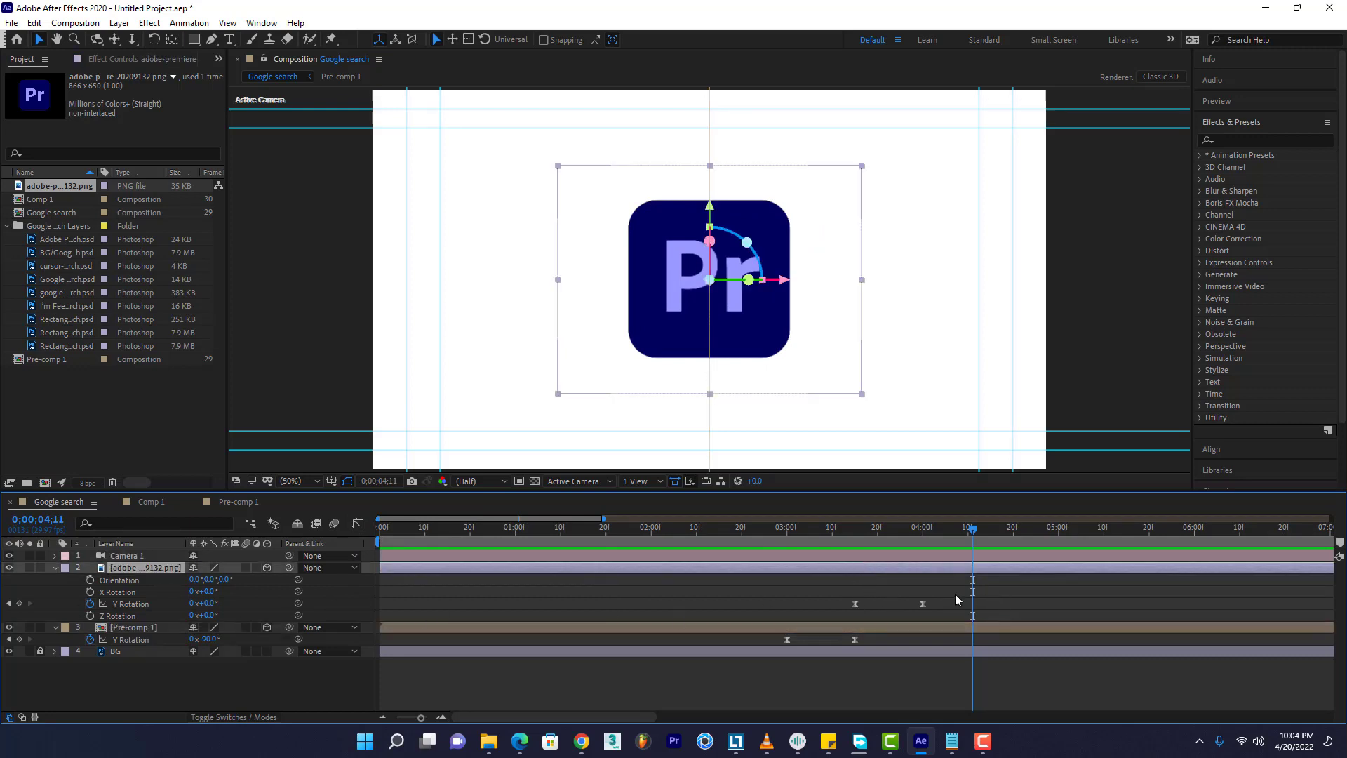
left_click_drag(958, 600, 851, 612)
left_click(357, 524)
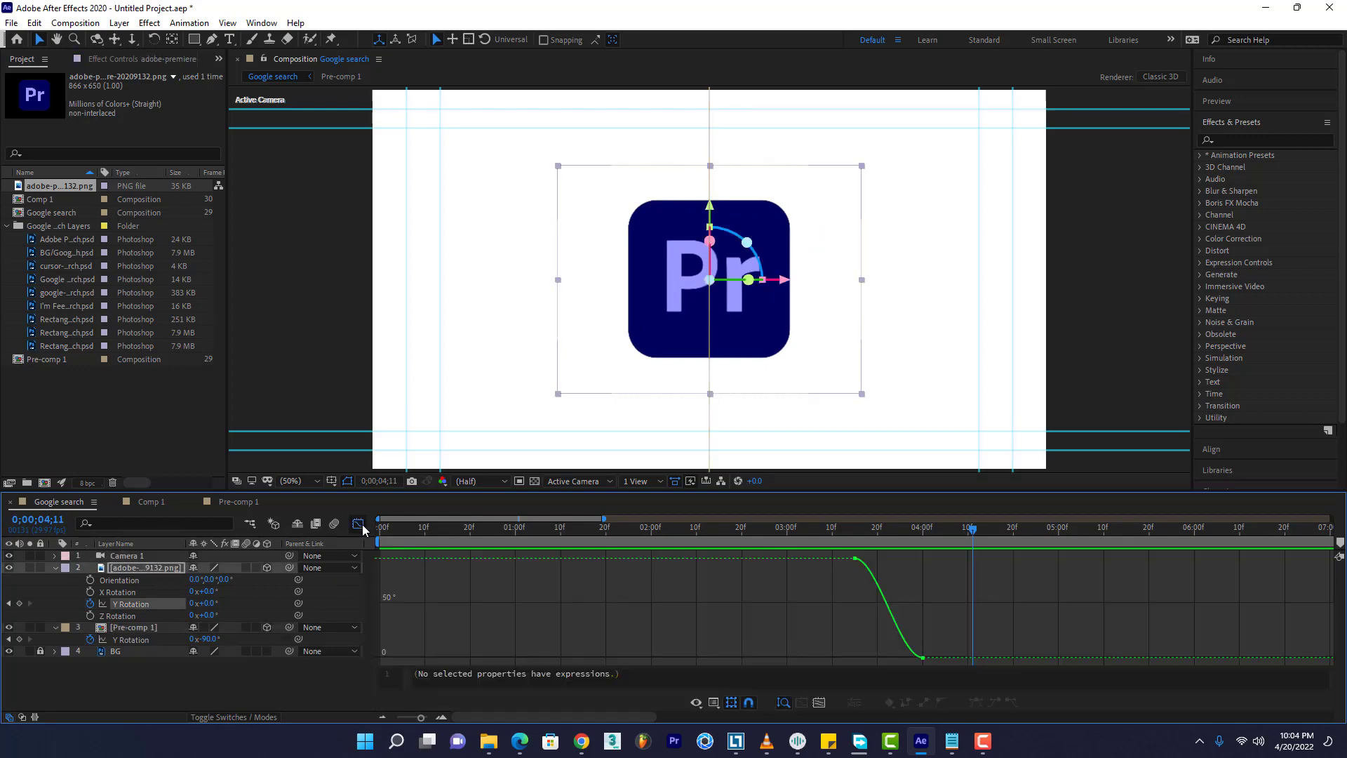
left_click(889, 595)
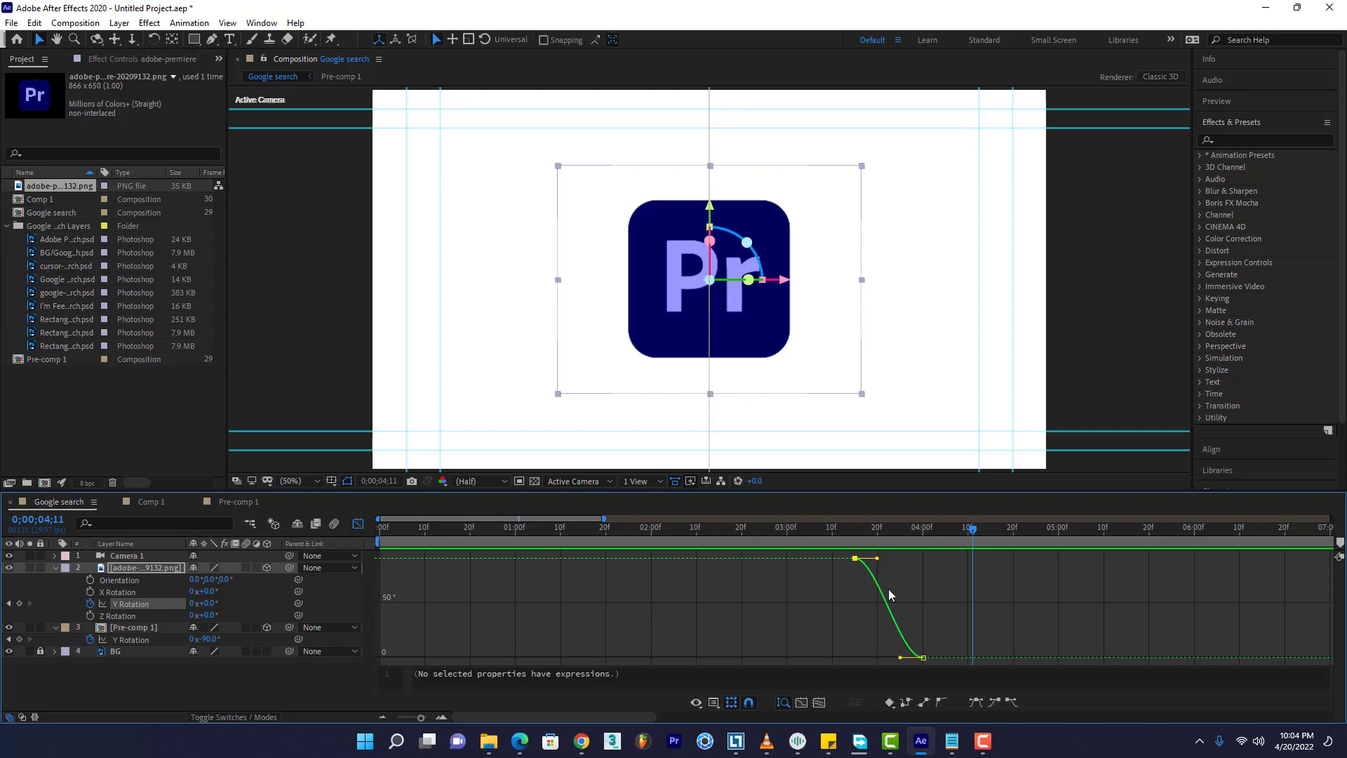
left_click_drag(877, 559, 857, 652)
key("space")
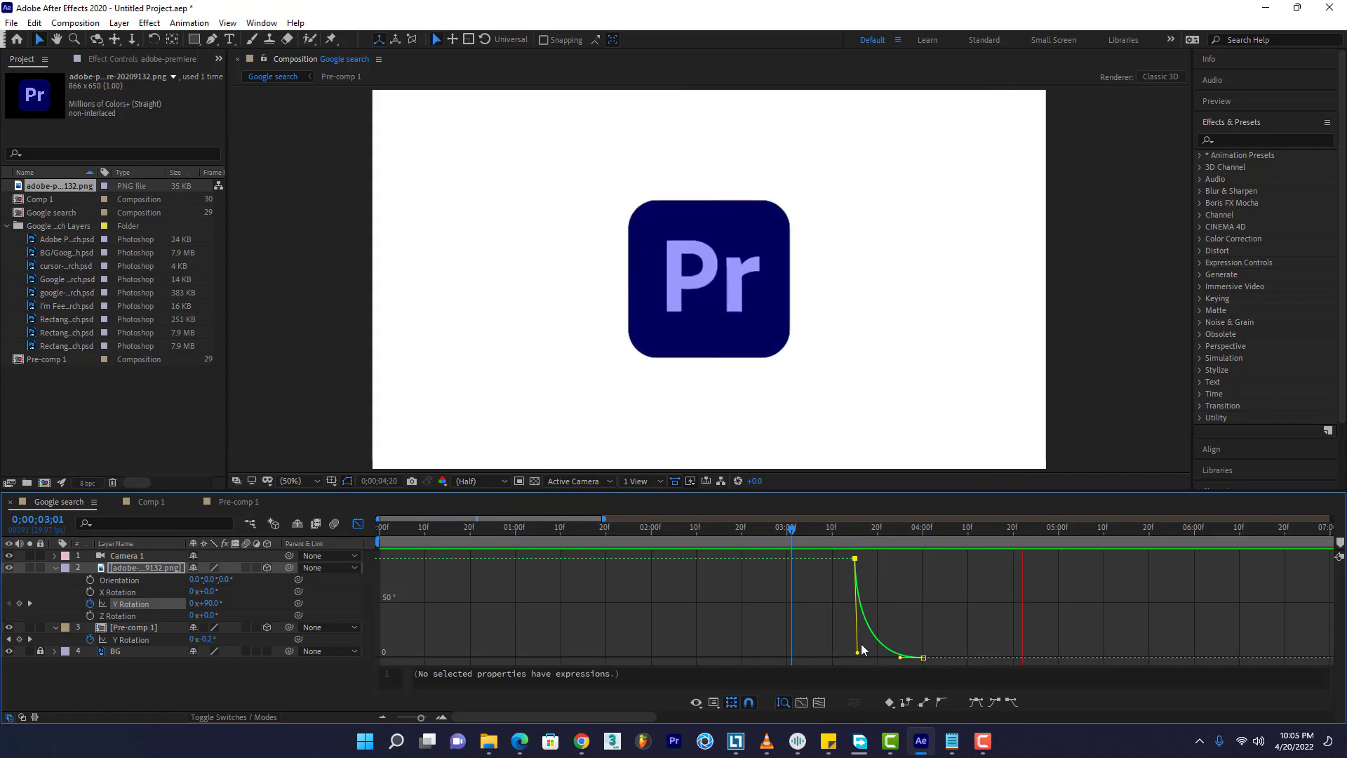
key("space")
Shorten the logo curve's first vertical handle, lengthen the last keyframe's incoming handle, preview the result, and close the Graph Editor
left_click_drag(858, 653, 847, 616)
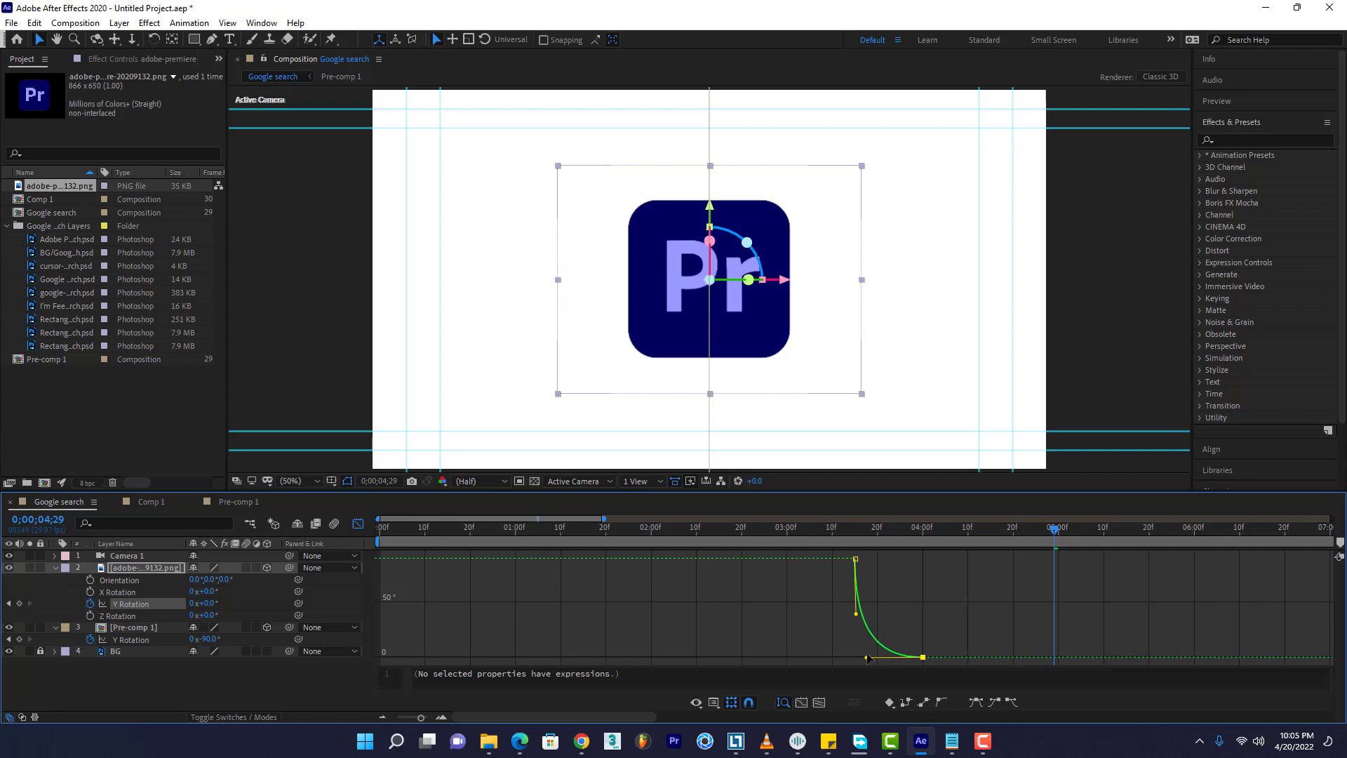
left_click_drag(856, 614, 855, 601)
key("space")
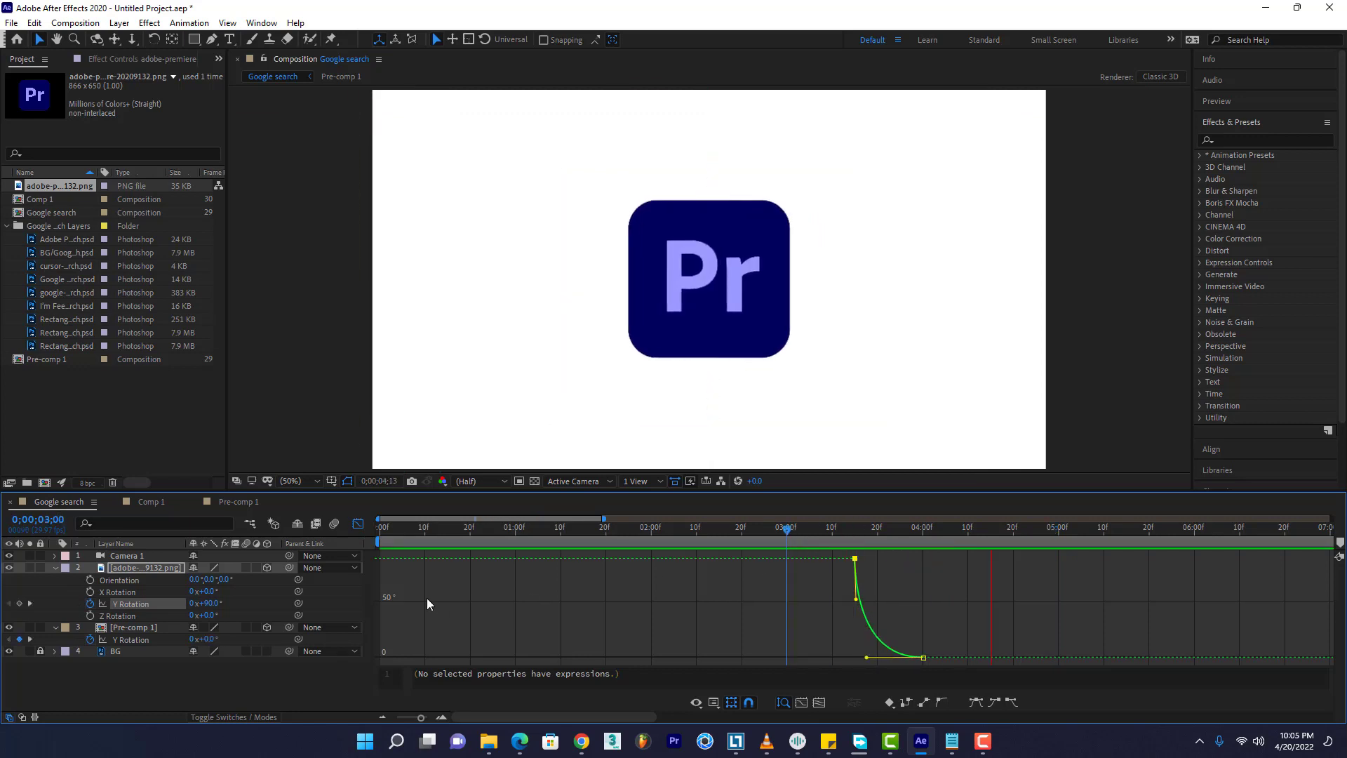
left_click(358, 524)
Show the full composition duration in the timeline and play the whole Google search animation from 0;00;00;00
left_click_drag(800, 531, 374, 547)
left_click_drag(424, 716, 384, 718)
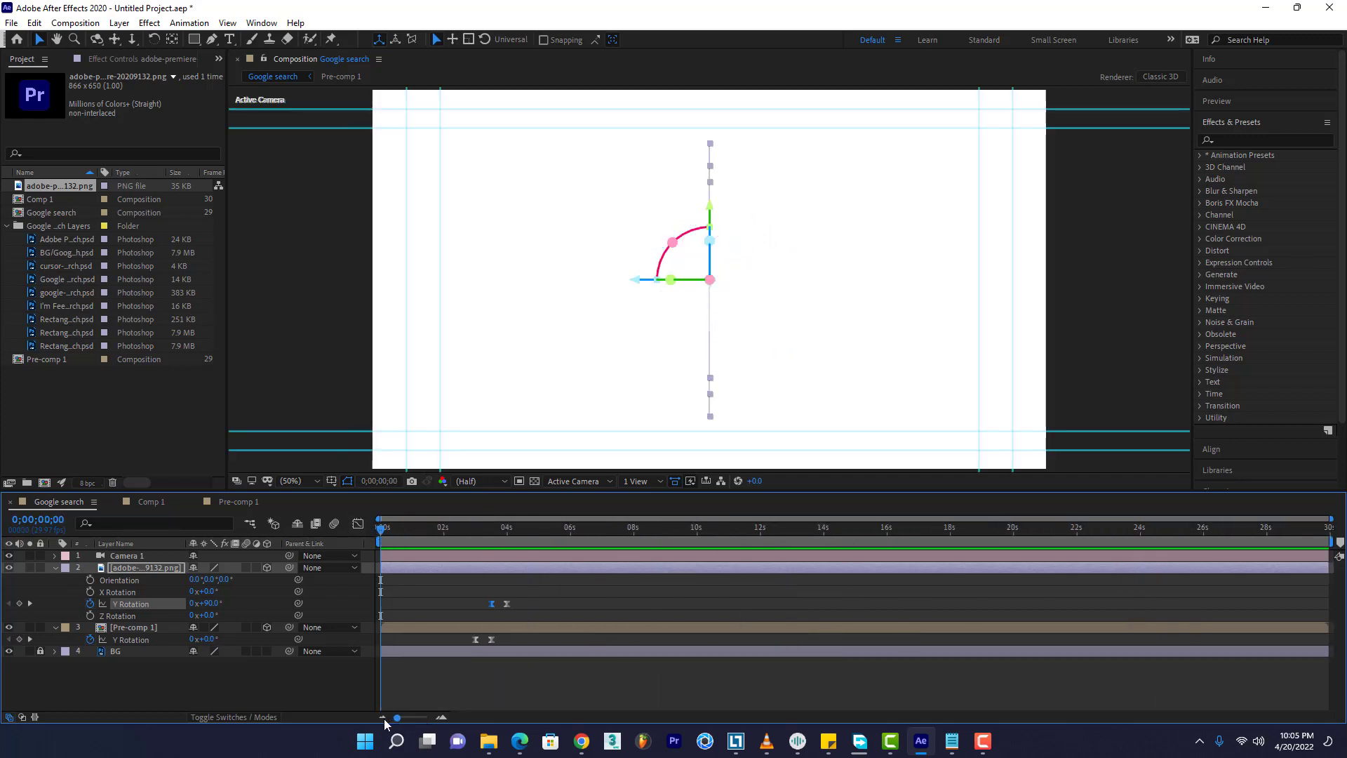
key("space")
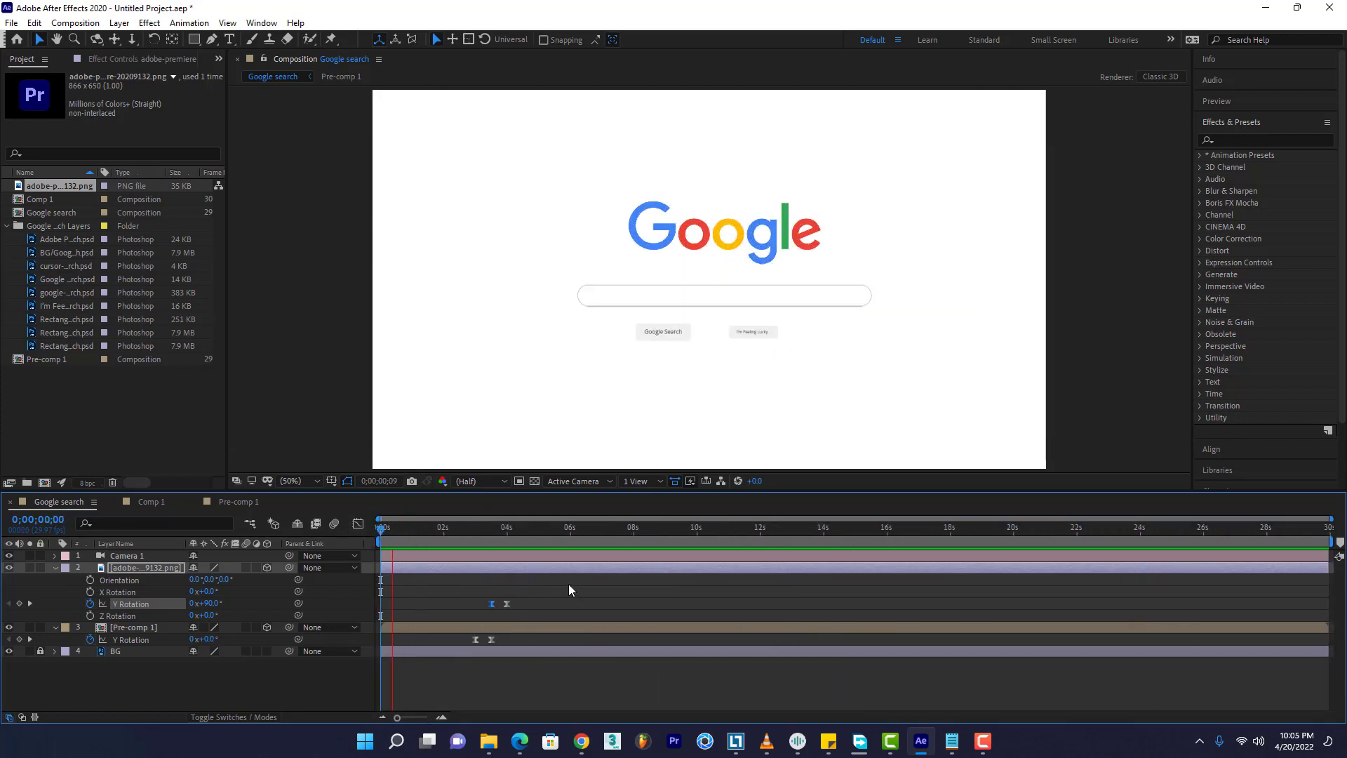
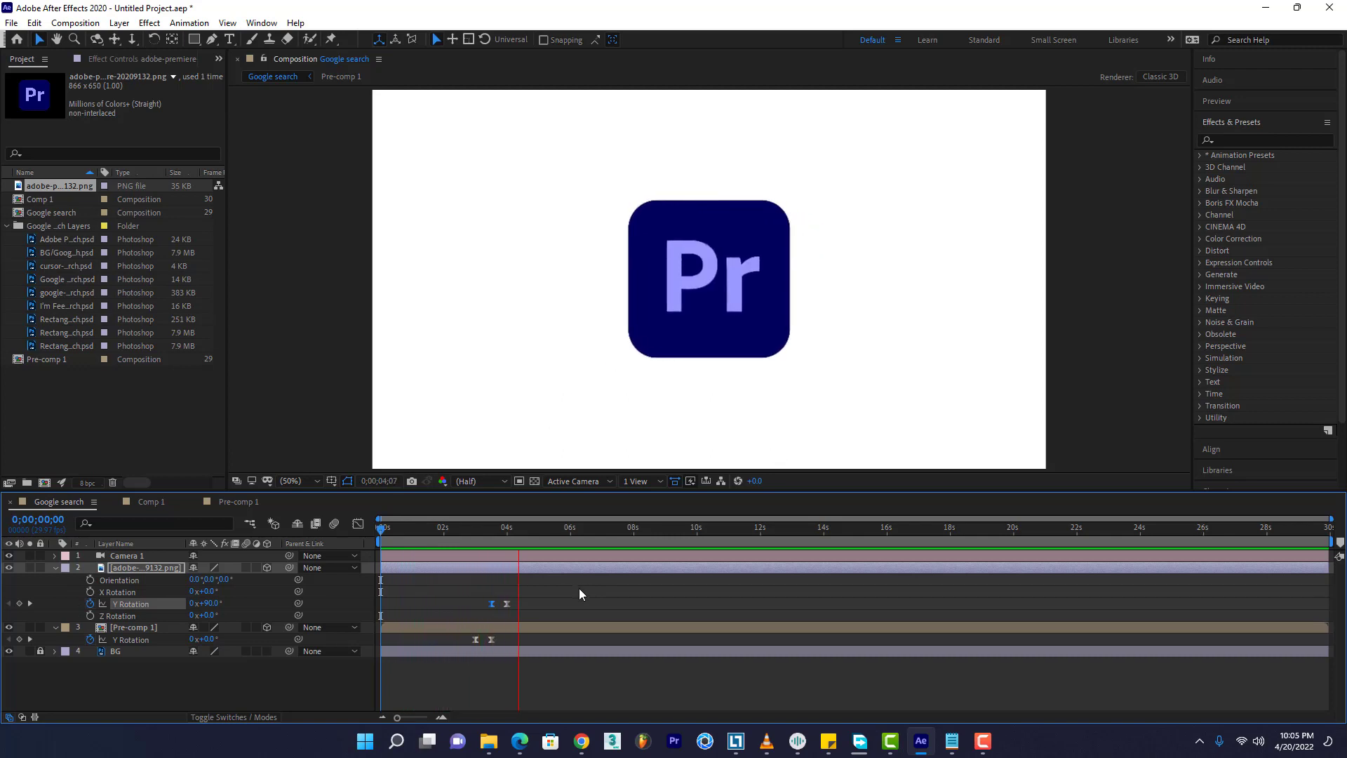
key("space")
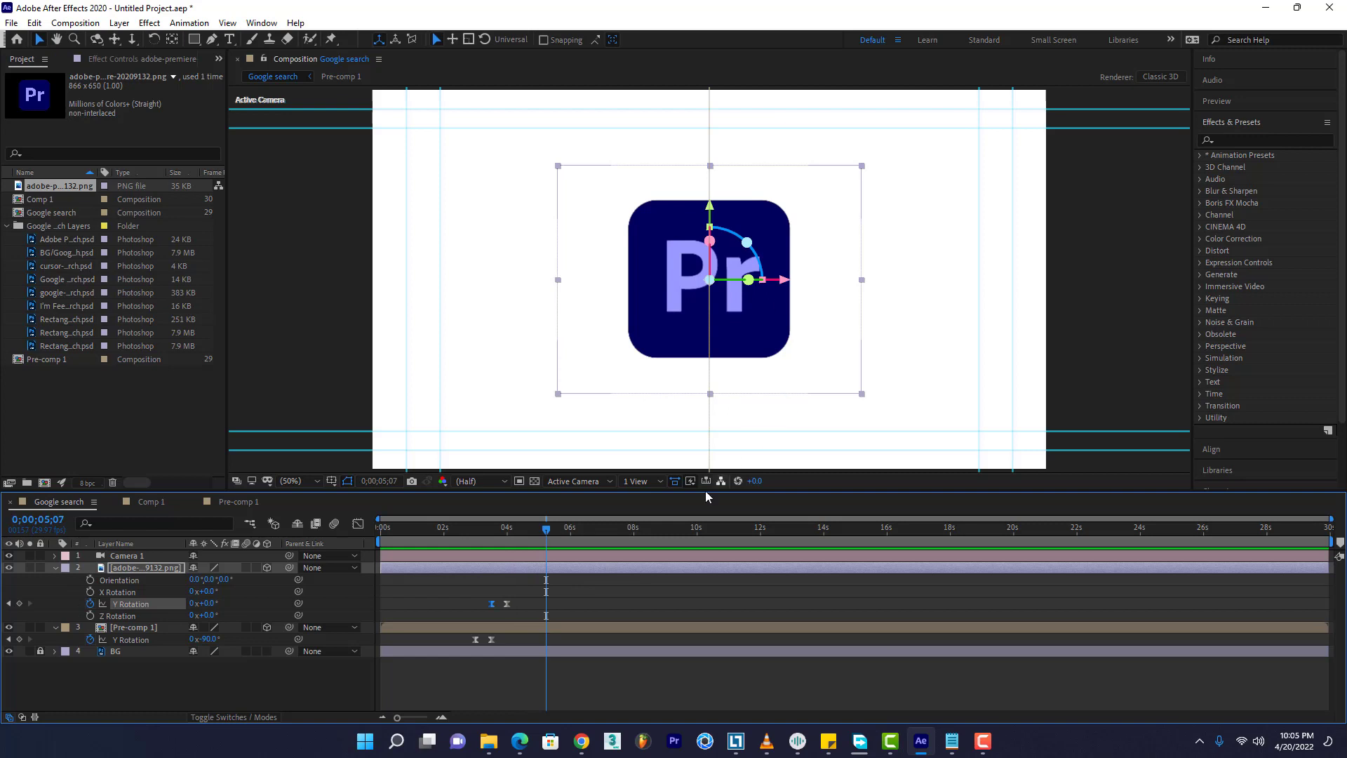
left_click(595, 678)
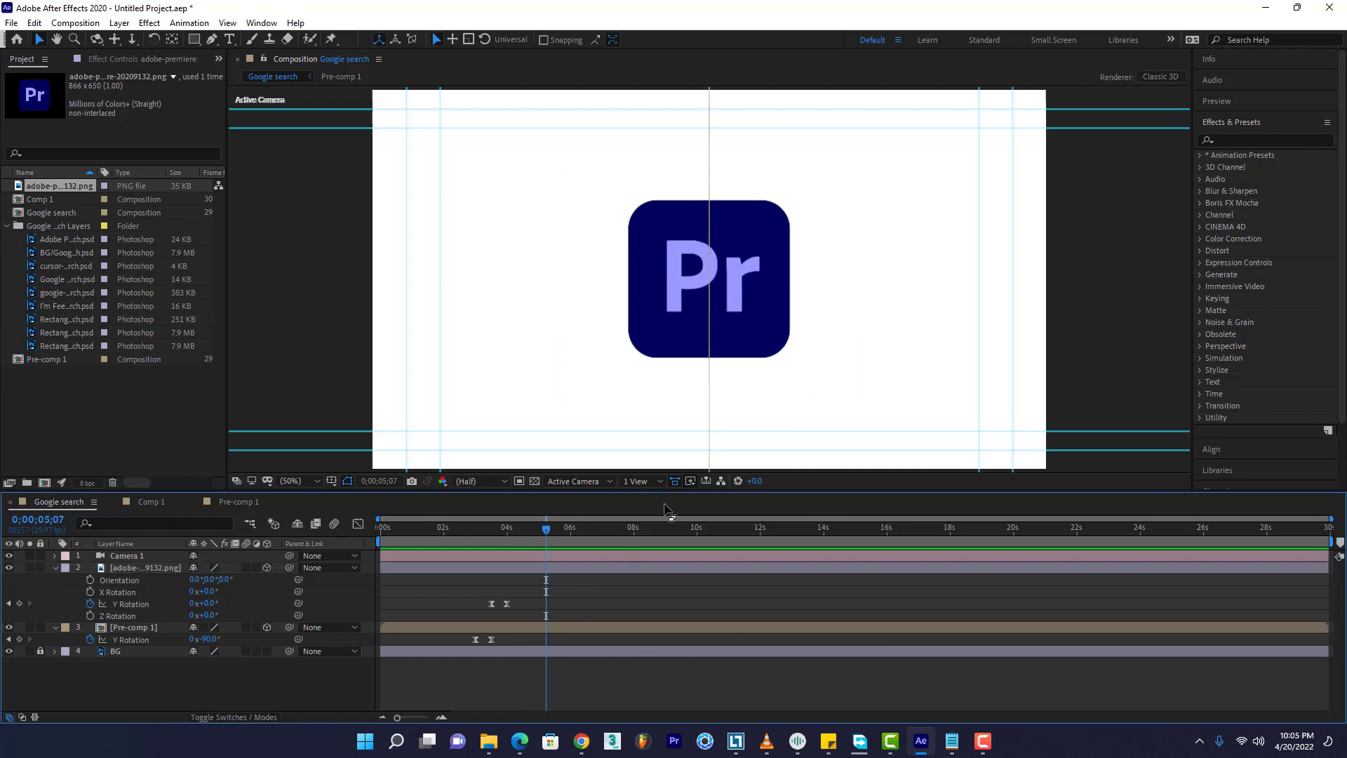
Add a text layer reading "Adobepremierepro.com" just below the Premiere Pro logo
left_click(230, 39)
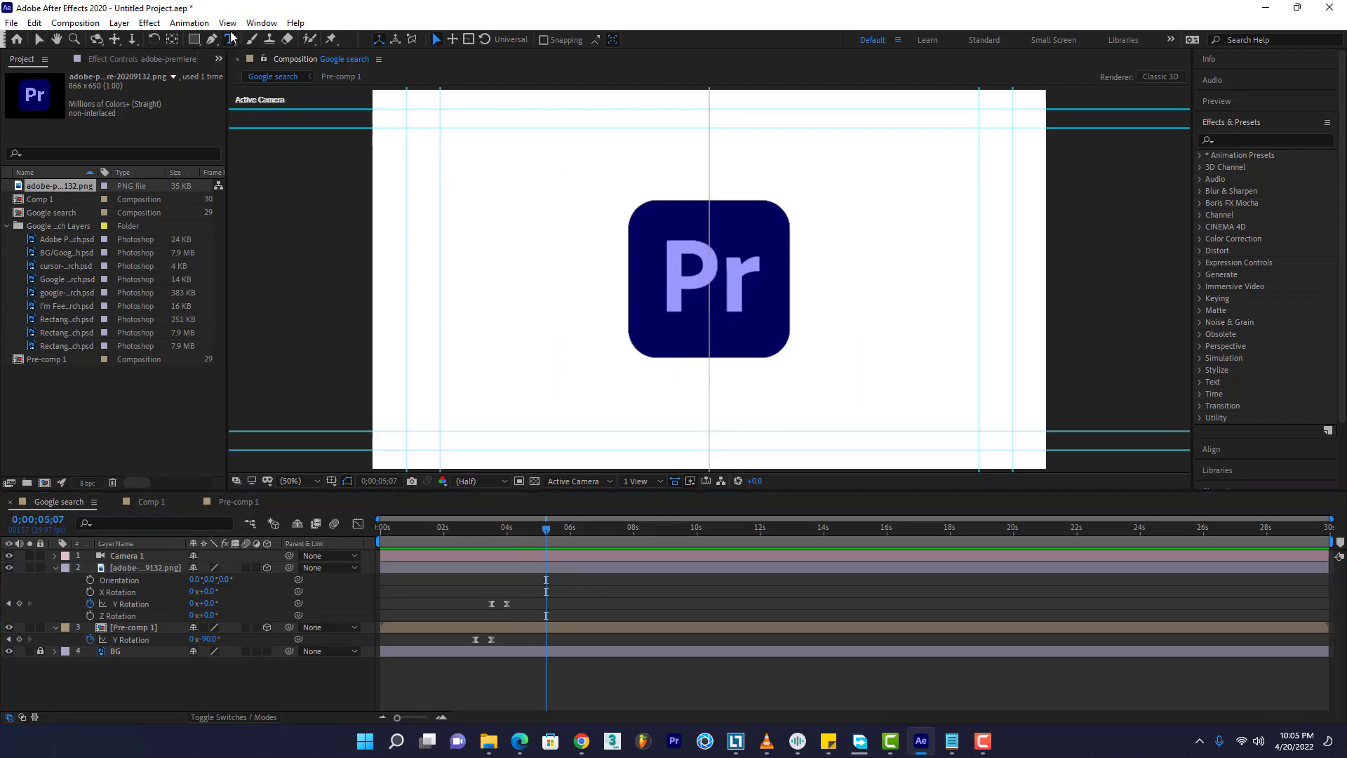
left_click(631, 421)
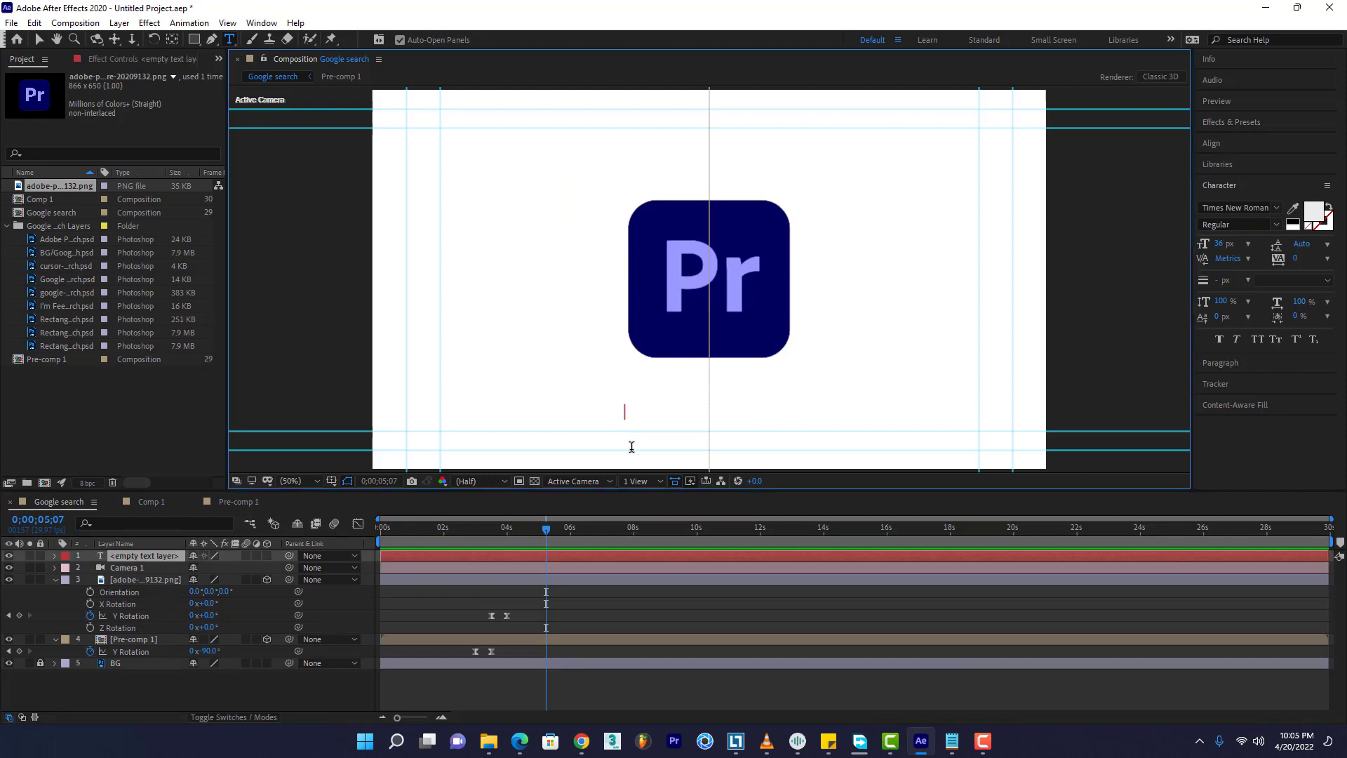
type("PremiereP")
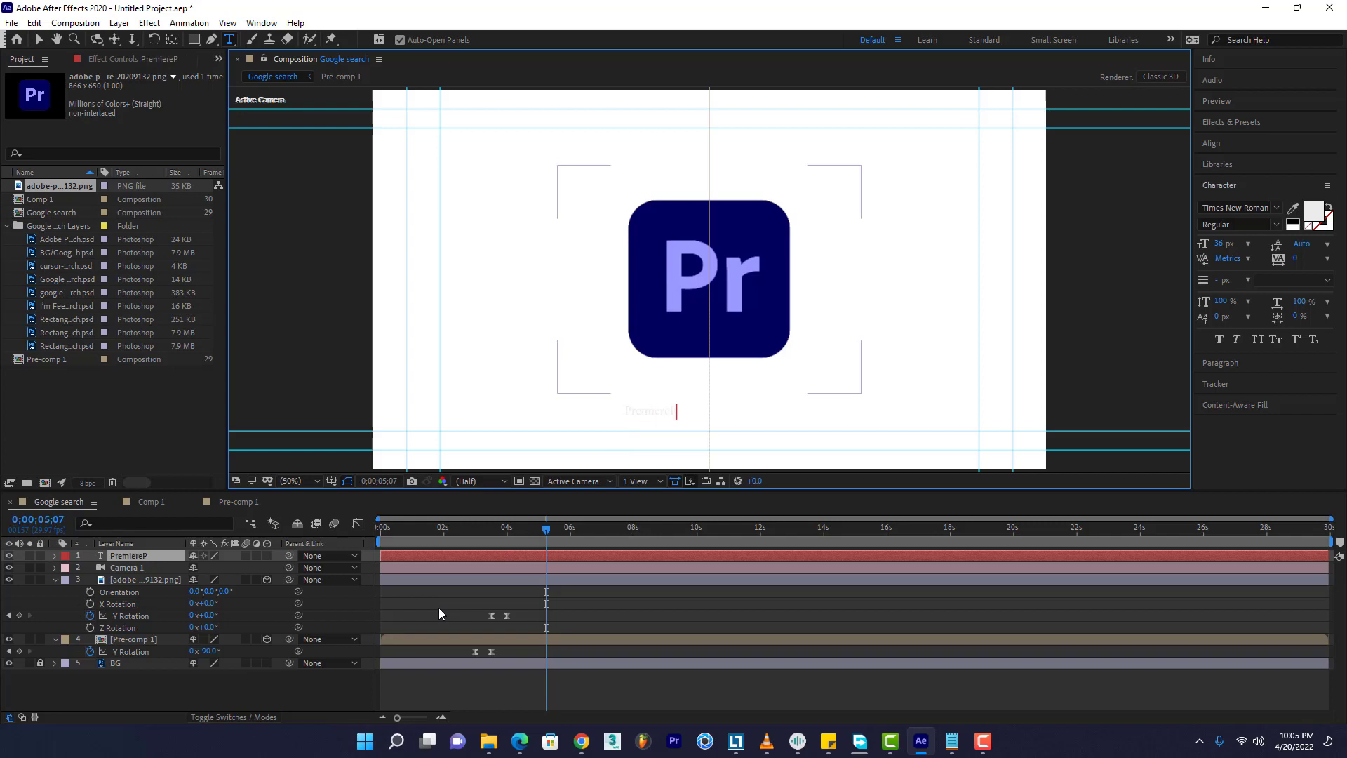
key("BackSpace")
key("BackSpace")
key("BackSpace")
key("BackSpace")
key("BackSpace")
key("BackSpace")
key("BackSpace")
key("BackSpace")
type("A")
type("dobe")
type("premierepro.com")
Set the fill colour of the whole web address text to dark grey 626262
key("ctrl+a")
left_click(1313, 211)
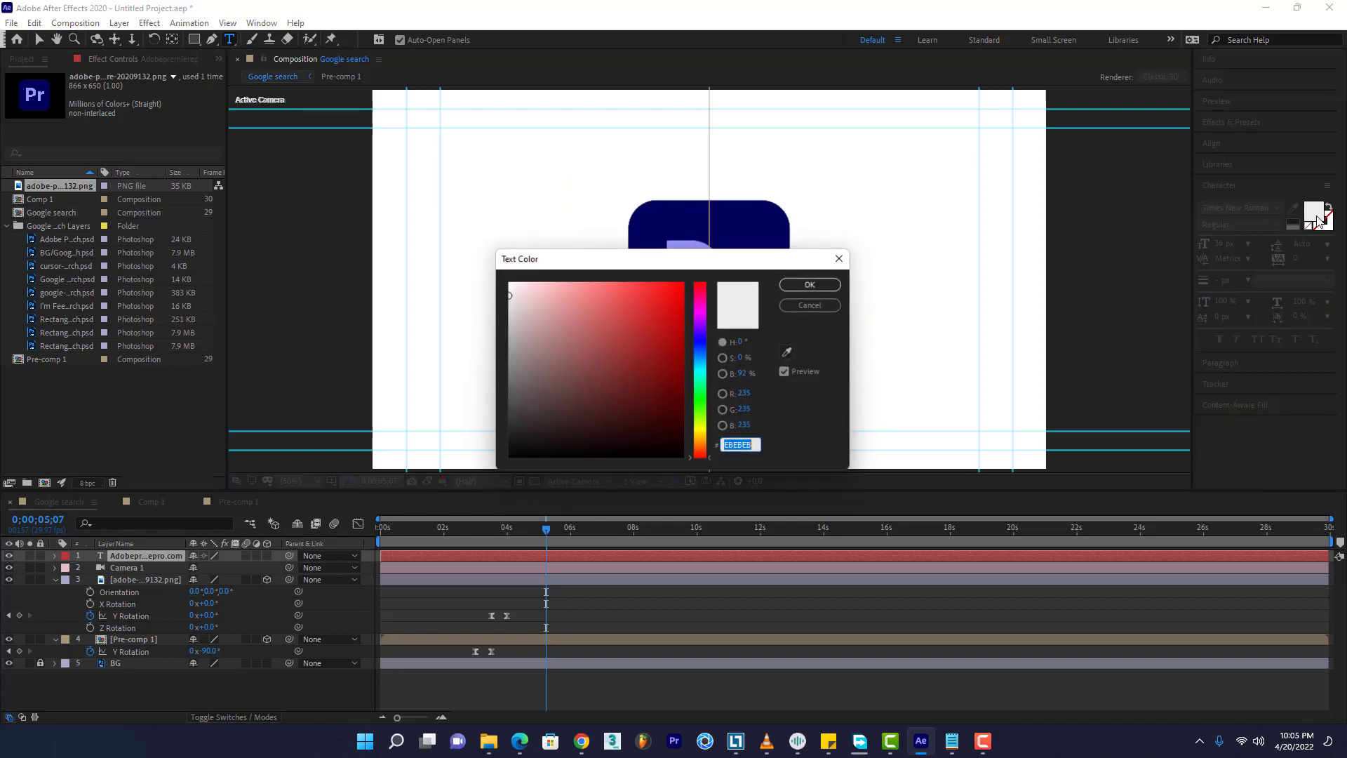
left_click_drag(788, 257, 1189, 180)
mouse_move(916, 337)
left_mouse_down()
mouse_move(906, 355)
mouse_move(912, 313)
left_mouse_up()
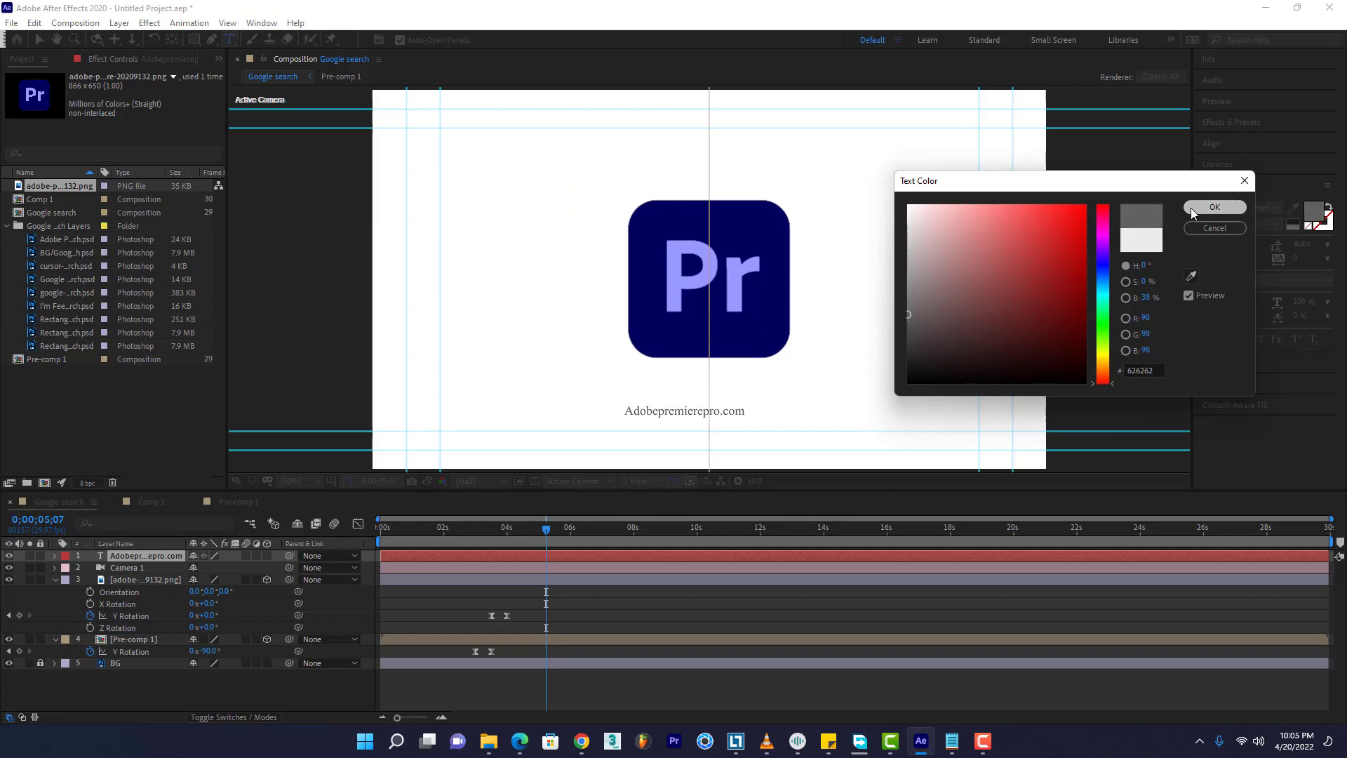
left_click(1214, 207)
Change the web address text's font to Open Sans SemiBold
left_click(1247, 207)
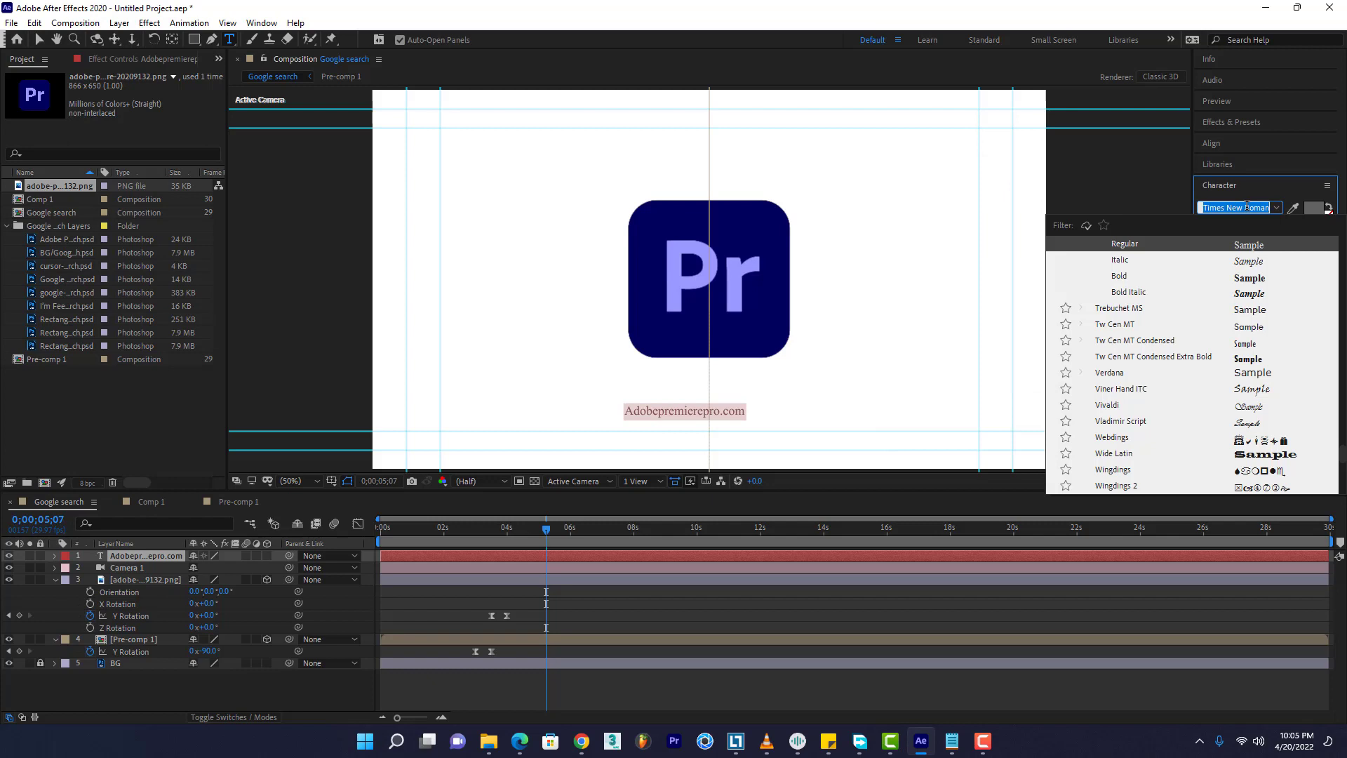
type("open")
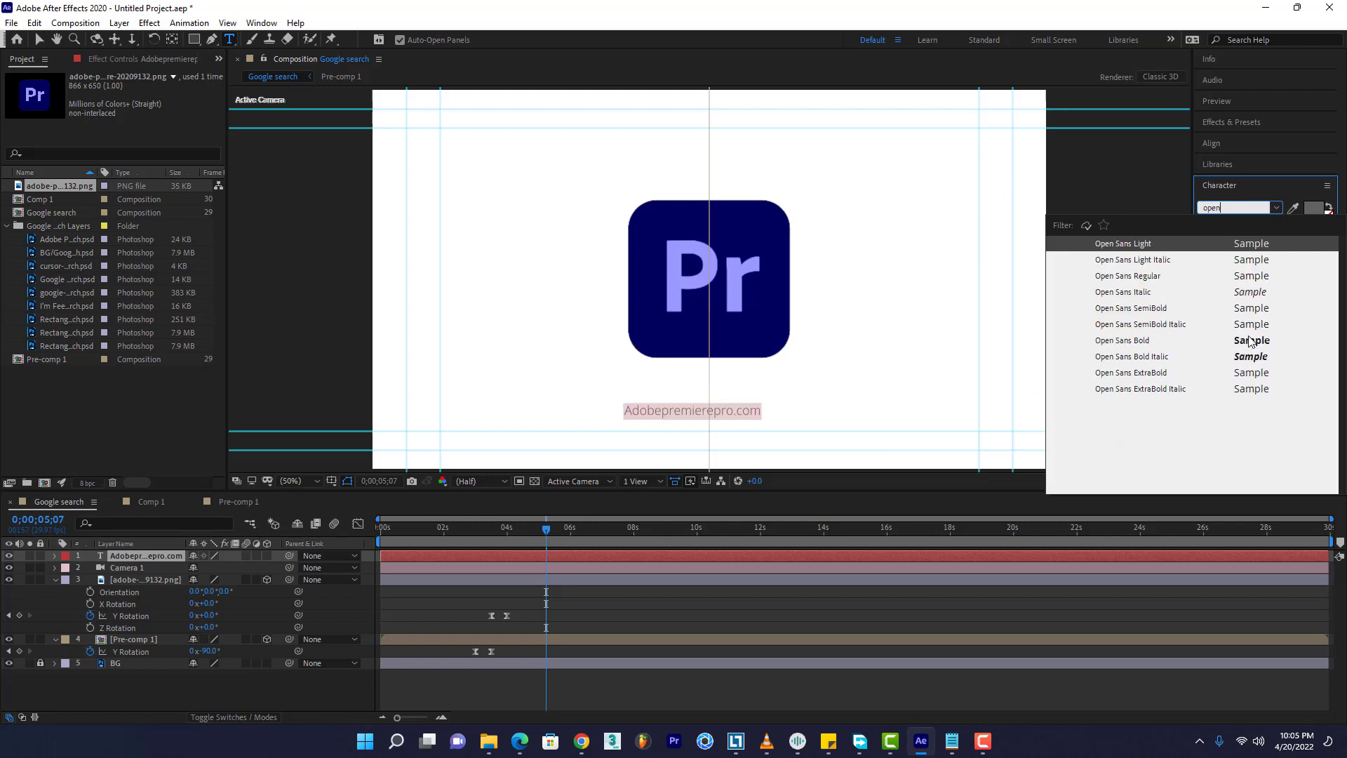
left_click(1239, 310)
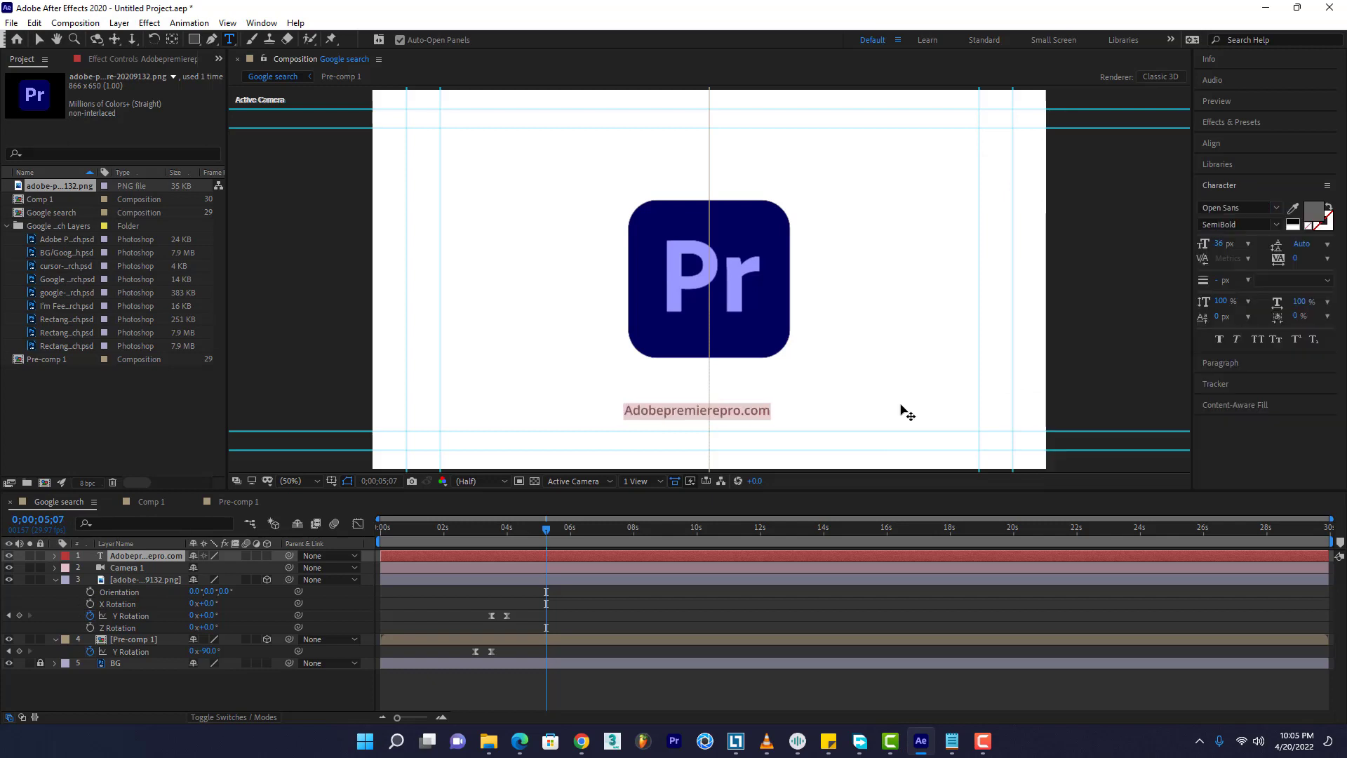
Edit the web address text to read "ww.premierepro.com"
left_click_drag(640, 414, 620, 415)
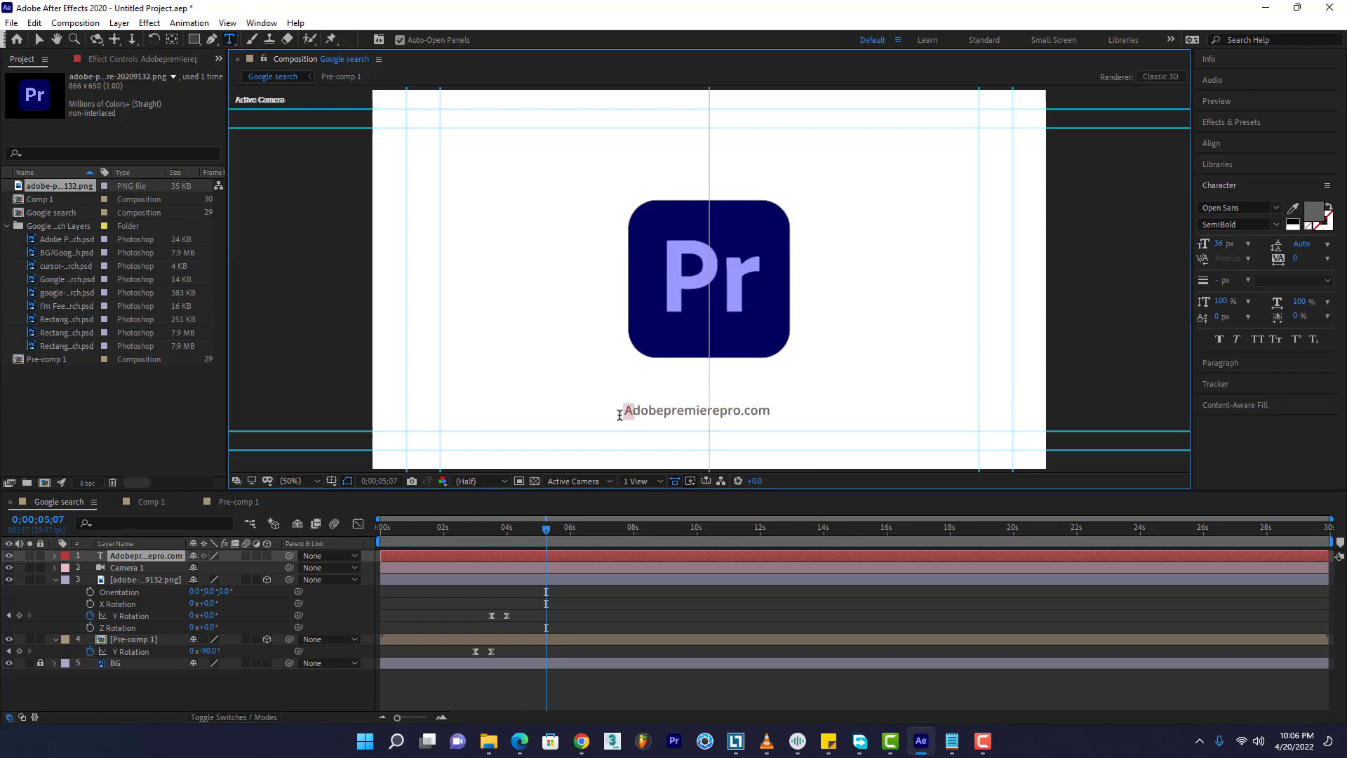
type("a")
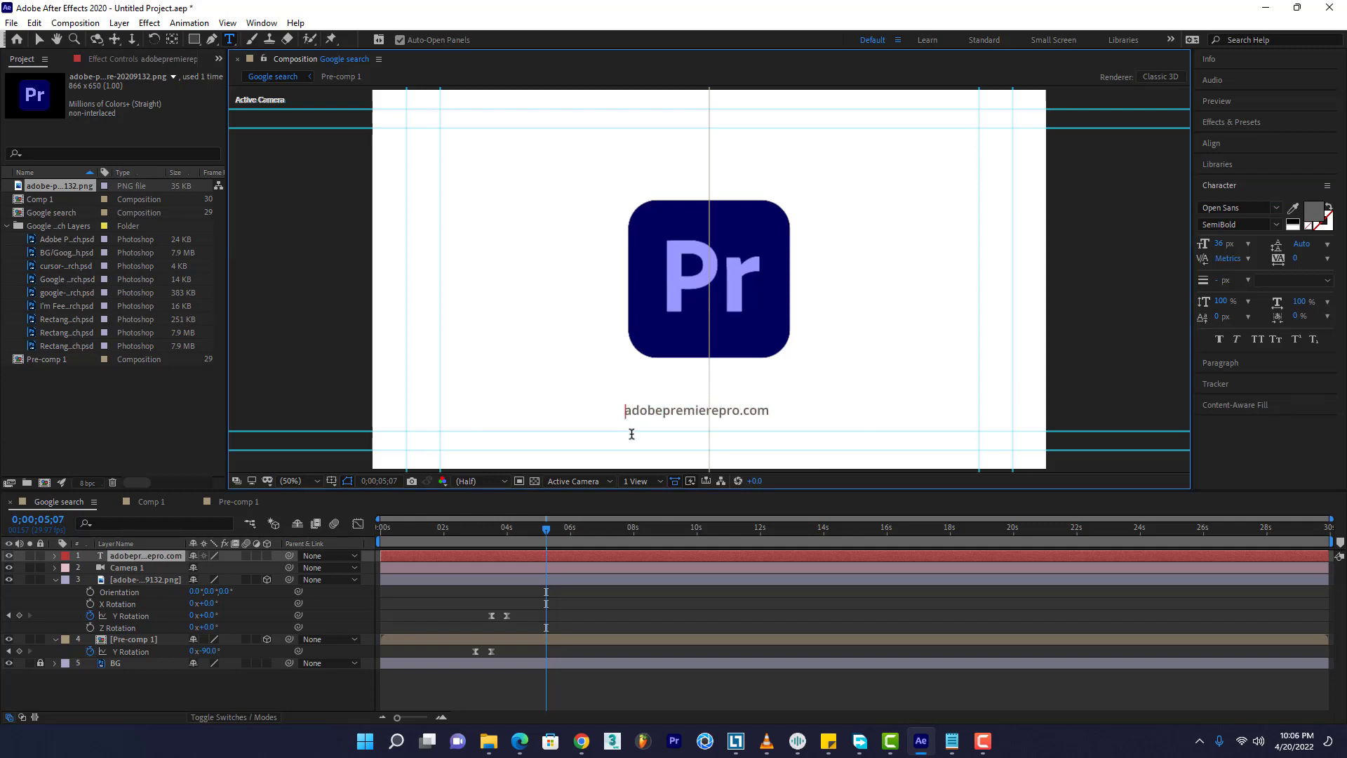
type("ww.")
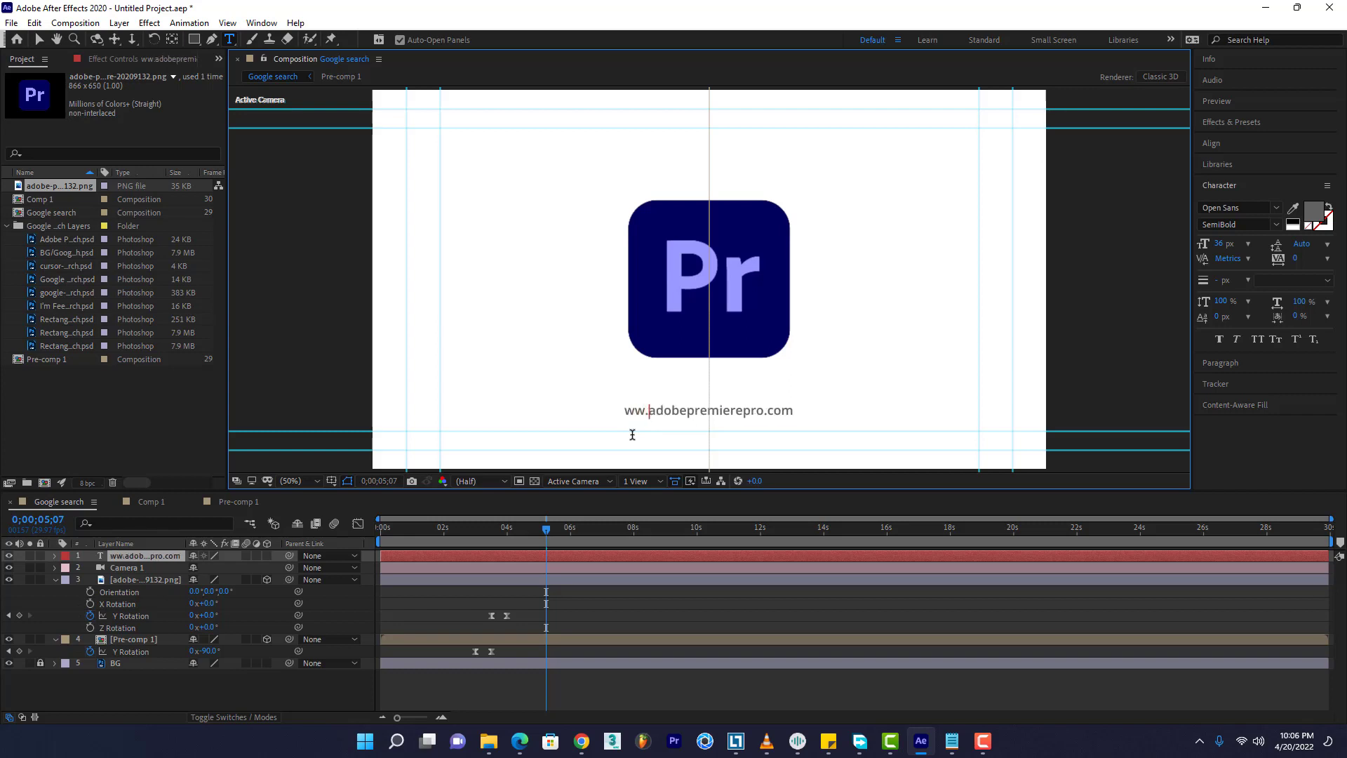
left_click_drag(682, 410, 657, 410)
key("BackSpace")
key("BackSpace")
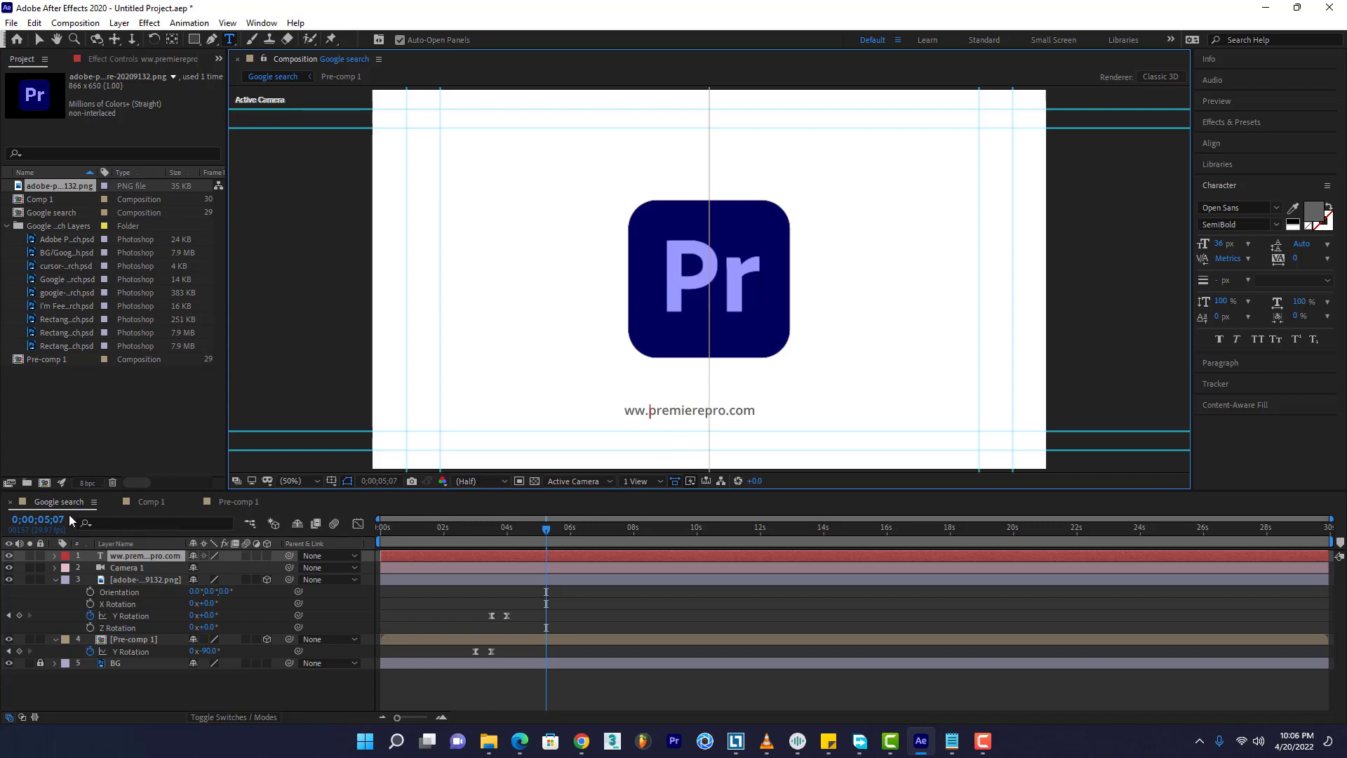
Set the whole web address text to 48 px and finish editing the text layer
key("ctrl+a")
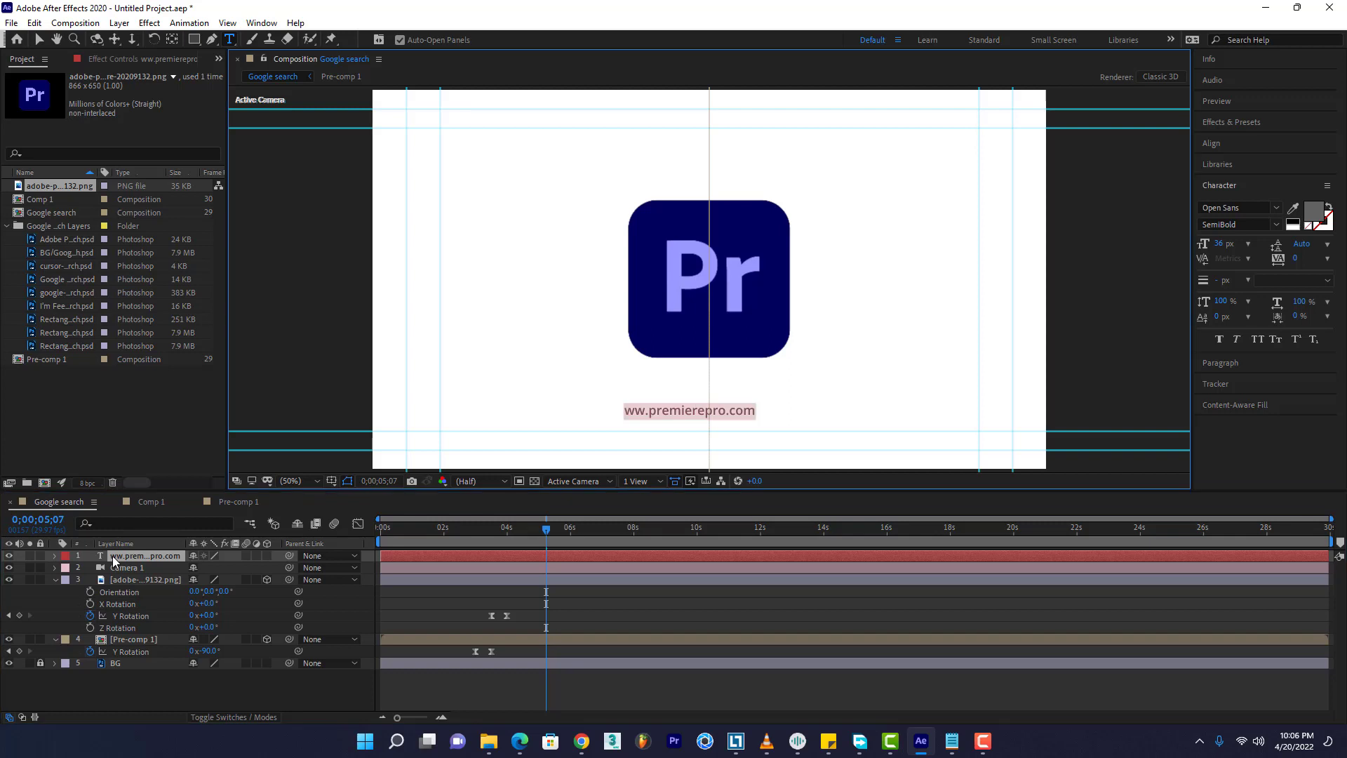
left_click(1247, 244)
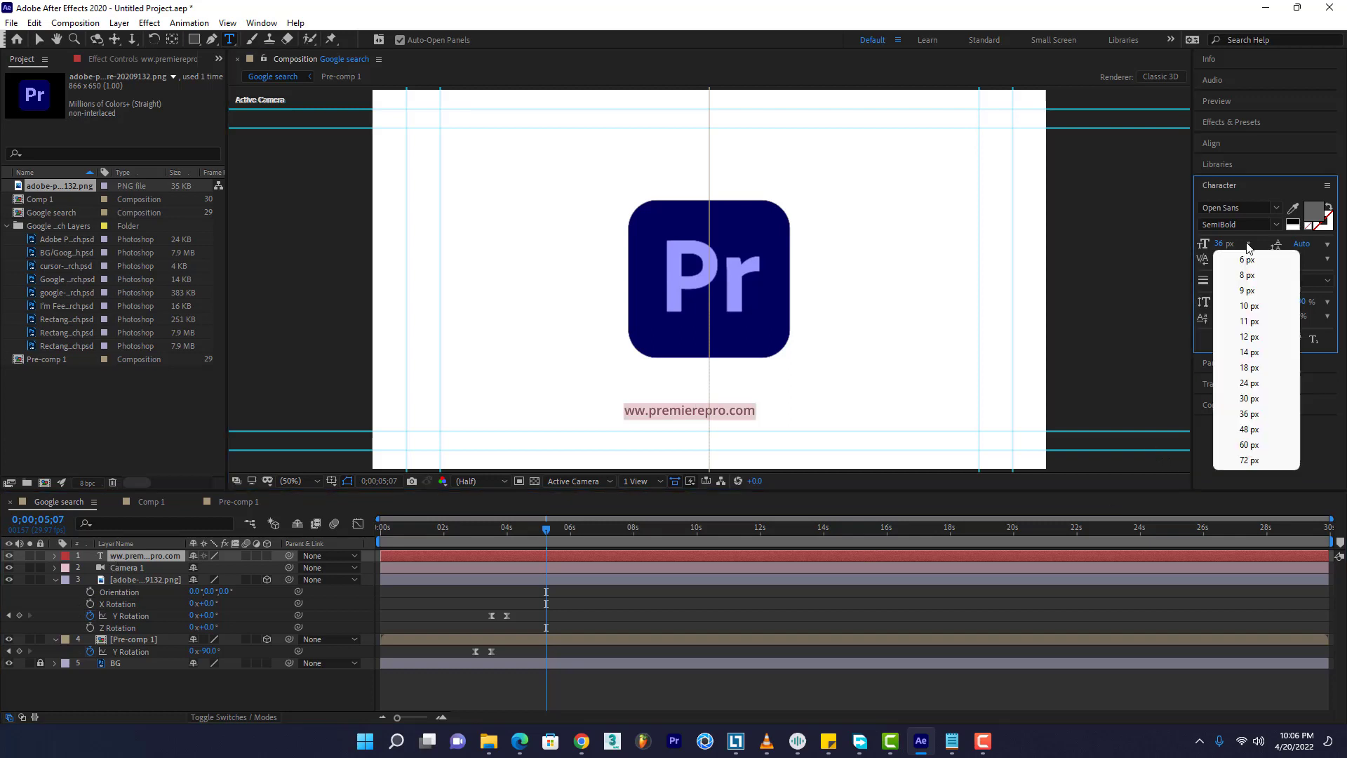
left_click(1255, 429)
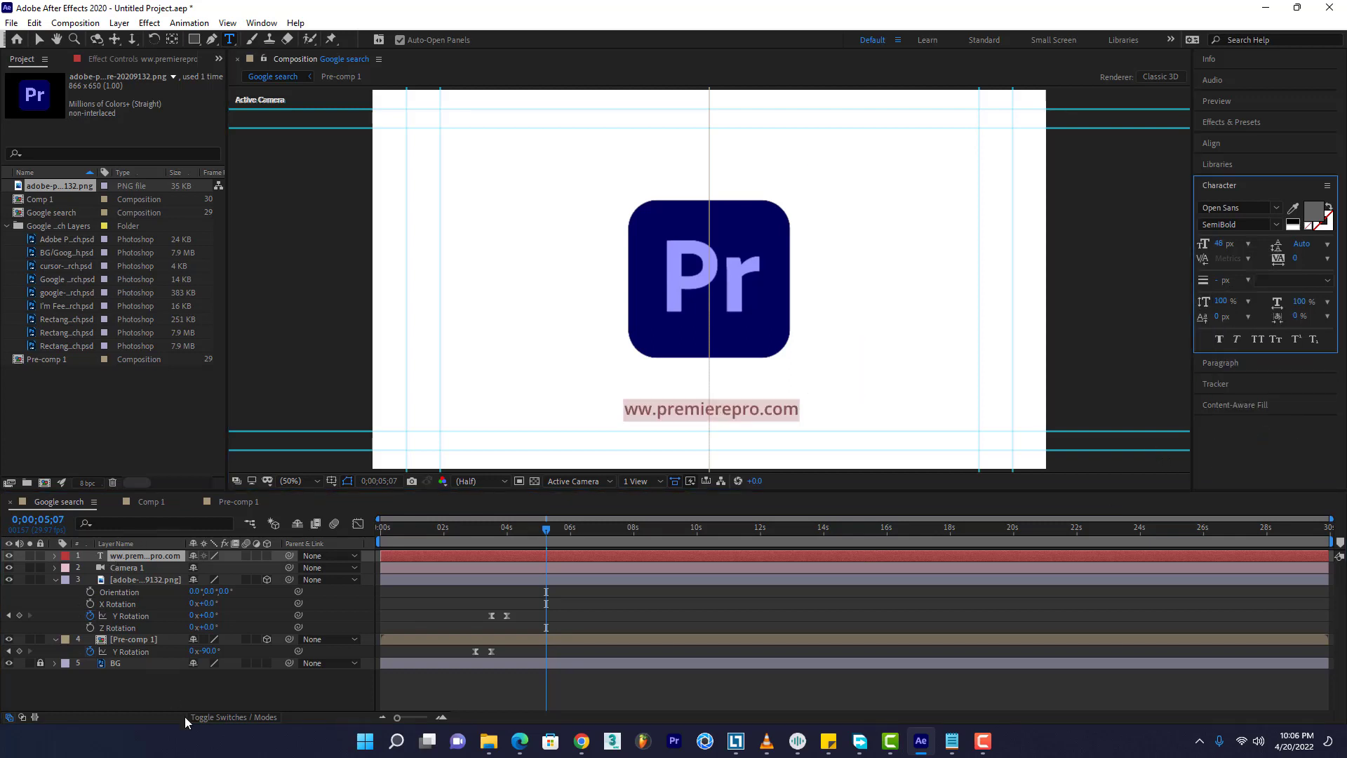
left_click(140, 558)
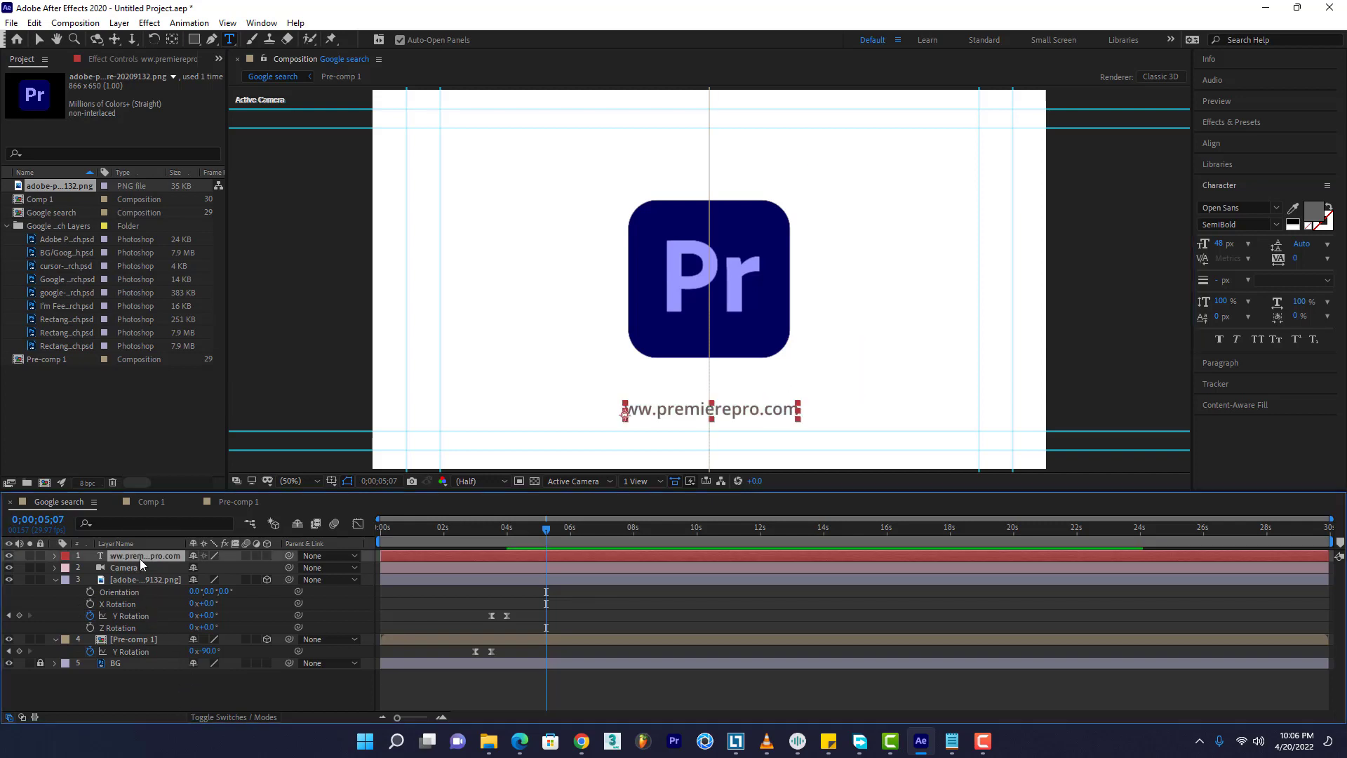
left_click(154, 680)
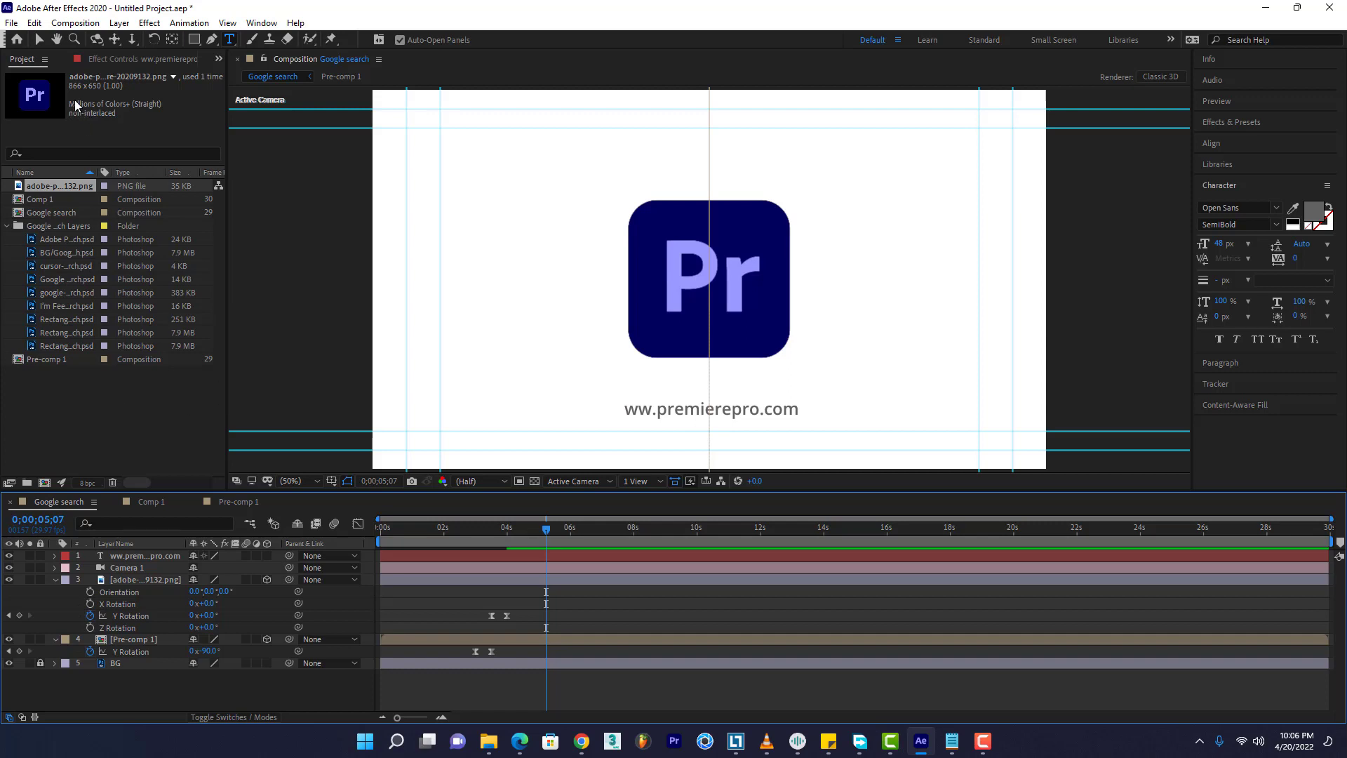
Reveal the web address text layer's Position and separate its dimensions into X and Y
left_click(36, 40)
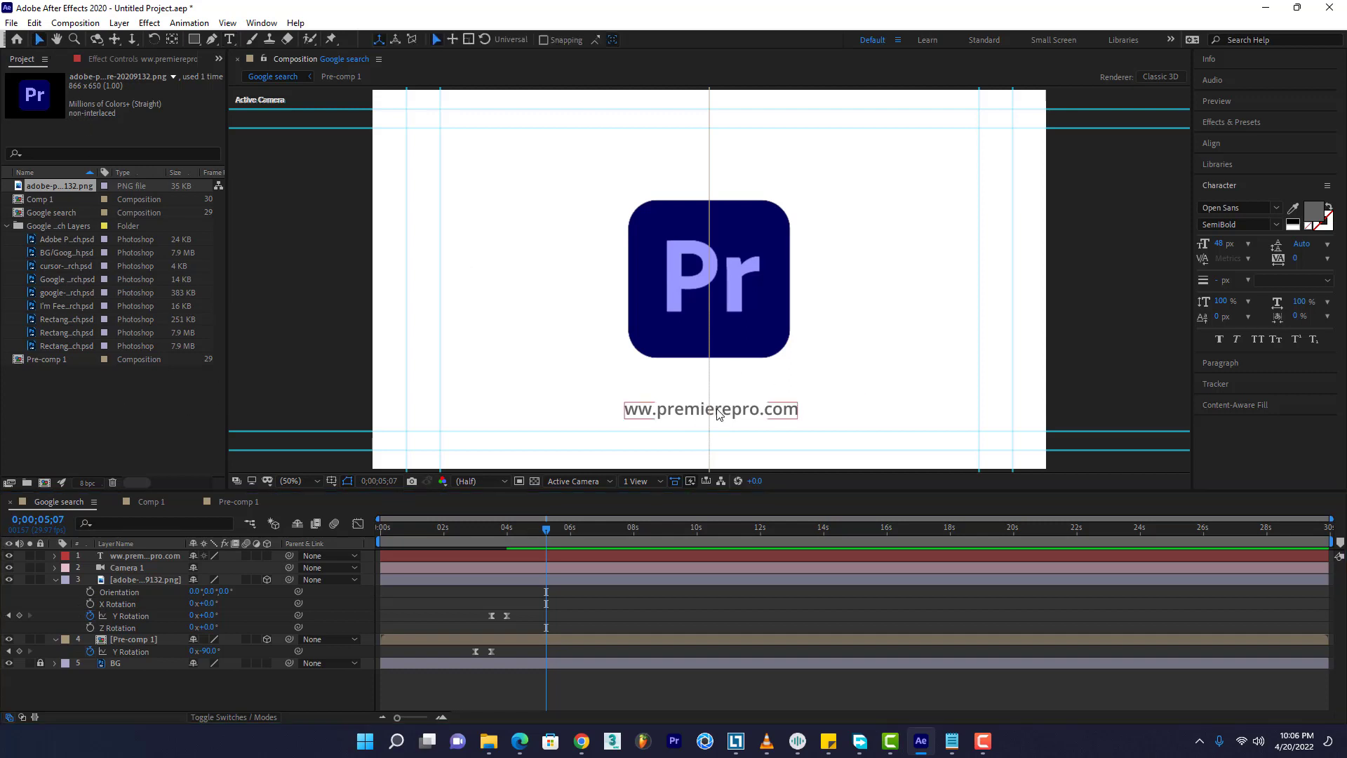
left_click(717, 414)
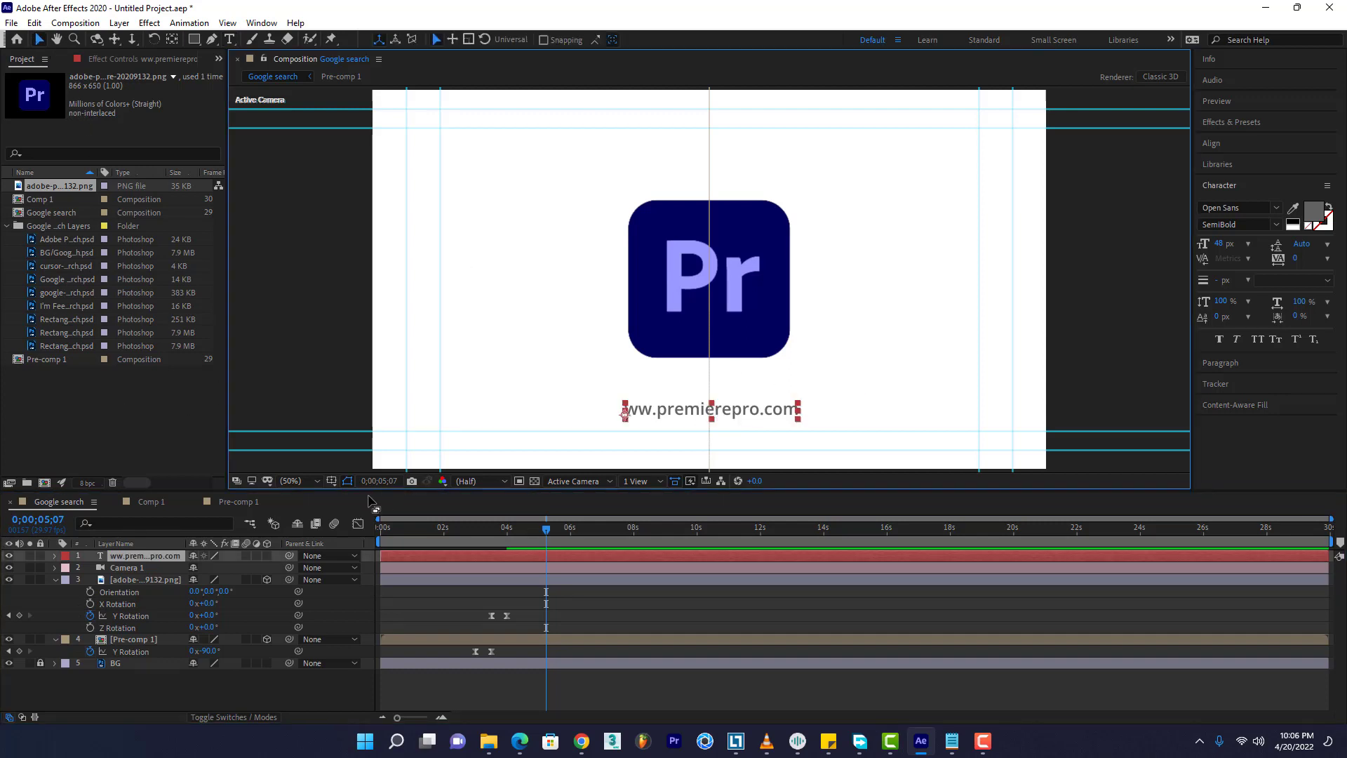
double_click(146, 558)
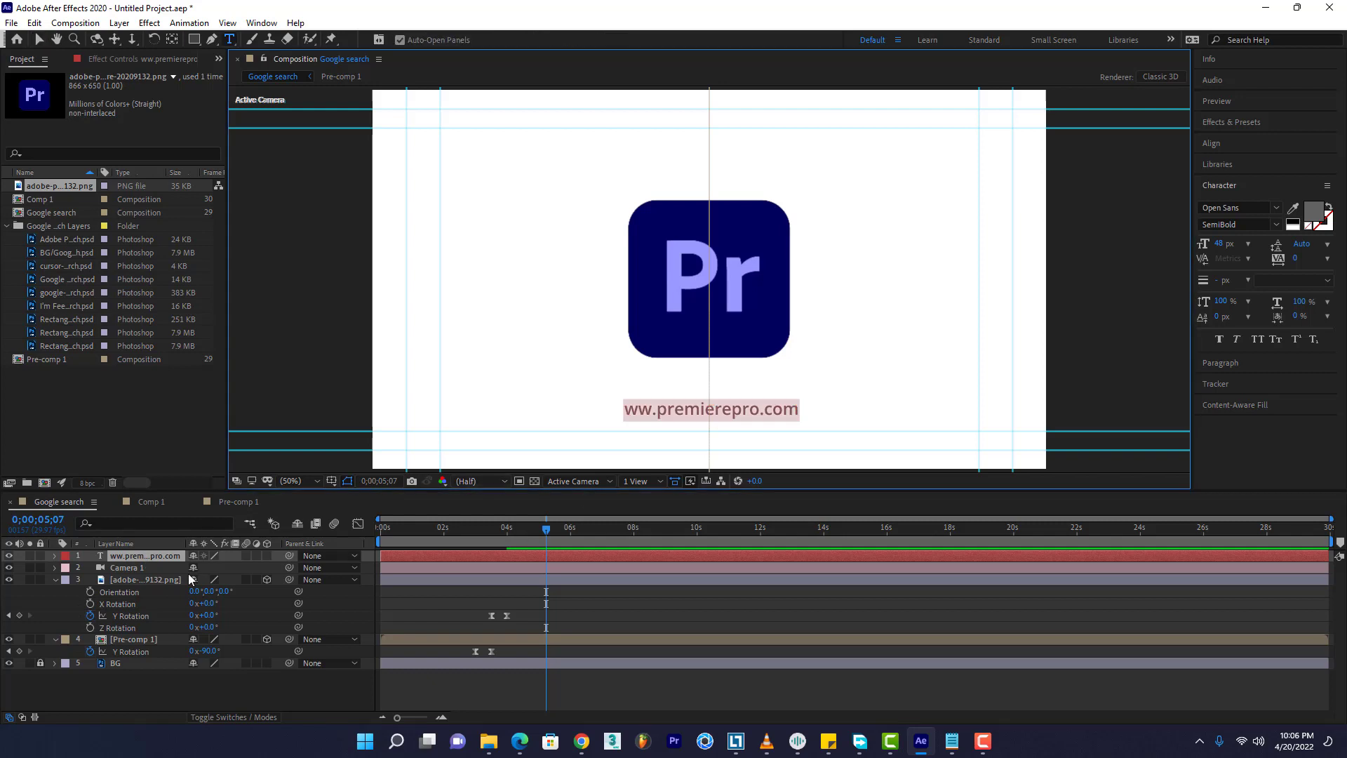
left_click(151, 559)
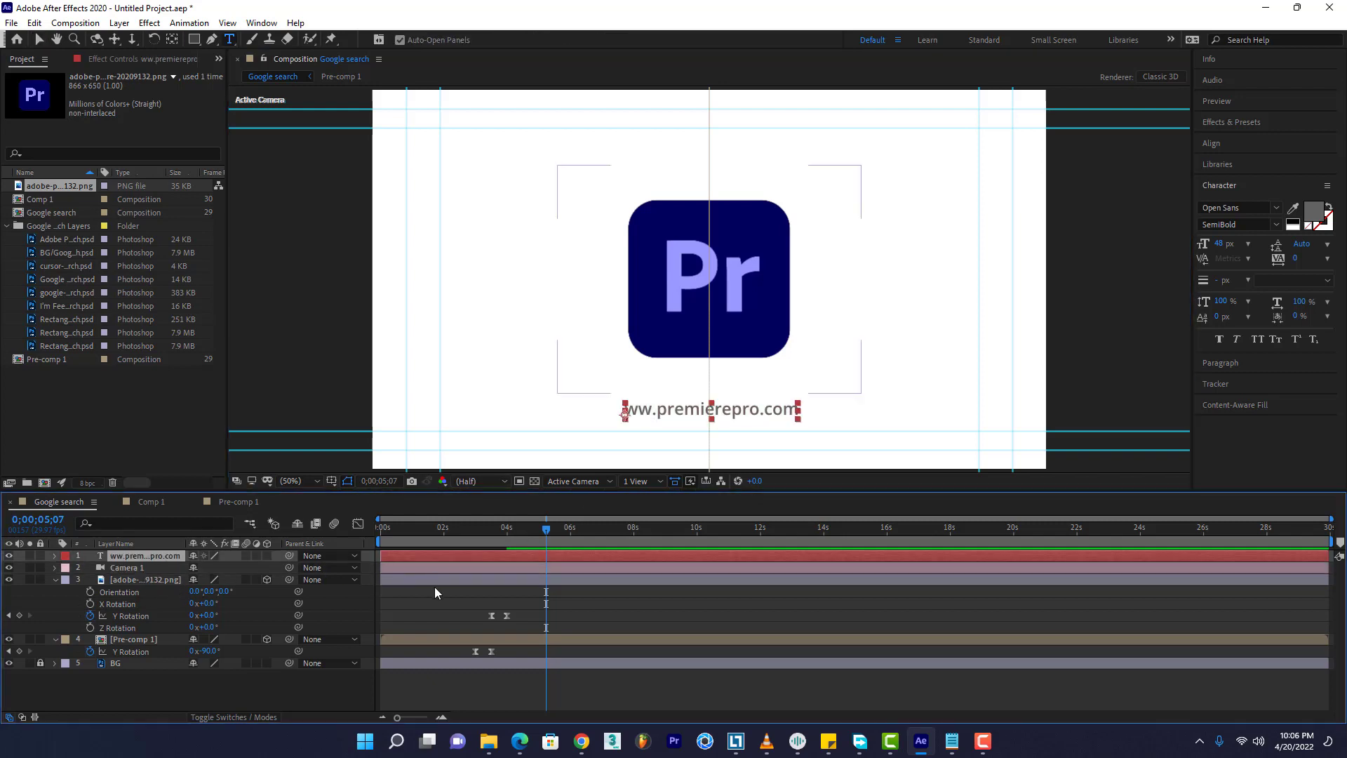
key("p")
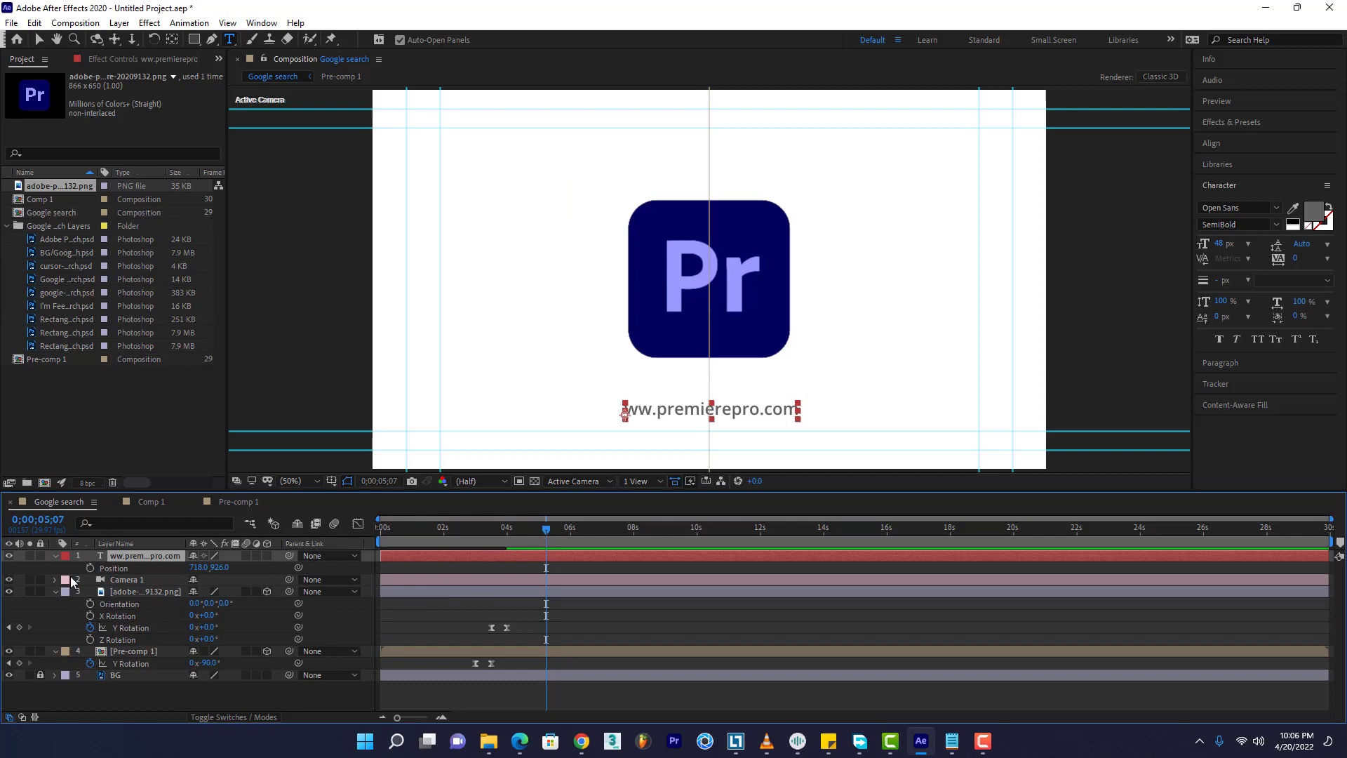
right_click(120, 573)
left_click(239, 421)
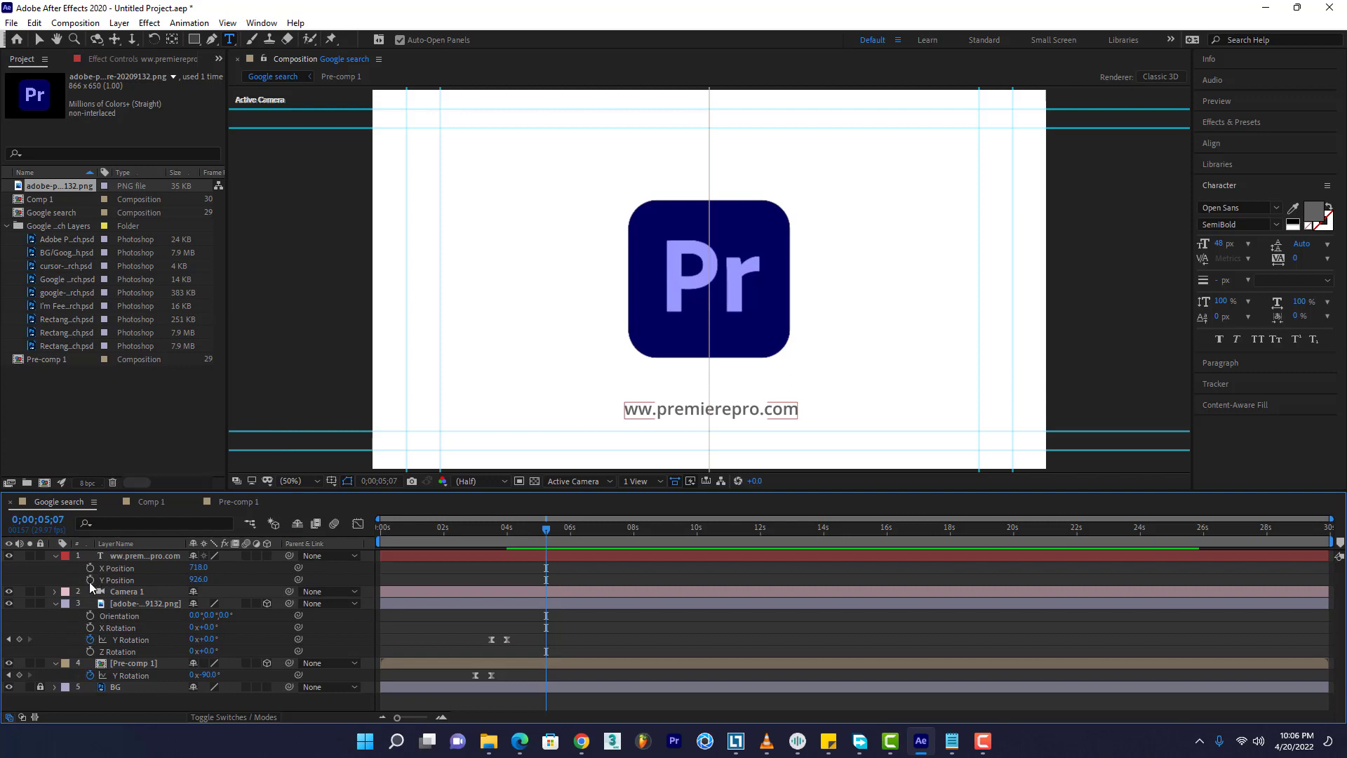
Keyframe the text's Y Position at 0;00;05;07, raise it to about 672 over the logo at 0;00;06;01, and preview the move
left_click(90, 579)
left_click_drag(555, 539, 575, 533)
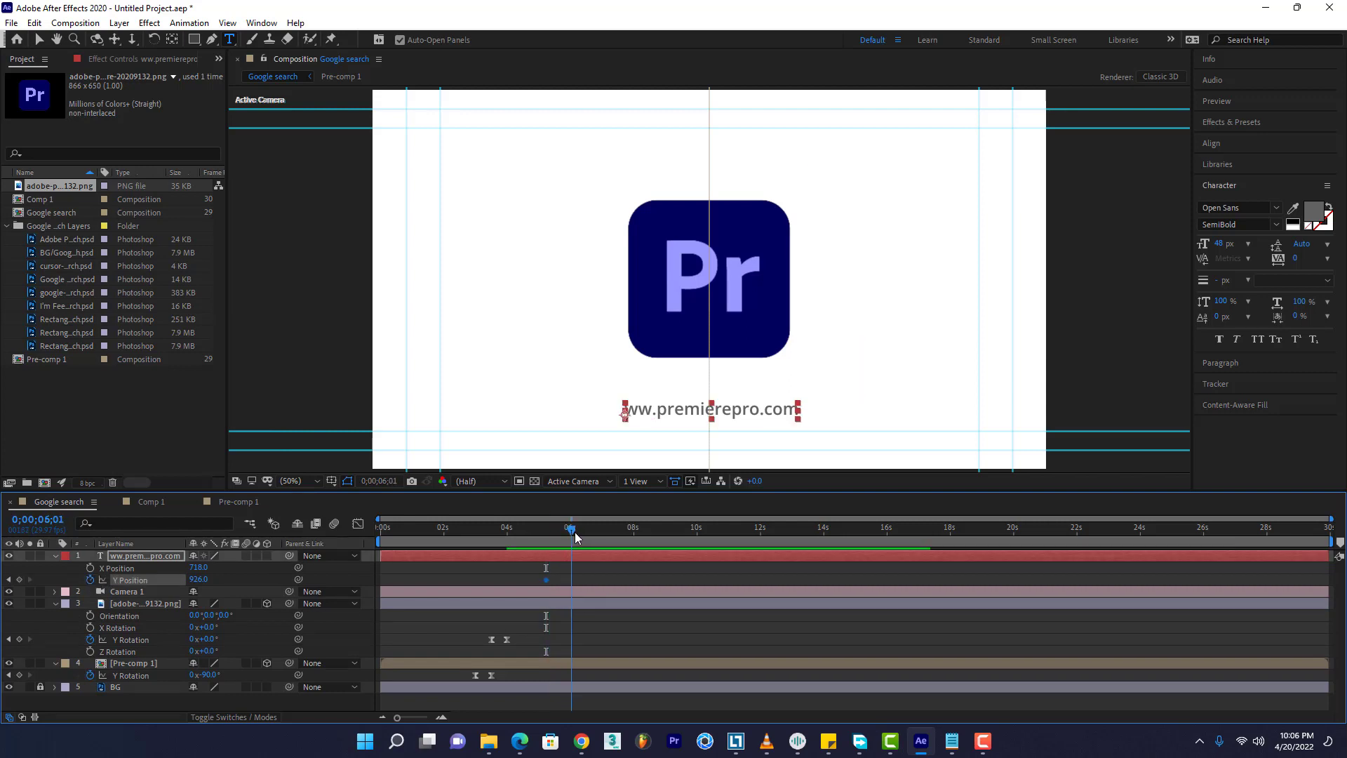
left_click_drag(200, 579, 77, 612)
left_click_drag(531, 538, 484, 541)
key("space")
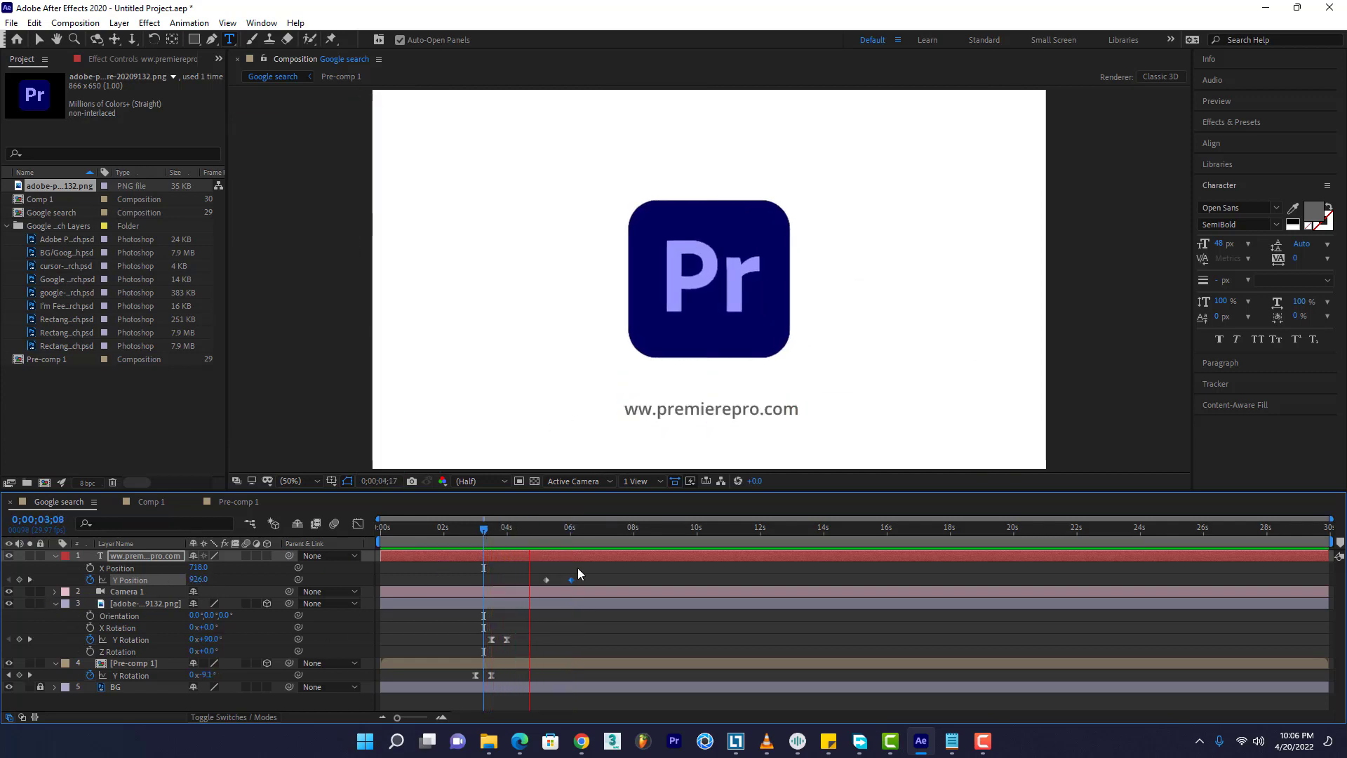
Shift both Y Position keyframes slightly earlier so the text's movement starts at 0;00;05;03, and preview it
left_click(571, 541)
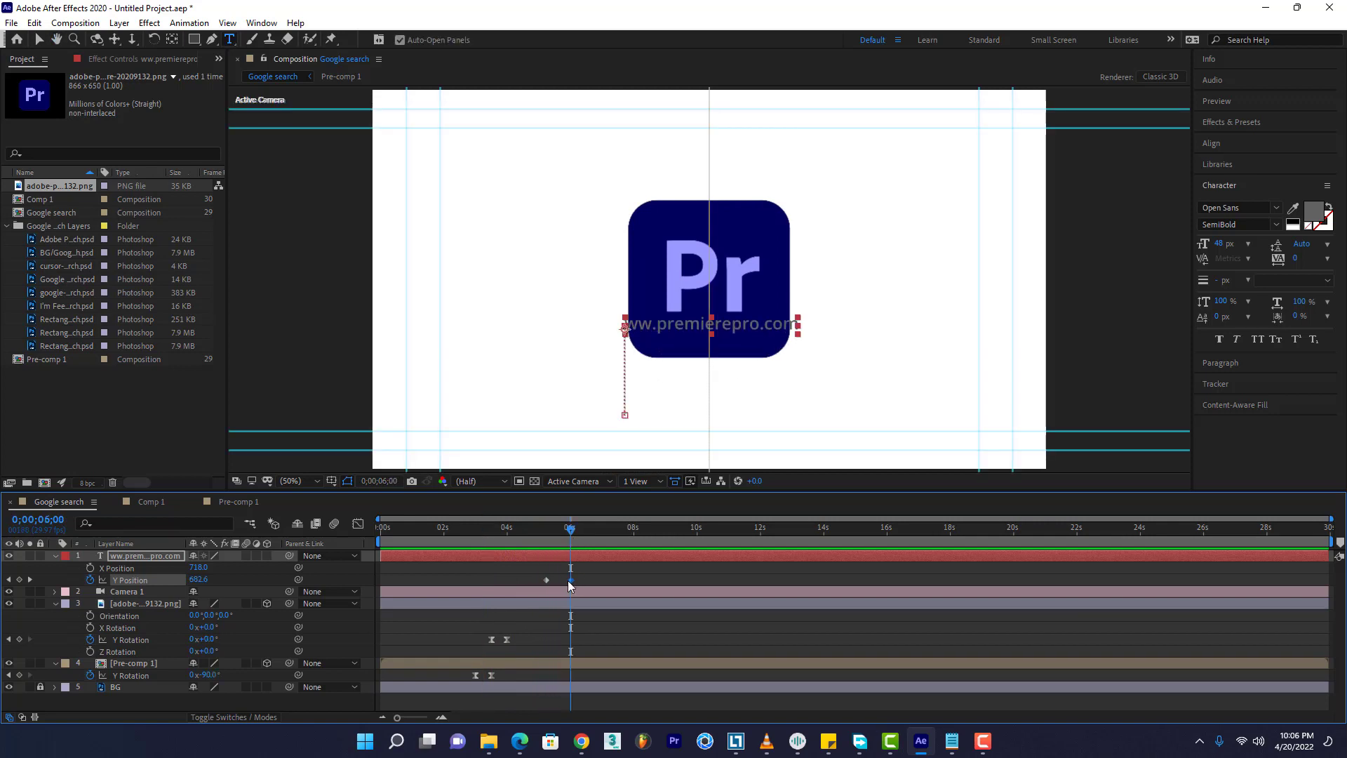
mouse_move(570, 580)
left_mouse_down()
mouse_move(542, 579)
mouse_move(570, 580)
left_mouse_up()
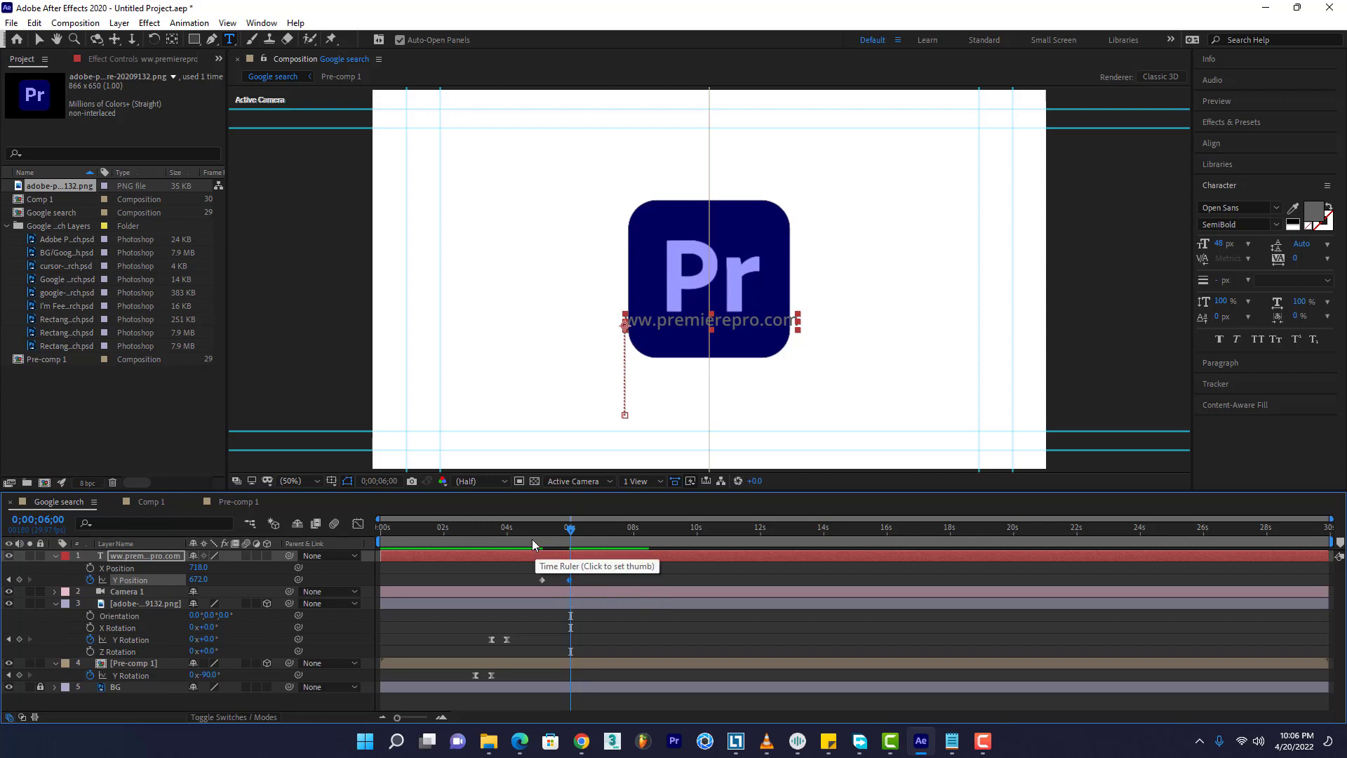
left_click(534, 539)
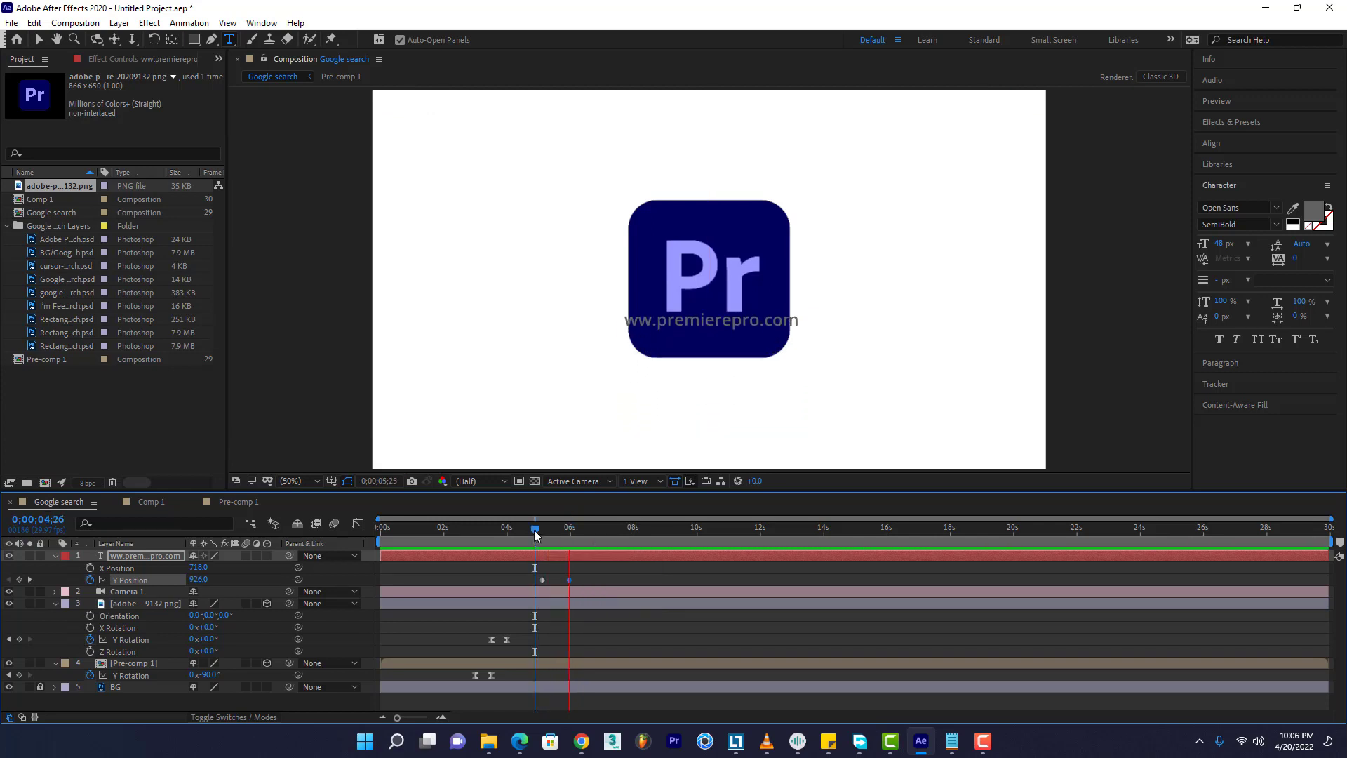
key("space")
Set the text's first Y Position keyframe at 0;00;05;03 to 678.0 so it starts over the logo
left_click_drag(535, 537, 543, 539)
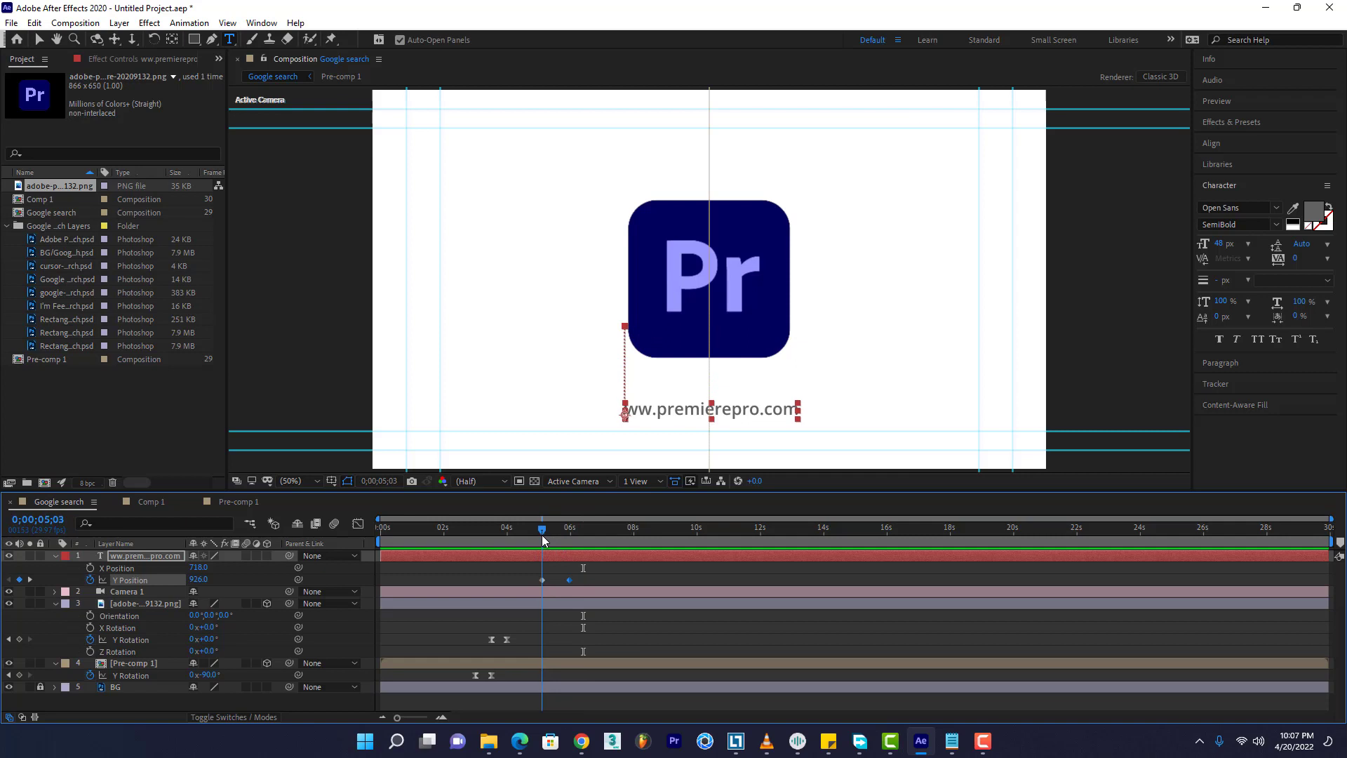
left_click(542, 580)
left_click_drag(197, 579, 49, 603)
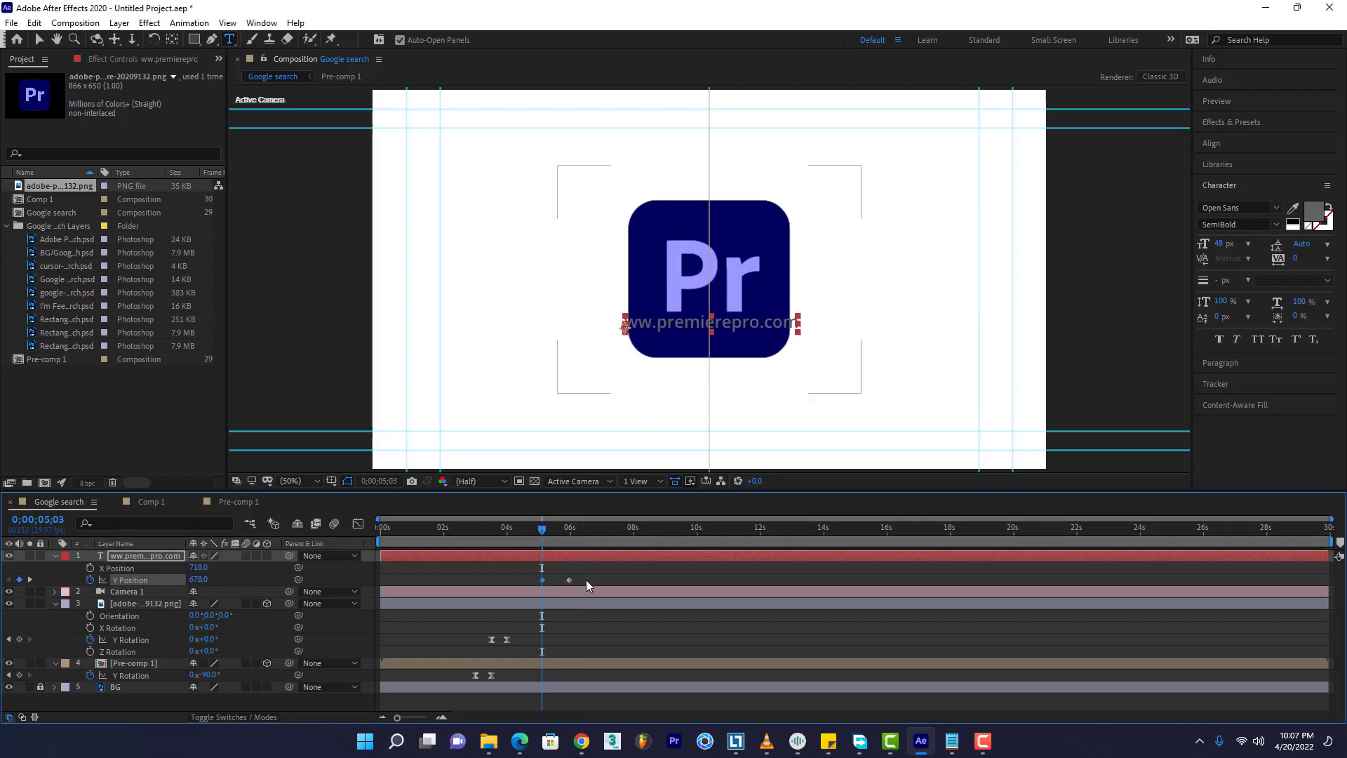
Replace the ending Y Position keyframe at 0;00;05;28 with a value of 911.0 below the logo, and preview the downward move
left_click(569, 534)
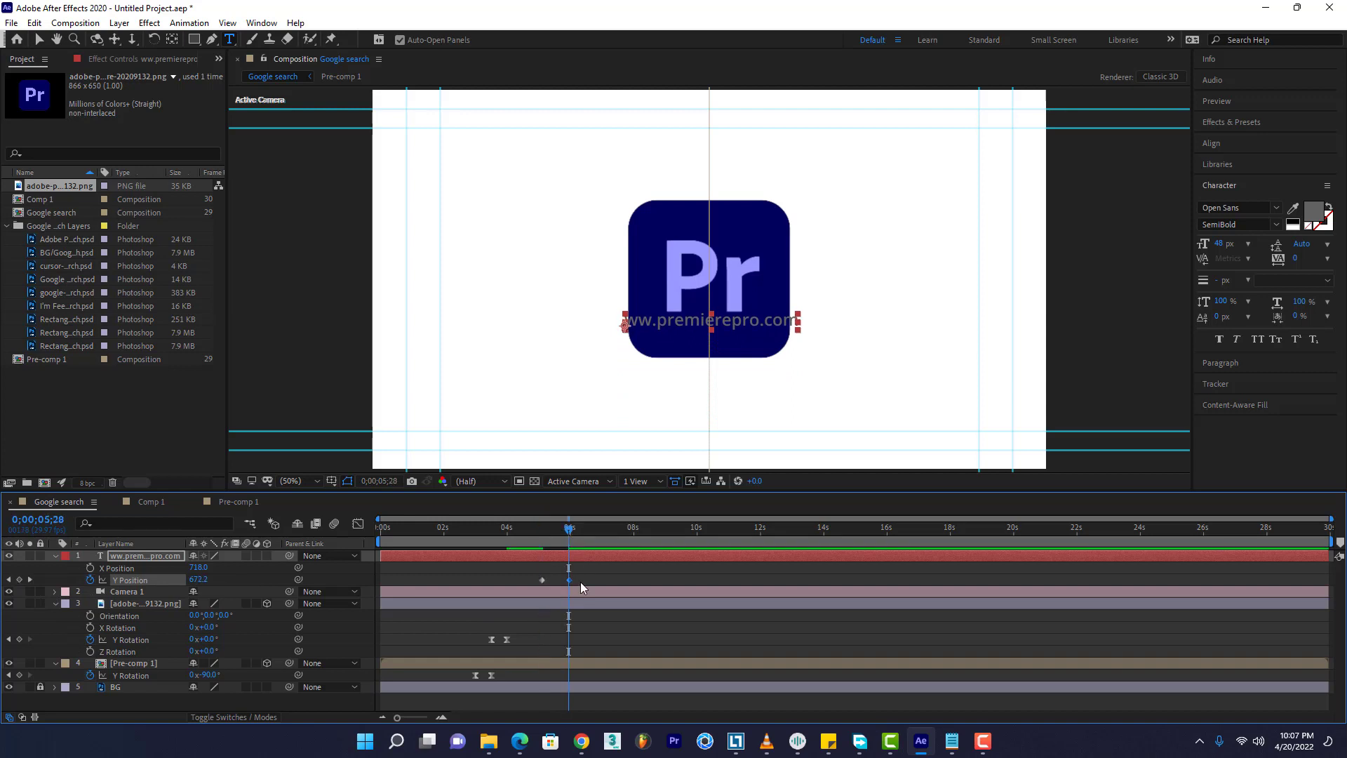
key("Delete")
left_click_drag(198, 580, 364, 562)
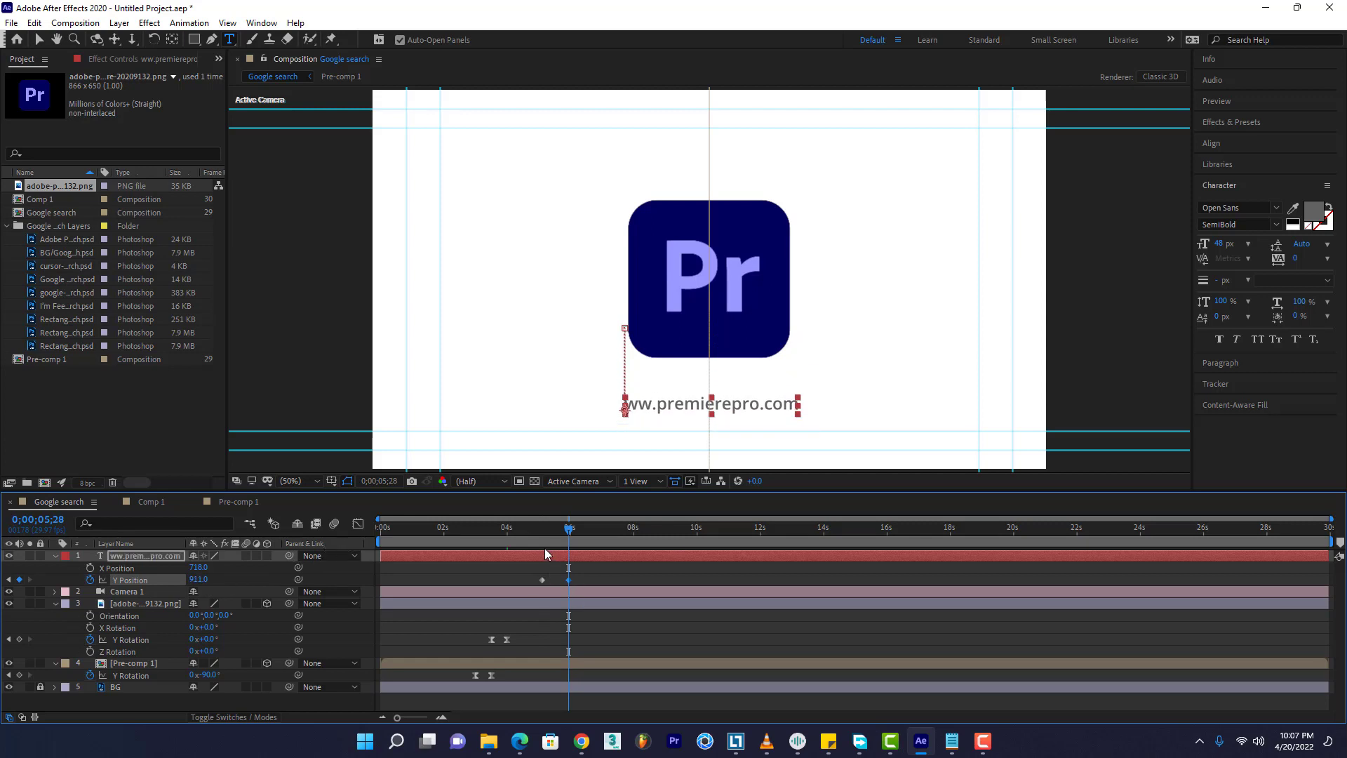
left_click(533, 539)
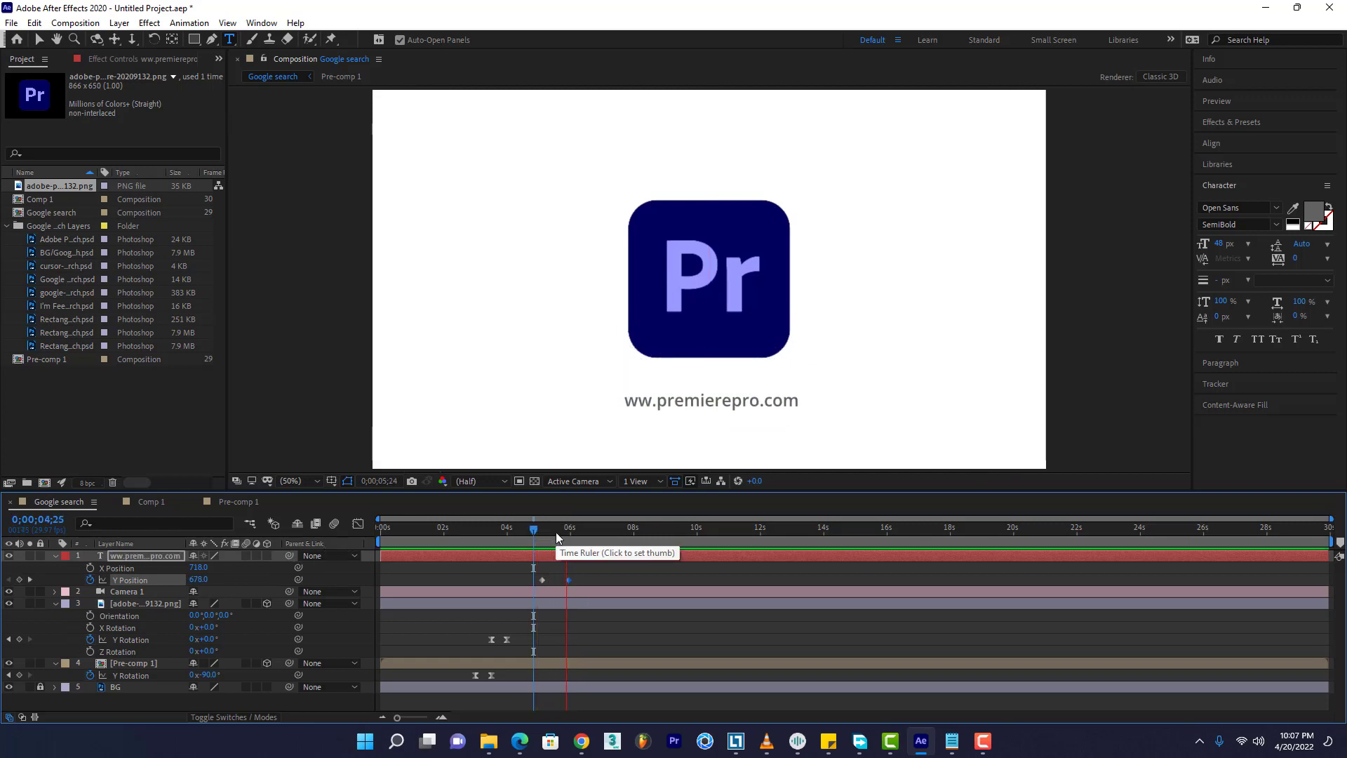
left_click_drag(558, 538, 583, 539)
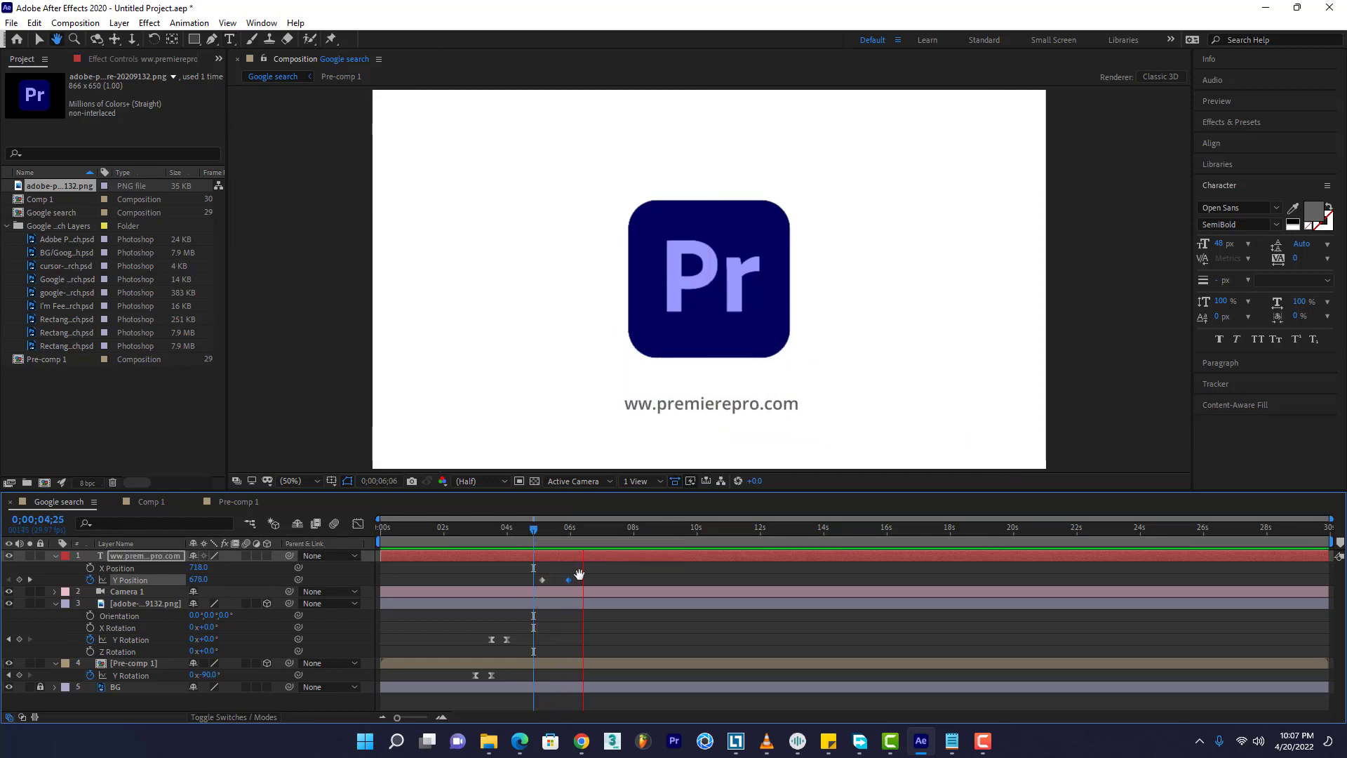
Apply Easy Ease to both of the text's Y Position keyframes
right_click(545, 581)
mouse_move(603, 565)
left_click(743, 611)
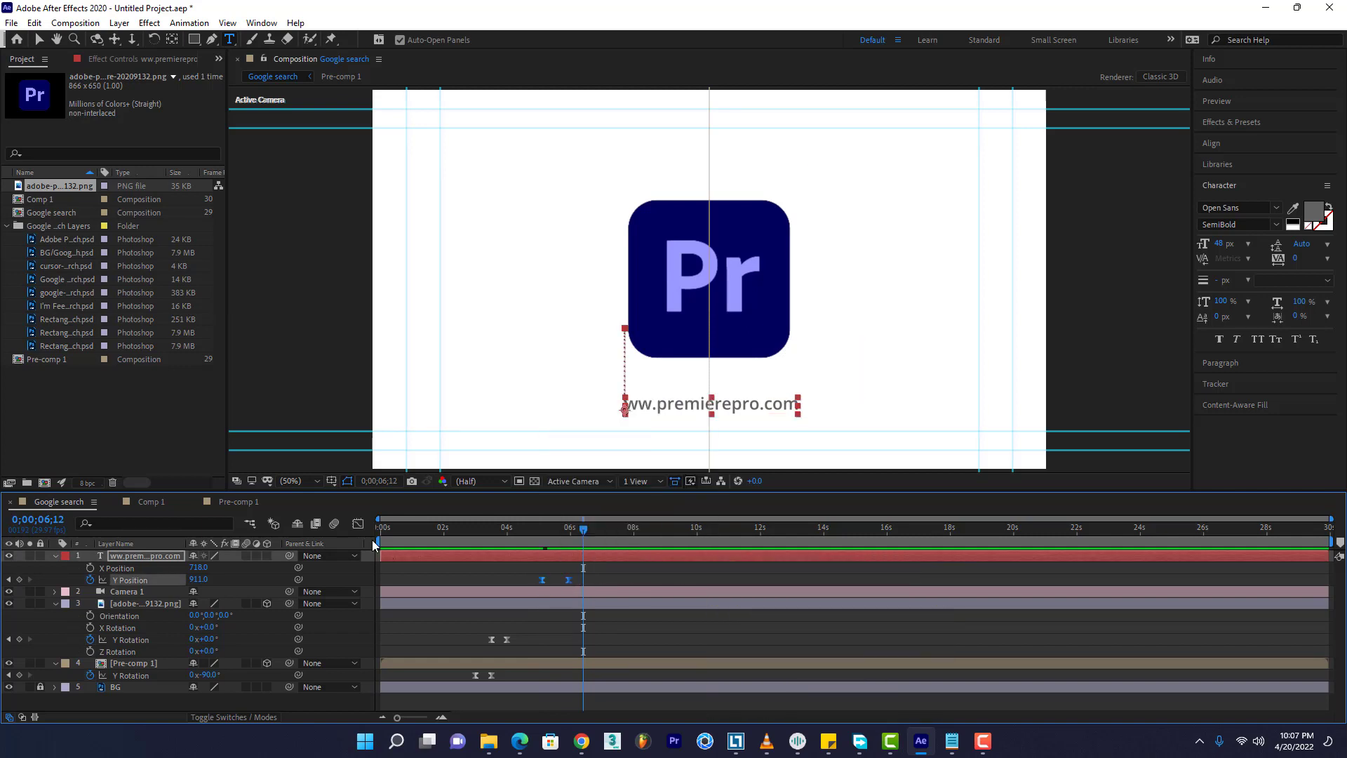
Steepen the start of the text's Y Position curve in the Graph Editor for a fast initial move, and preview it
left_click(358, 523)
left_click_drag(400, 716, 417, 717)
mouse_move(825, 561)
left_click_drag(819, 552, 730, 657)
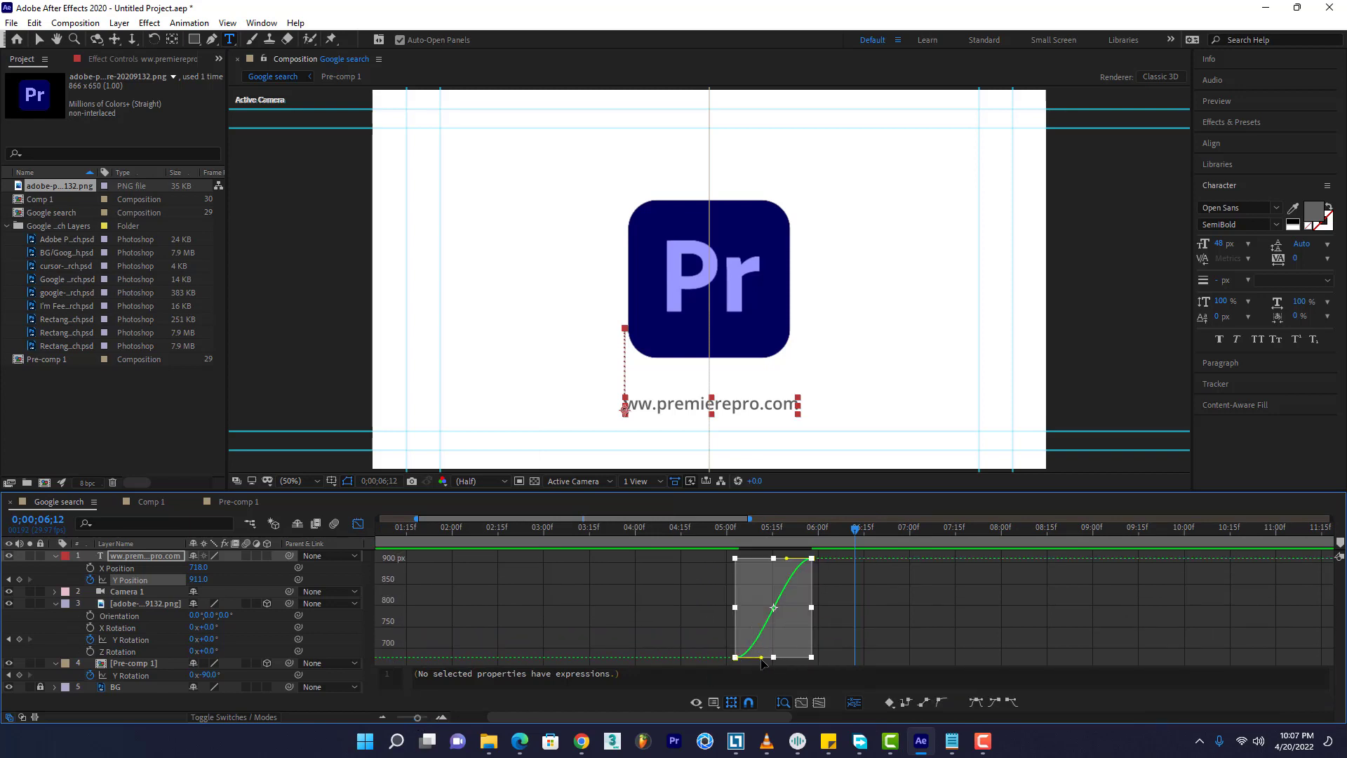
left_click(738, 658)
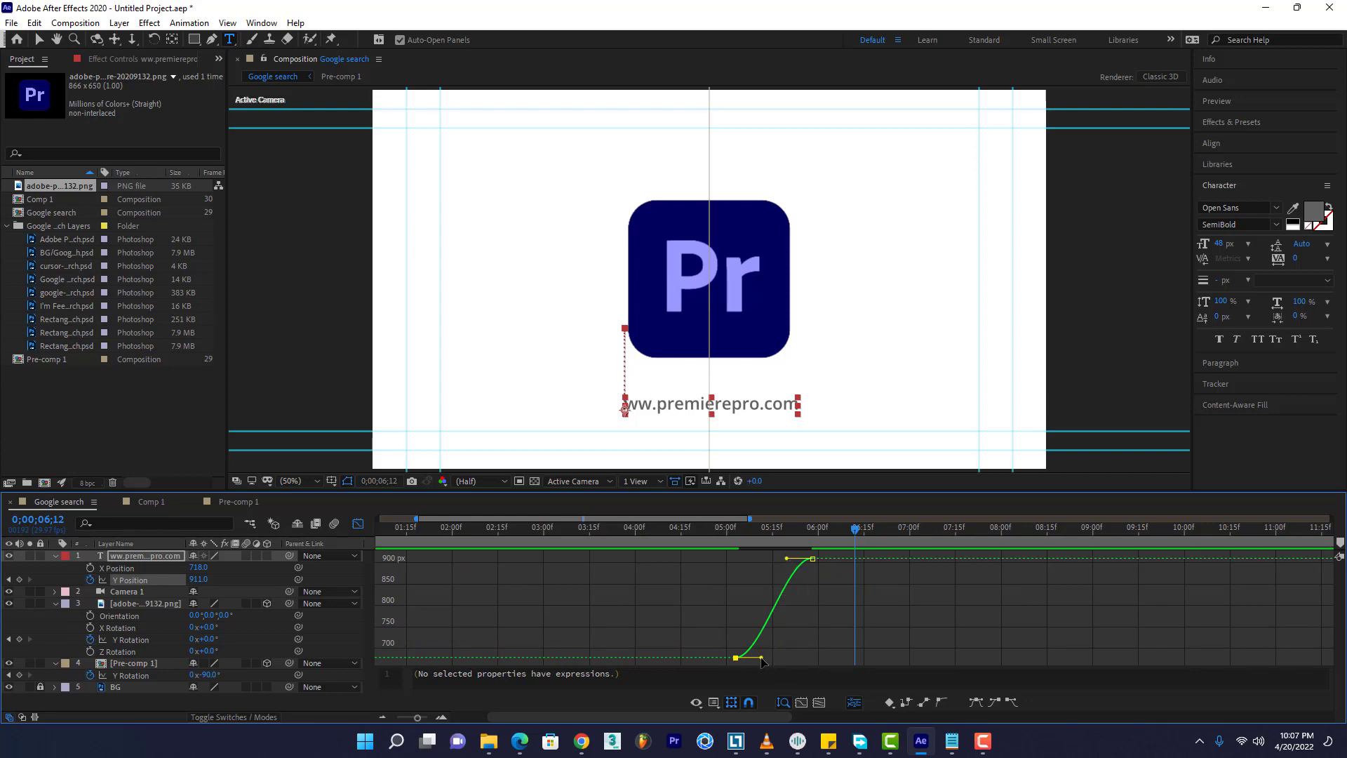
left_click_drag(762, 659, 742, 584)
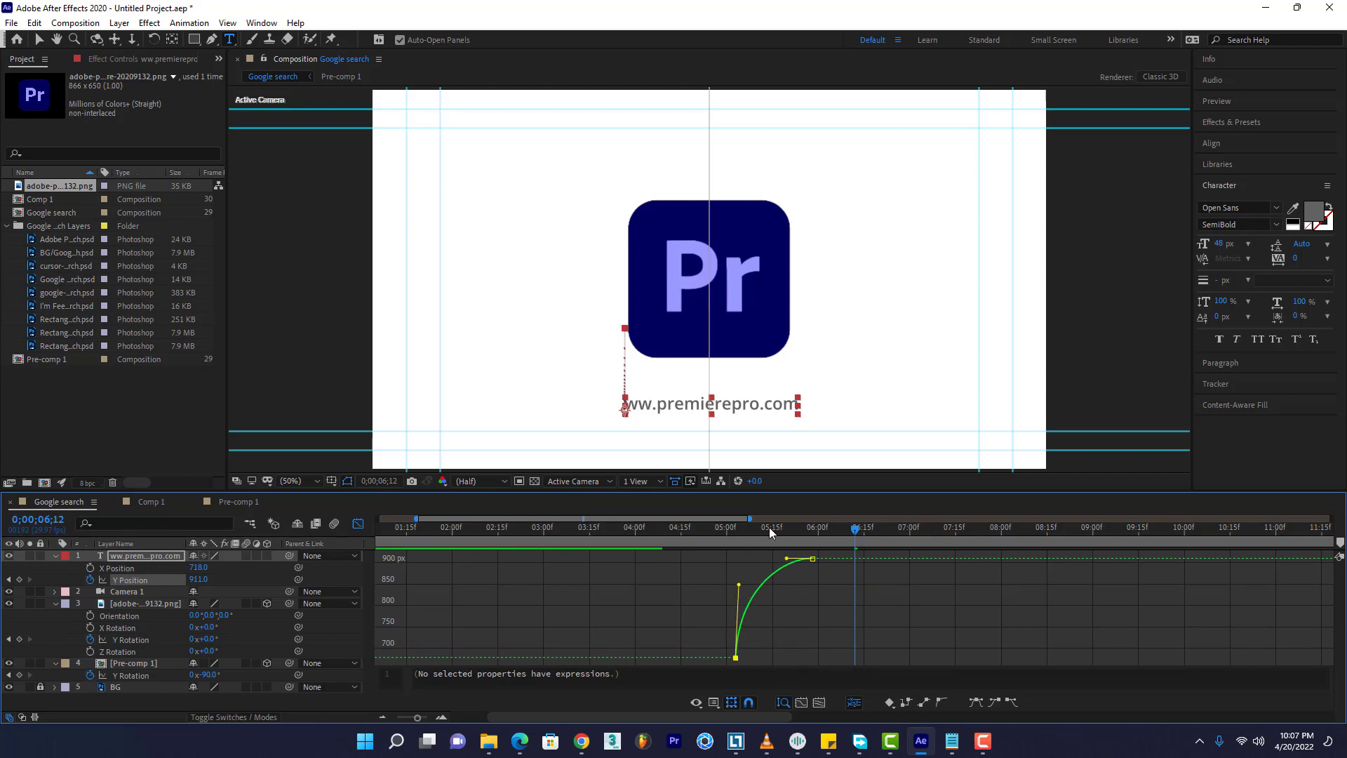
left_click(736, 541)
key("space")
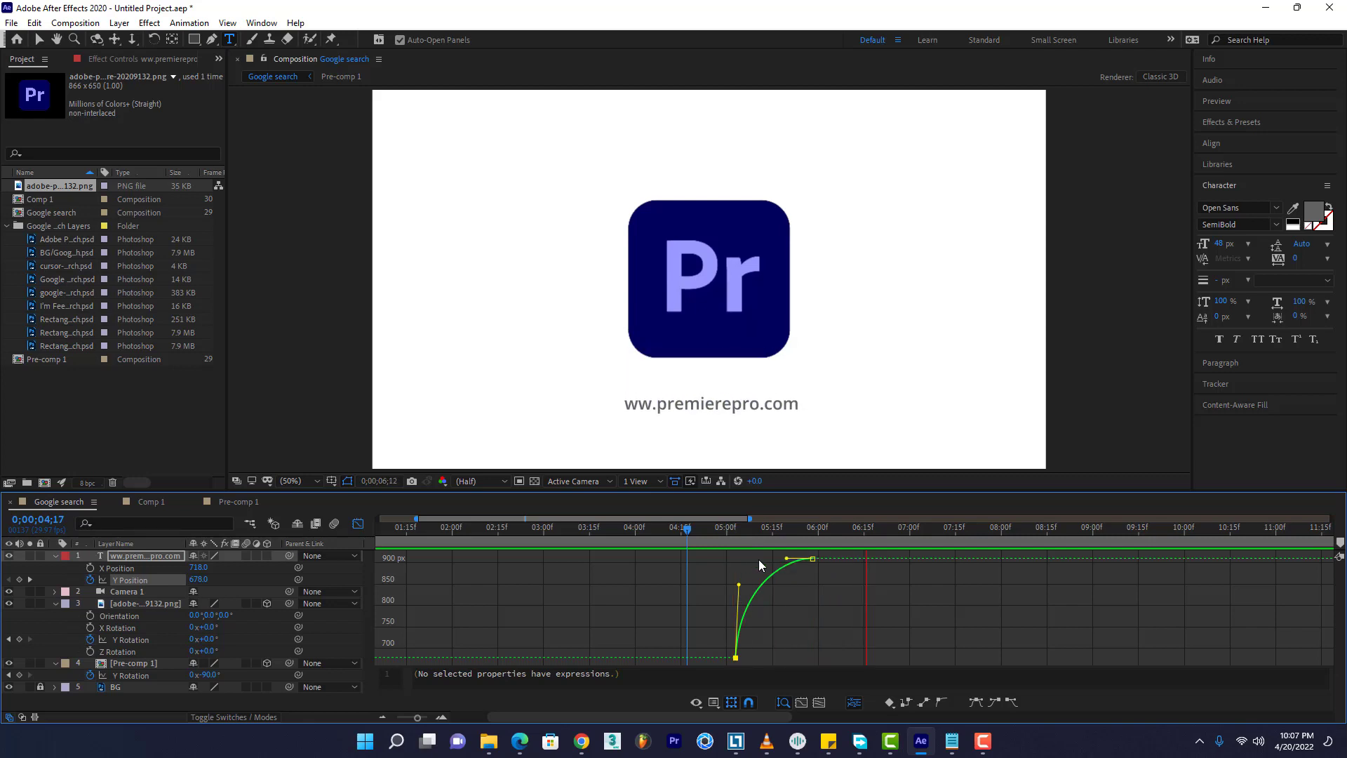
key("space")
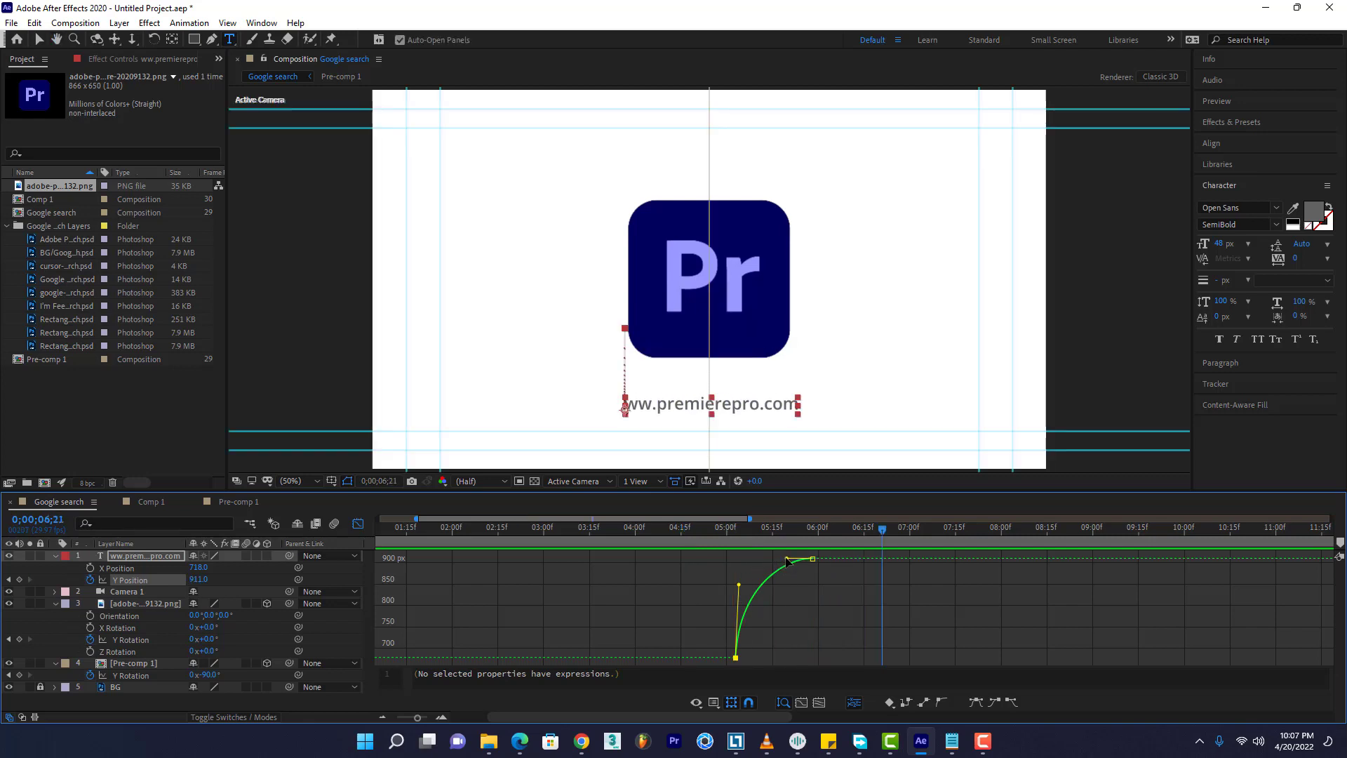
Lengthen the incoming ease handle of the text's ending Y Position keyframe for a softer stop, and preview the result
left_click_drag(786, 559, 776, 559)
left_click(729, 529)
key("space")
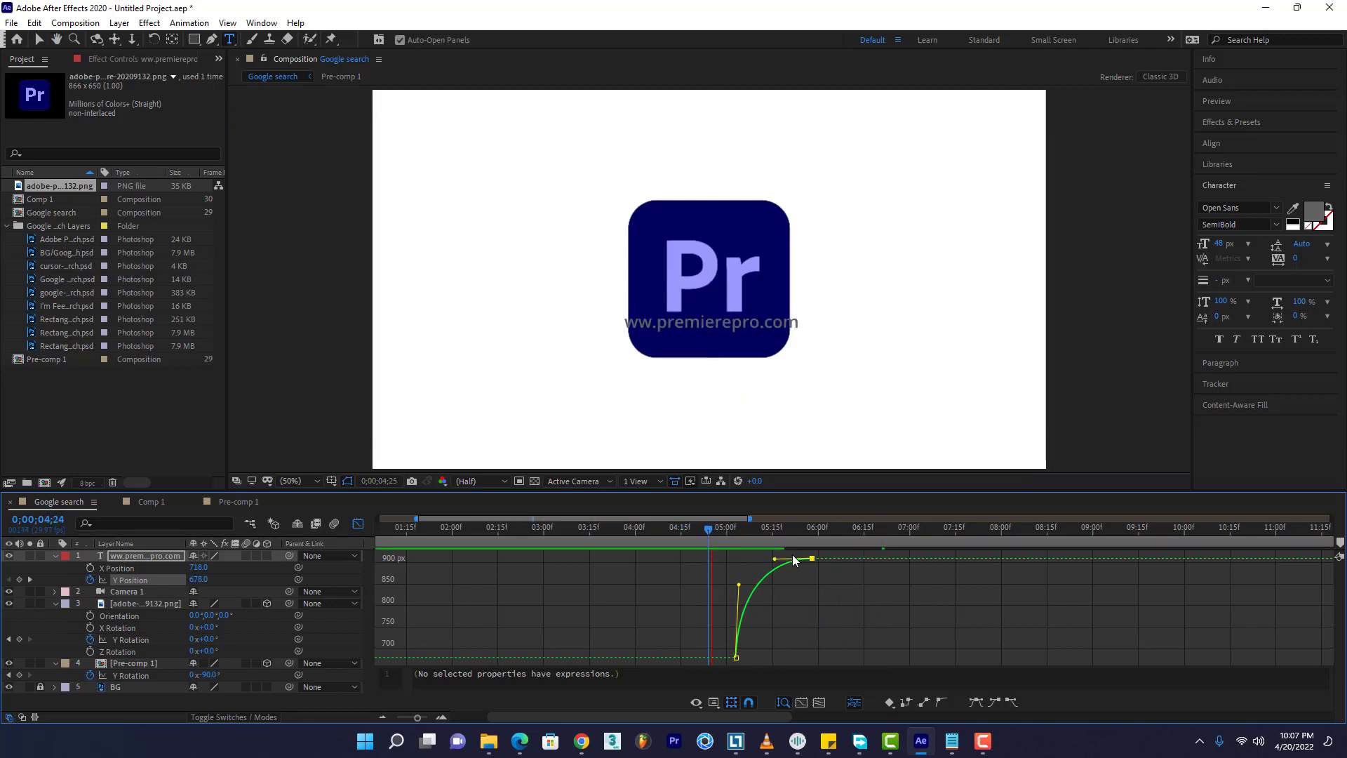
key("space")
Return to the layer bars, delay the text's ending Y Position keyframe to about 0;00;06;15, and preview the slower slide
left_click(358, 524)
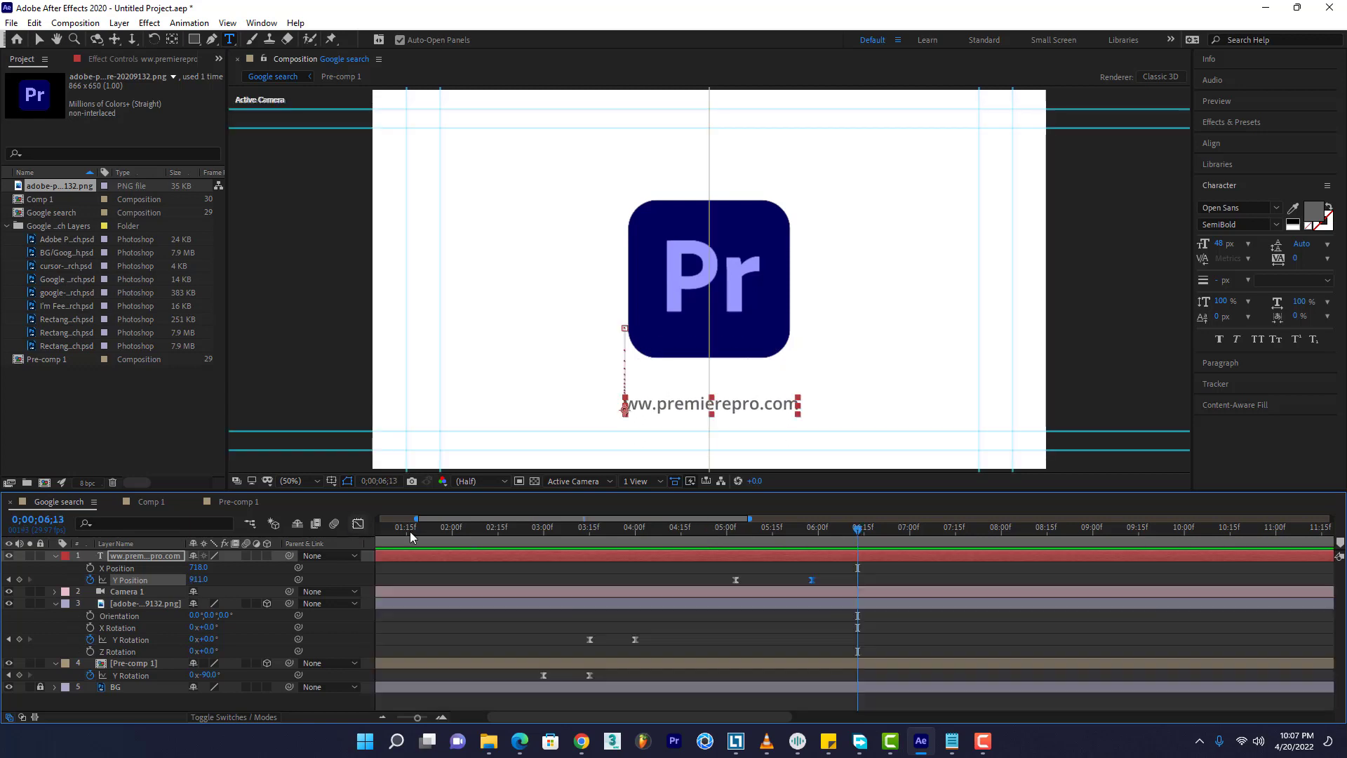
left_click(833, 582)
left_click_drag(812, 580, 864, 581)
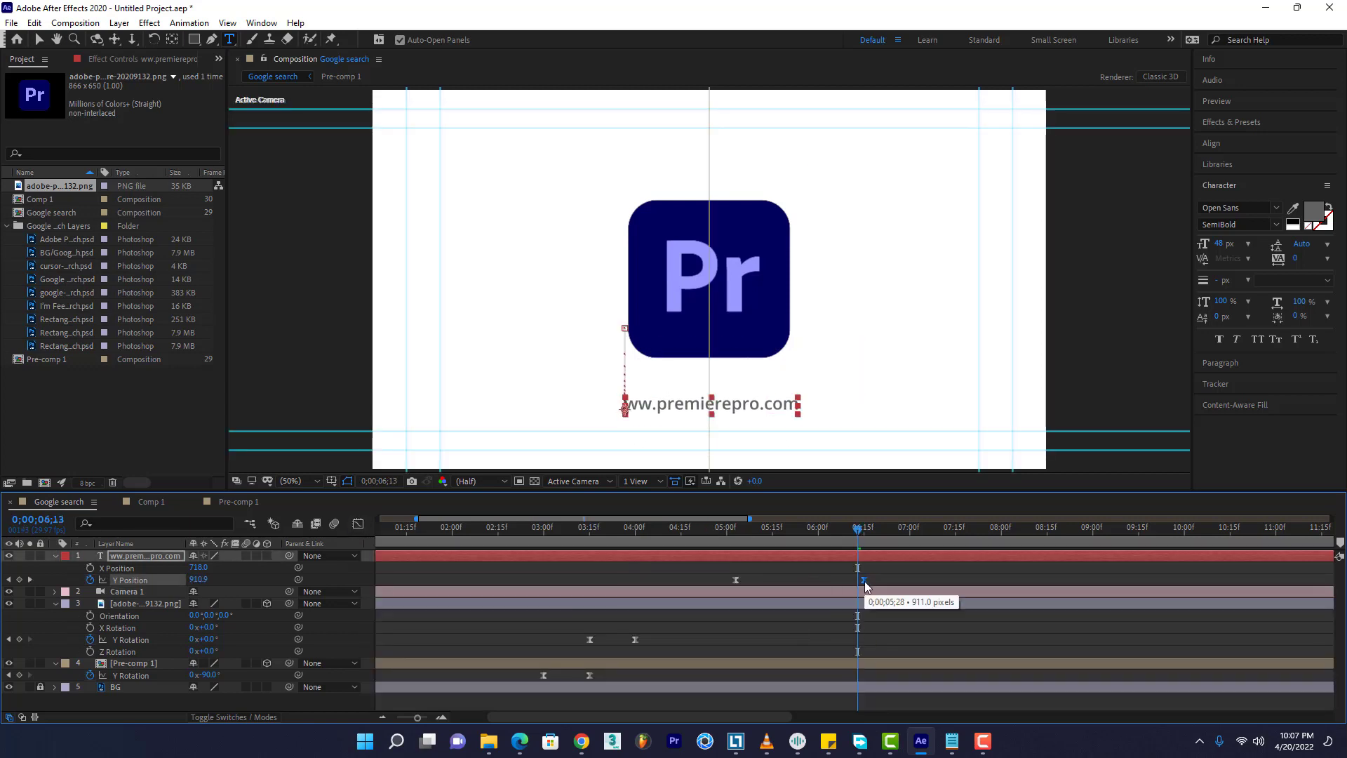
left_click(703, 529)
key("space")
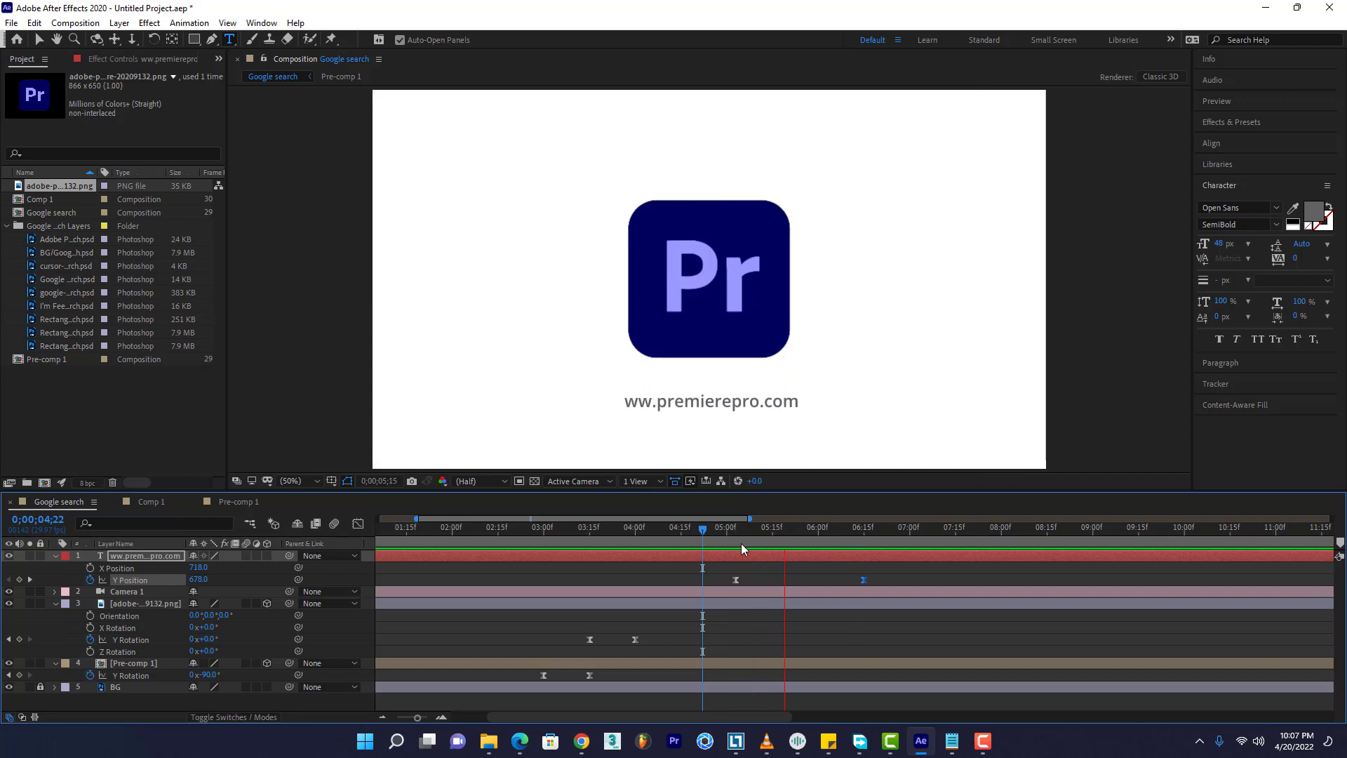
Rework the handles of the text's Y Position curve for a steep start and a smooth settle without overshoot, previewing the move
left_click_drag(877, 568, 725, 587)
left_click(358, 524)
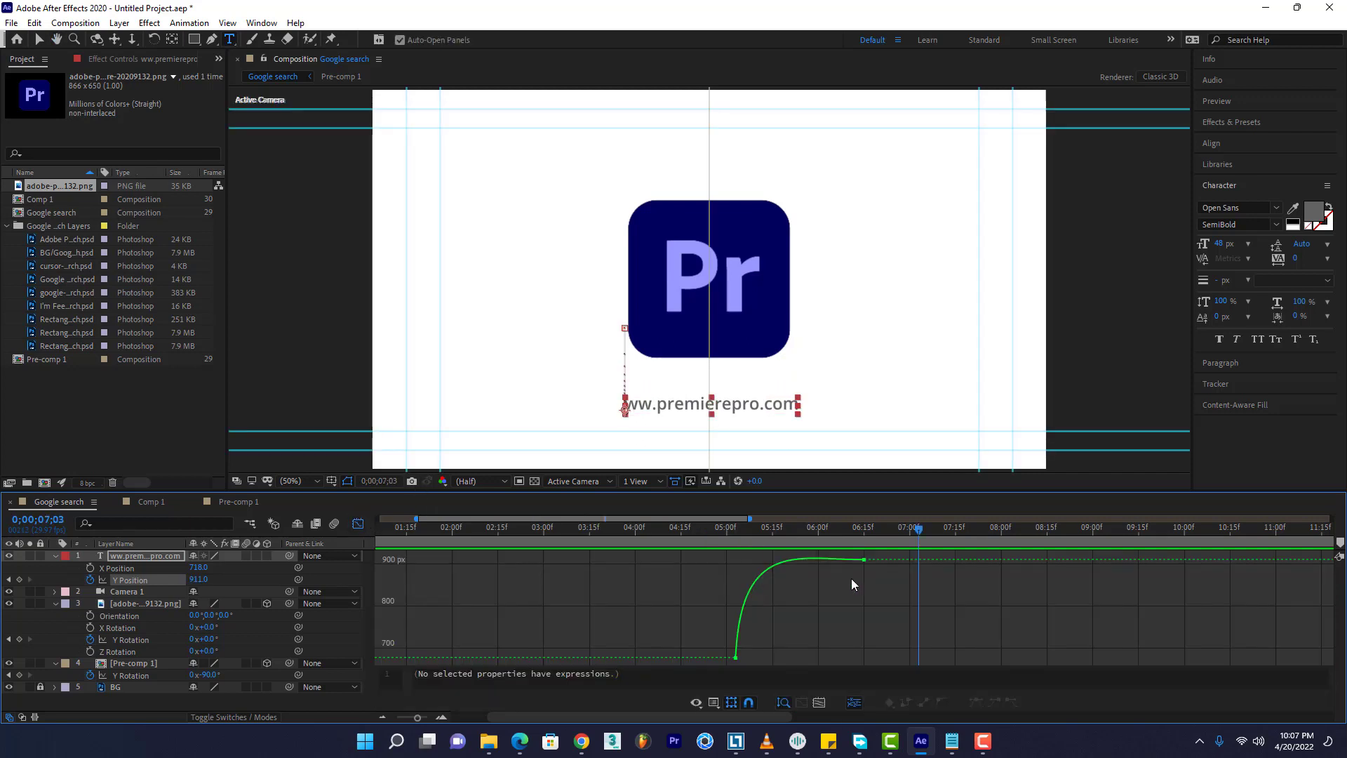
left_click_drag(741, 559, 748, 589)
left_click(723, 533)
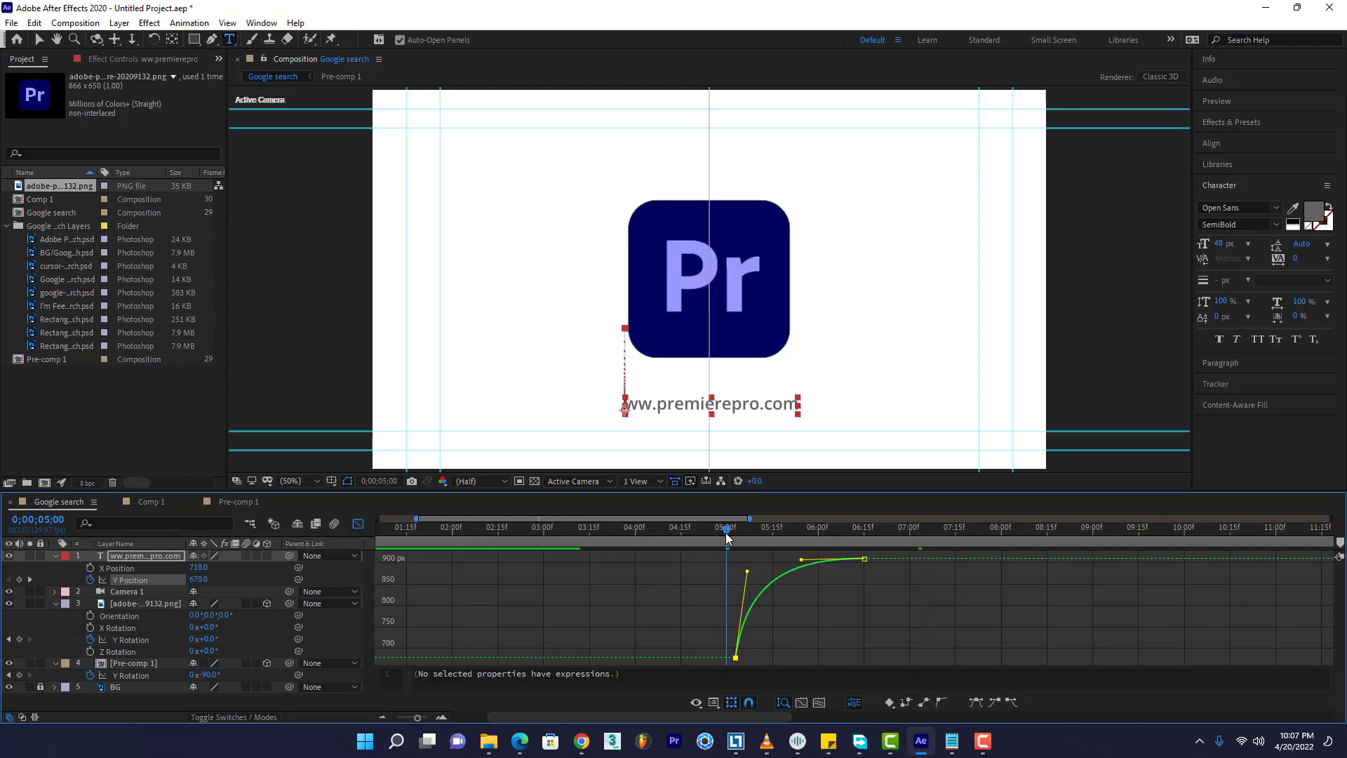
key("space")
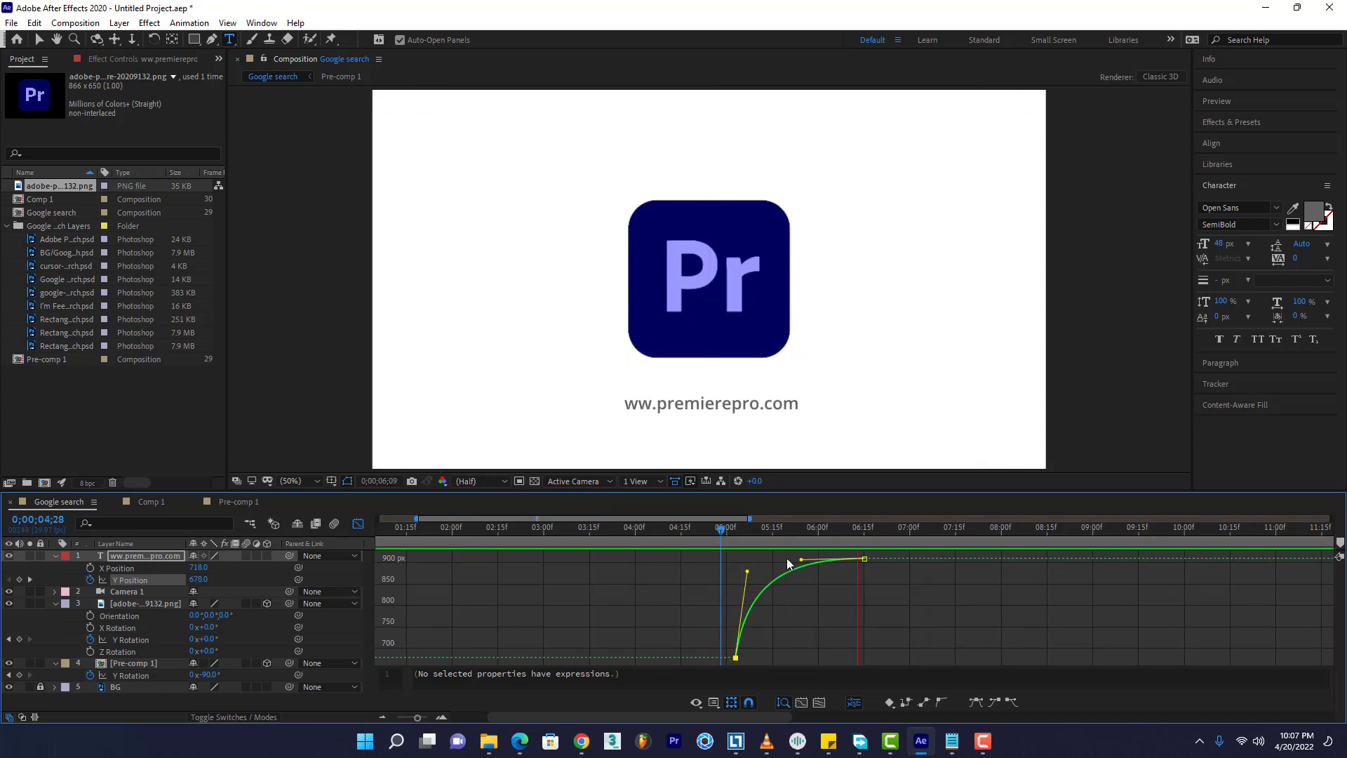
key("space")
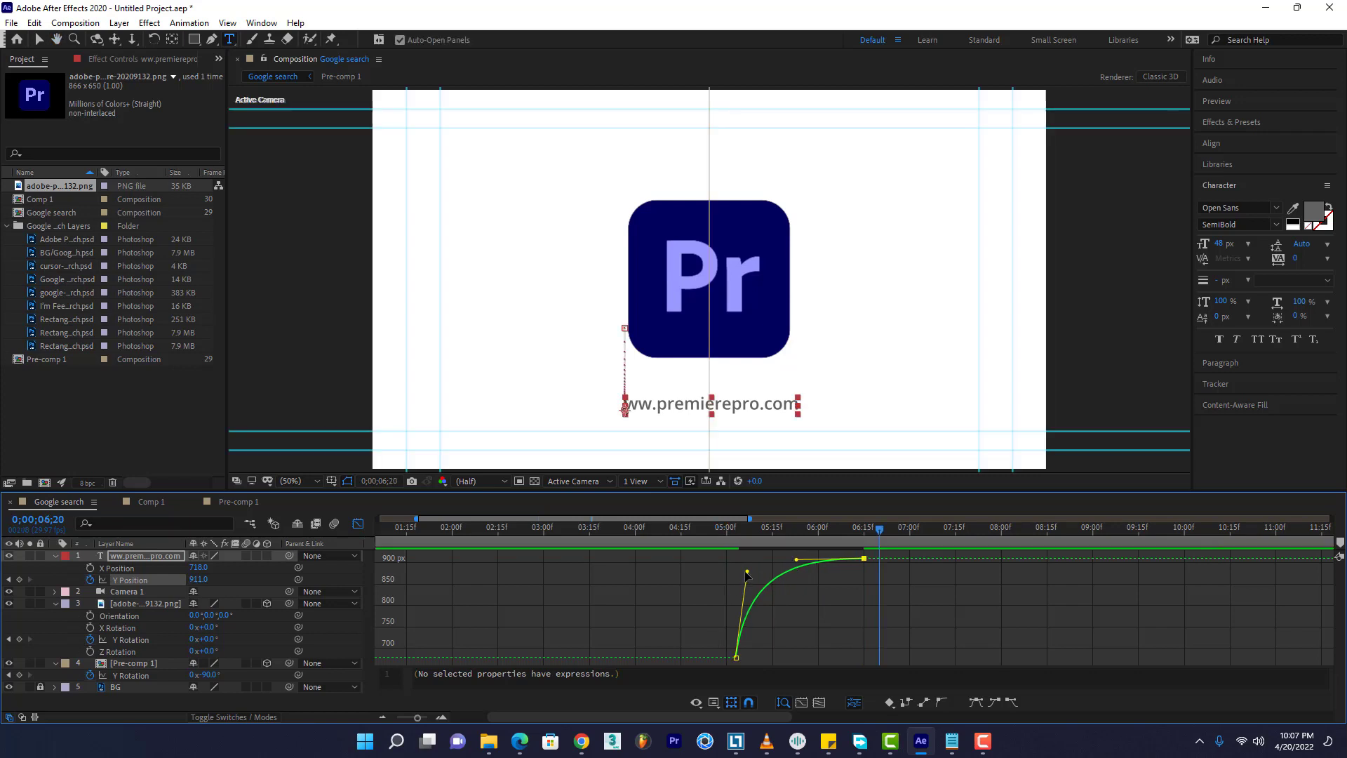
left_click_drag(747, 572, 736, 573)
left_click(730, 533)
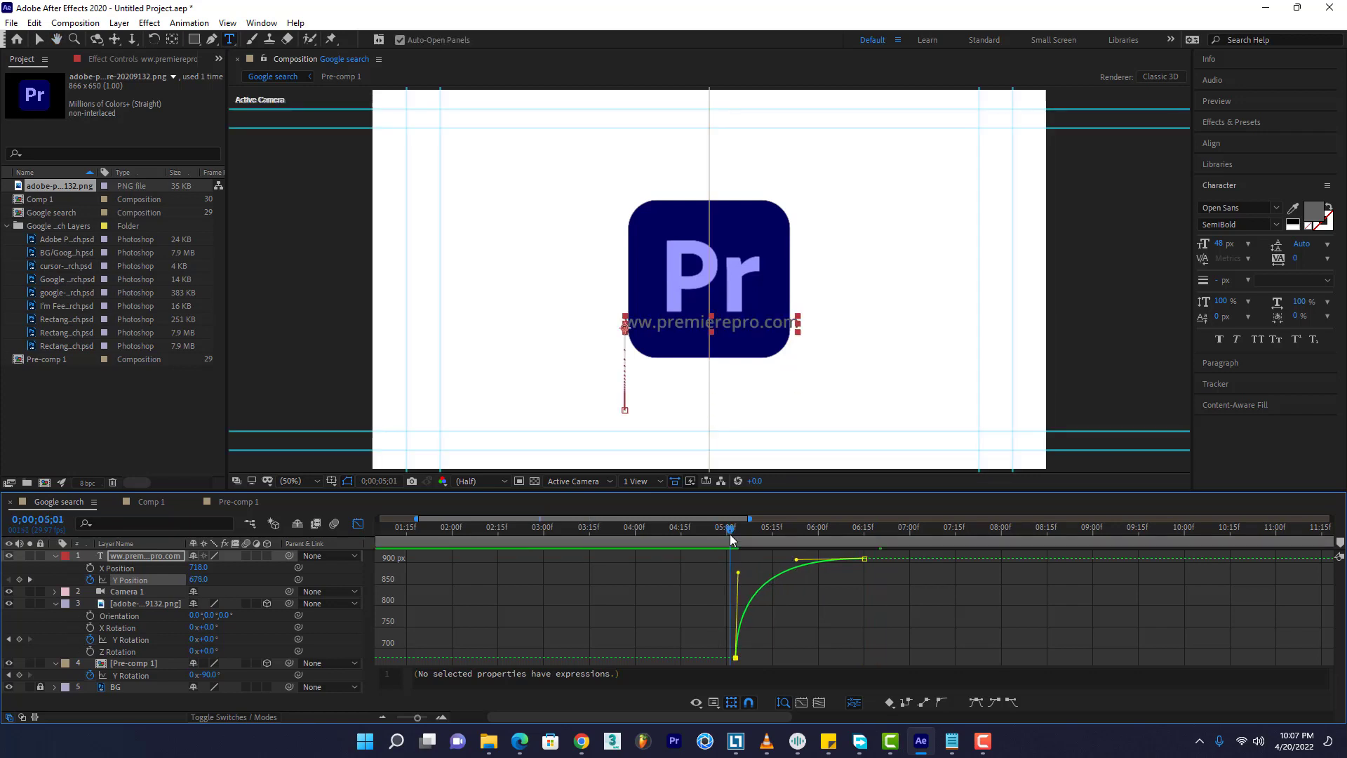
key("space")
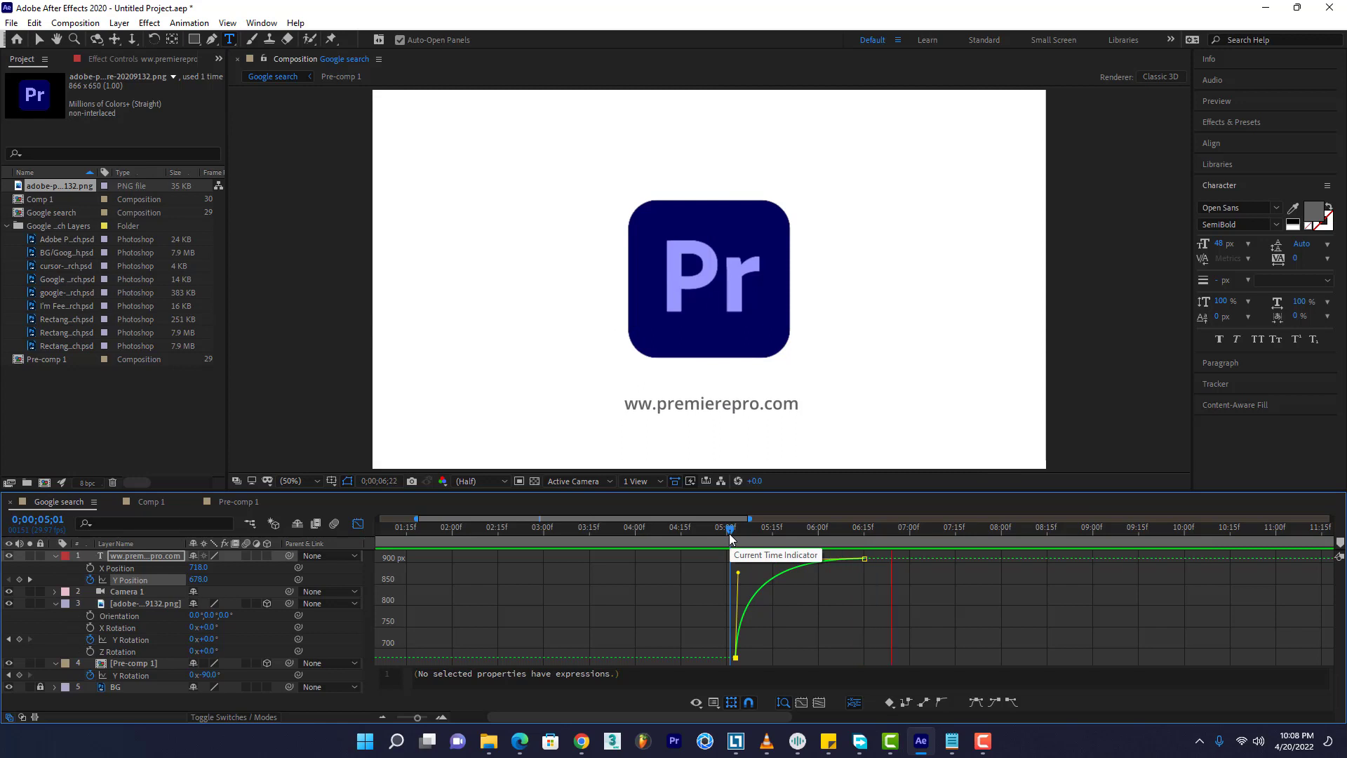
key("space")
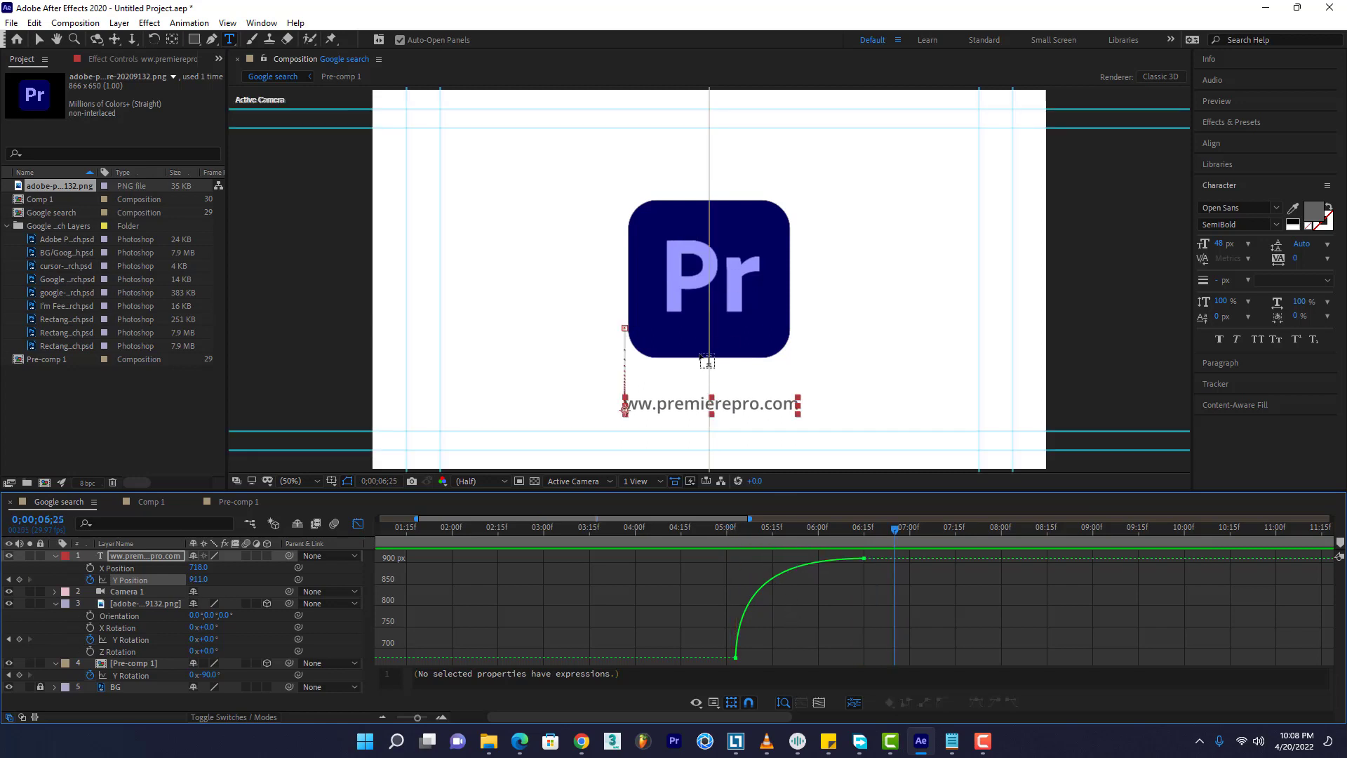
Draw a red rectangle shape layer covering the web address below the logo and centre it on the vertical guide
key("q")
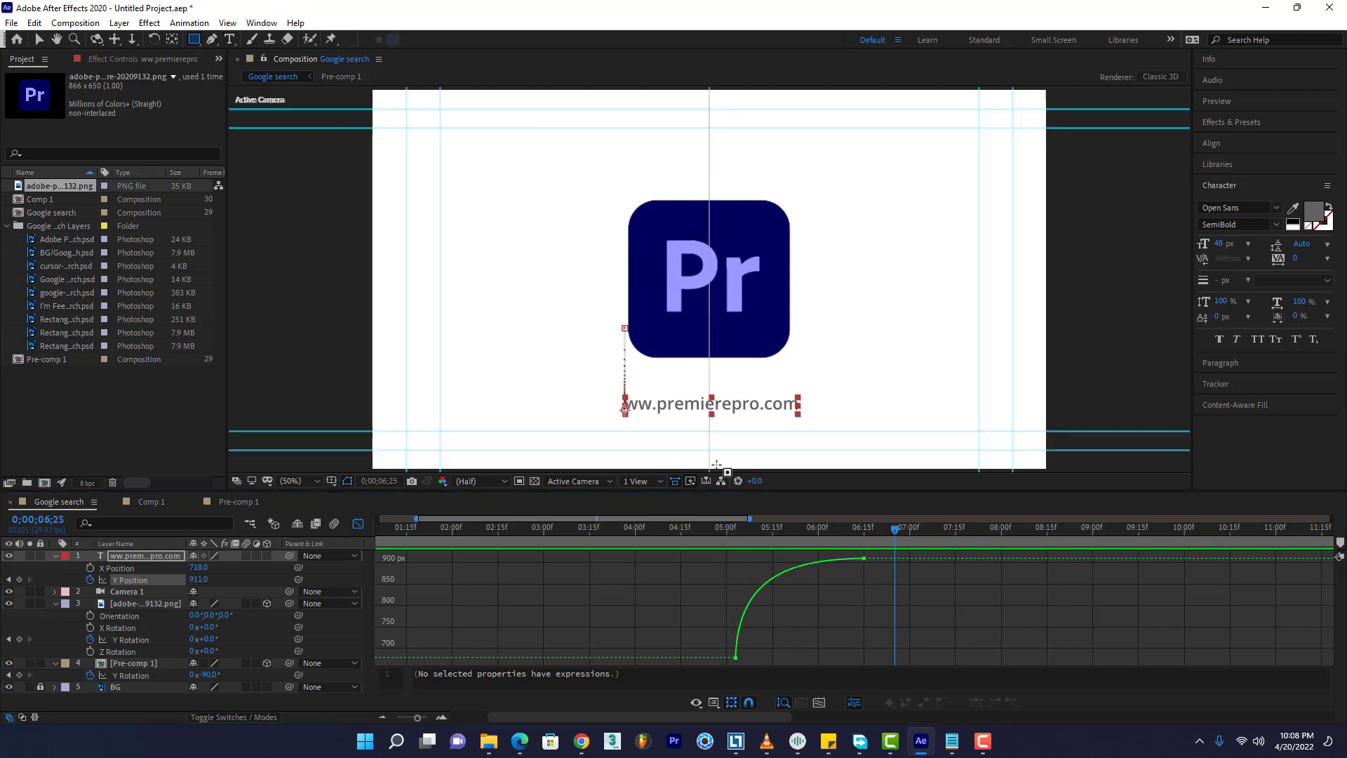
left_click(942, 614)
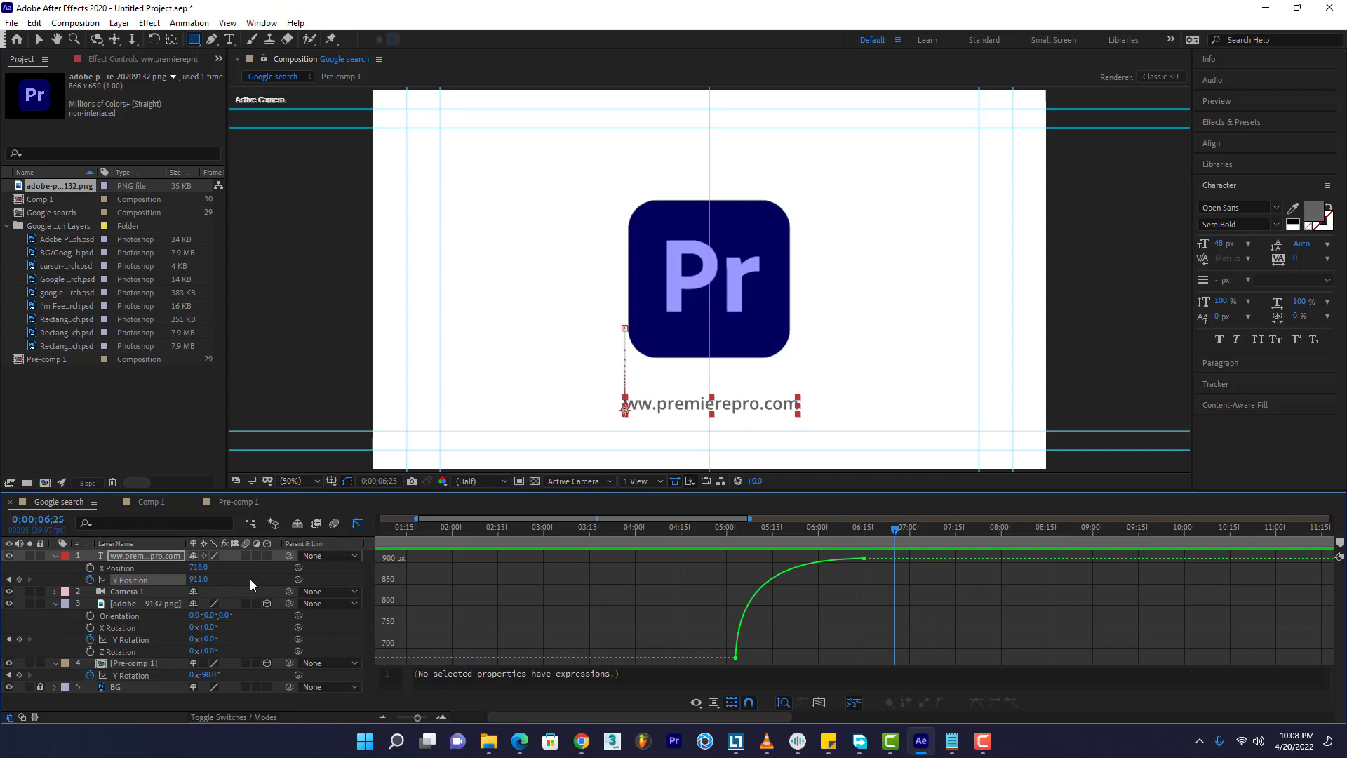
left_click(56, 556)
left_click(327, 683)
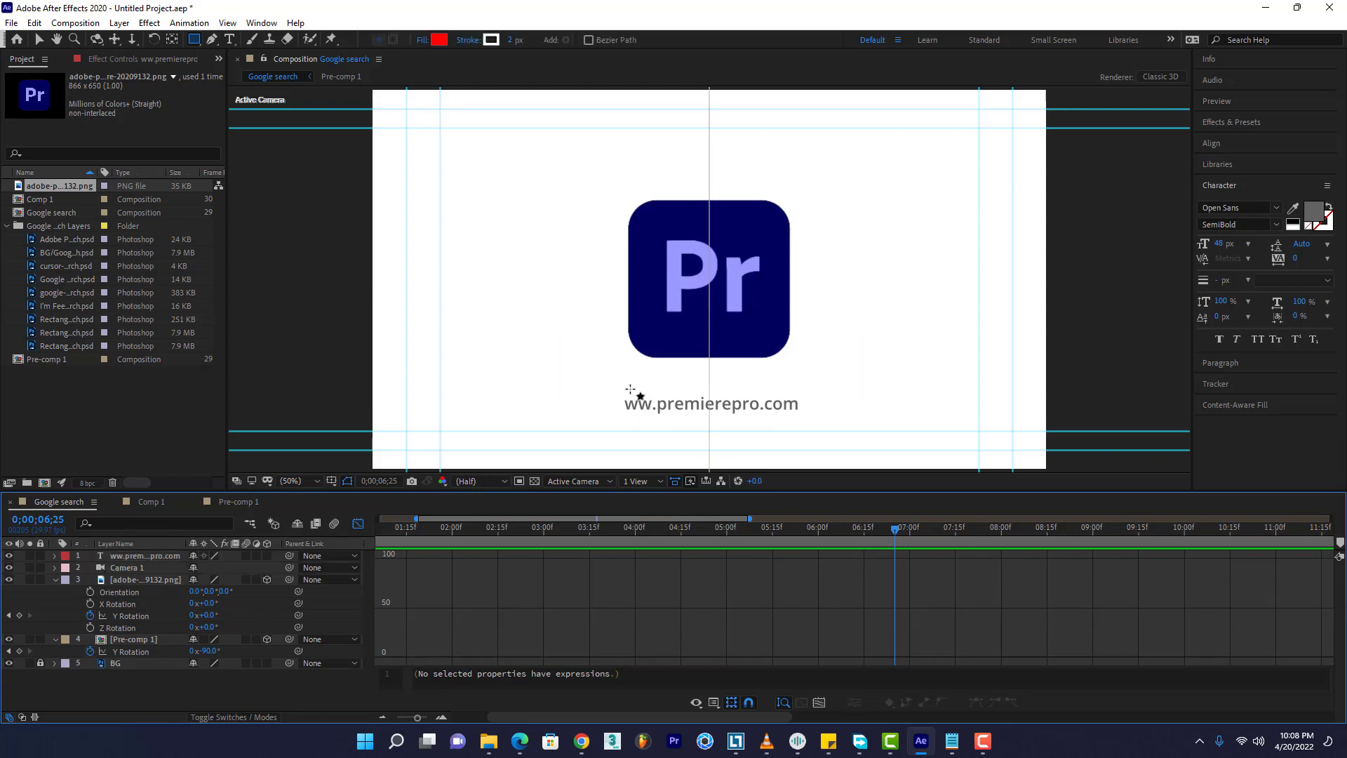
mouse_move(585, 390)
left_mouse_down()
mouse_move(709, 457)
mouse_move(835, 451)
mouse_move(849, 431)
left_mouse_up()
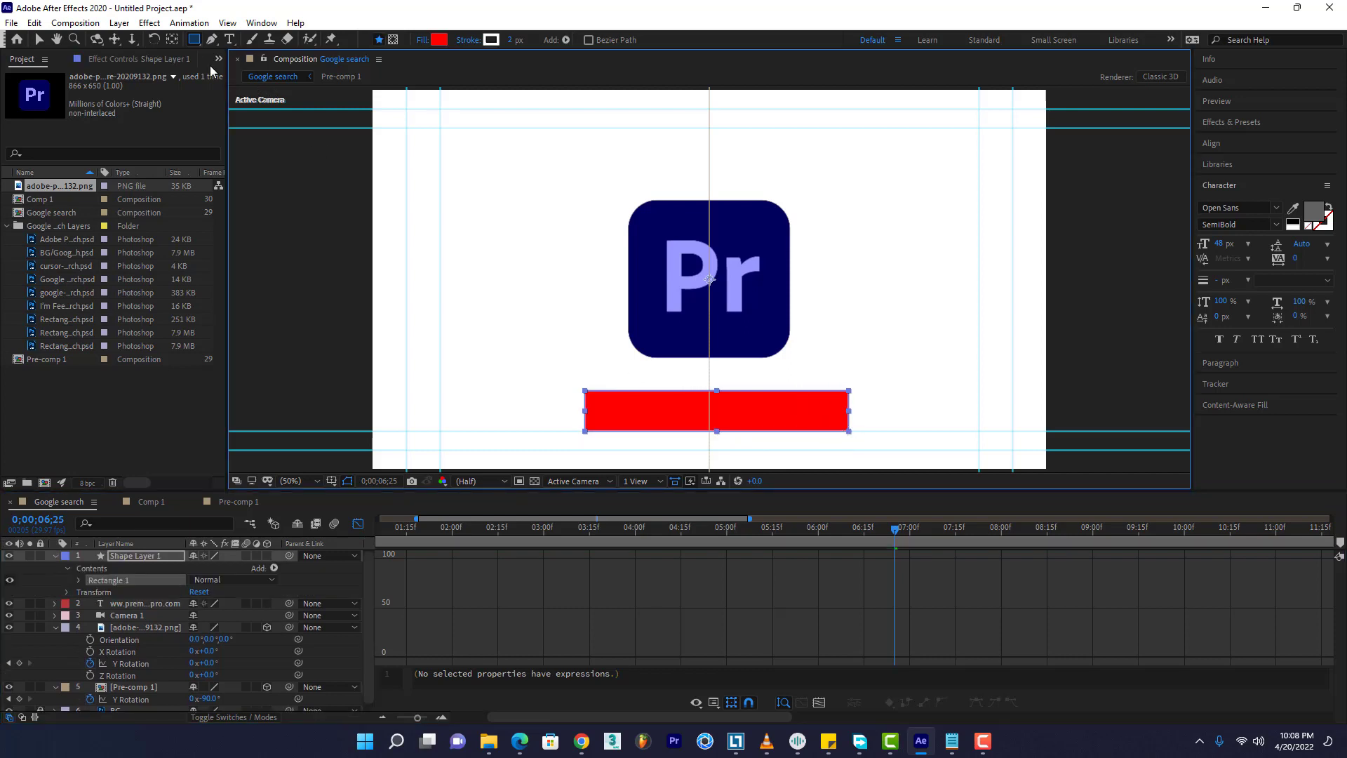
left_click(38, 39)
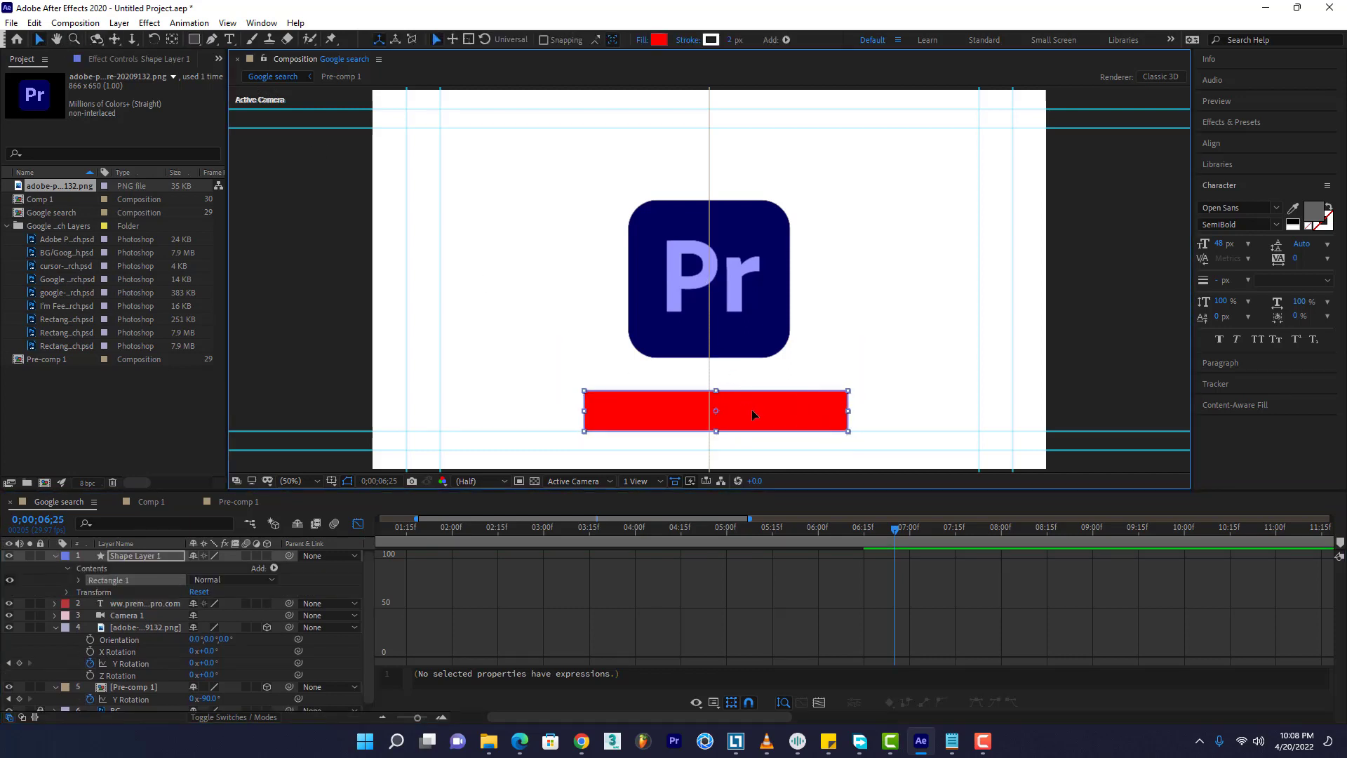
left_click_drag(753, 413, 747, 414)
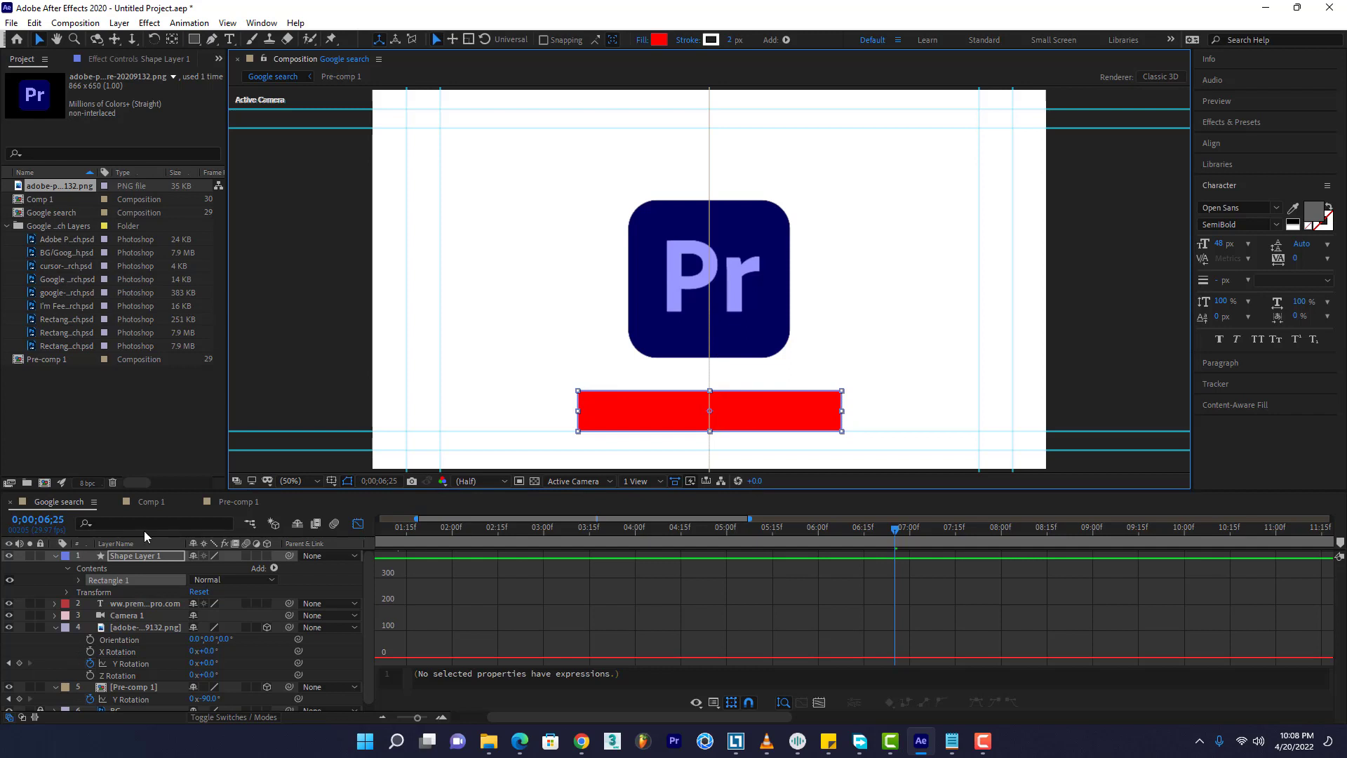
Rename the rectangle's shape layer as text_mask
right_click(154, 555)
left_click(172, 530)
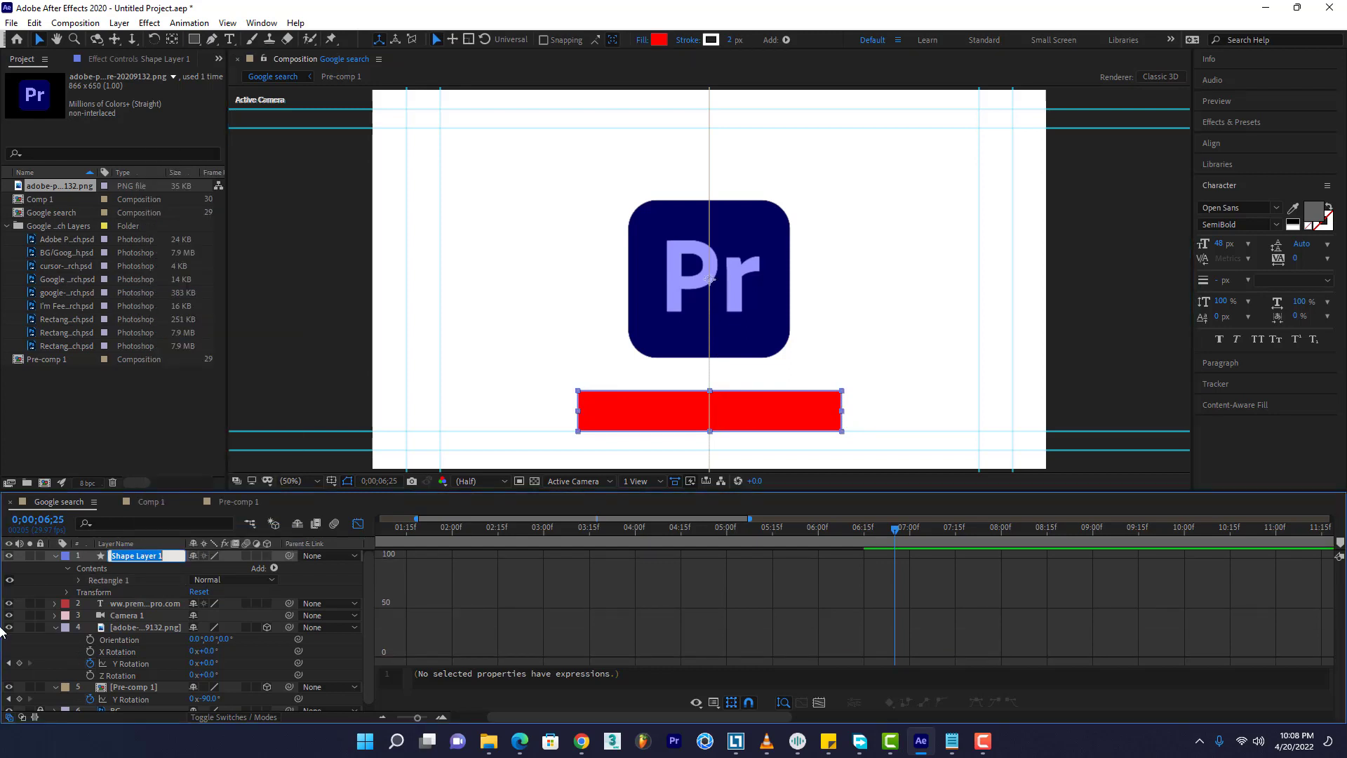
type("text_mask")
key("Return")
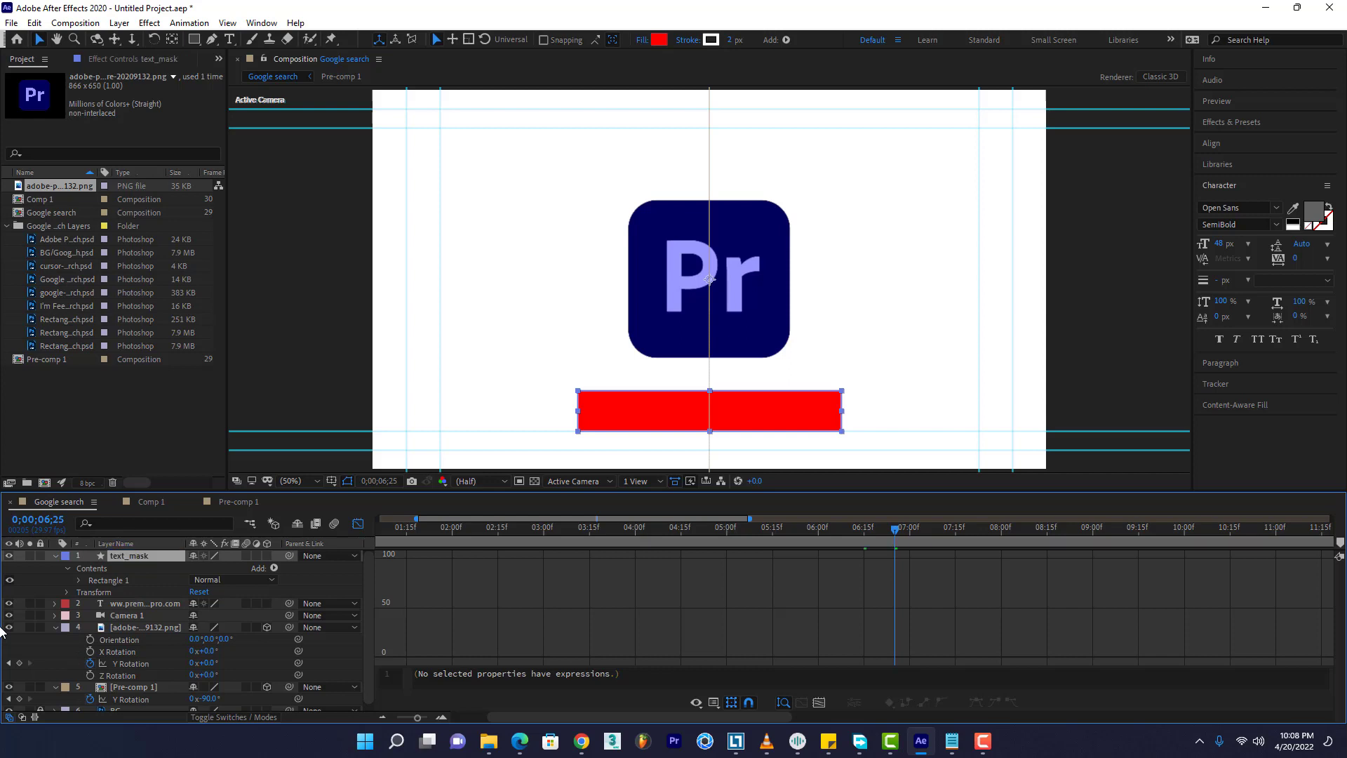
Set the web address layer's track matte to Alpha Matte "text_mask", and preview the whole animation from the start in the layer bar view
left_click(111, 568)
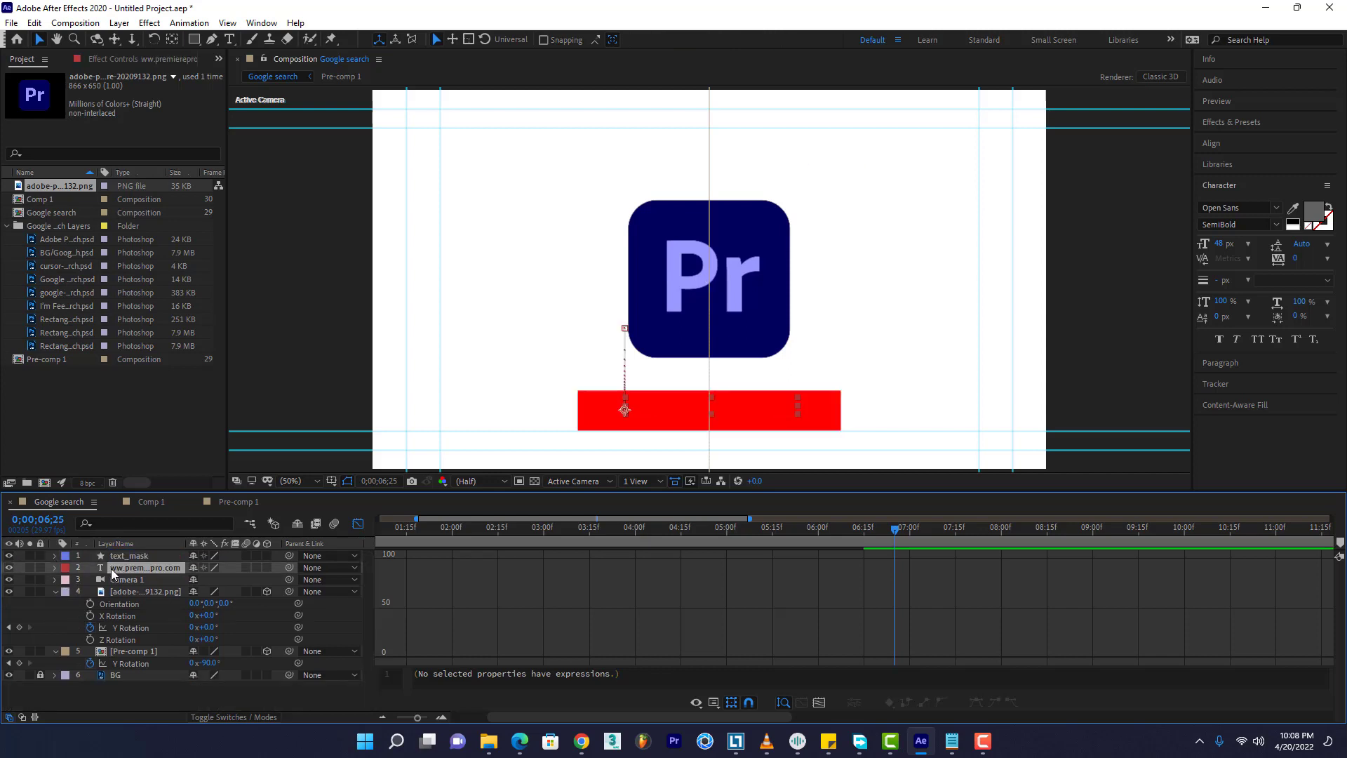
left_click(221, 715)
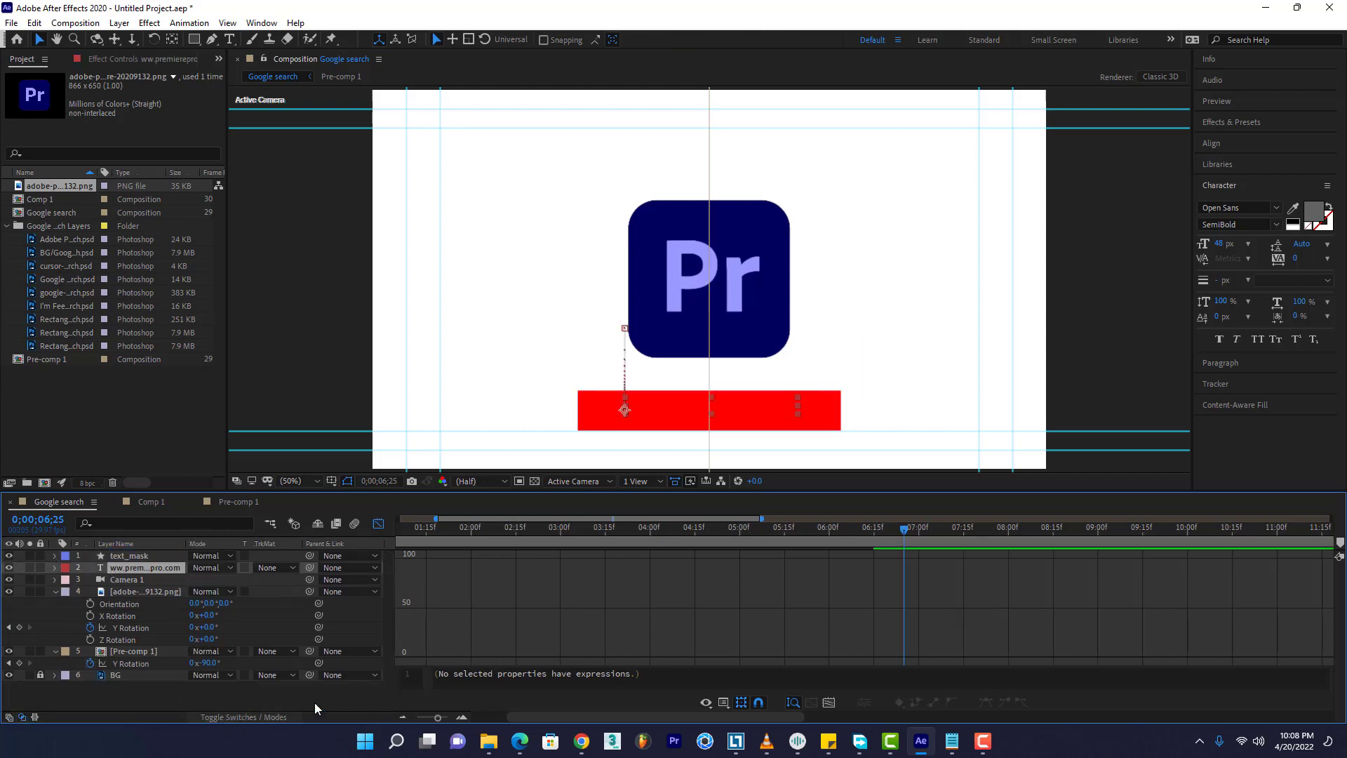
left_click(269, 568)
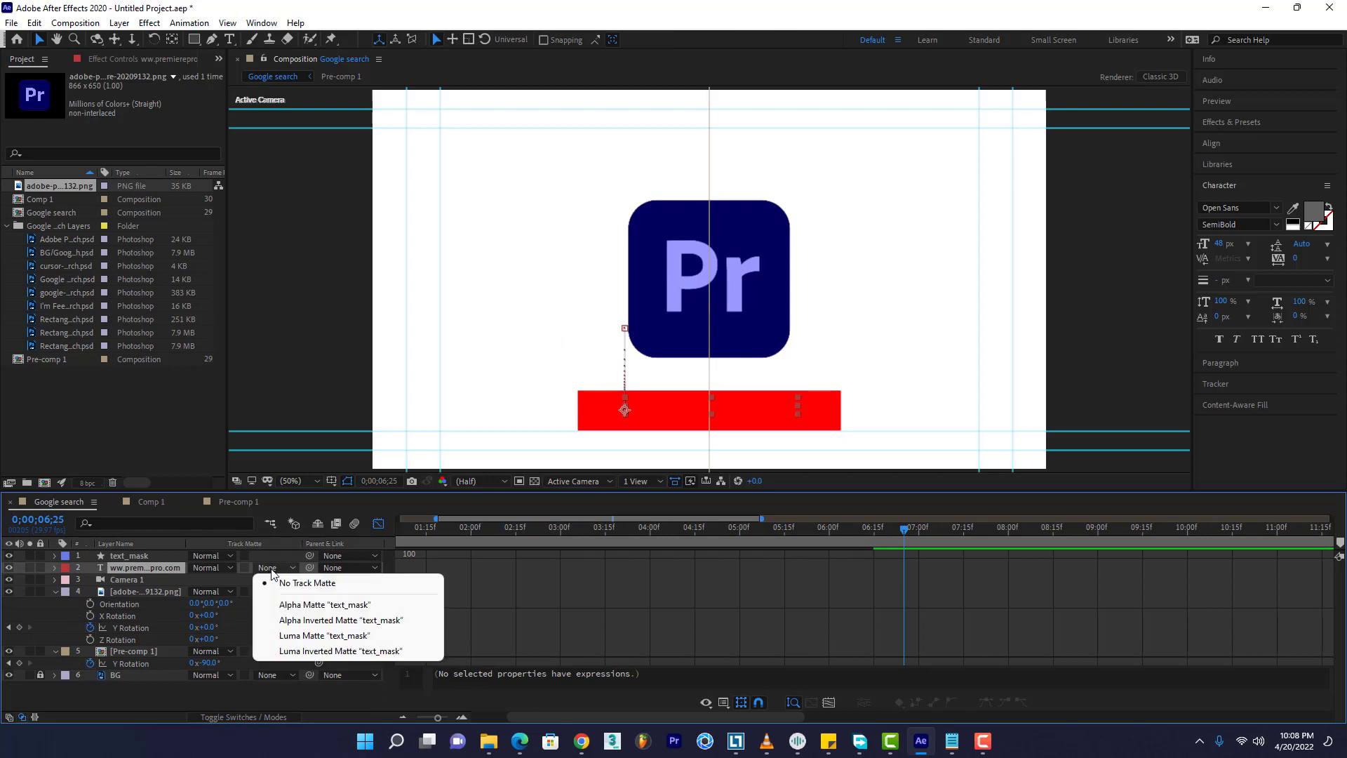
left_click(325, 604)
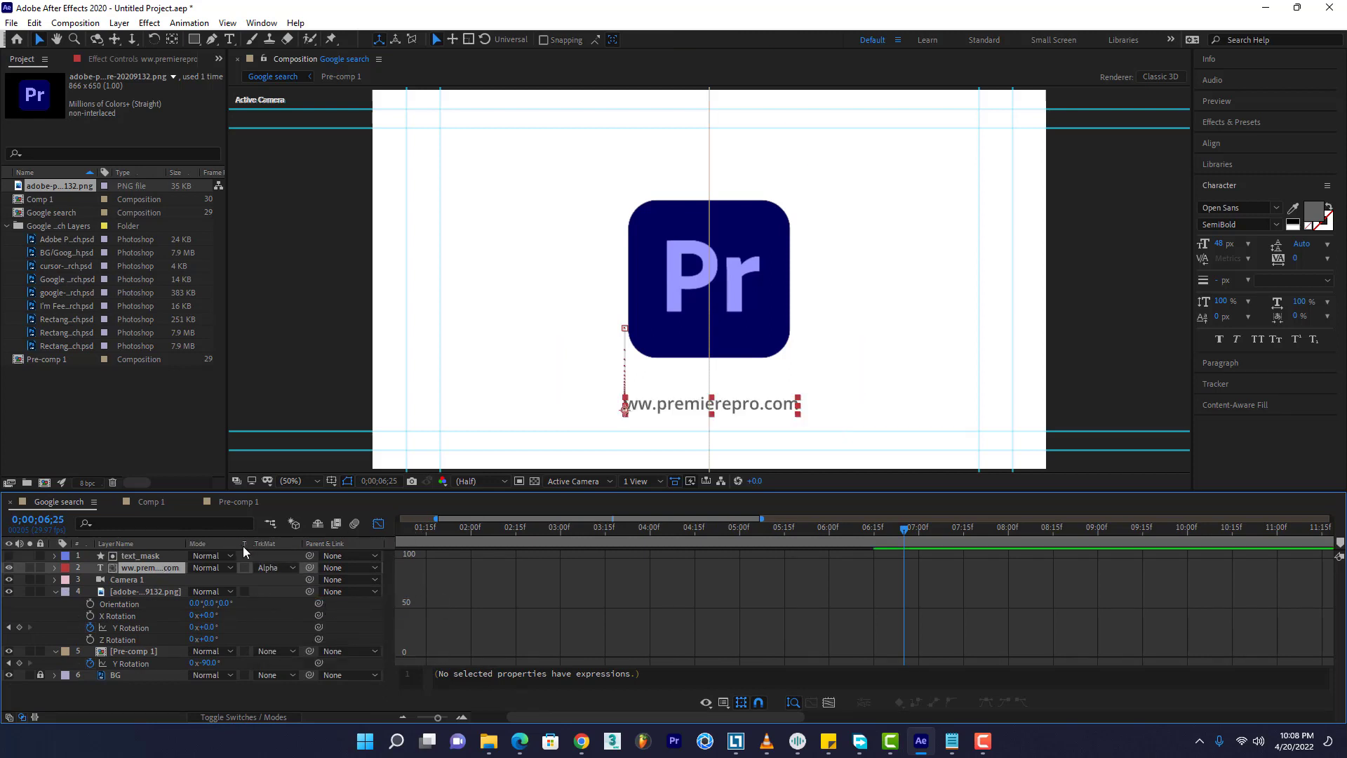
left_click(56, 593)
left_click(379, 524)
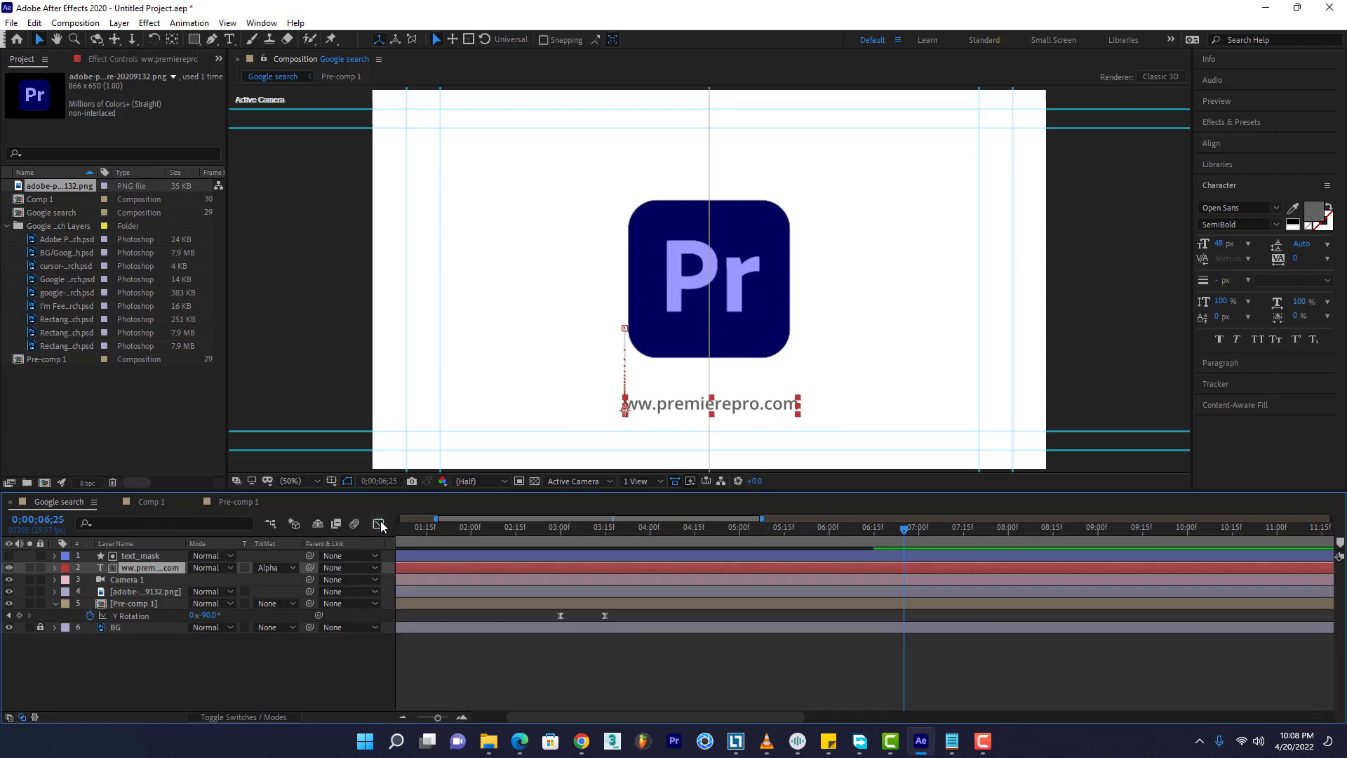
key("Home")
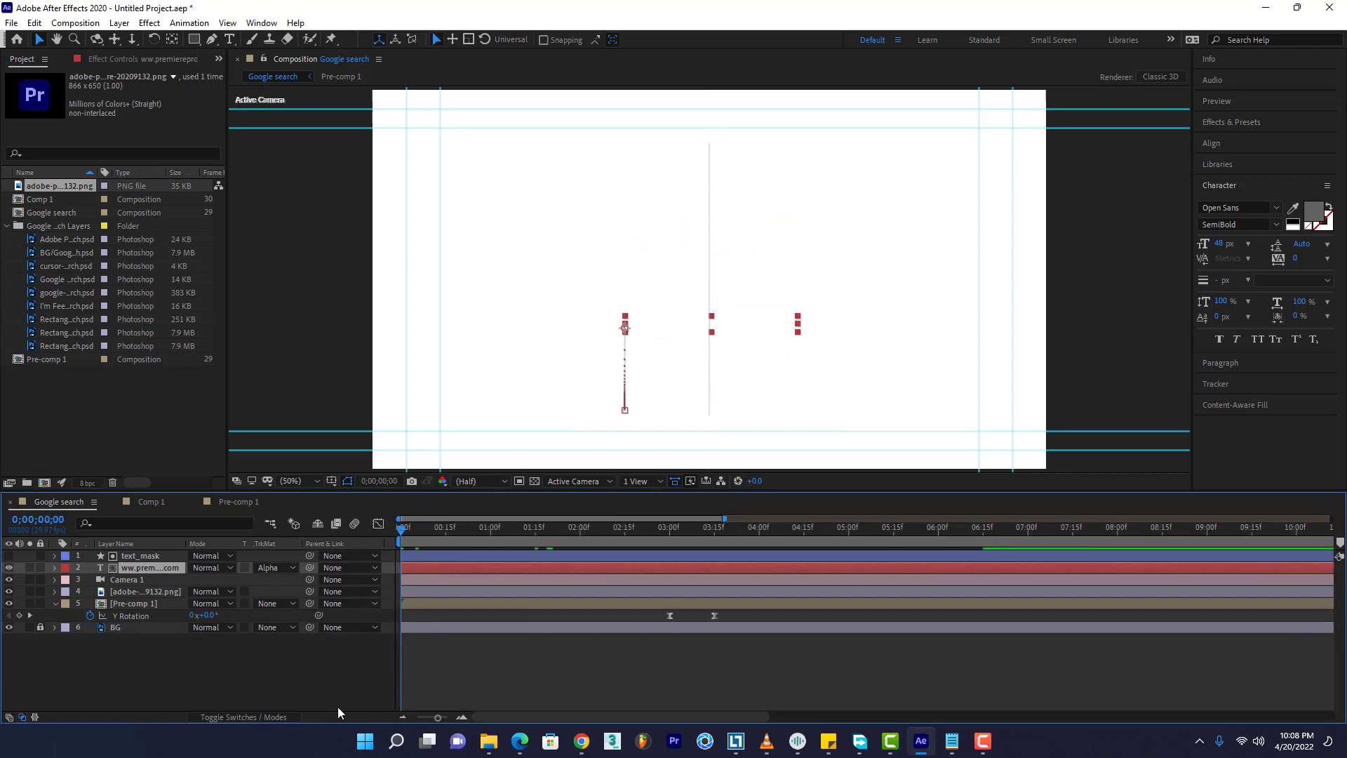
key("space")
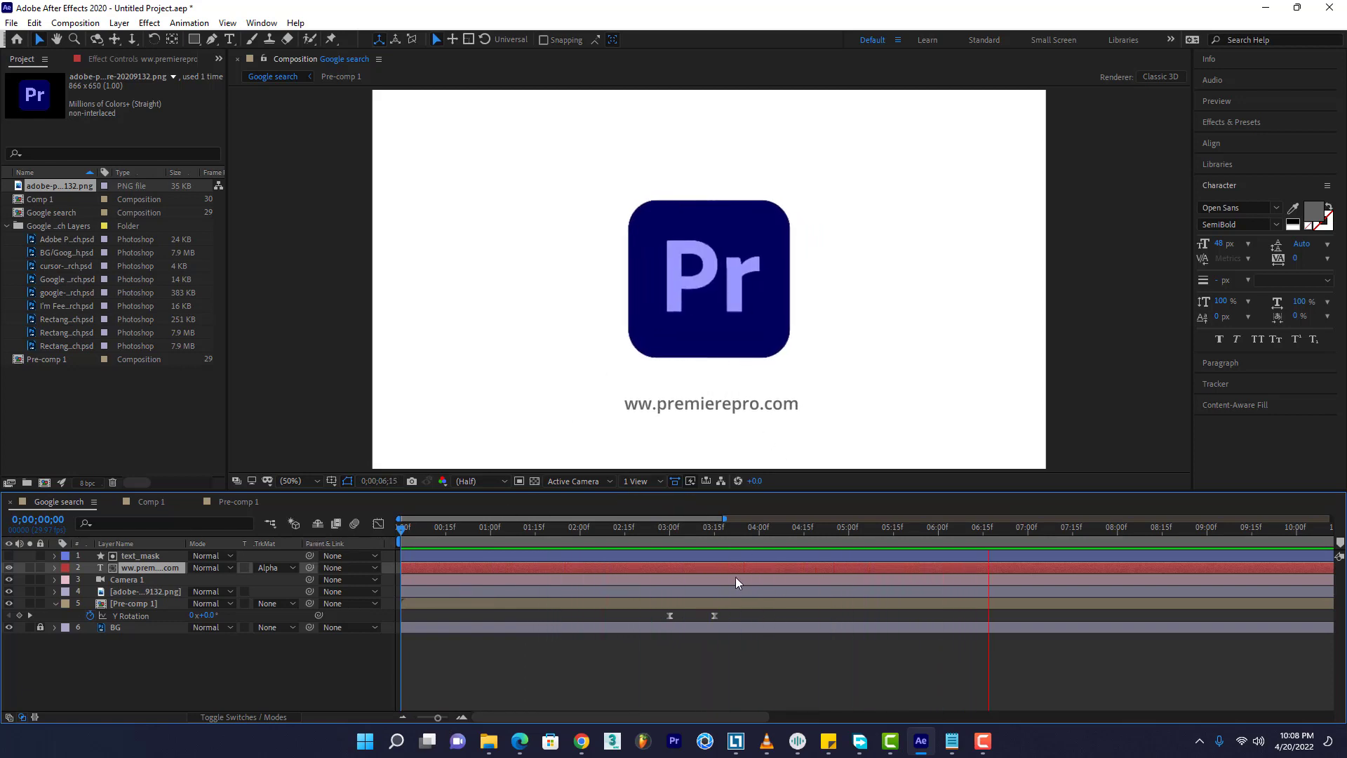
key("space")
Shift both of the text's Y Position keyframes earlier so the slide starts just before 0;00;04;00, previewing the timing
key("u")
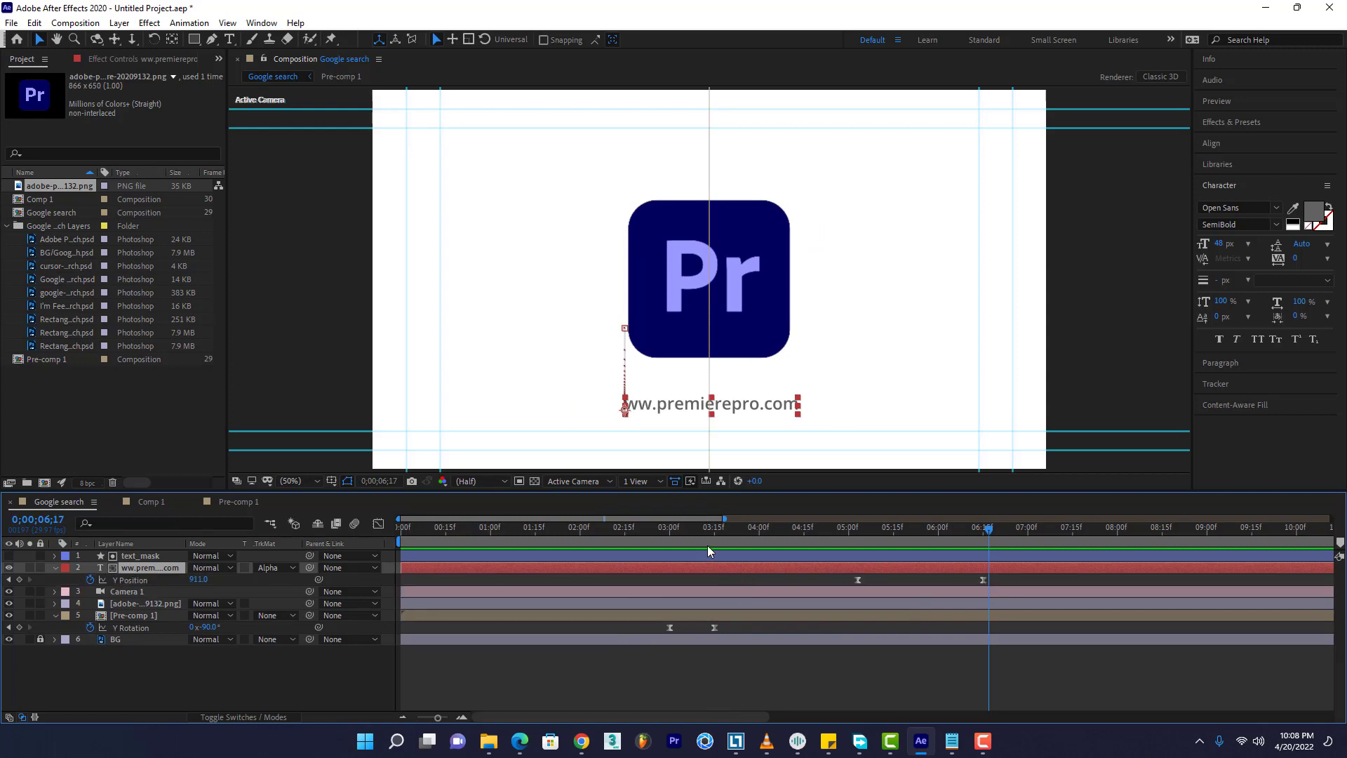
left_click_drag(709, 529, 762, 536)
left_click_drag(998, 575, 760, 580)
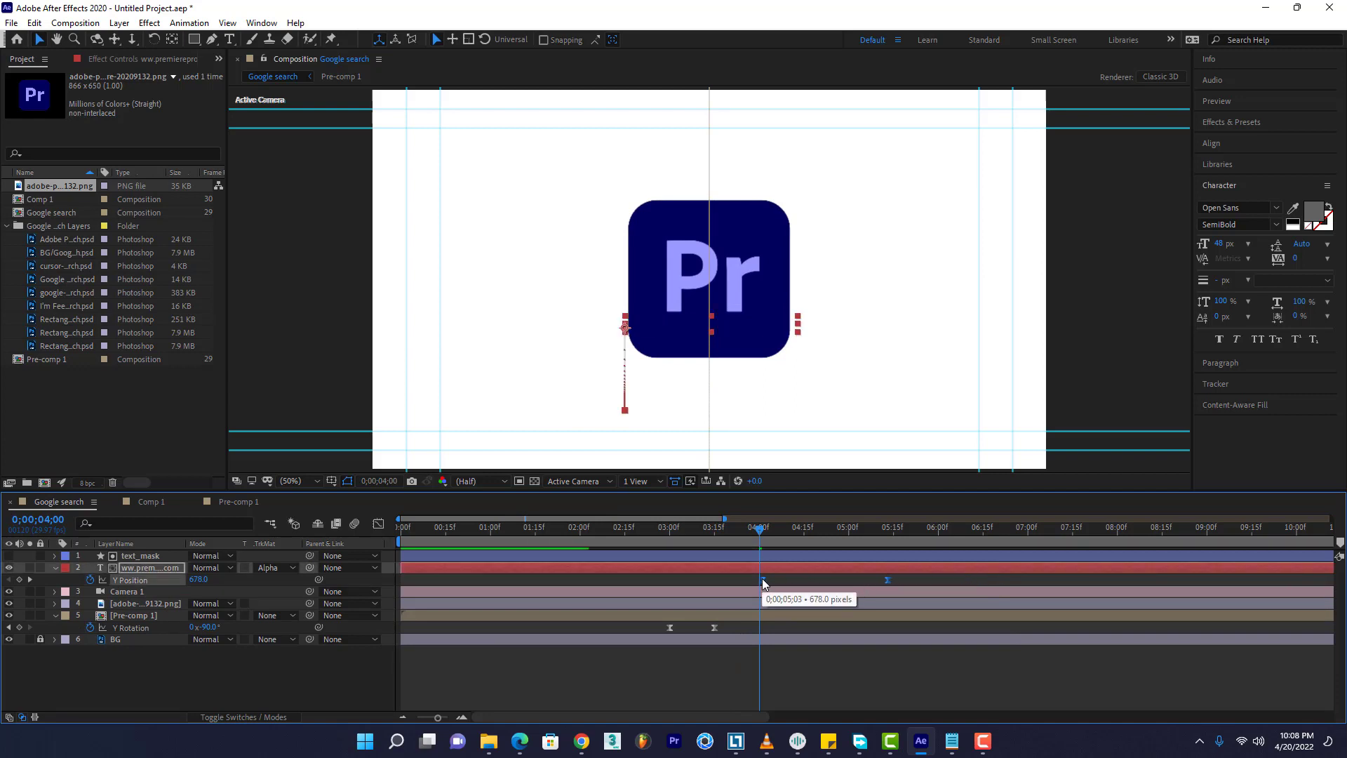
key("Home")
key("space")
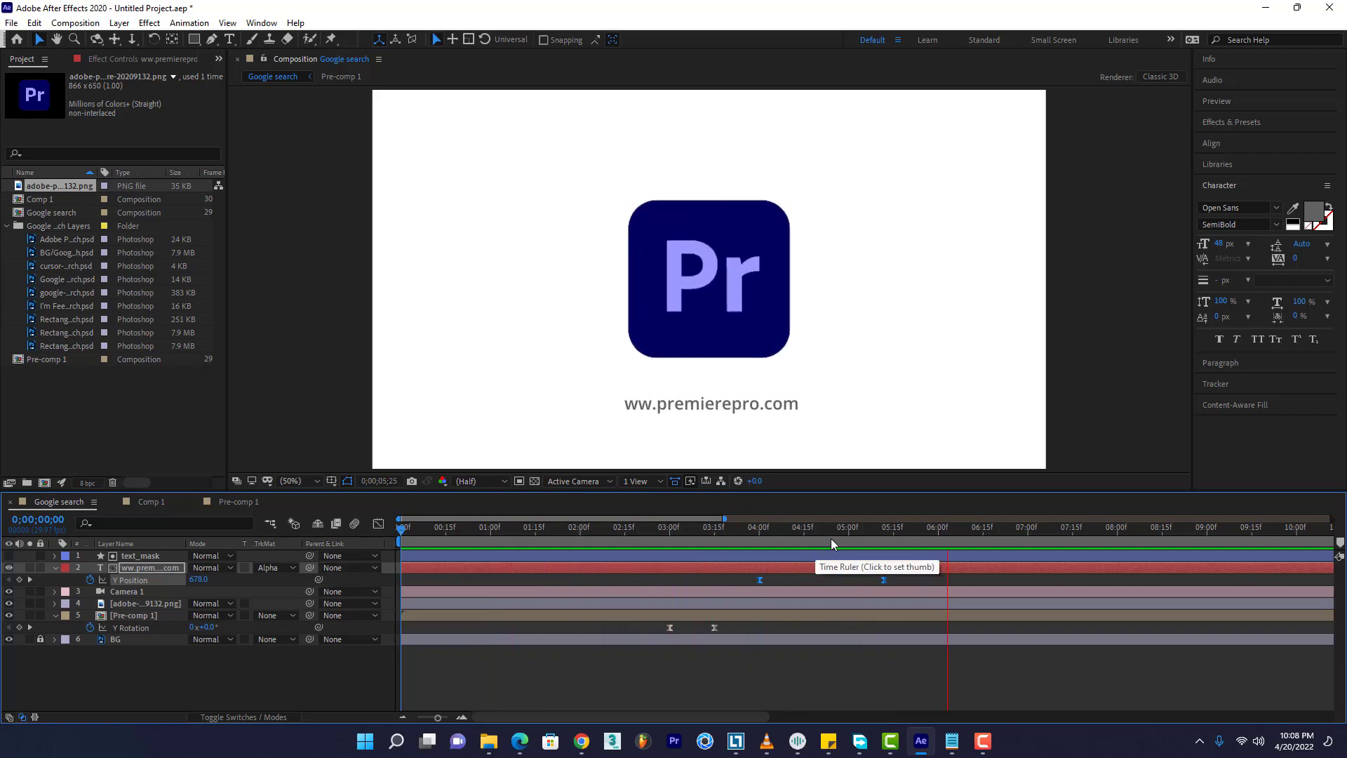
left_click(851, 529)
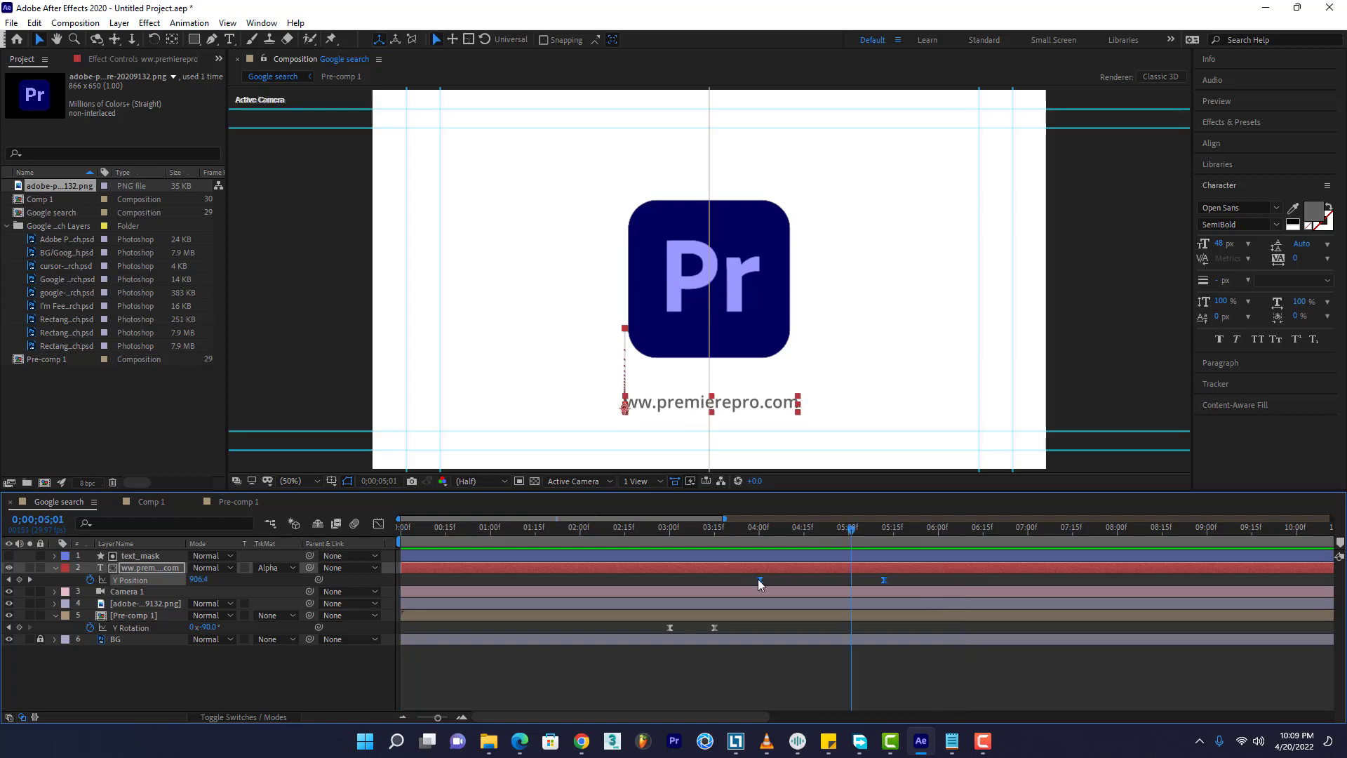
left_click_drag(759, 581, 752, 580)
End the work area at about 0;00;06;00 and trim the composition to the work area
left_click(941, 531)
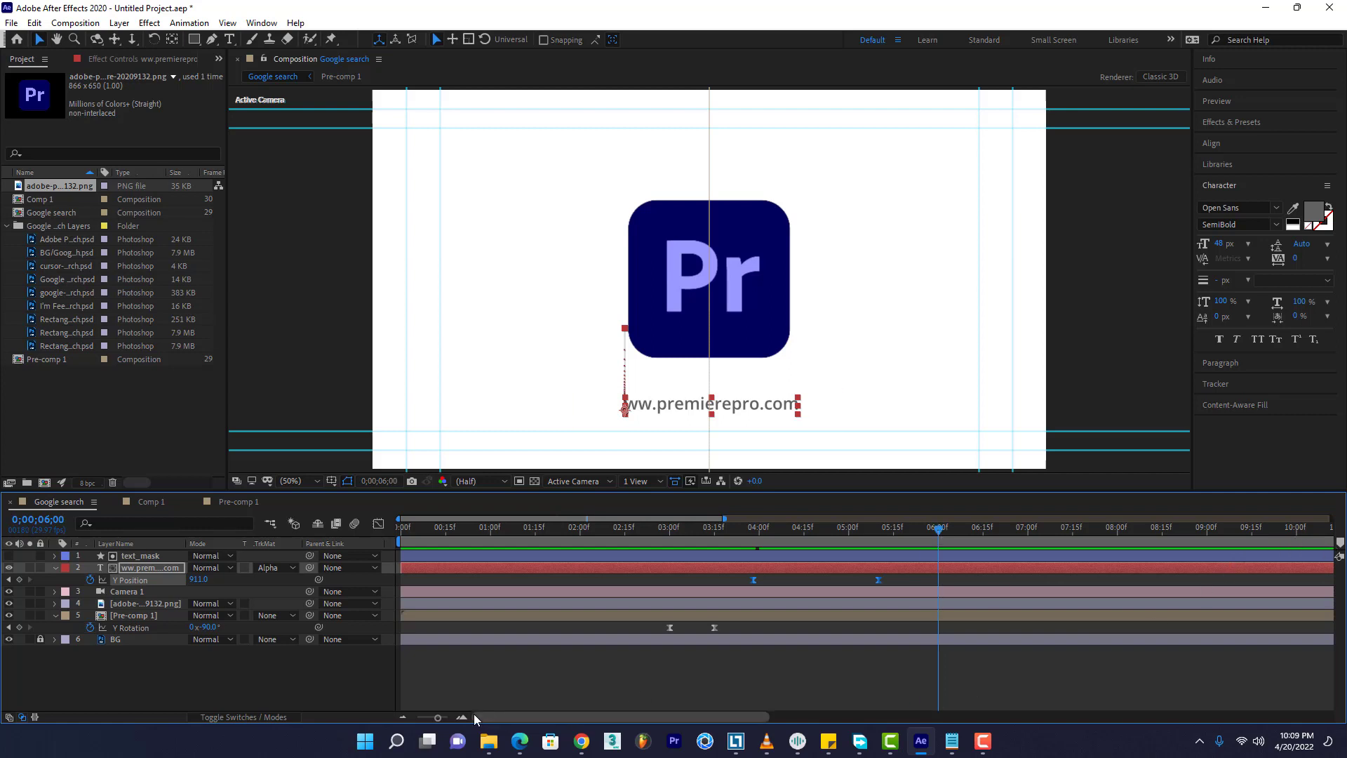
left_click_drag(437, 717, 342, 724)
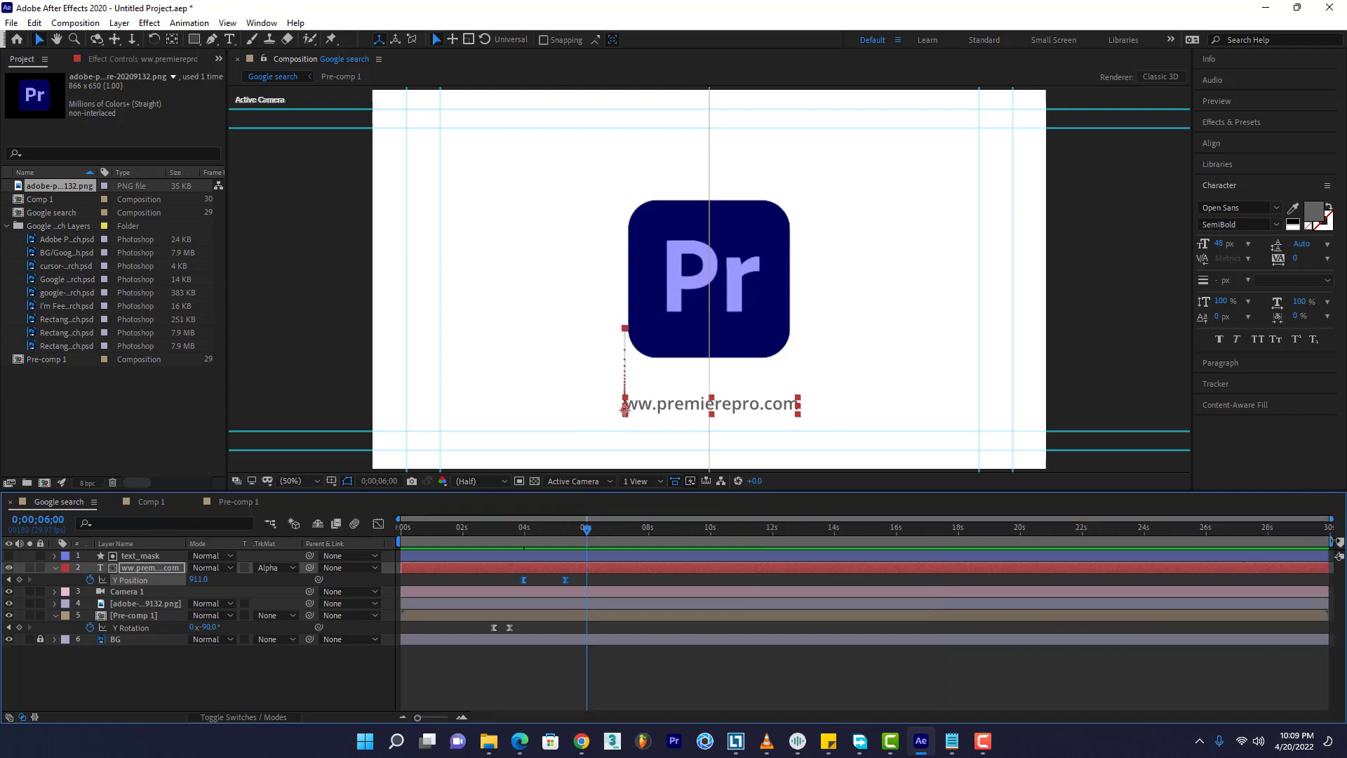
left_click_drag(1331, 540, 593, 554)
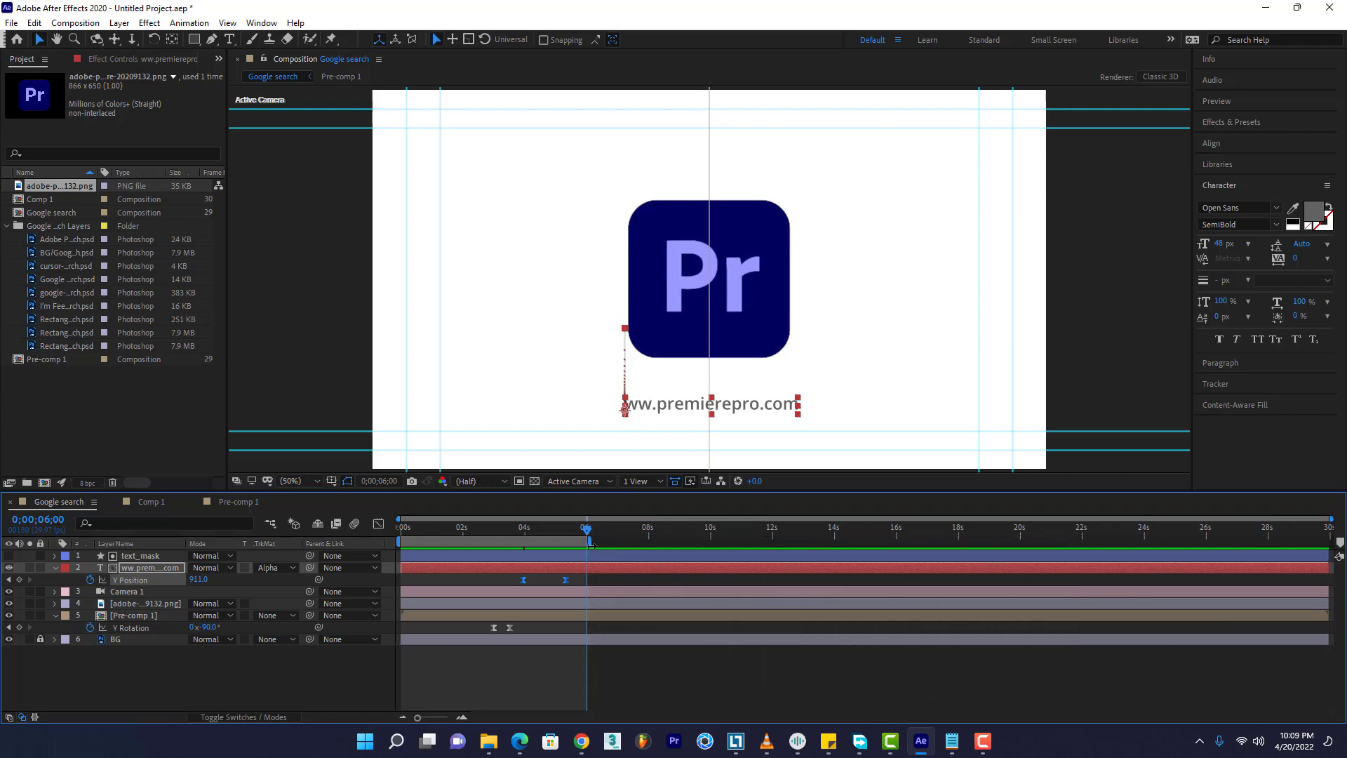
right_click(584, 544)
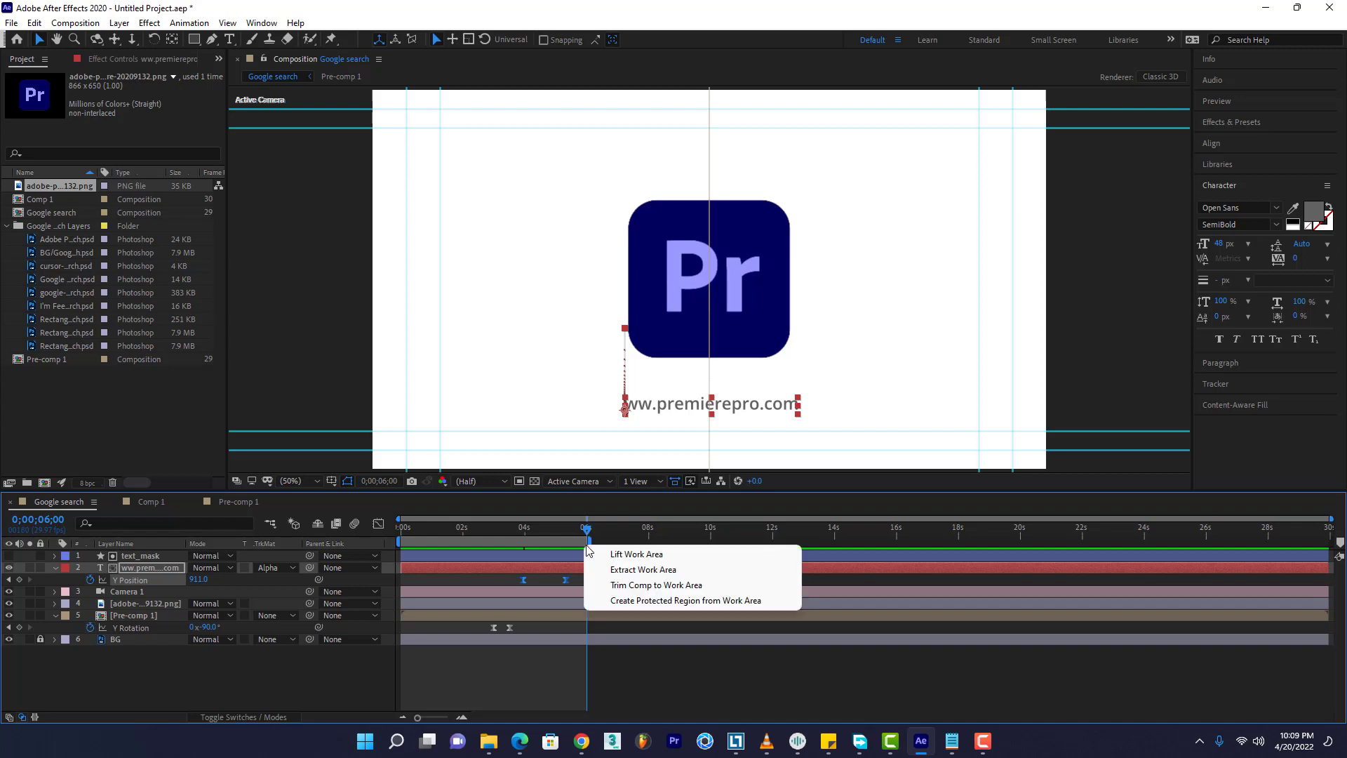
left_click(633, 585)
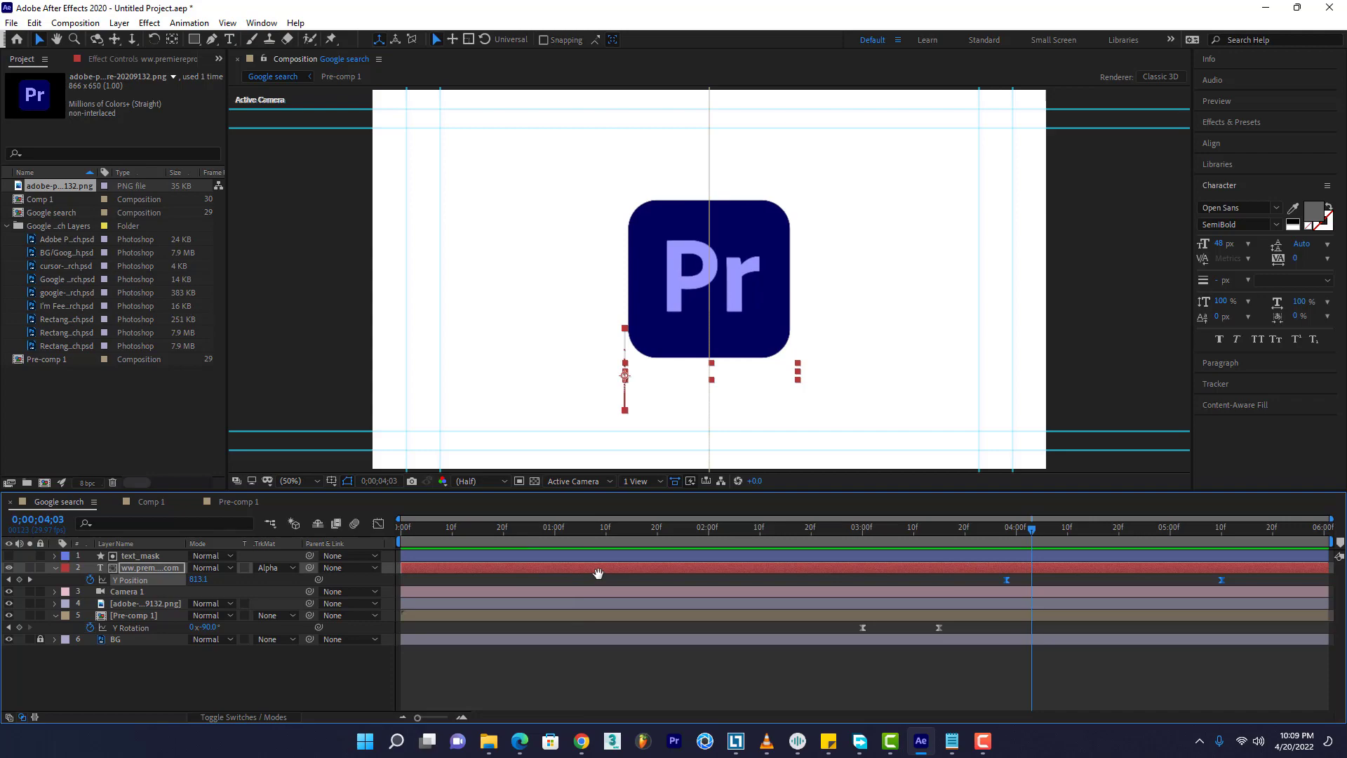